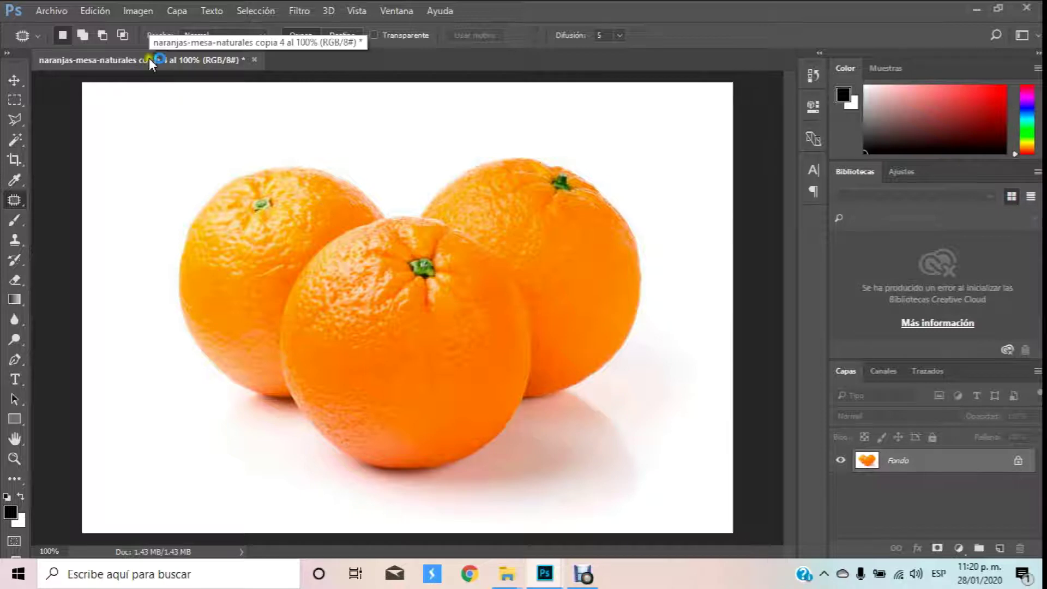
# Float the three-orange copia 4 document and close it without saving its changes.
pyautogui.moveTo(149, 60)
pyautogui.mouseDown()
pyautogui.moveTo(184, 106)
pyautogui.moveTo(234, 112)
pyautogui.moveTo(247, 70)
pyautogui.mouseUp()
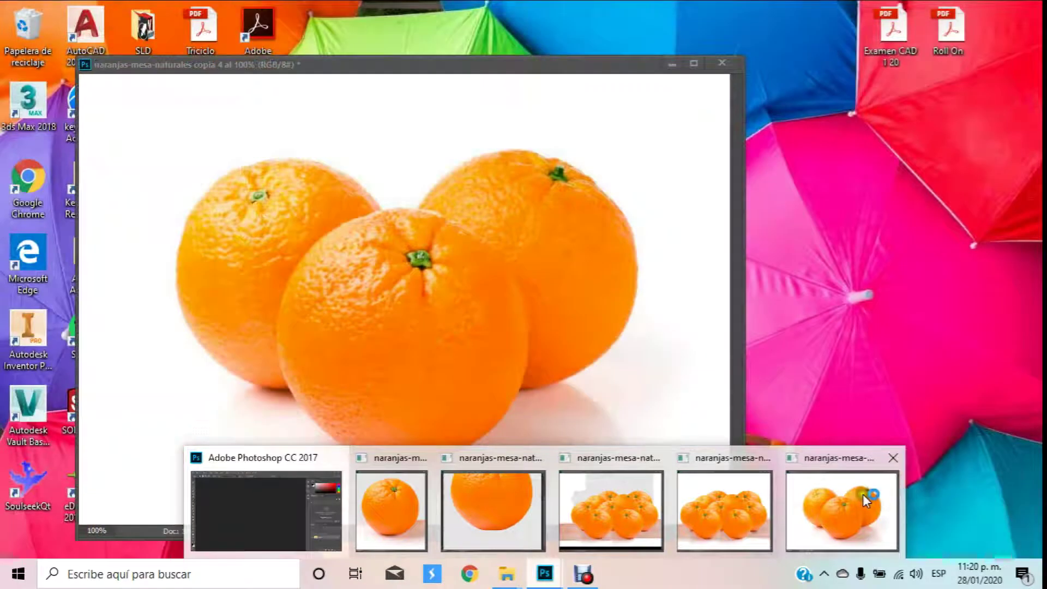
pyautogui.click(857, 497)
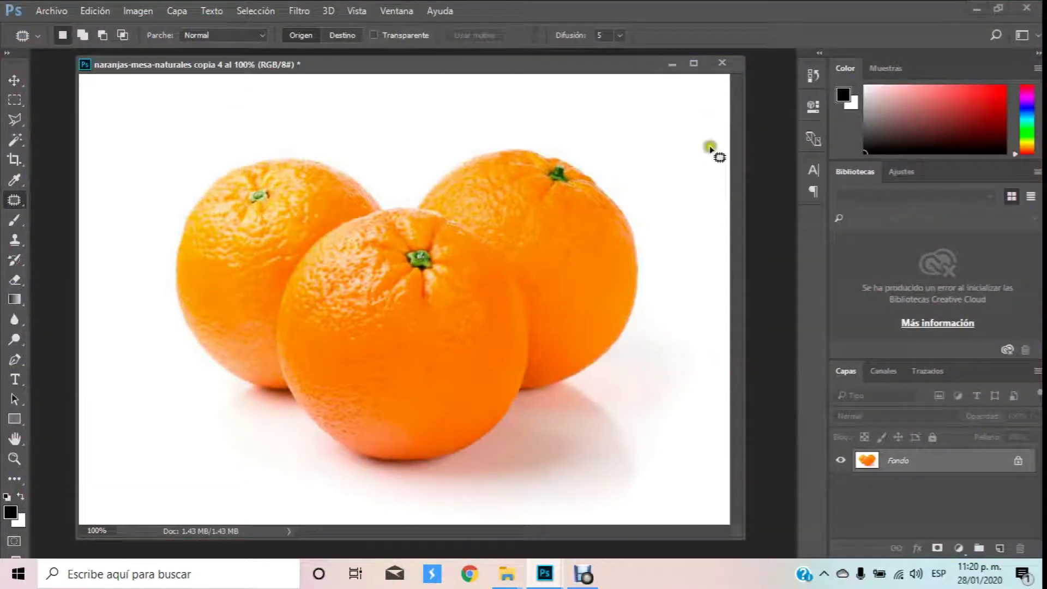
pyautogui.moveTo(630, 70); pyautogui.dragTo(610, 82)
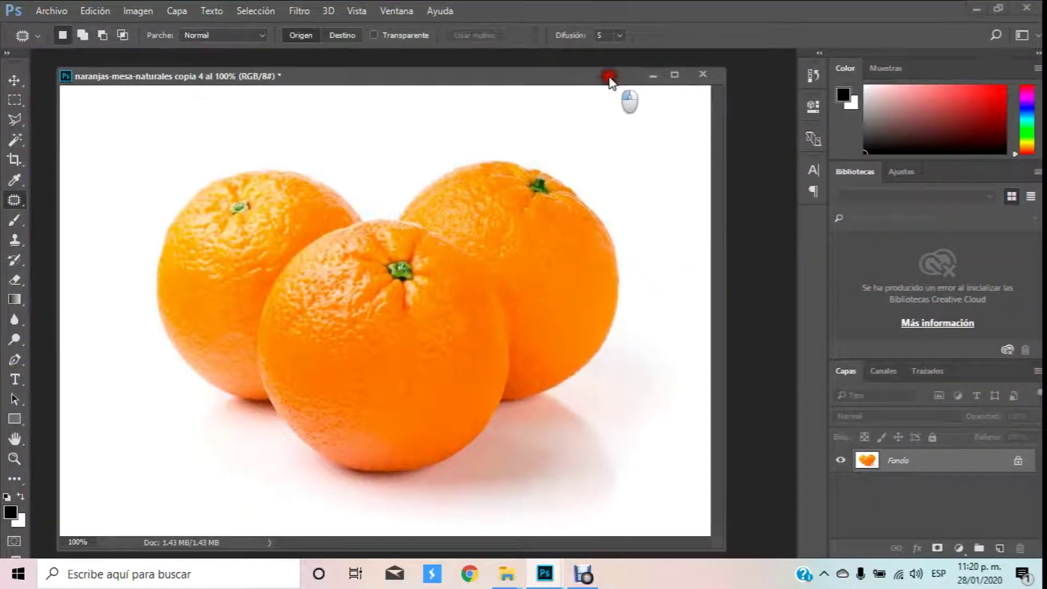
pyautogui.click(709, 74)
pyautogui.click(539, 229)
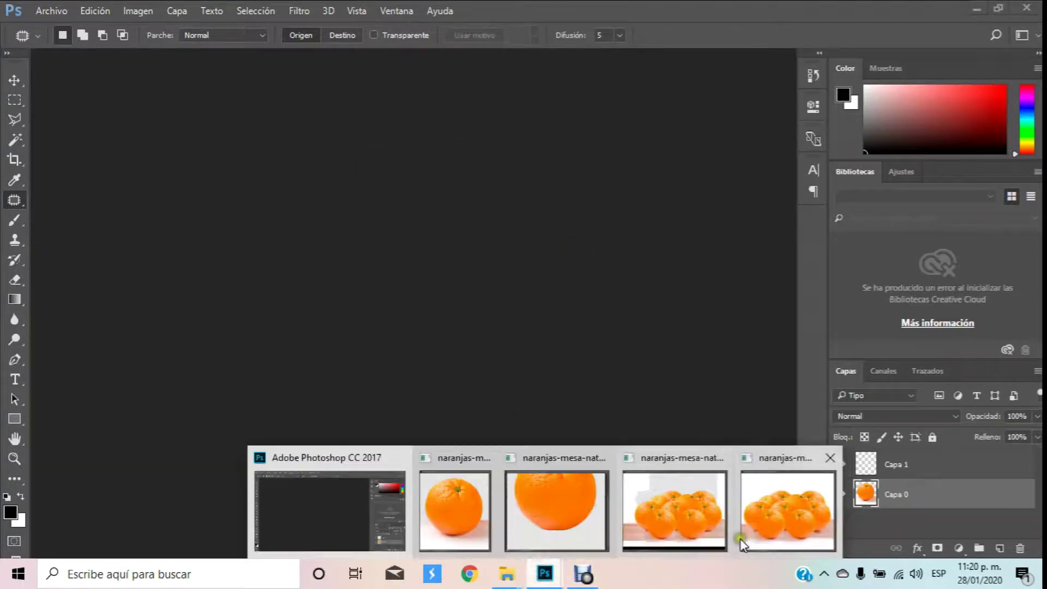
pyautogui.moveTo(545, 573)
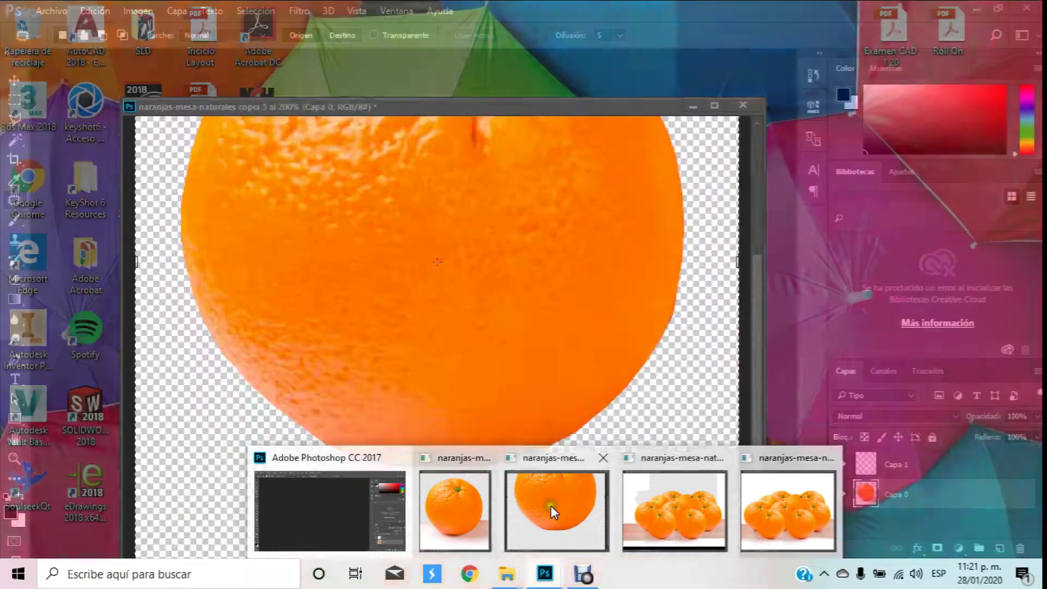
# Minimize the single-orange copia 3 window and bring the copia 5 composite forward.
pyautogui.click(552, 507)
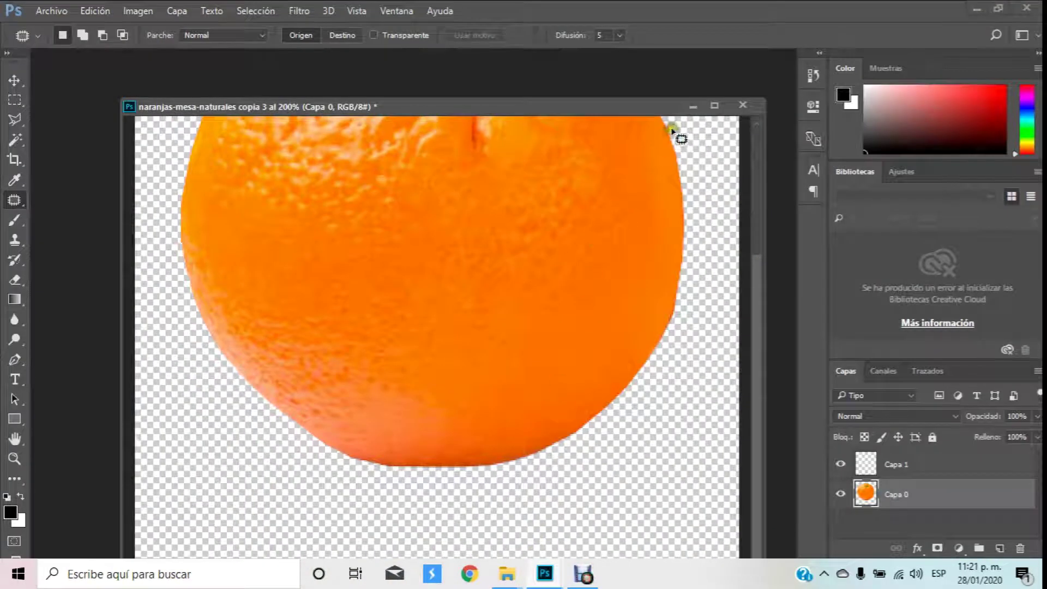
pyautogui.click(688, 106)
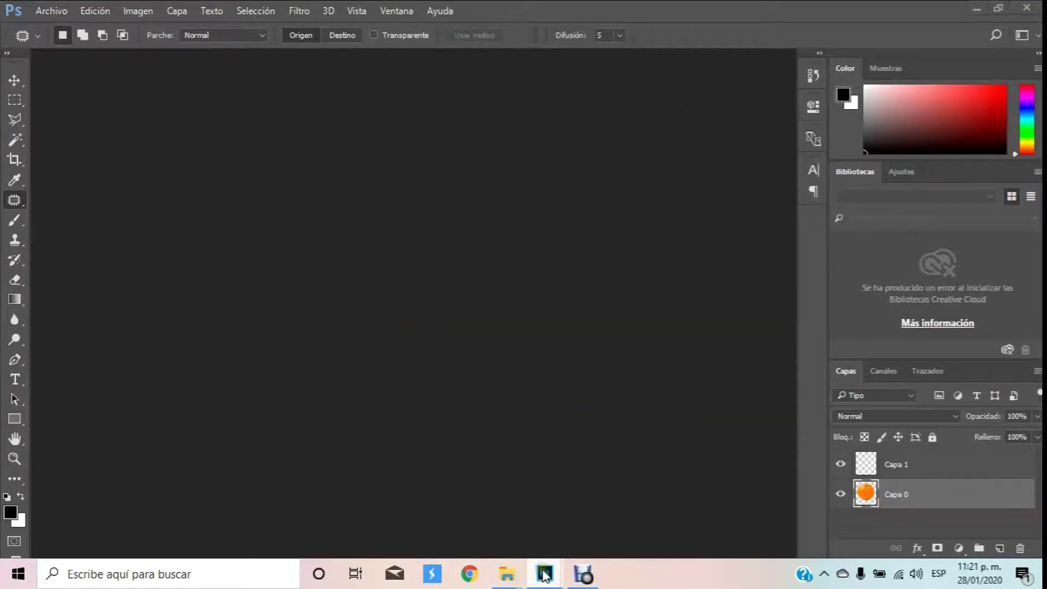
pyautogui.moveTo(545, 573)
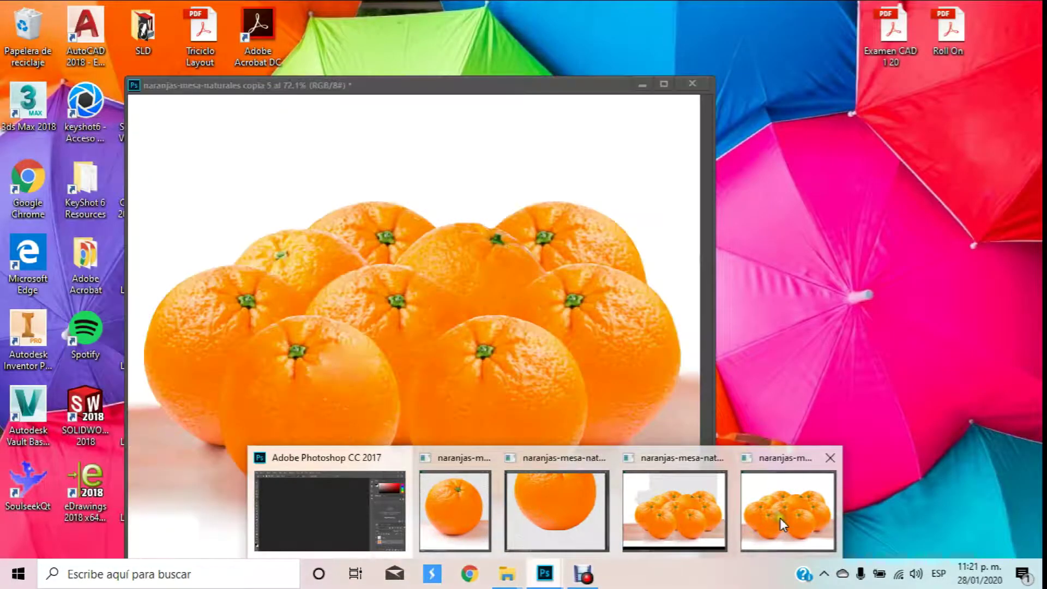
pyautogui.click(780, 518)
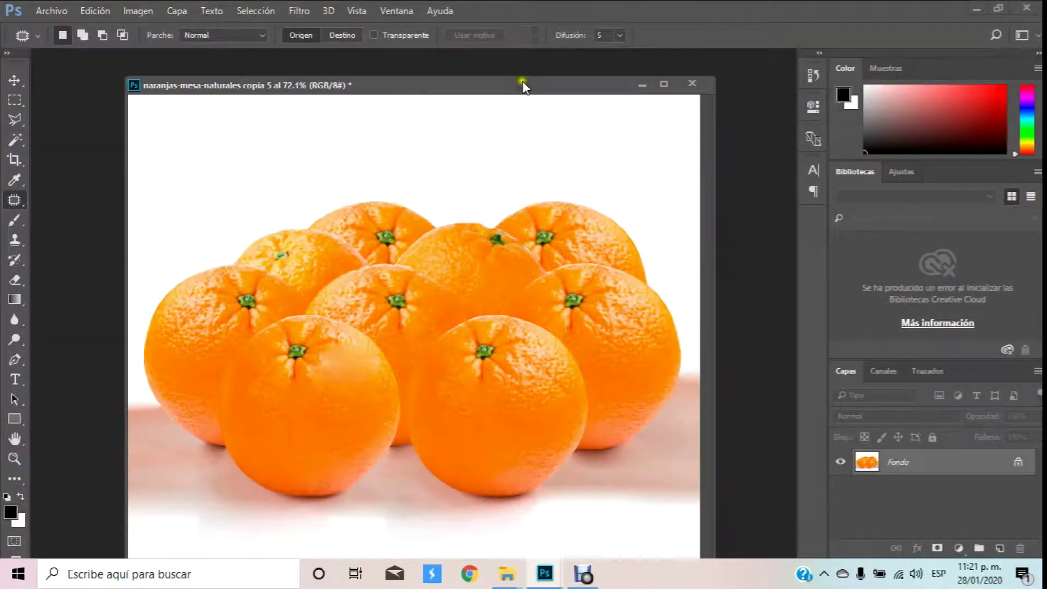
pyautogui.moveTo(522, 86); pyautogui.dragTo(552, 74)
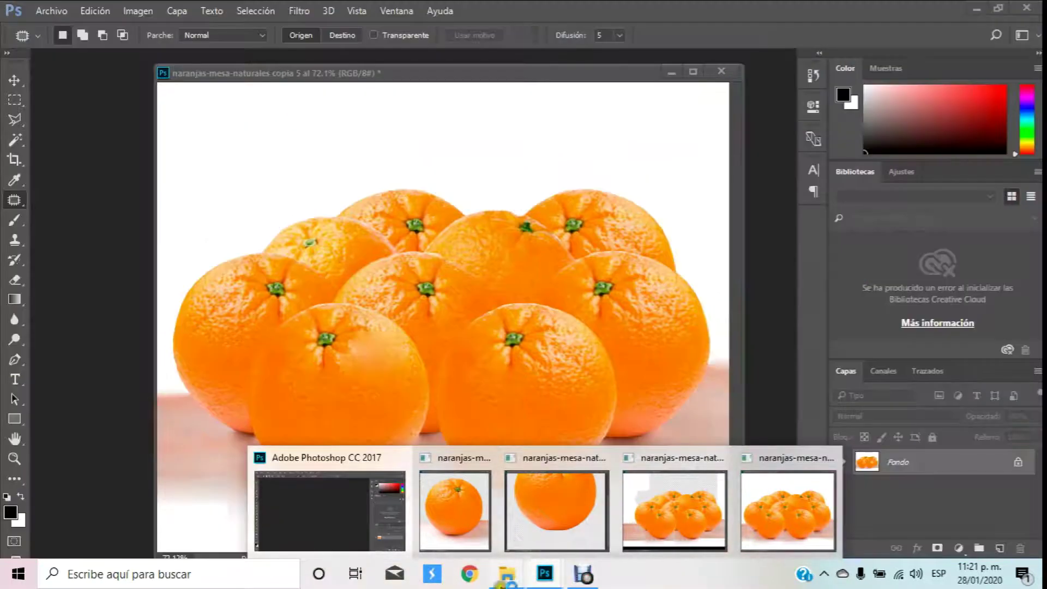
pyautogui.moveTo(507, 573)
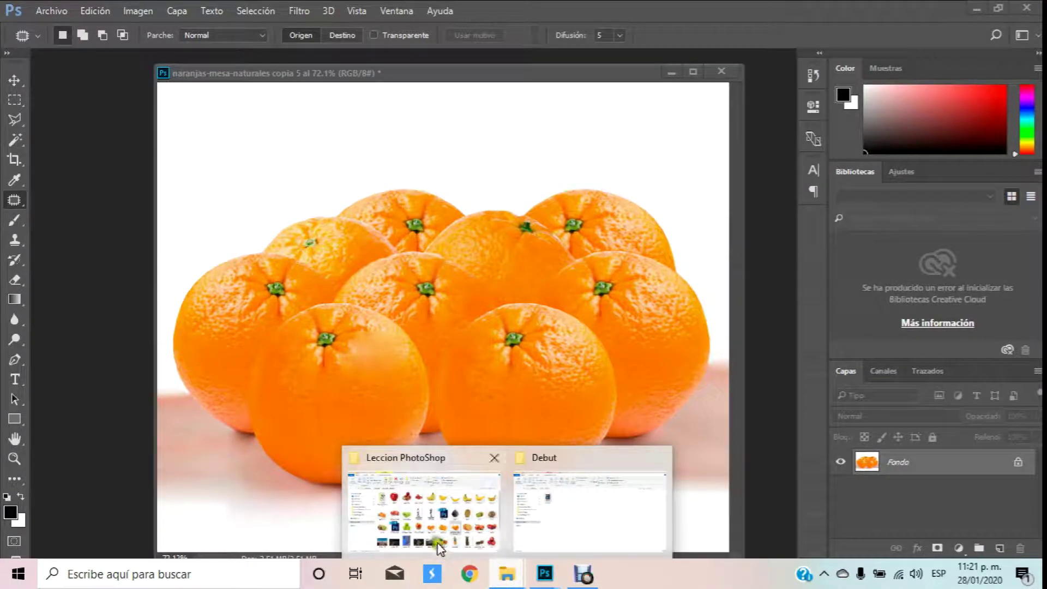
# Open the natural-oranges photo from the Leccion PhotoShop folder in Adobe Photoshop CC 2017.
pyautogui.click(437, 540)
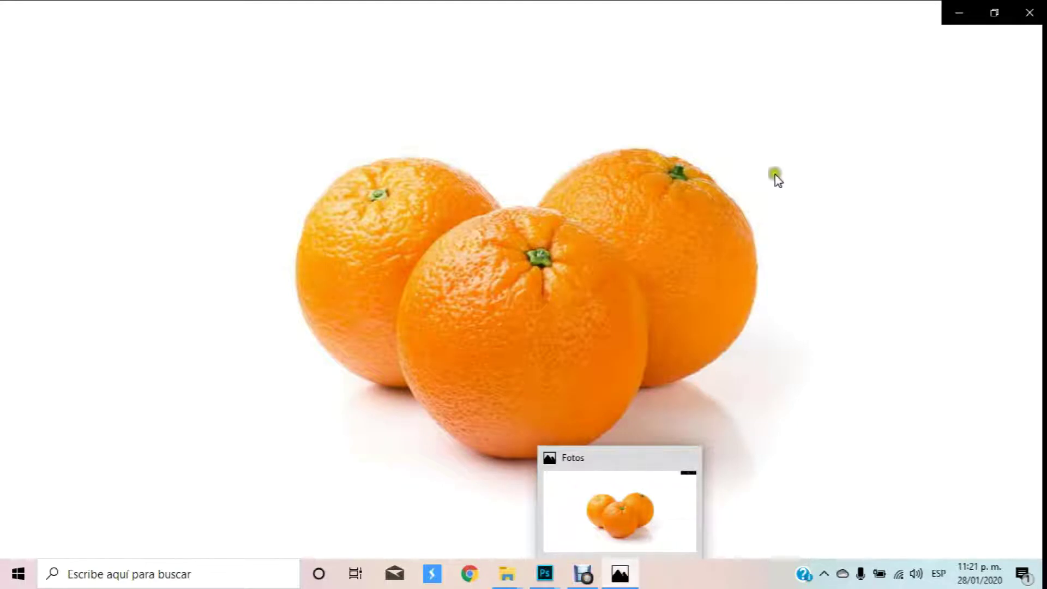
pyautogui.moveTo(440, 352)
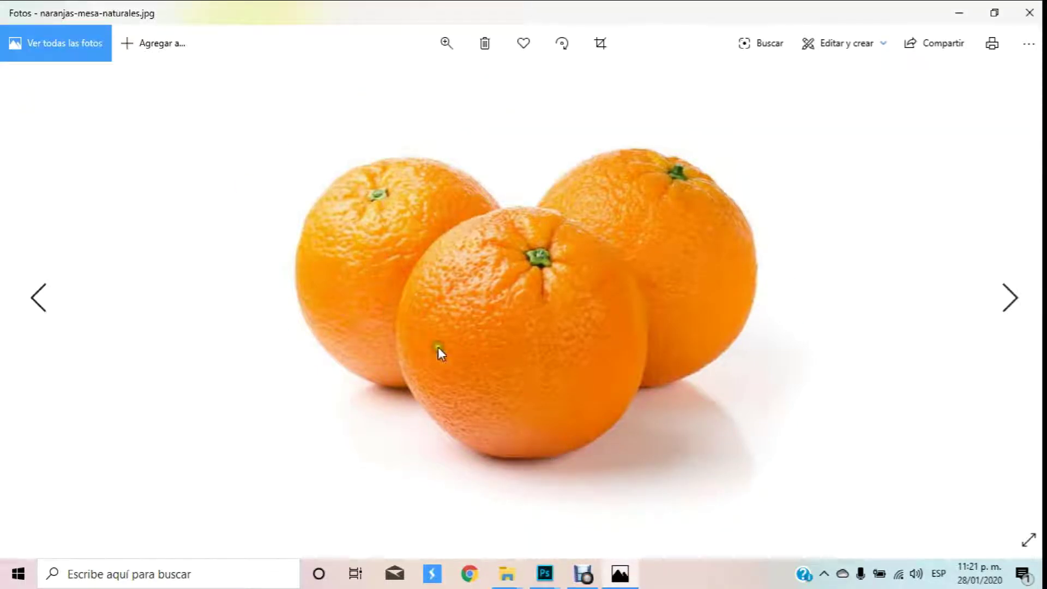
pyautogui.rightClick(601, 241)
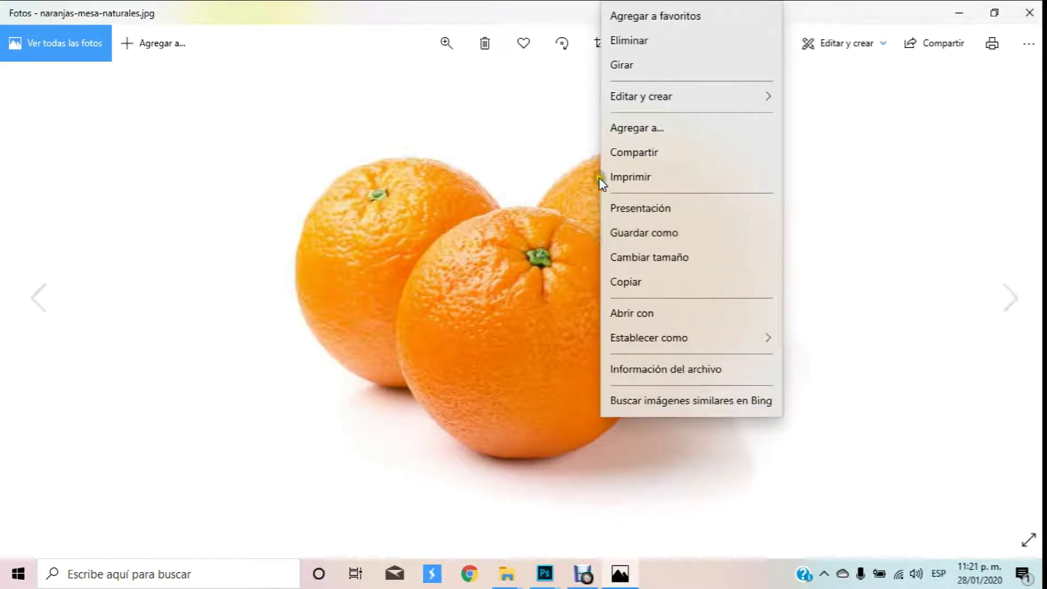
pyautogui.click(659, 310)
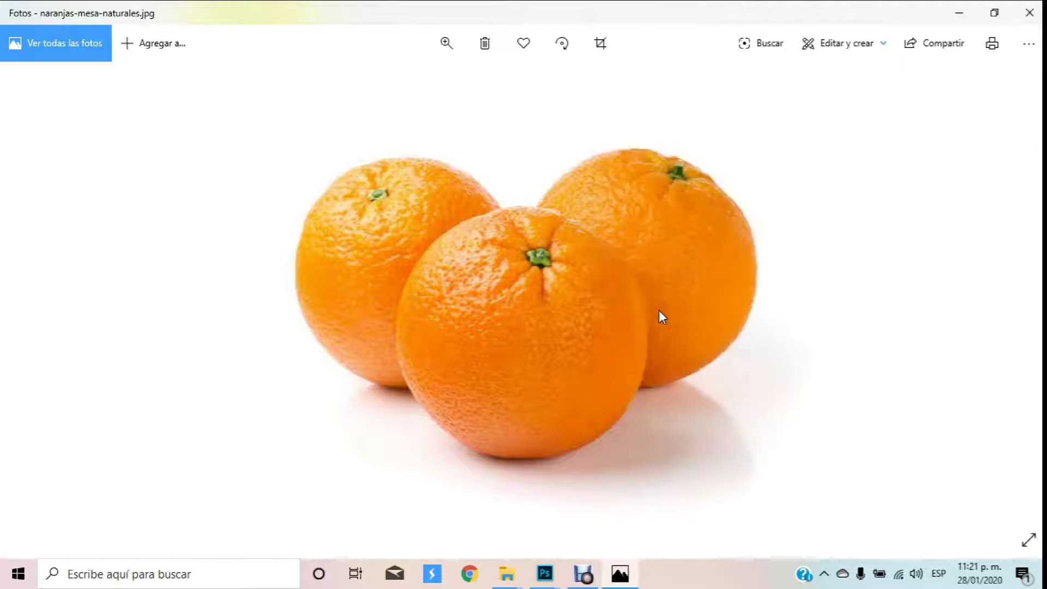
pyautogui.click(123, 235)
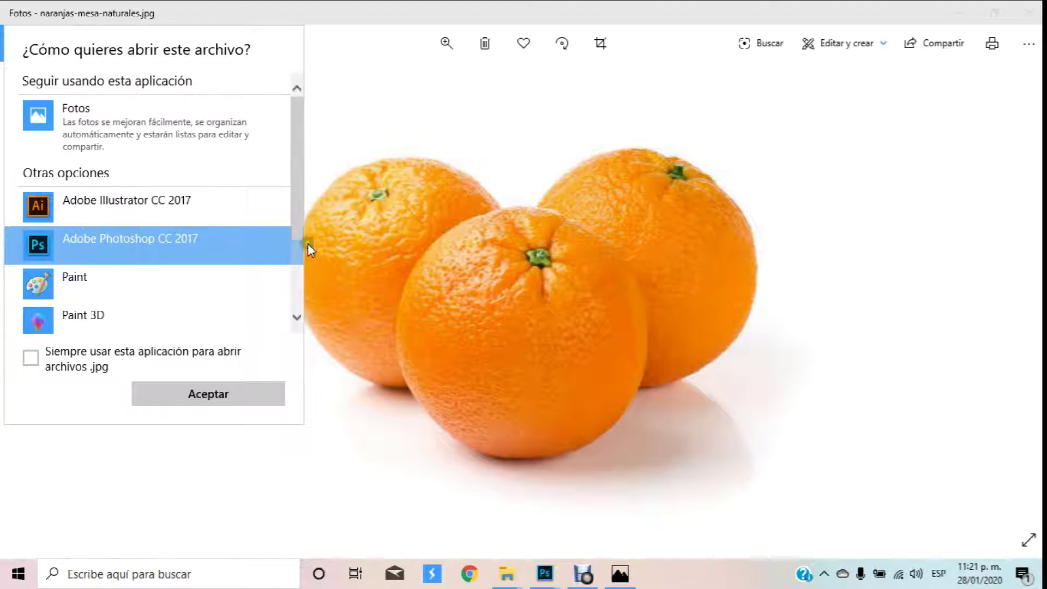
pyautogui.click(242, 398)
# Dismiss the missing-profile prompt, float the JPG window left, and minimize copia 5.
pyautogui.click(214, 392)
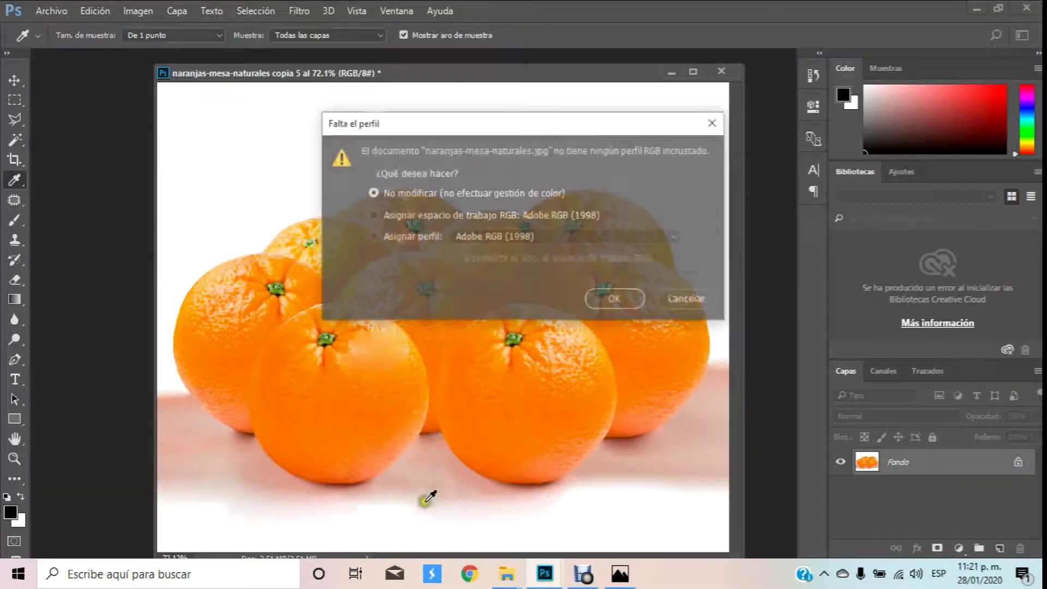
pyautogui.click(610, 301)
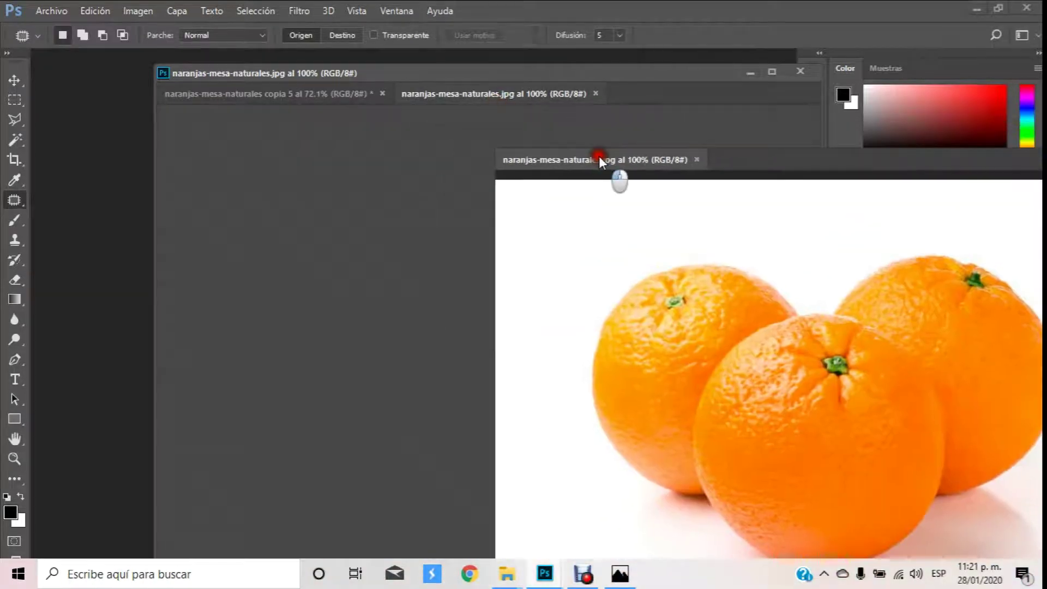
pyautogui.moveTo(499, 90); pyautogui.dragTo(594, 141)
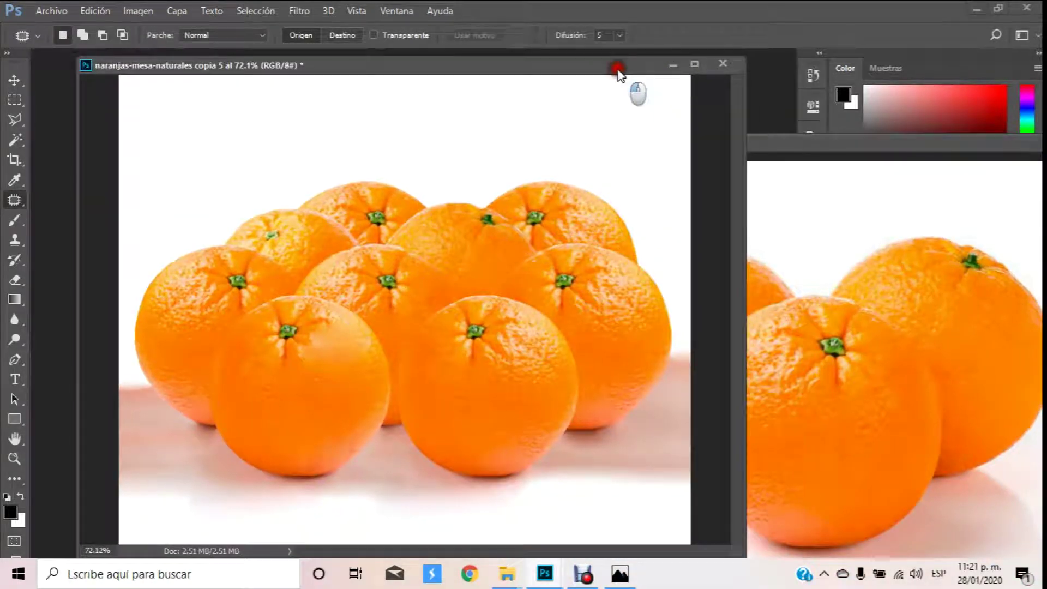
pyautogui.moveTo(697, 77); pyautogui.dragTo(625, 94)
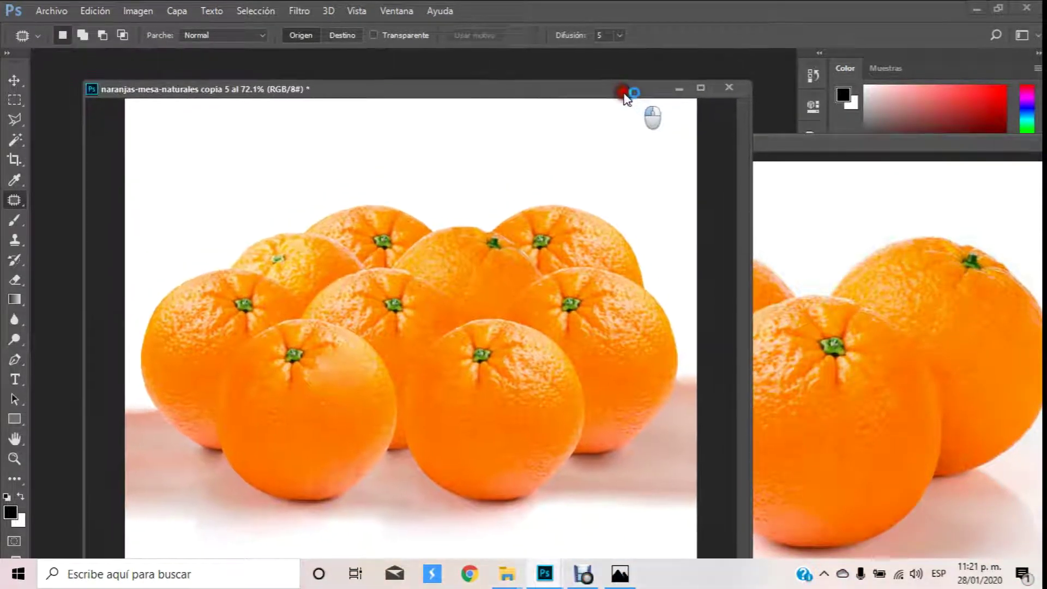
pyautogui.click(681, 88)
pyautogui.moveTo(798, 146); pyautogui.dragTo(394, 81)
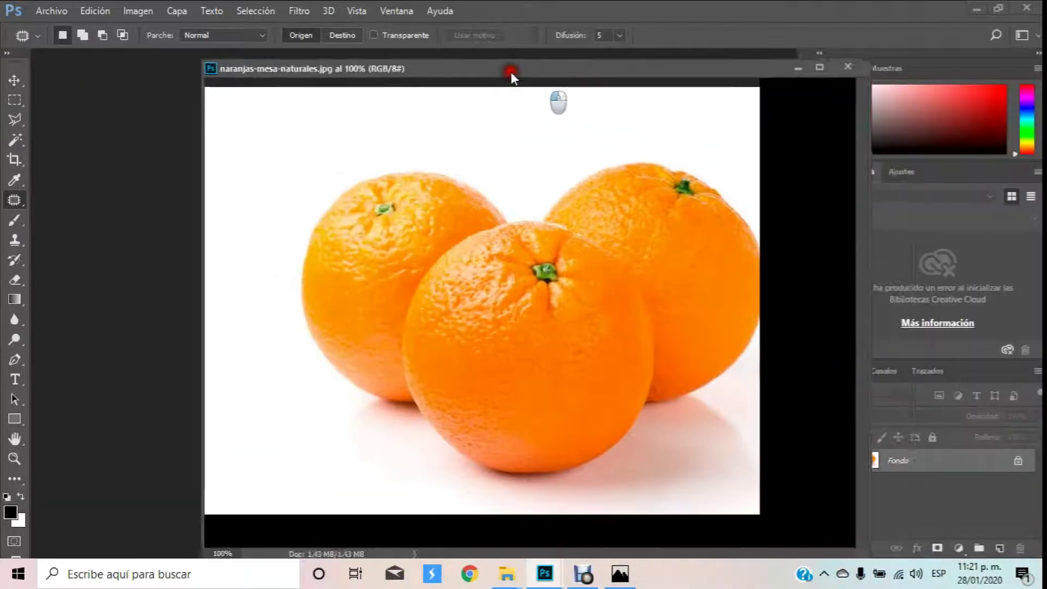
pyautogui.moveTo(544, 574)
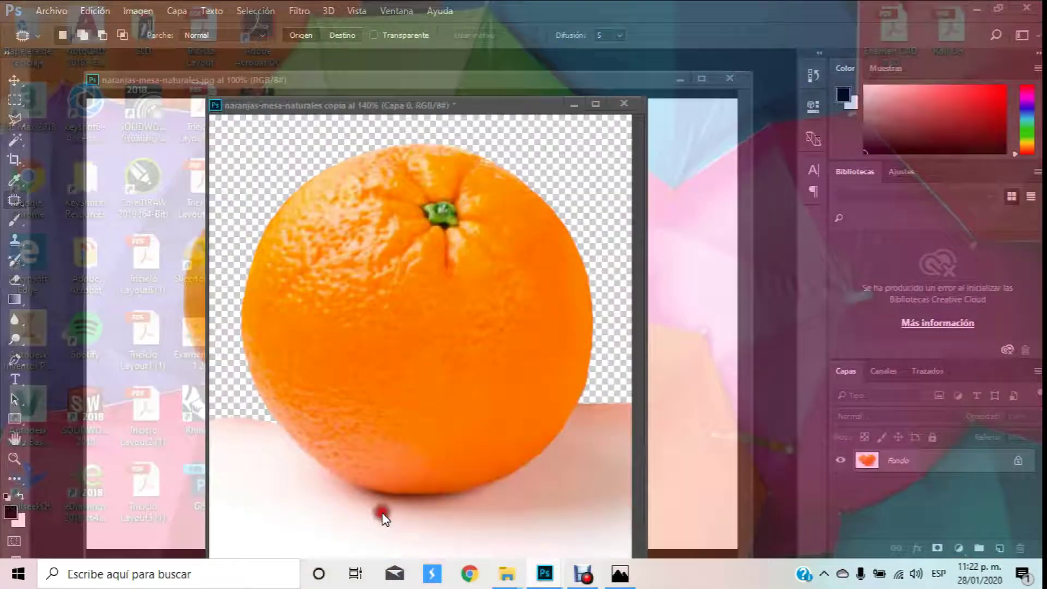
# Bring the single-orange copia 3 forward and fit it on screen with the Zoom tool.
pyautogui.click(383, 518)
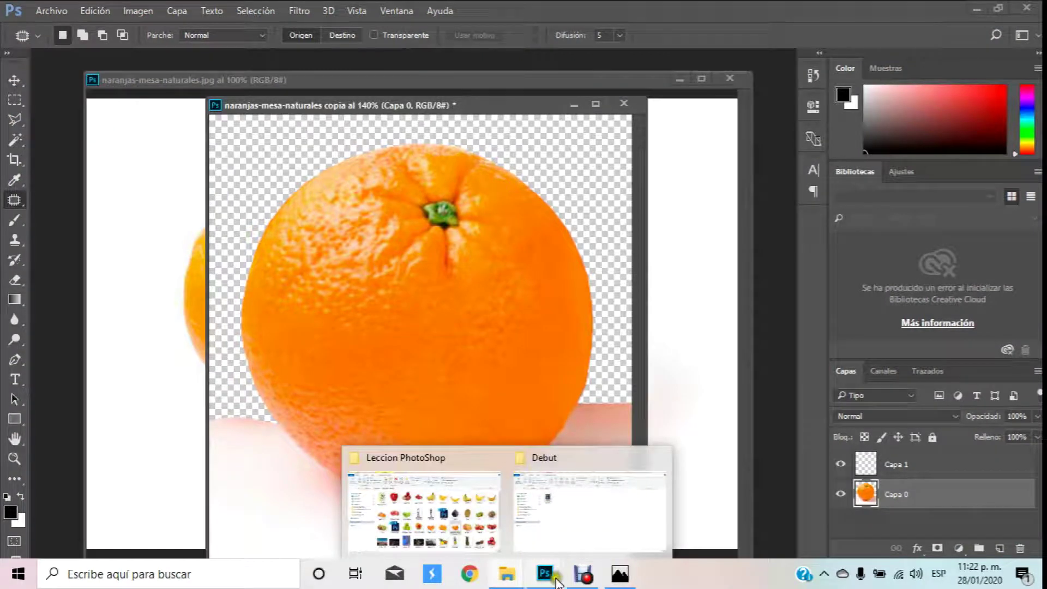
pyautogui.moveTo(545, 574)
pyautogui.click(543, 522)
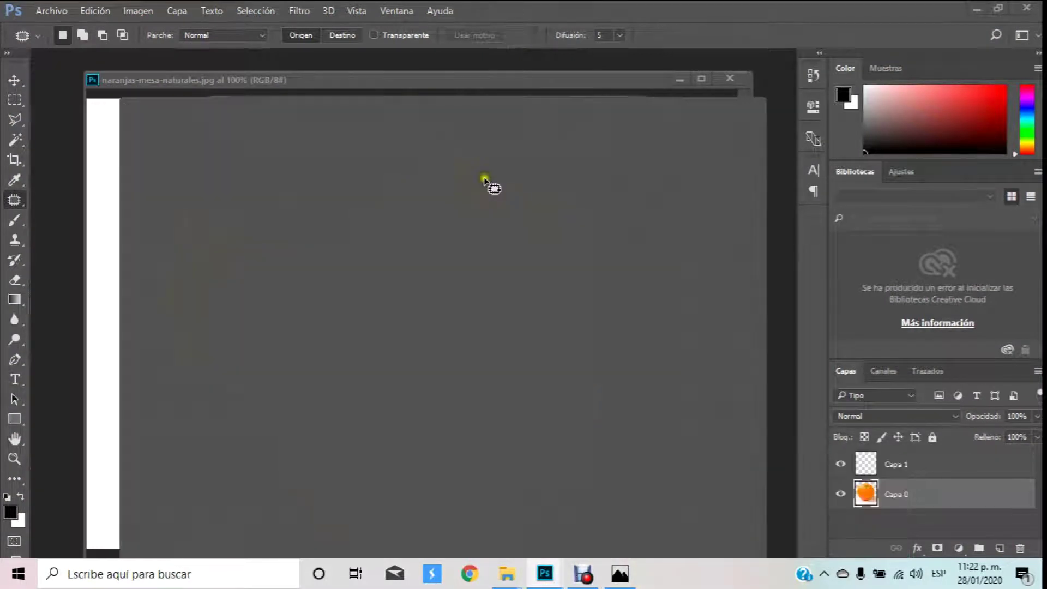
pyautogui.moveTo(278, 112); pyautogui.dragTo(362, 113)
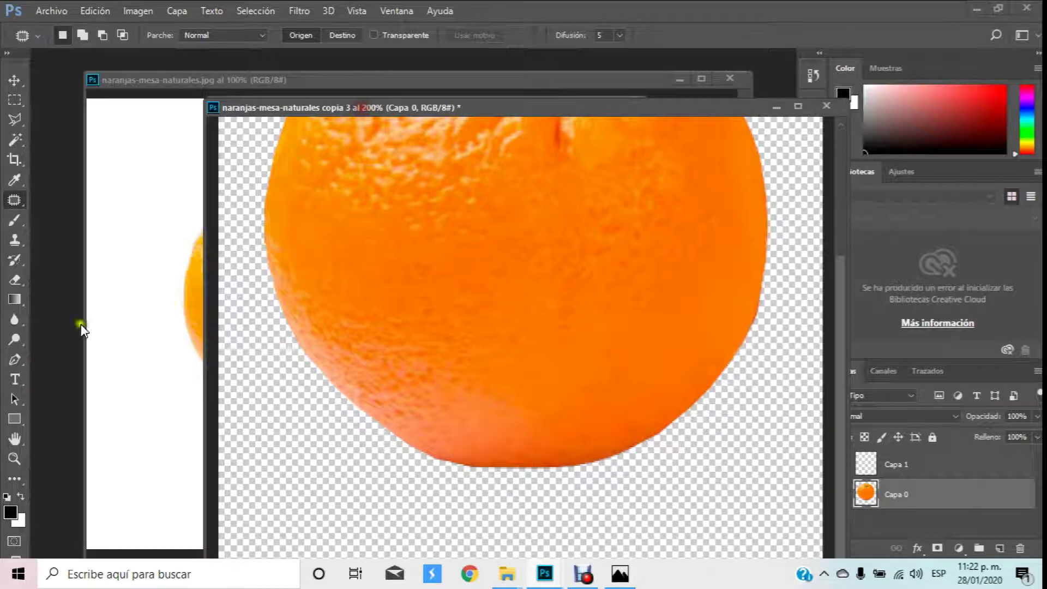
pyautogui.click(13, 460)
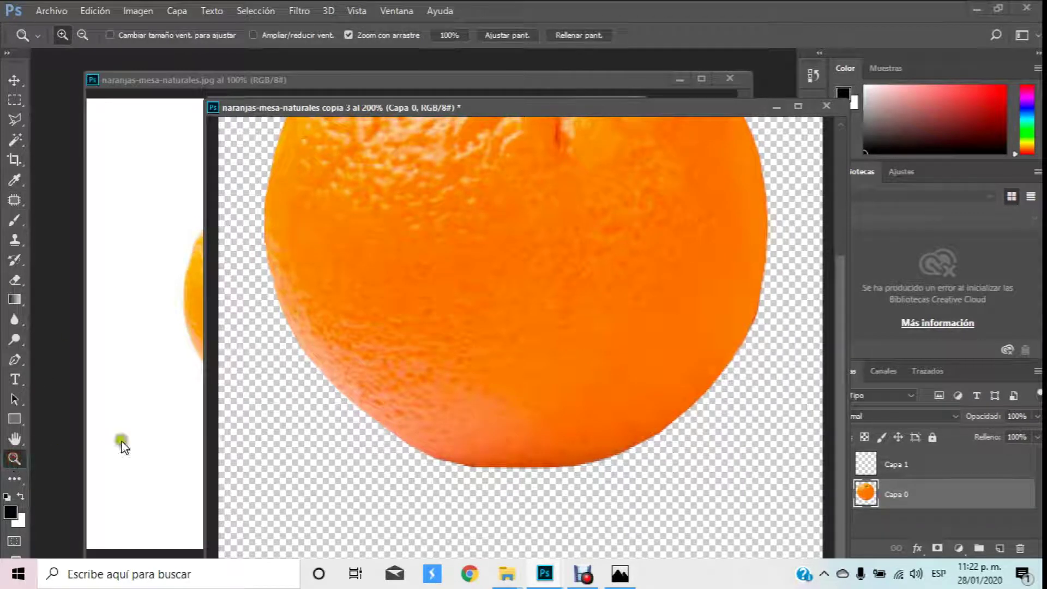
pyautogui.rightClick(453, 317)
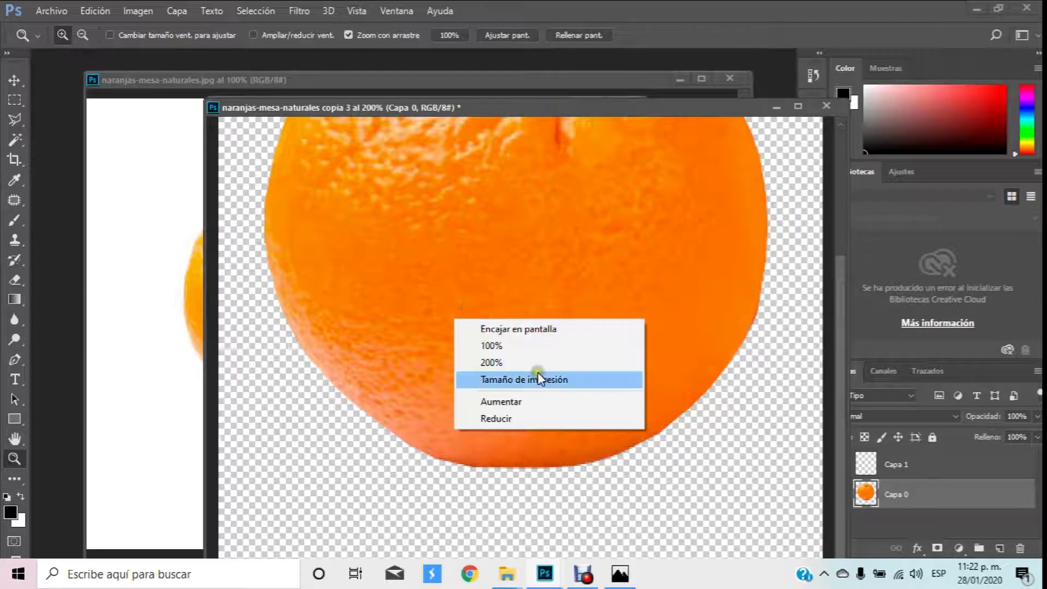
pyautogui.click(535, 330)
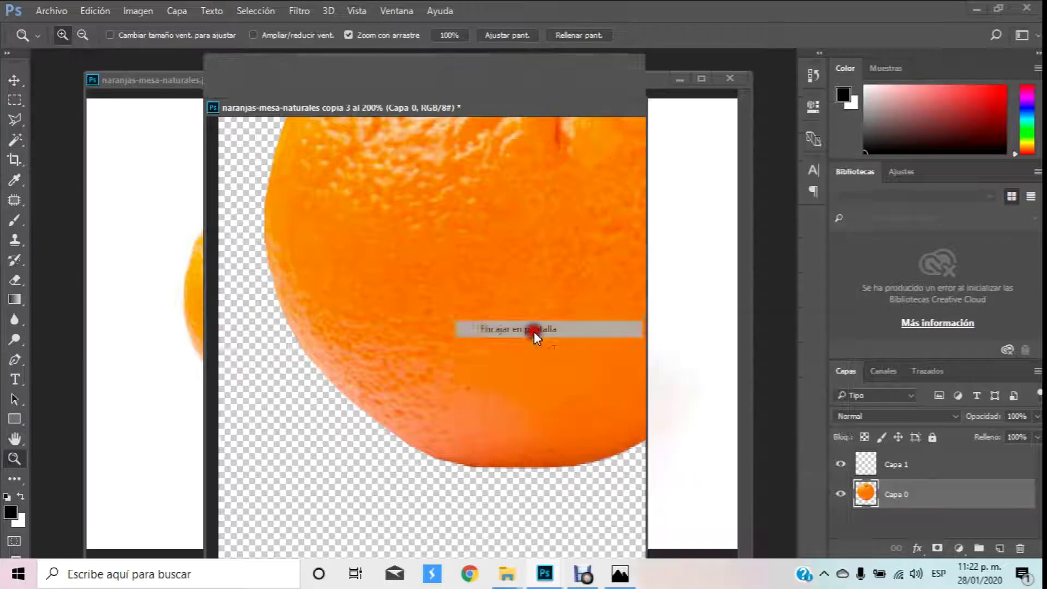
# Dock the original JPG and the single-orange copy as tabs in the workspace.
pyautogui.click(16, 81)
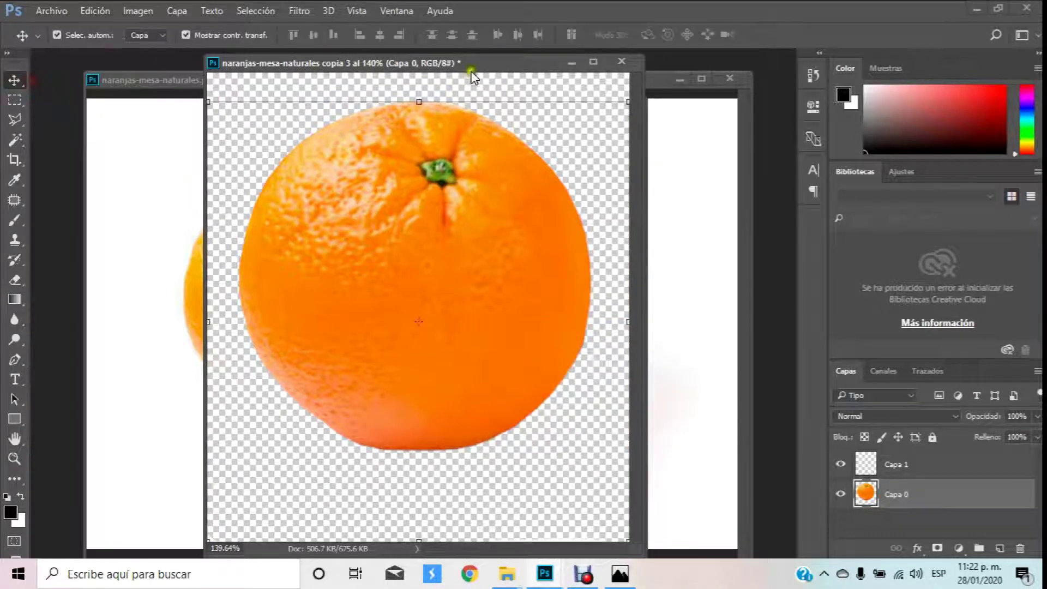
pyautogui.moveTo(480, 63)
pyautogui.mouseDown()
pyautogui.moveTo(517, 185)
pyautogui.moveTo(598, 88)
pyautogui.mouseUp()
pyautogui.click(709, 94)
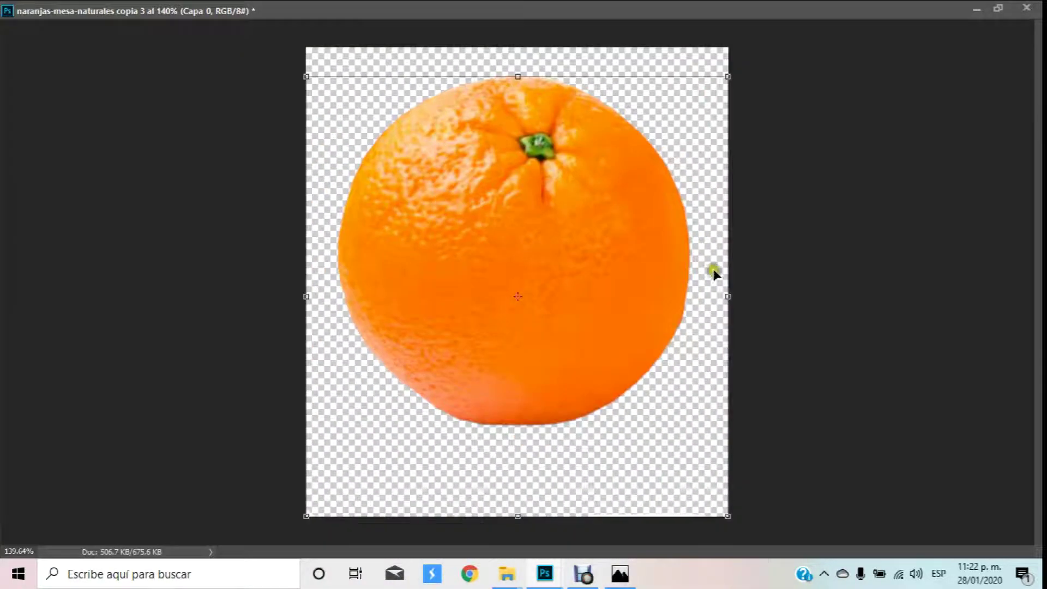
pyautogui.click(1001, 7)
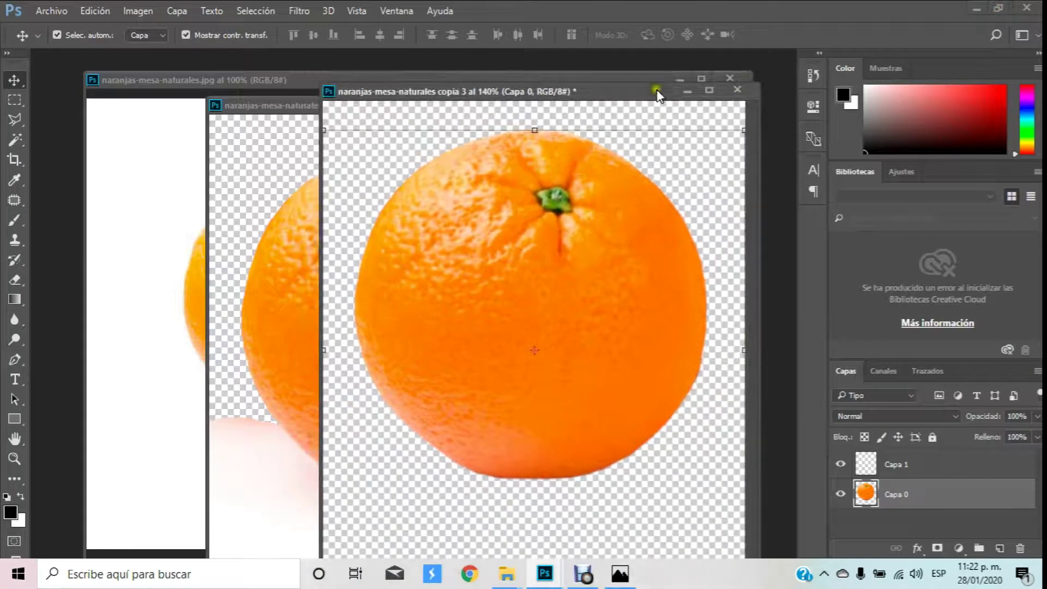
pyautogui.moveTo(658, 95); pyautogui.dragTo(729, 111)
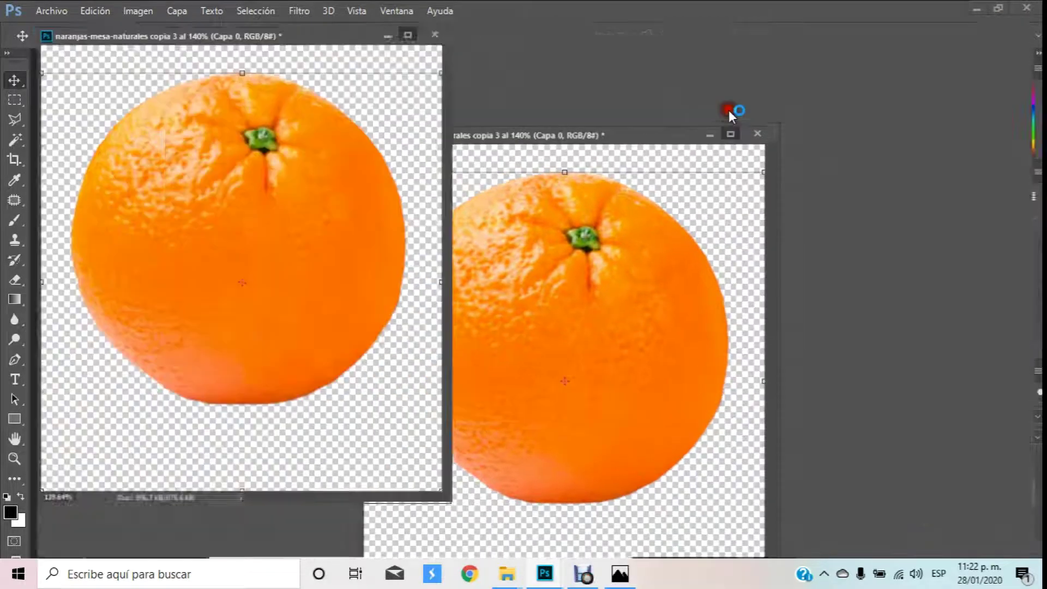
pyautogui.click(1004, 8)
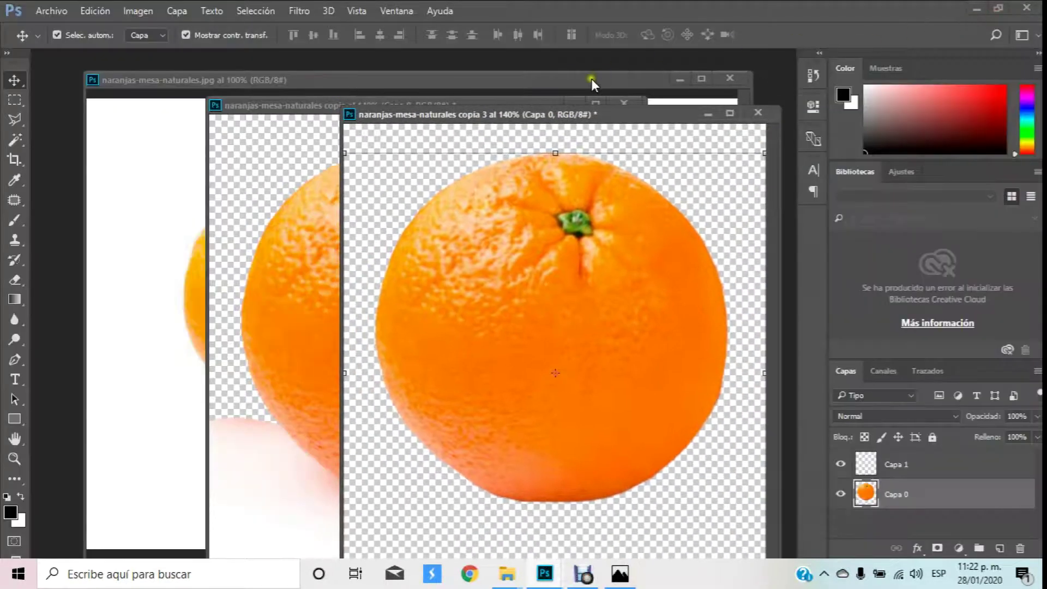
pyautogui.moveTo(593, 82); pyautogui.dragTo(571, 57)
pyautogui.moveTo(618, 118)
pyautogui.mouseDown()
pyautogui.moveTo(584, 84)
pyautogui.moveTo(582, 60)
pyautogui.mouseUp()
pyautogui.moveTo(483, 106)
pyautogui.mouseDown()
pyautogui.moveTo(491, 77)
pyautogui.moveTo(525, 58)
pyautogui.moveTo(589, 54)
pyautogui.mouseUp()
# Float the orange-on-white-base copy and the three-orange photo into separate windows.
pyautogui.click(153, 61)
pyautogui.click(399, 53)
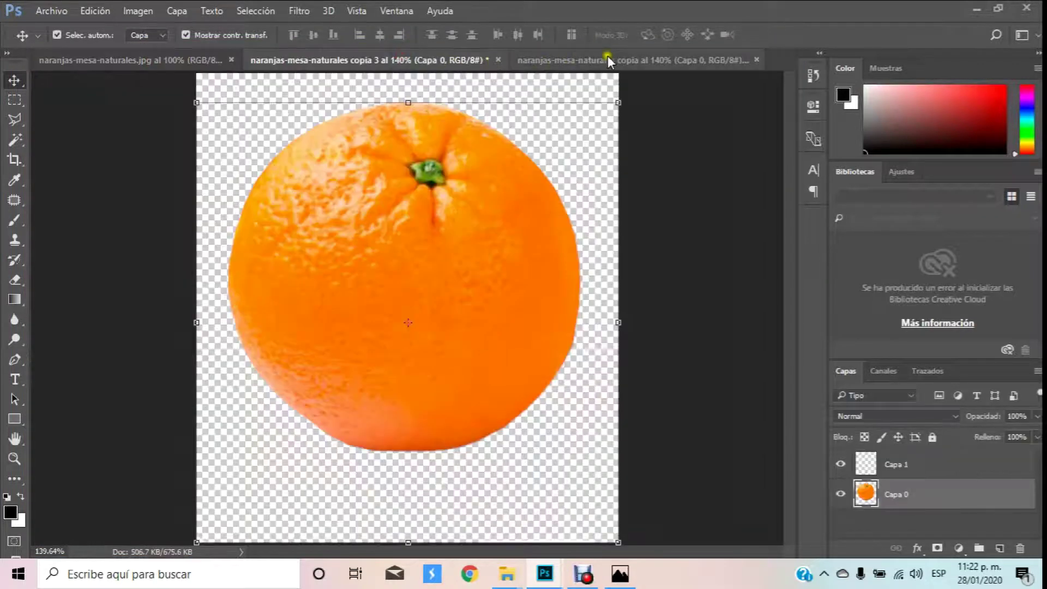
pyautogui.click(608, 56)
pyautogui.moveTo(623, 64)
pyautogui.mouseDown()
pyautogui.moveTo(477, 61)
pyautogui.moveTo(387, 119)
pyautogui.mouseUp()
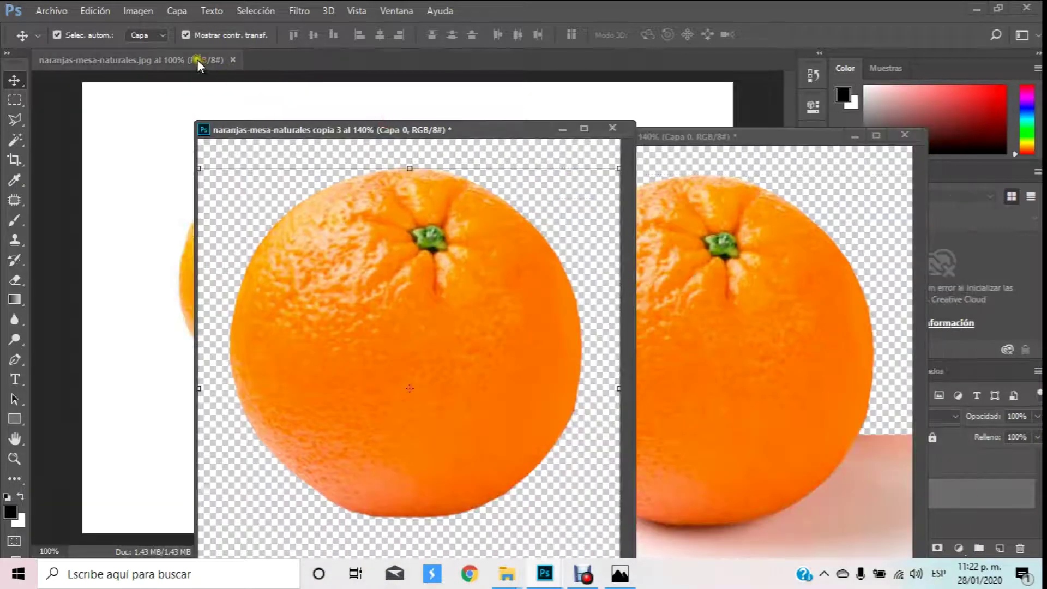
pyautogui.moveTo(198, 60); pyautogui.dragTo(218, 84)
pyautogui.click(797, 136)
pyautogui.moveTo(533, 87); pyautogui.dragTo(445, 229)
pyautogui.click(444, 129)
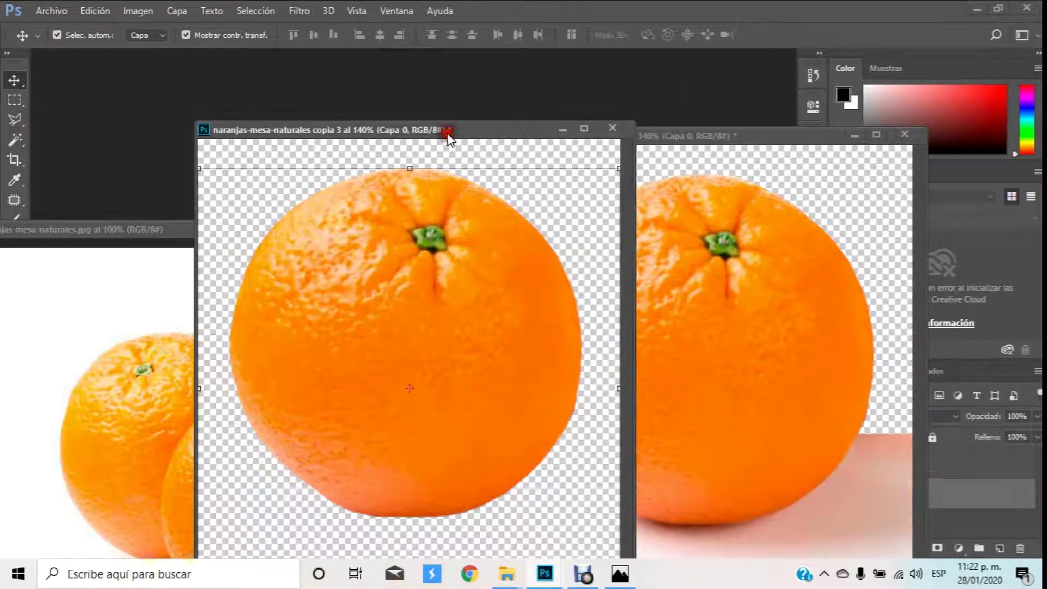
pyautogui.click(14, 80)
pyautogui.click(380, 261)
pyautogui.click(796, 229)
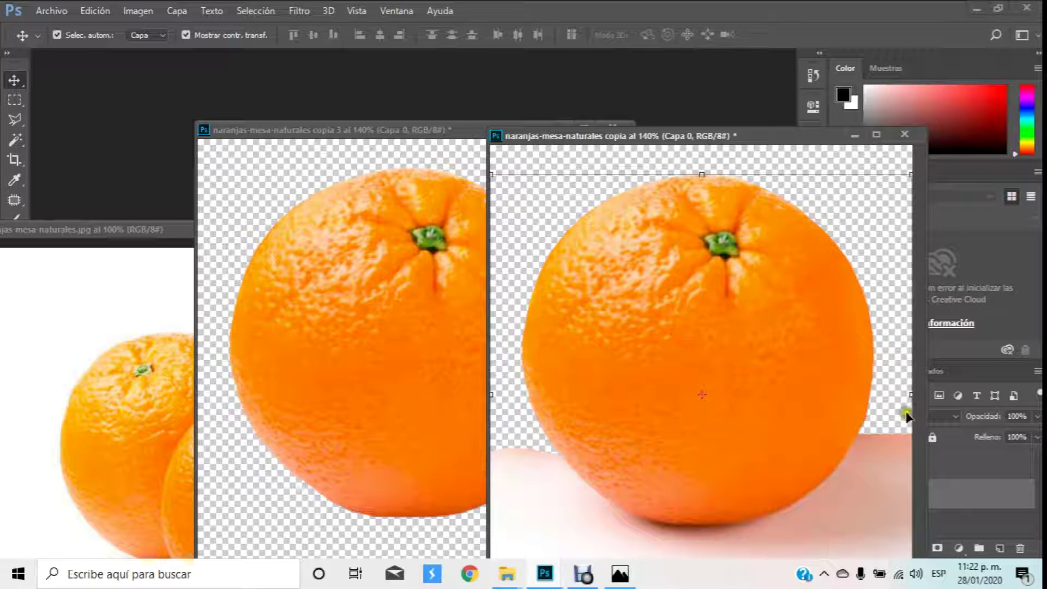
# Minimize the copia and copia 3 cut-outs and dock the three-orange JPG as a tab.
pyautogui.click(853, 134)
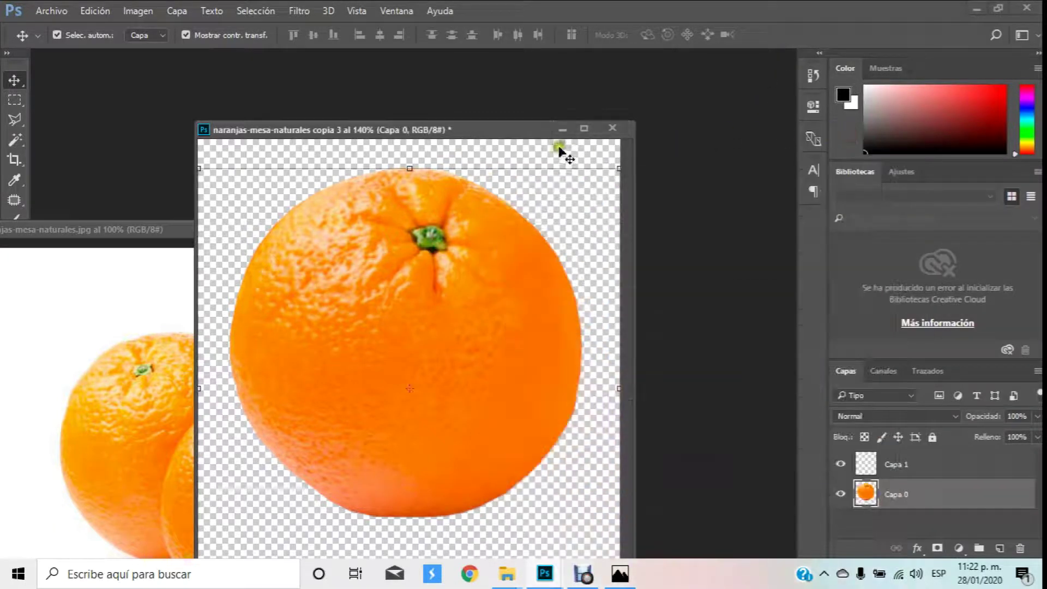
pyautogui.click(560, 129)
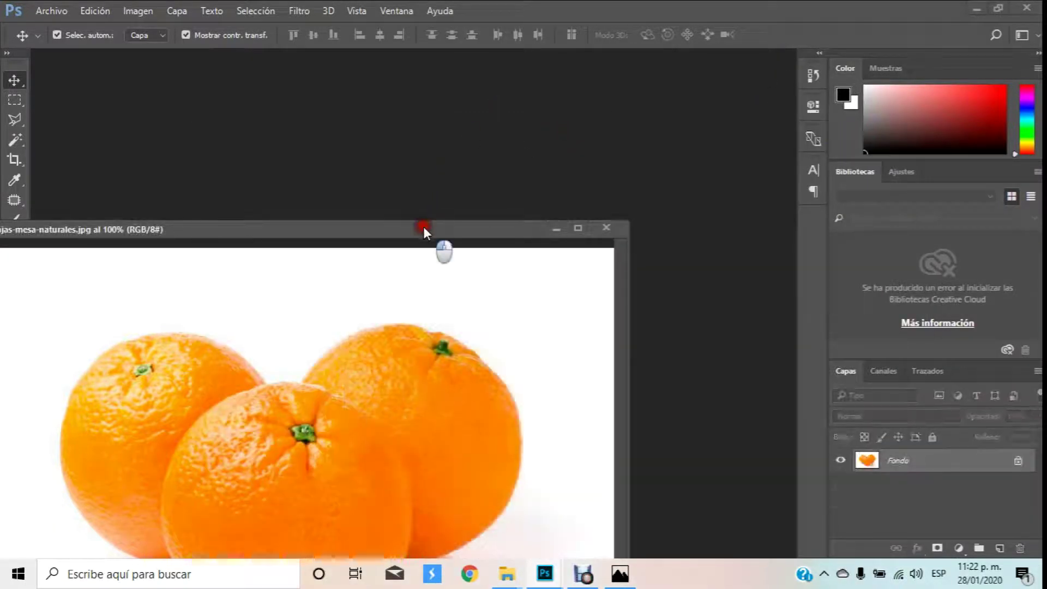
pyautogui.moveTo(424, 226); pyautogui.dragTo(554, 86)
pyautogui.click(538, 181)
pyautogui.moveTo(496, 84); pyautogui.dragTo(486, 64)
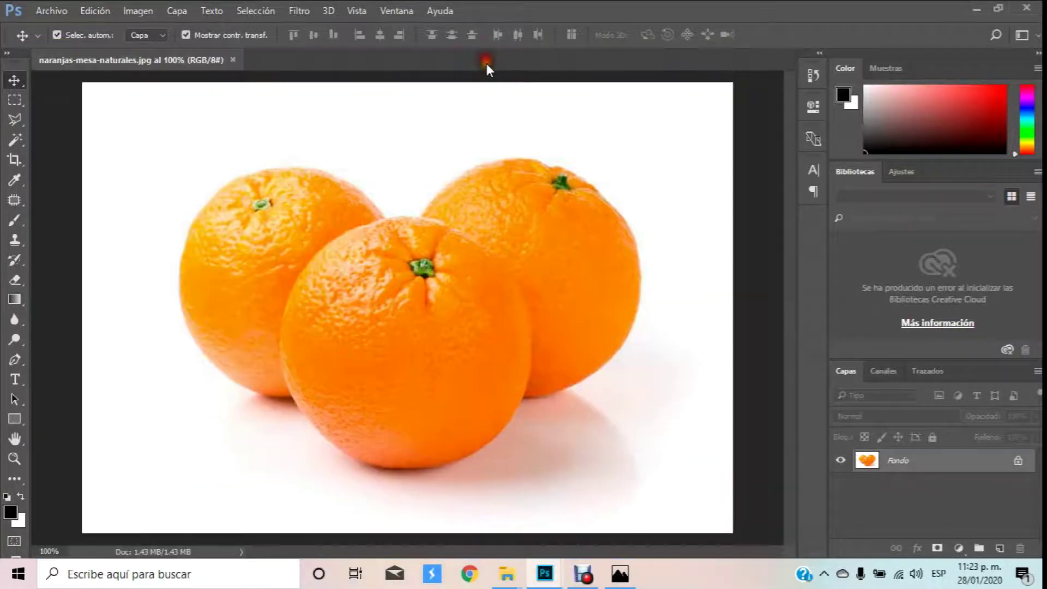
# Apply Image to the JPG with Multiply blending at 100% to deepen the oranges.
pyautogui.moveTo(204, 57); pyautogui.dragTo(350, 104)
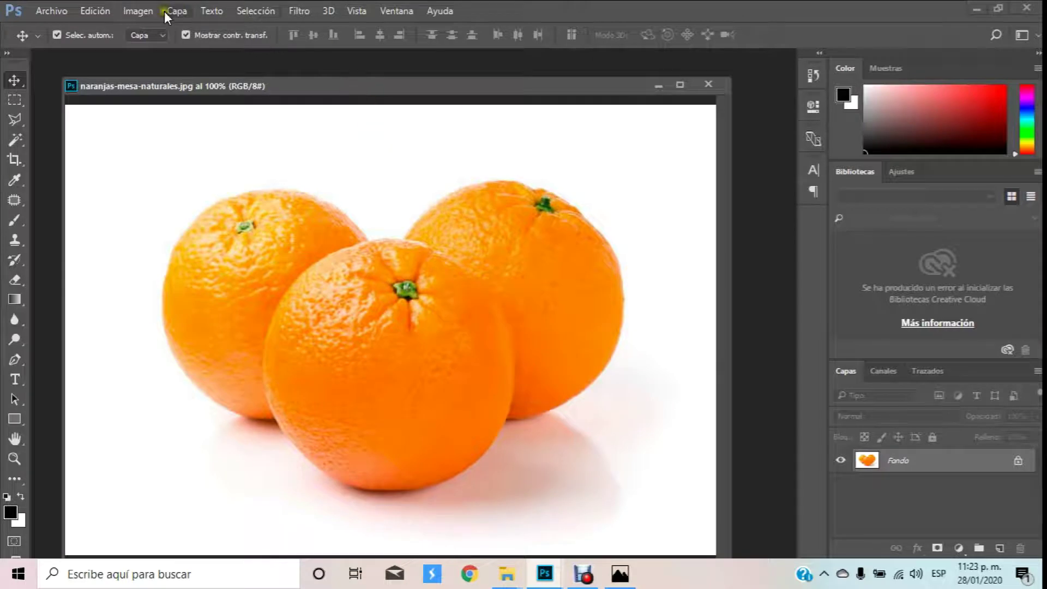
pyautogui.click(138, 11)
pyautogui.click(201, 234)
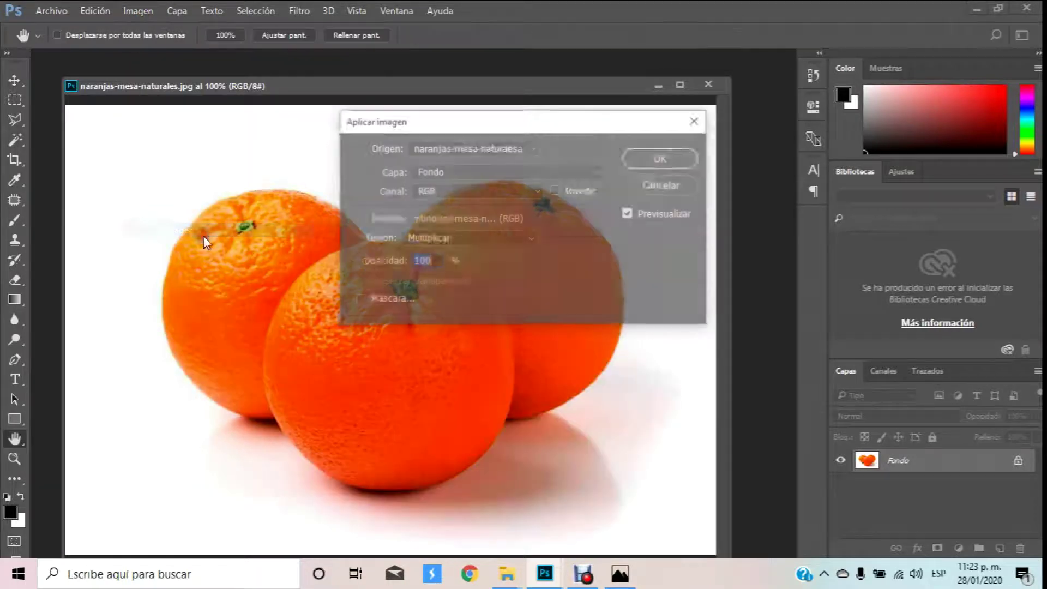
pyautogui.click(634, 157)
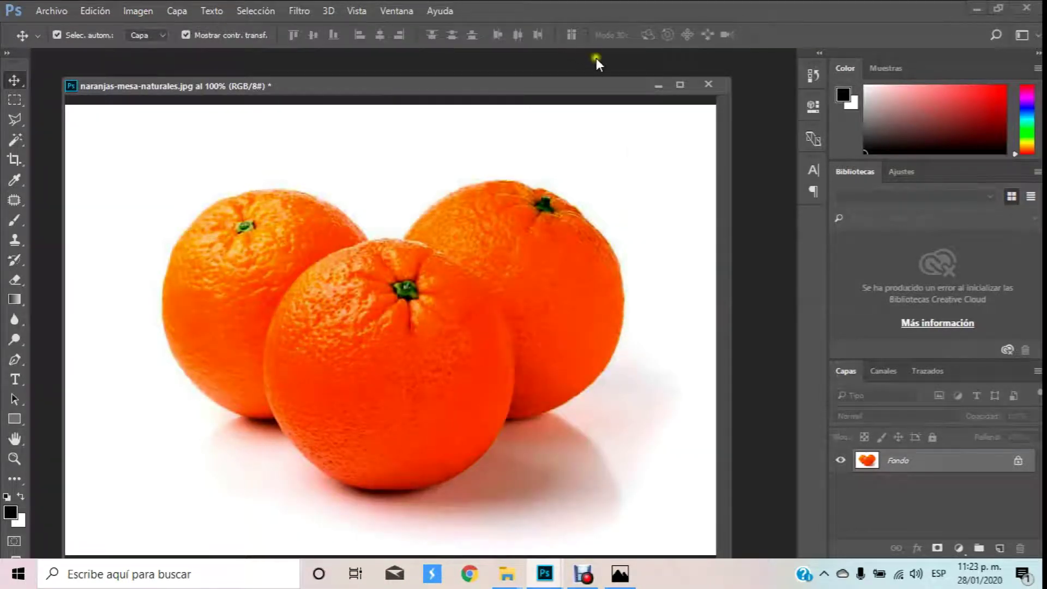
pyautogui.moveTo(567, 87)
pyautogui.mouseDown()
pyautogui.moveTo(545, 91)
pyautogui.moveTo(565, 63)
pyautogui.mouseUp()
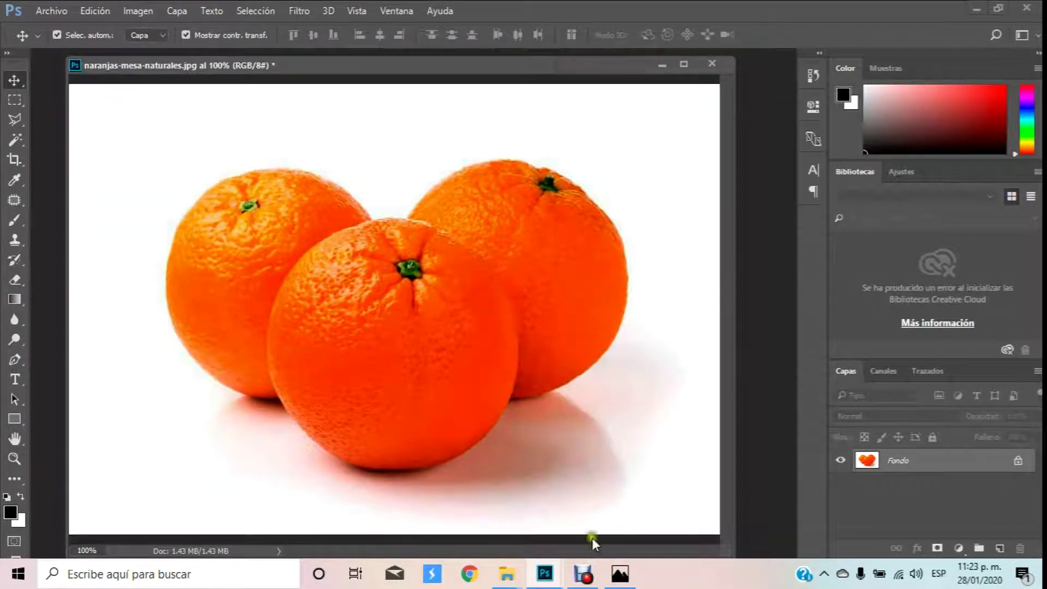
pyautogui.moveTo(544, 574)
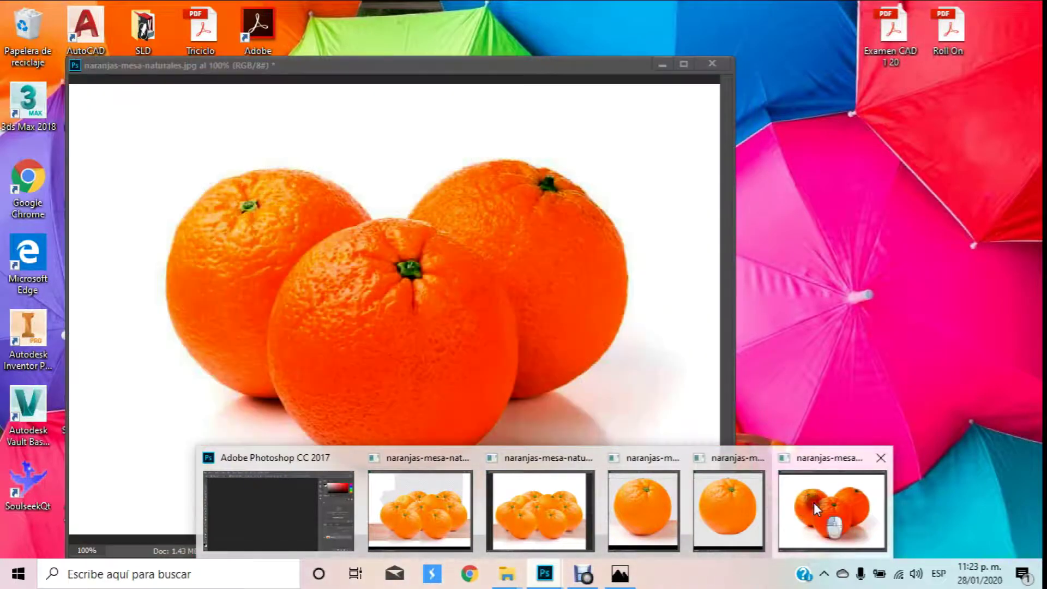
# Duplicate the photo as copia 4, float it, and minimize the original JPG.
pyautogui.click(813, 502)
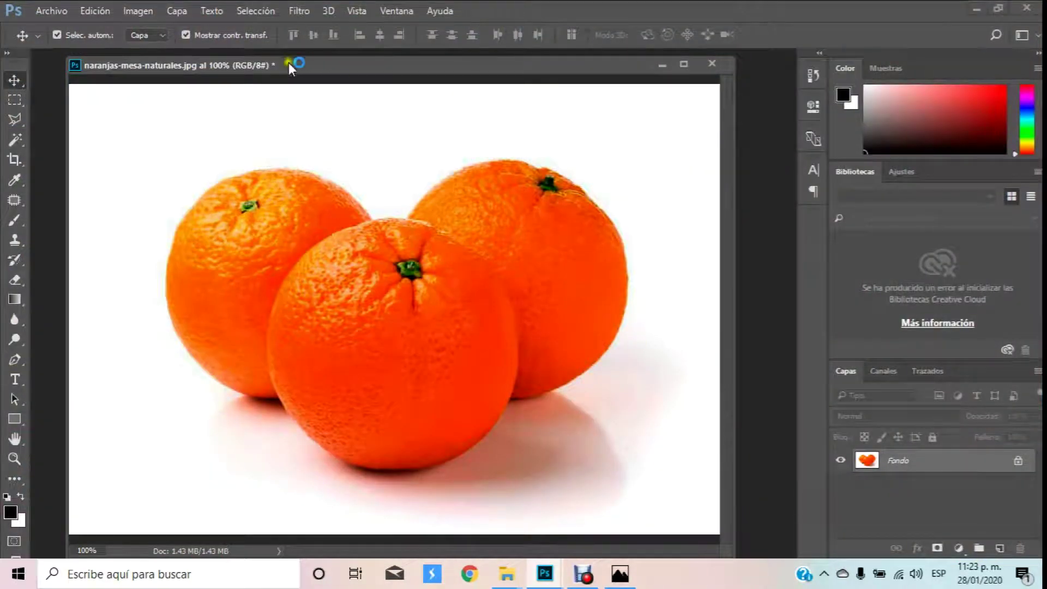
pyautogui.moveTo(247, 67); pyautogui.dragTo(235, 75)
pyautogui.click(138, 11)
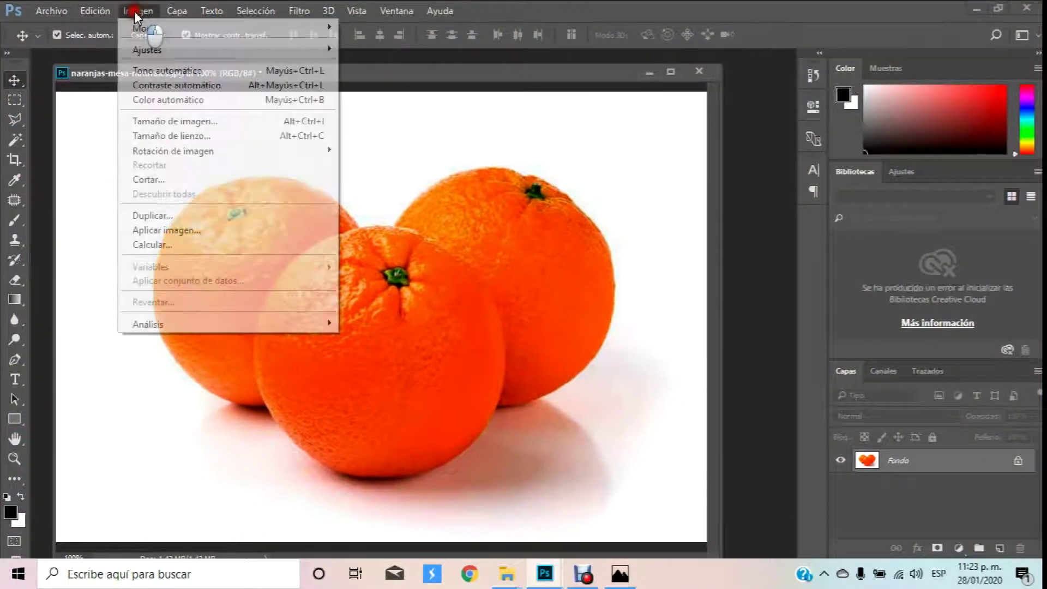
pyautogui.click(164, 216)
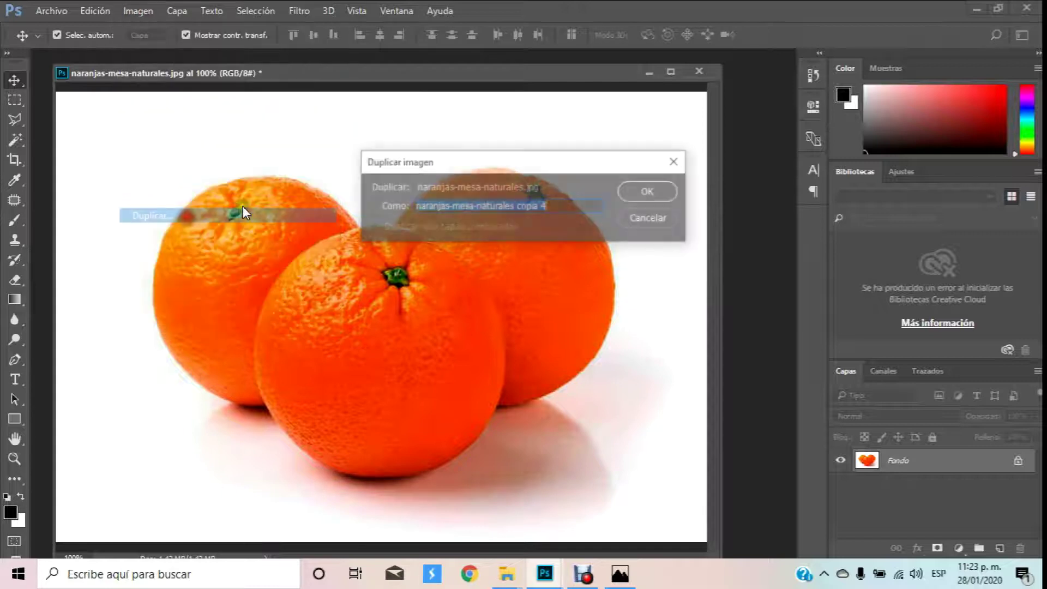
pyautogui.click(643, 191)
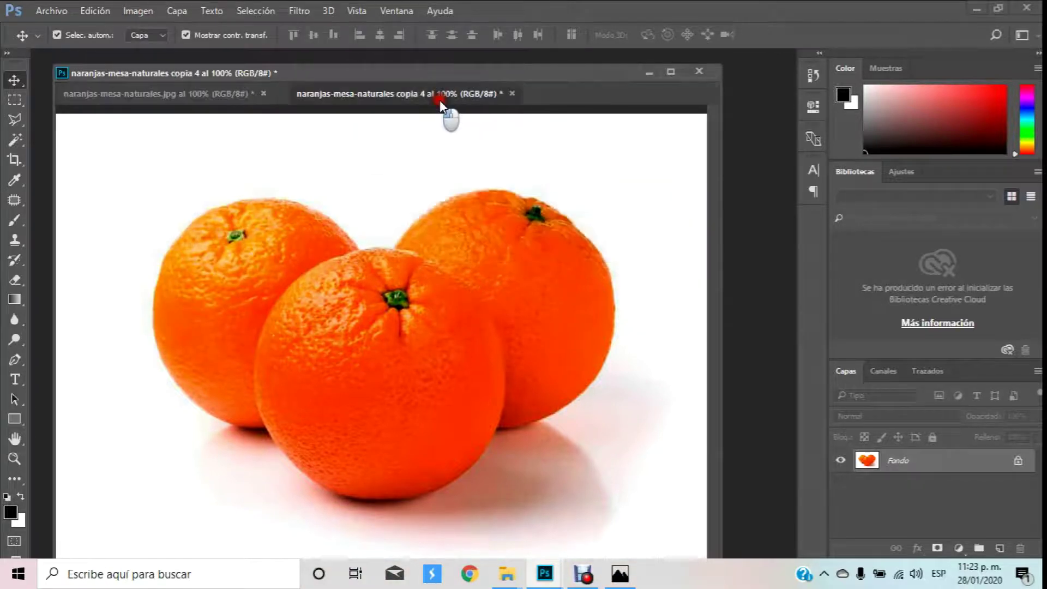
pyautogui.moveTo(440, 100); pyautogui.dragTo(543, 155)
pyautogui.click(648, 71)
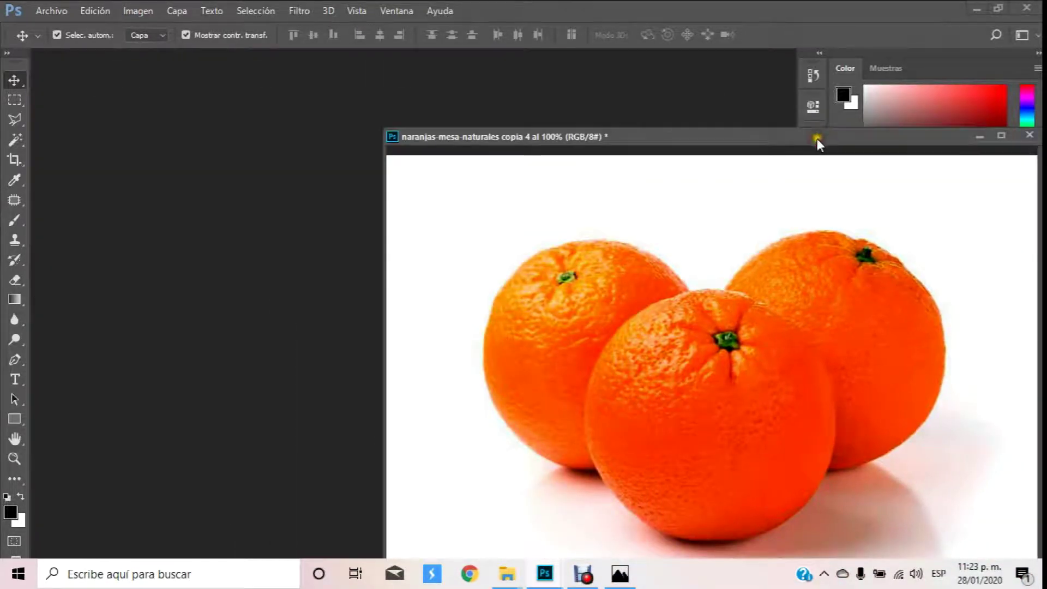
pyautogui.moveTo(817, 138); pyautogui.dragTo(523, 87)
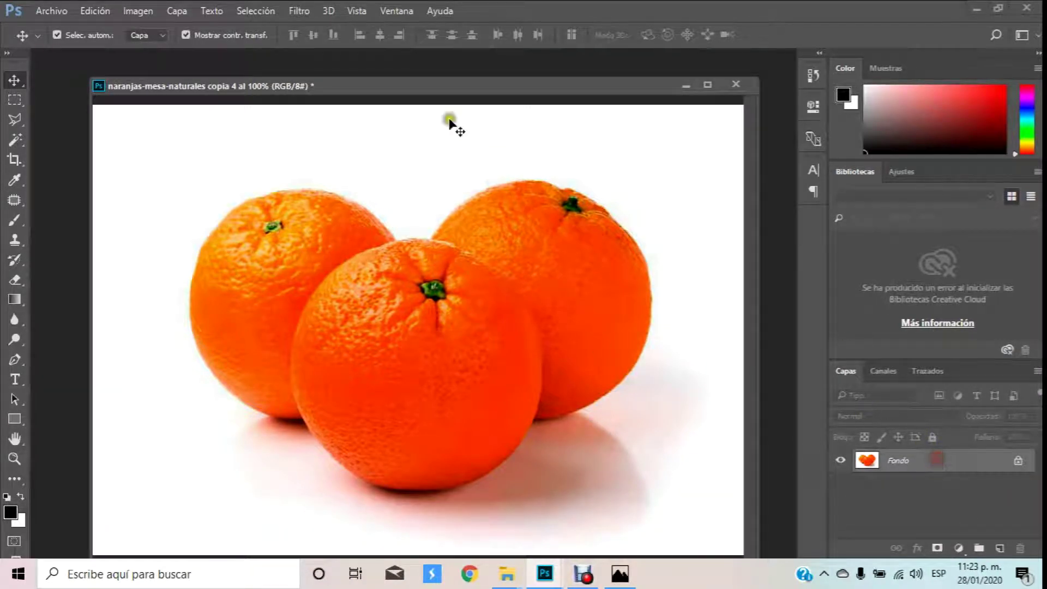
# Convert the background to Capa 0, add an empty Capa 1, and stack Capa 0 above it.
pyautogui.click(177, 11)
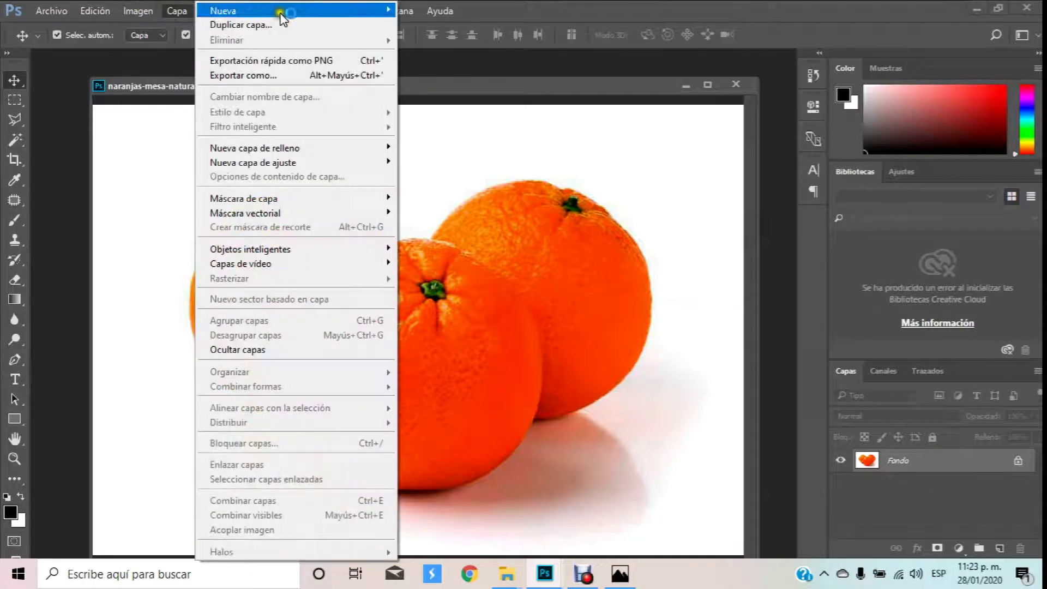
pyautogui.moveTo(245, 10)
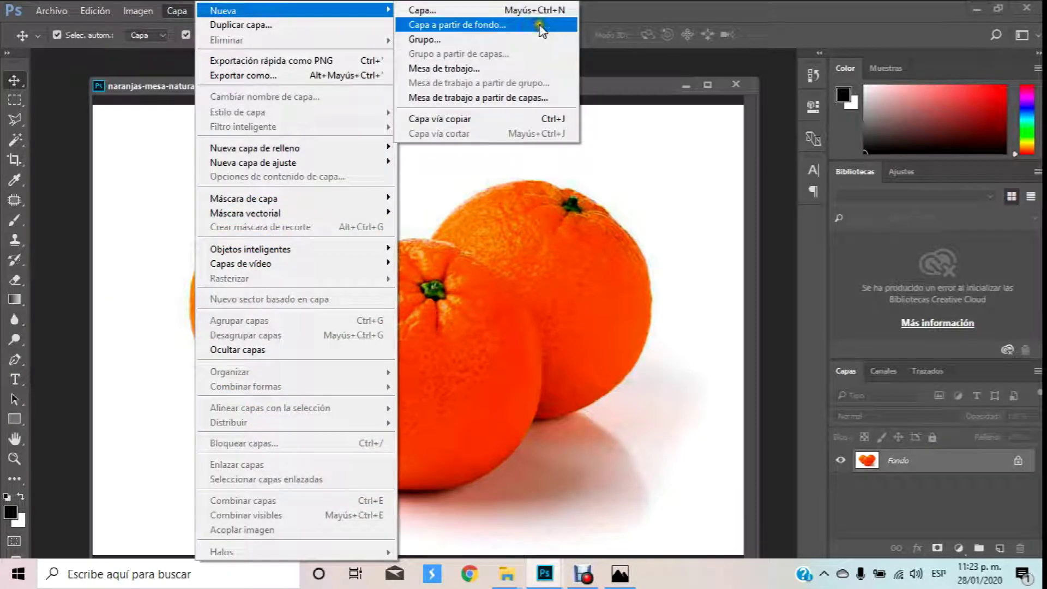
pyautogui.click(540, 25)
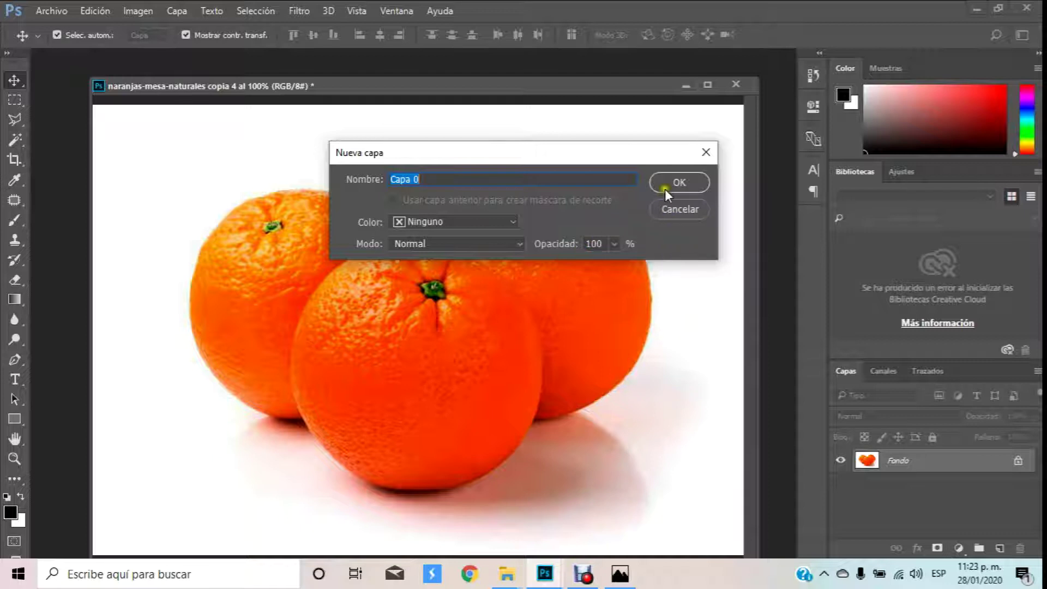
pyautogui.click(678, 181)
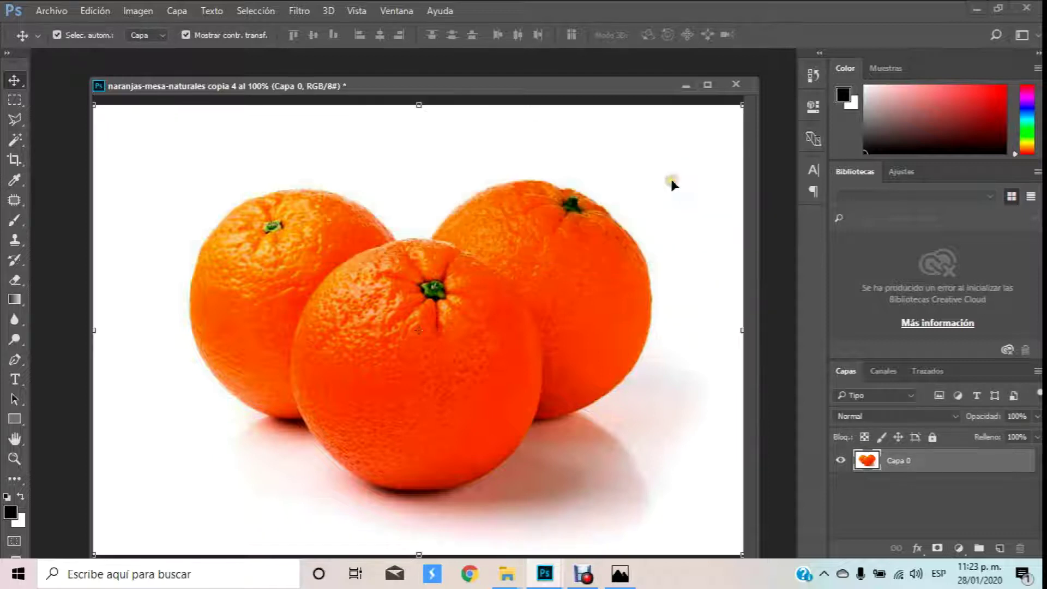
pyautogui.click(997, 547)
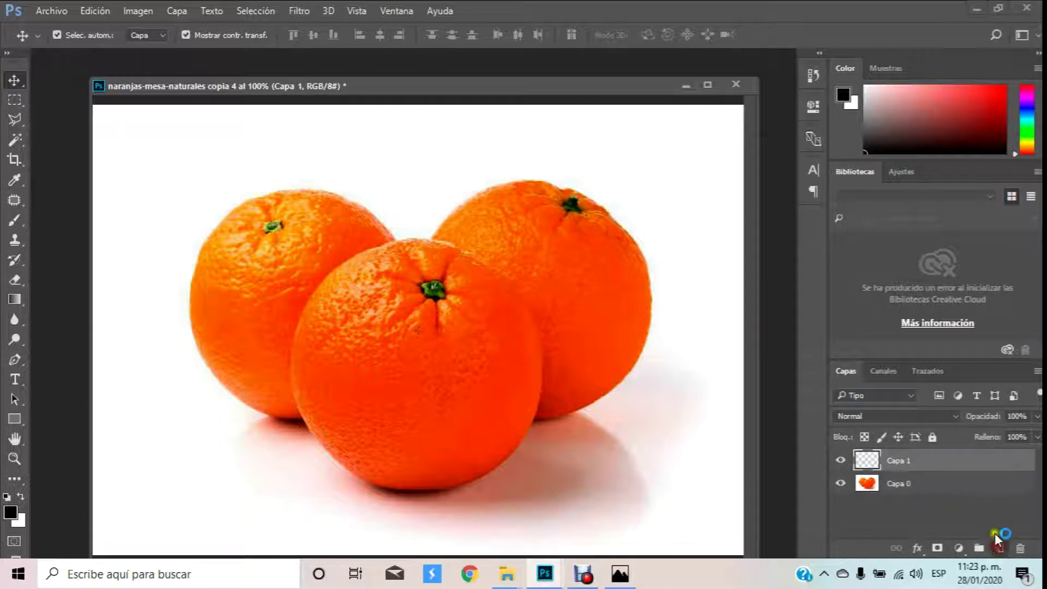
pyautogui.moveTo(936, 486)
pyautogui.mouseDown()
pyautogui.moveTo(936, 450)
pyautogui.moveTo(916, 488)
pyautogui.moveTo(892, 460)
pyautogui.mouseUp()
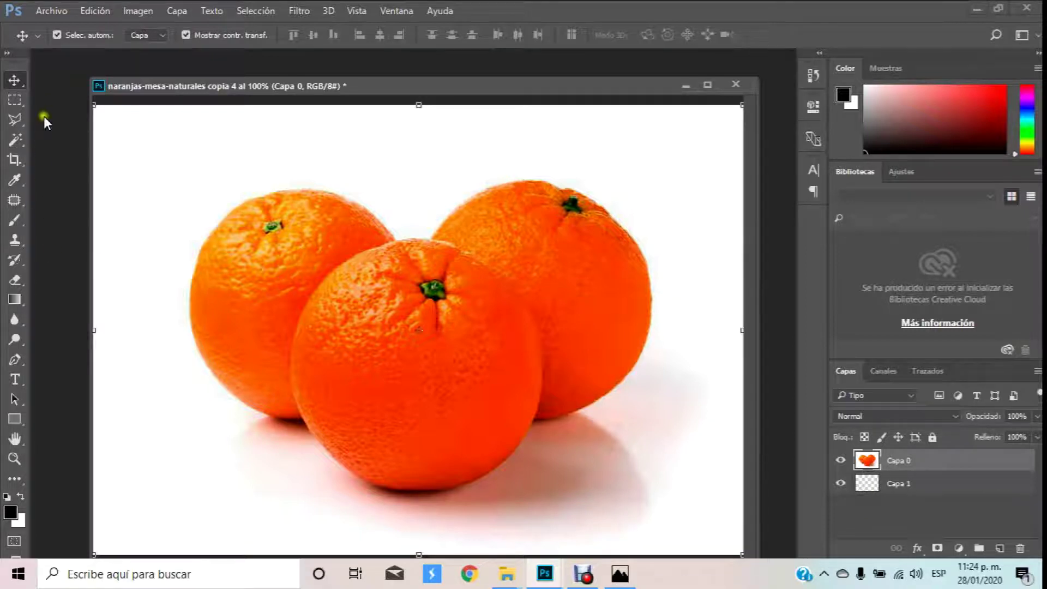
# Pick the Polygonal Lasso and zoom in on the bottom of the left oranges.
pyautogui.click(16, 118)
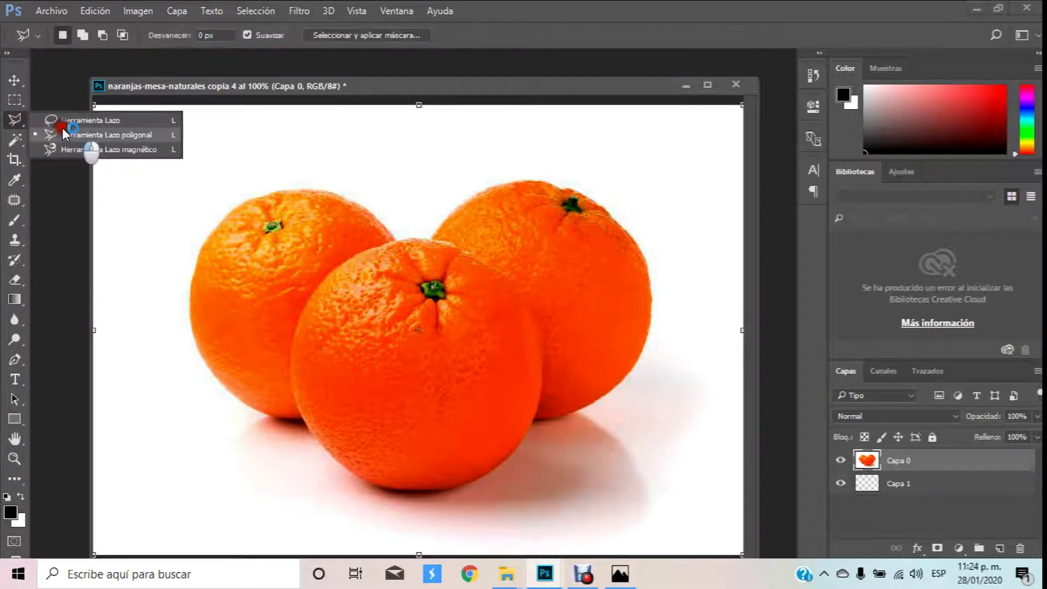
pyautogui.click(64, 135)
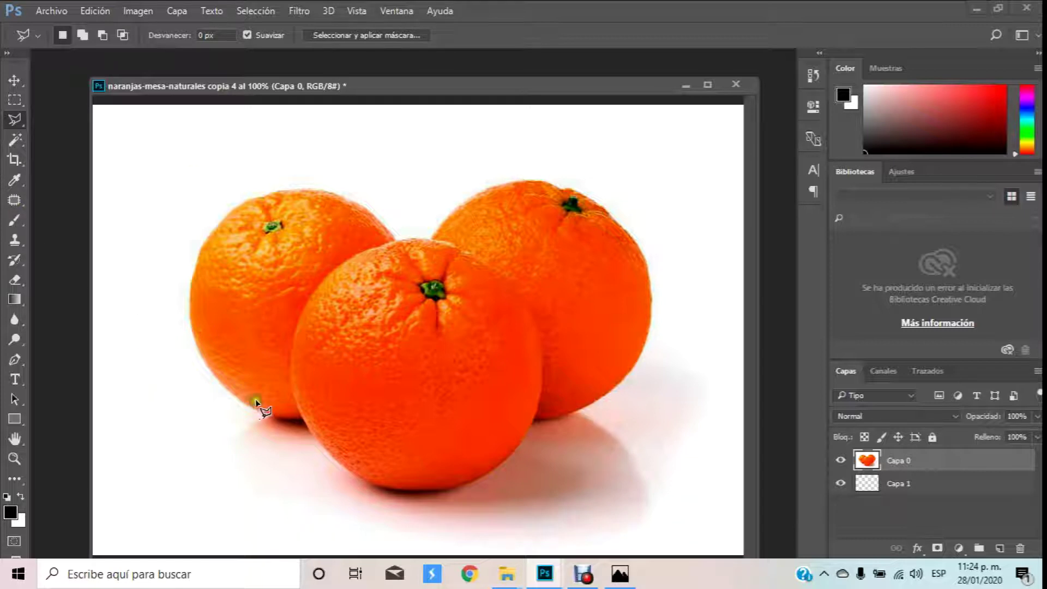
pyautogui.click(15, 458)
pyautogui.click(173, 443)
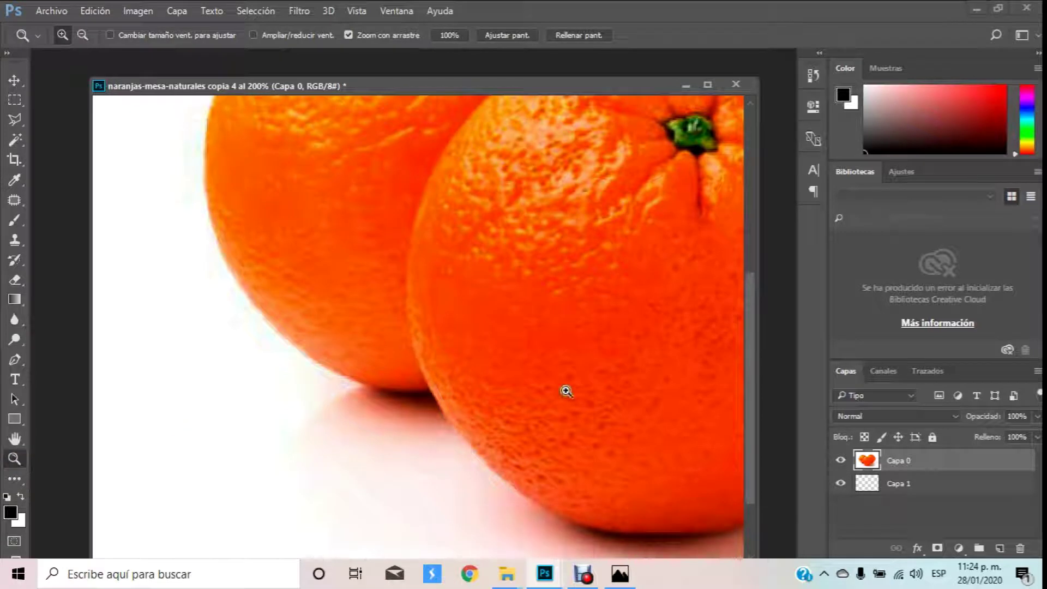
pyautogui.moveTo(556, 90); pyautogui.dragTo(561, 38)
pyautogui.moveTo(456, 519); pyautogui.dragTo(406, 521)
pyautogui.click(15, 117)
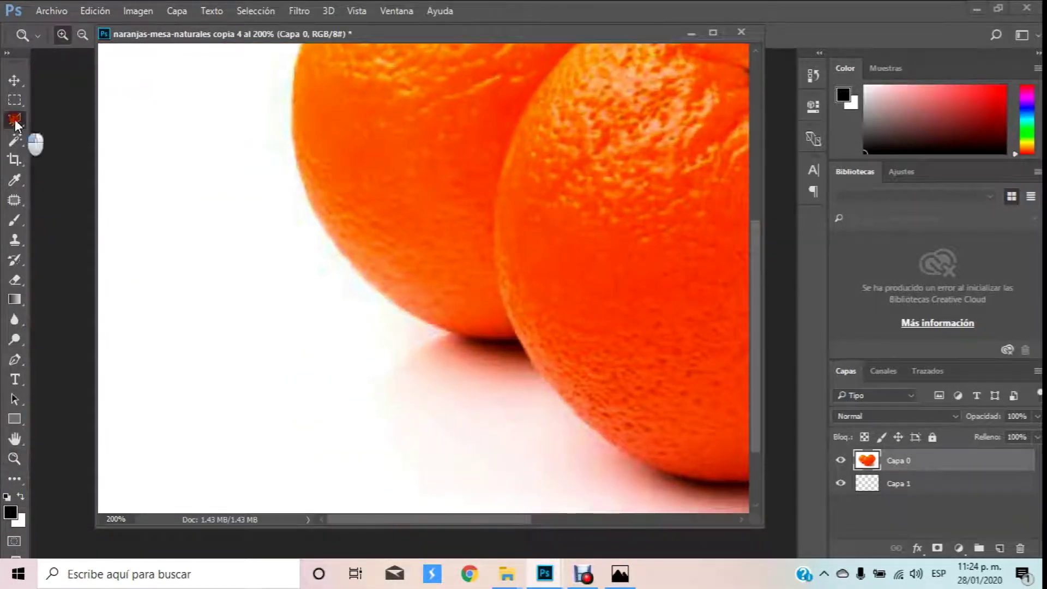
pyautogui.rightClick(14, 127)
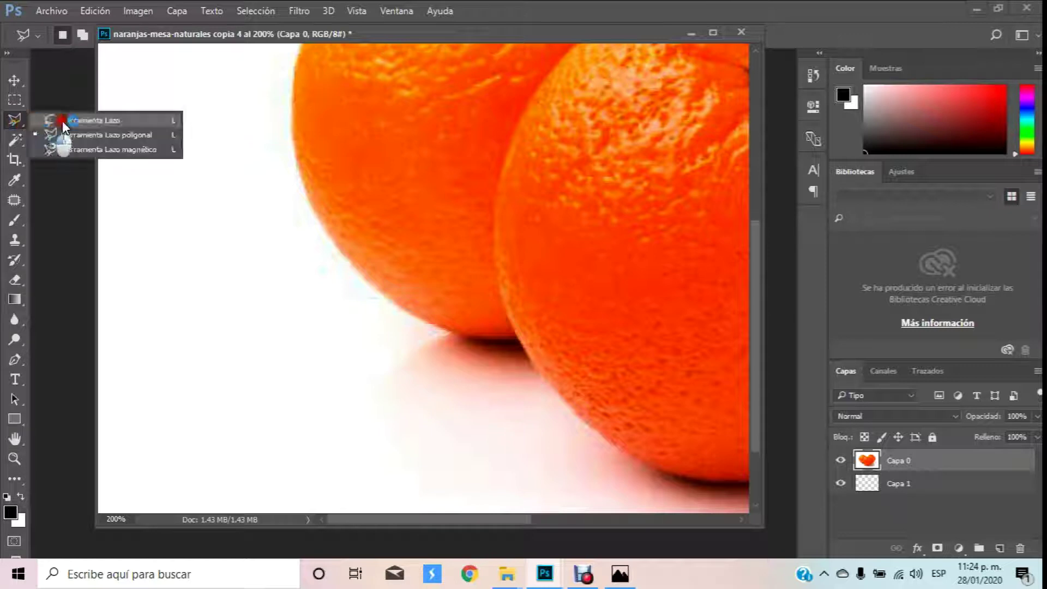
pyautogui.click(104, 136)
# Lasso and delete the white area left of the left orange, then fit the image on screen.
pyautogui.click(456, 334)
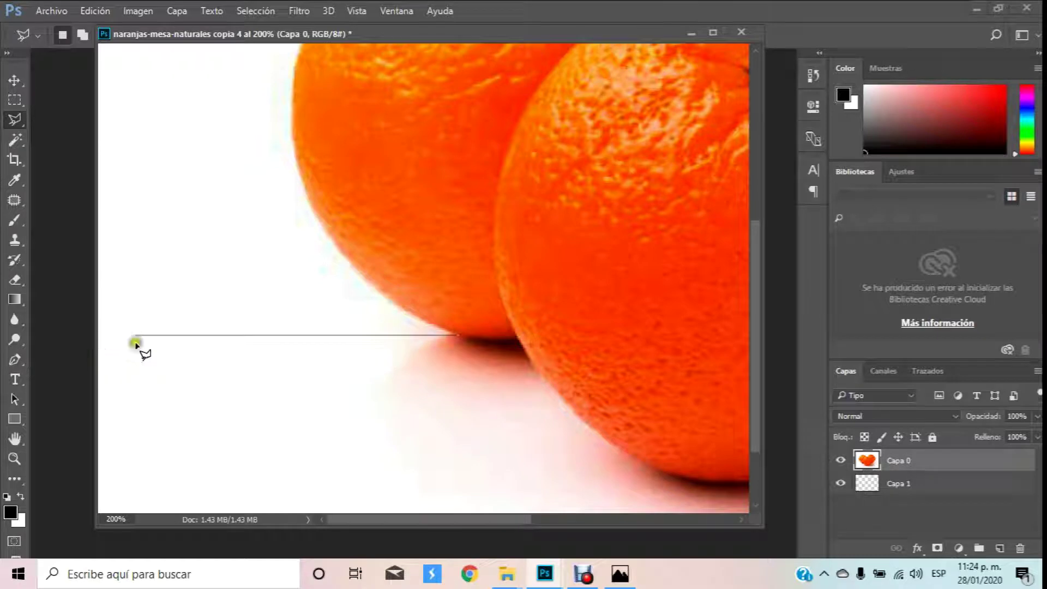
pyautogui.click(64, 347)
pyautogui.click(298, 168)
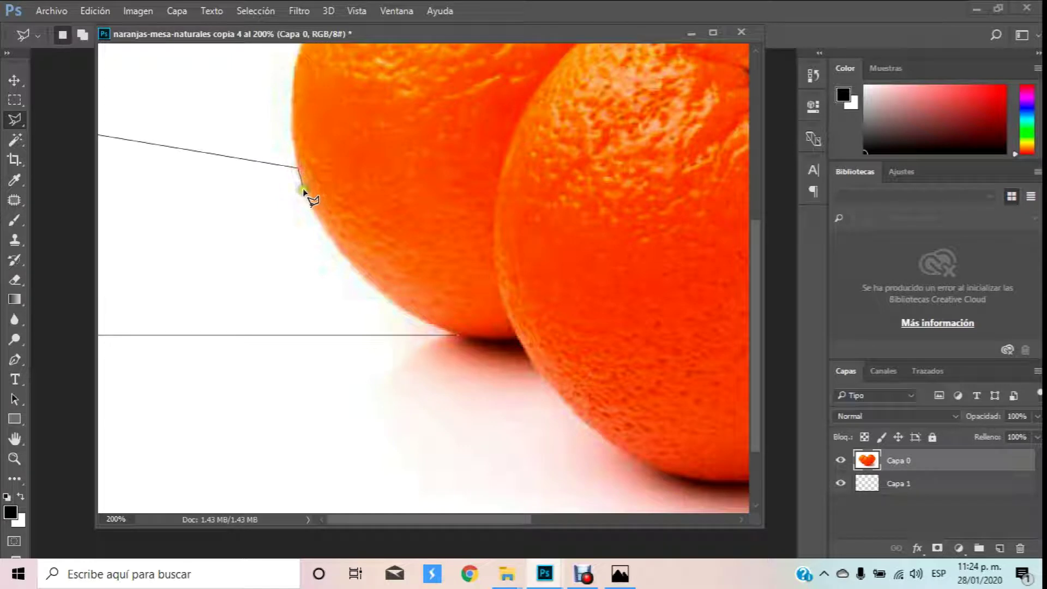
pyautogui.click(306, 194)
pyautogui.click(327, 231)
pyautogui.click(339, 247)
pyautogui.click(355, 269)
pyautogui.click(369, 287)
pyautogui.click(423, 318)
pyautogui.click(444, 329)
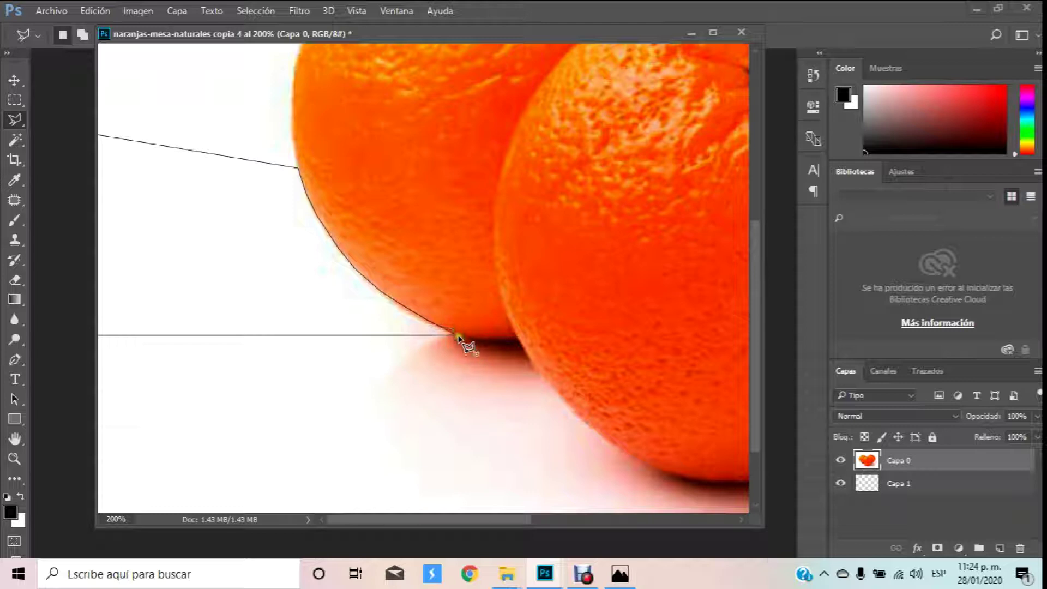
pyautogui.click(457, 336)
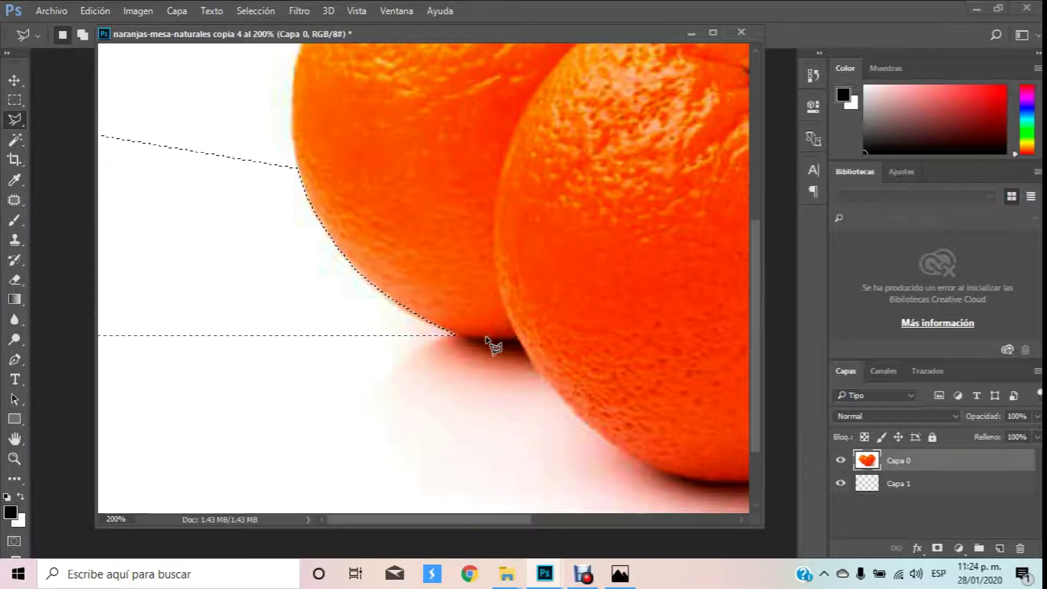
pyautogui.press('Delete')
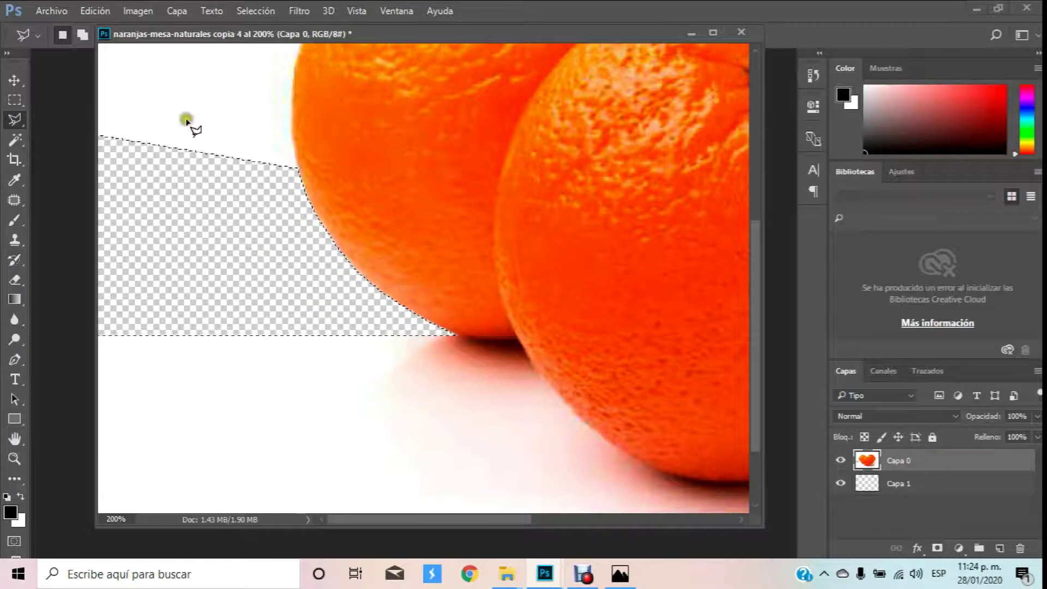
pyautogui.click(15, 458)
pyautogui.rightClick(238, 194)
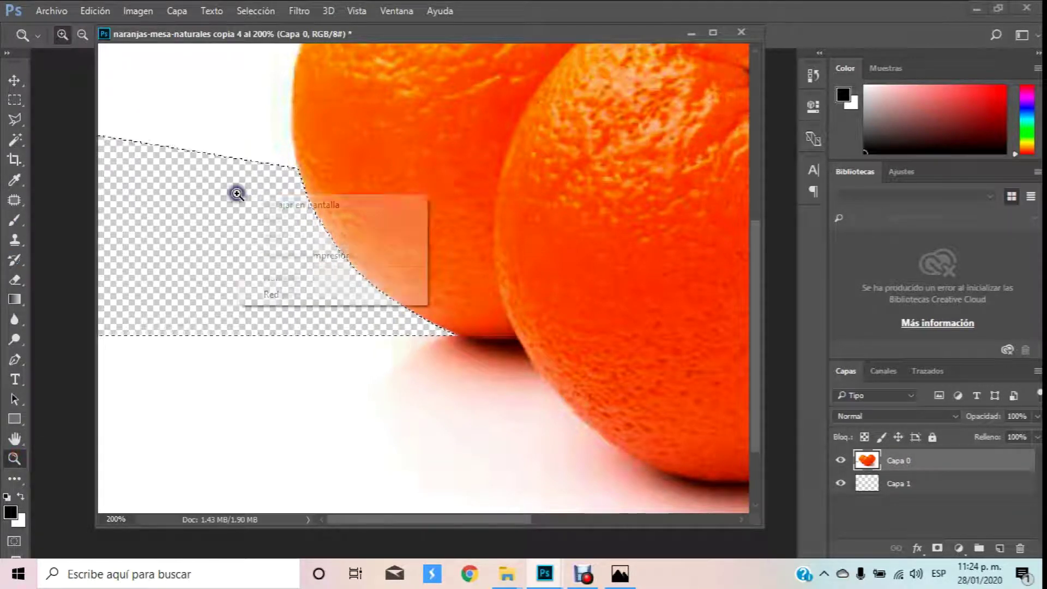
pyautogui.click(275, 205)
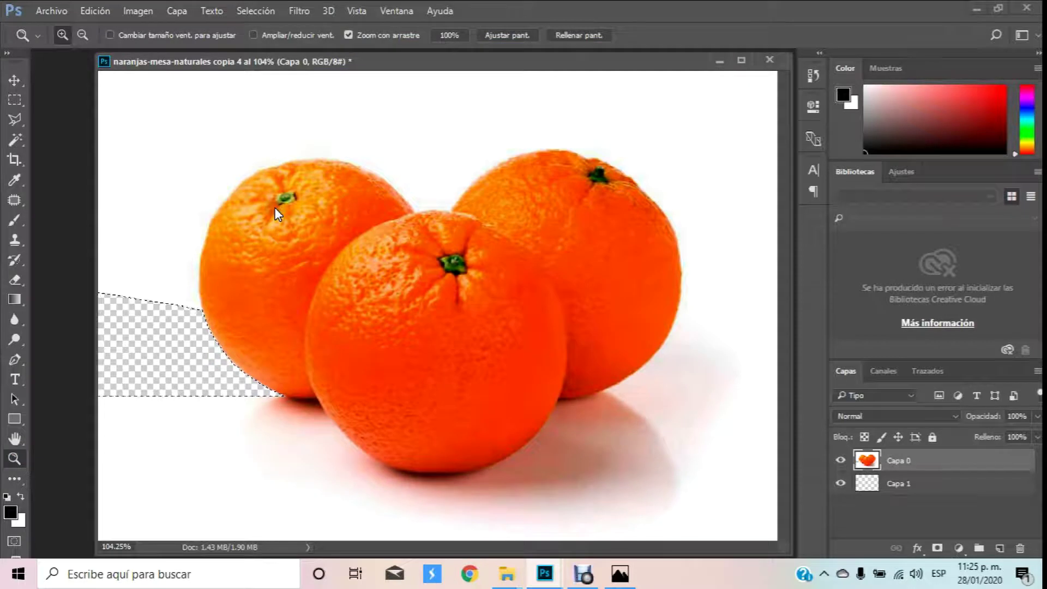
# Deselect the cleared patch and toggle the Move tool's transform controls off and on.
pyautogui.click(14, 79)
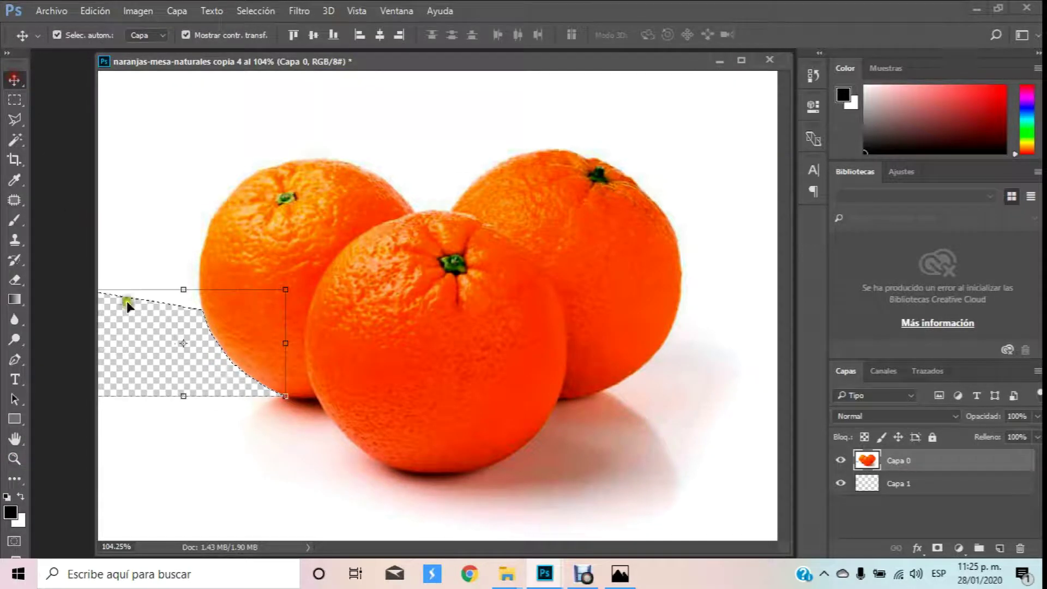
pyautogui.click(14, 140)
pyautogui.hotkey('ctrl', 'd')
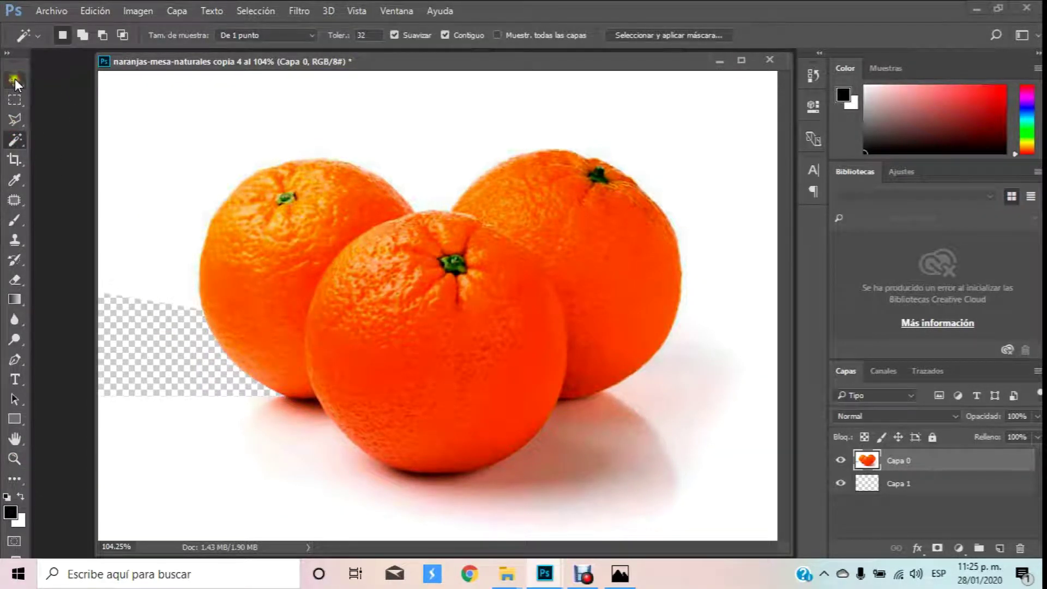
pyautogui.click(15, 79)
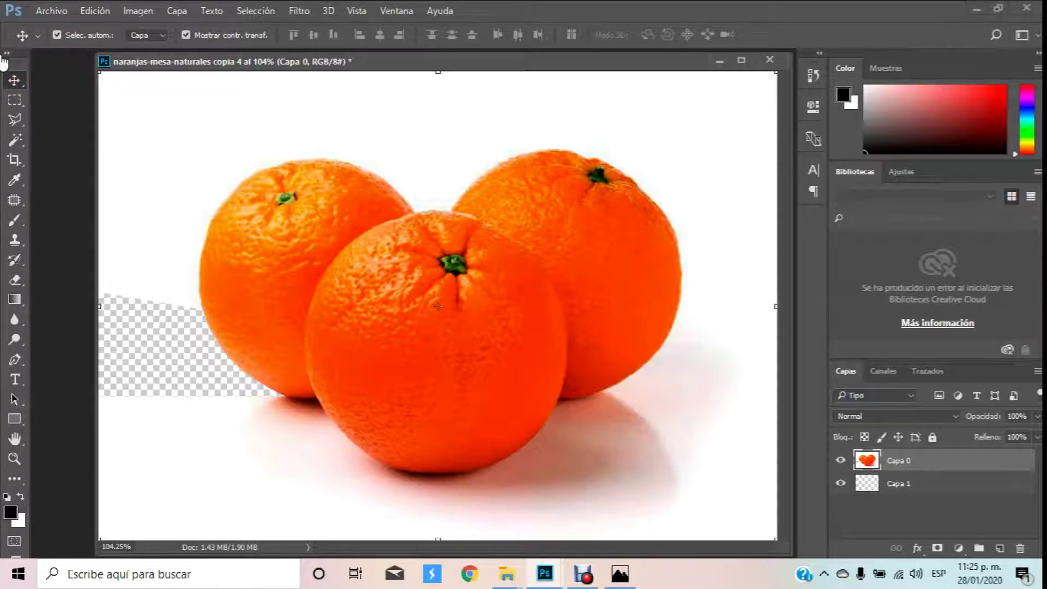
pyautogui.rightClick(16, 80)
pyautogui.click(186, 35)
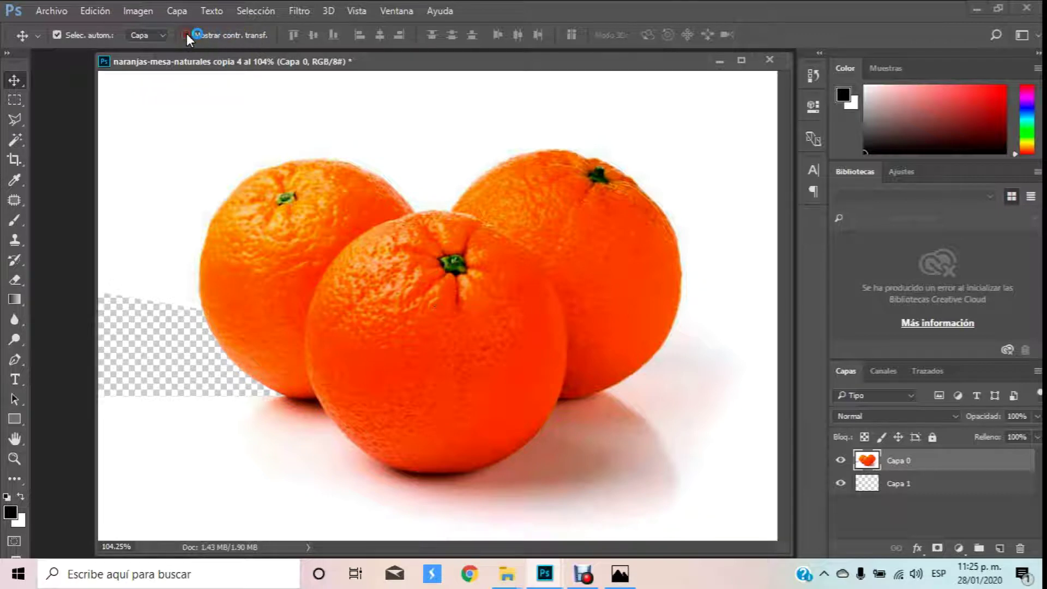
pyautogui.click(186, 35)
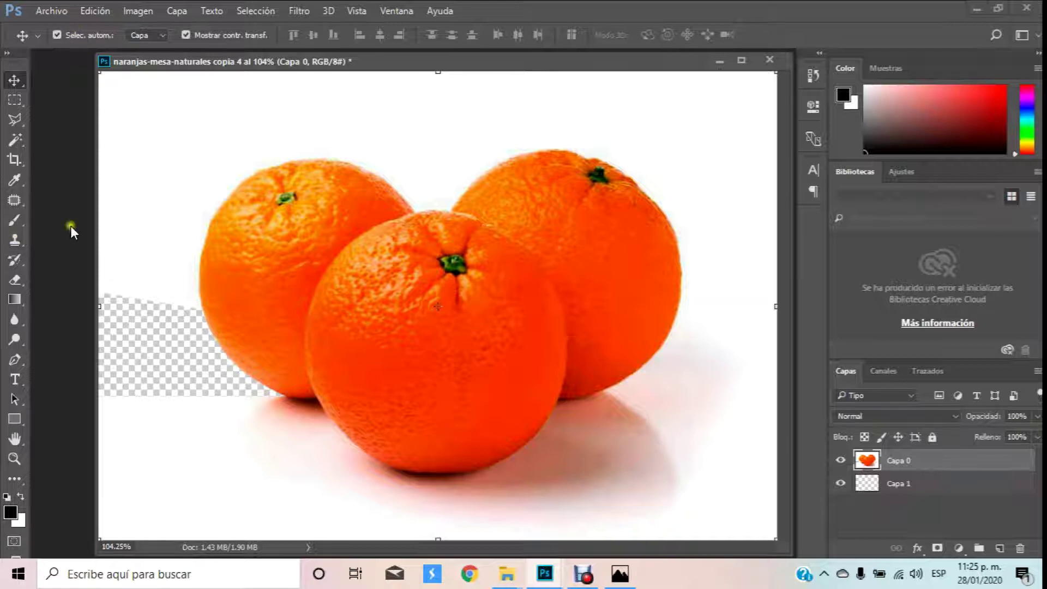
# Zoom in and lasso-delete the white area right of the back-right orange above the shadow.
pyautogui.click(14, 459)
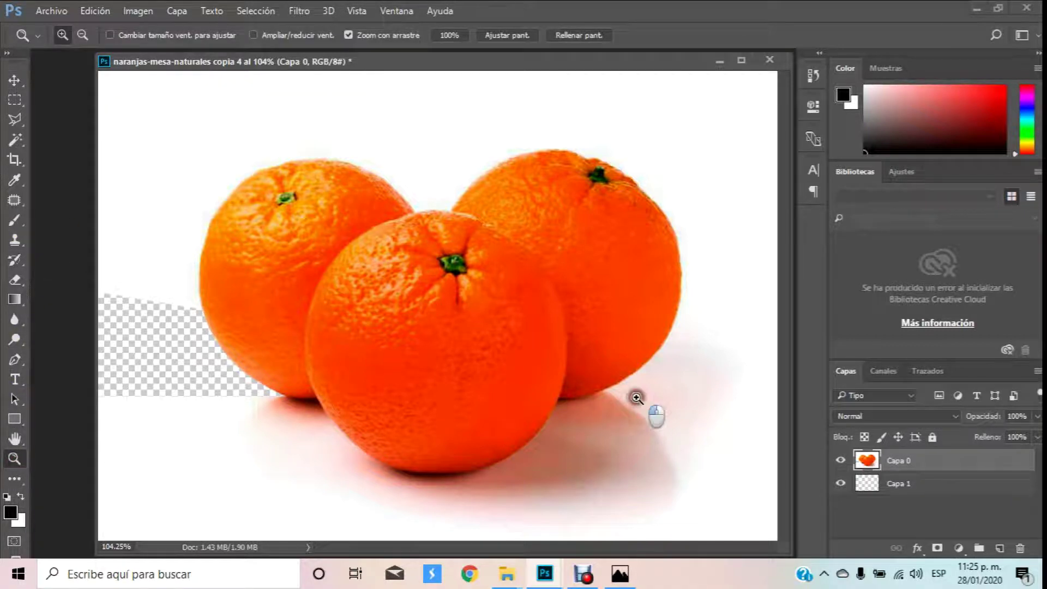
pyautogui.click(636, 397)
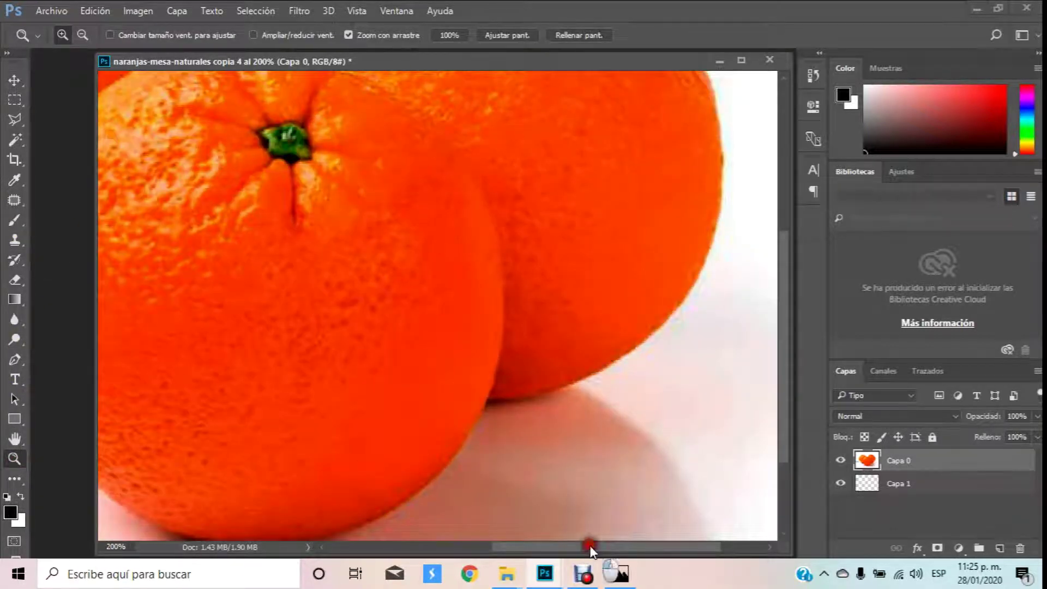
pyautogui.moveTo(591, 545); pyautogui.dragTo(635, 544)
pyautogui.click(15, 121)
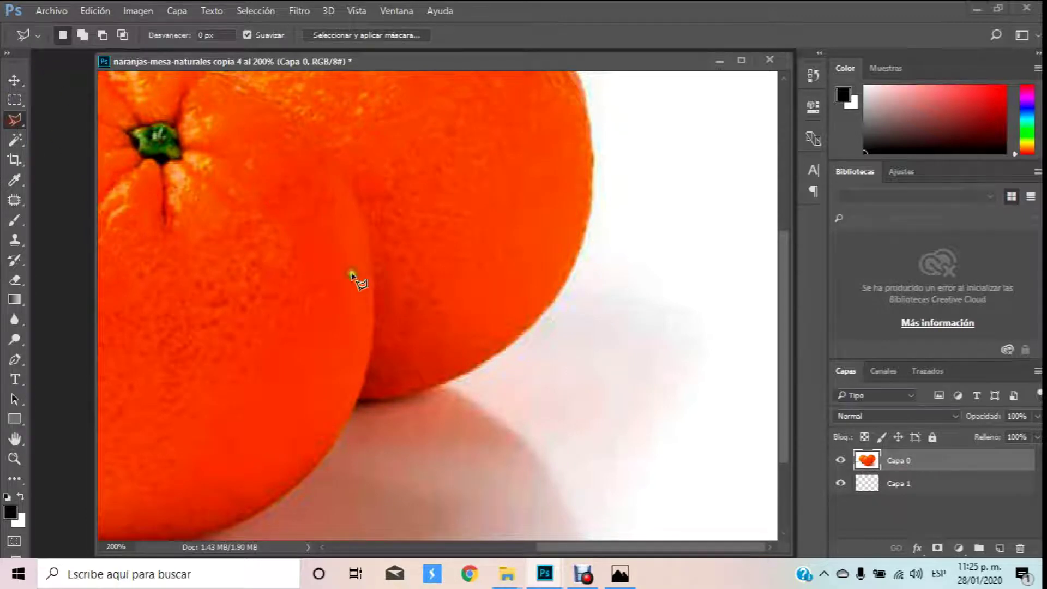
pyautogui.click(441, 383)
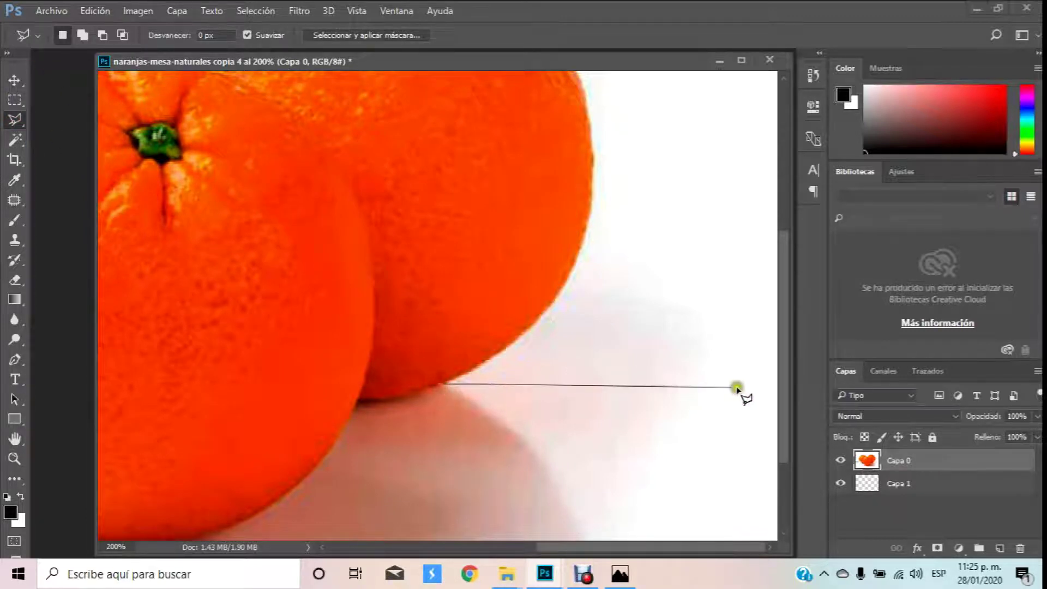
pyautogui.click(801, 386)
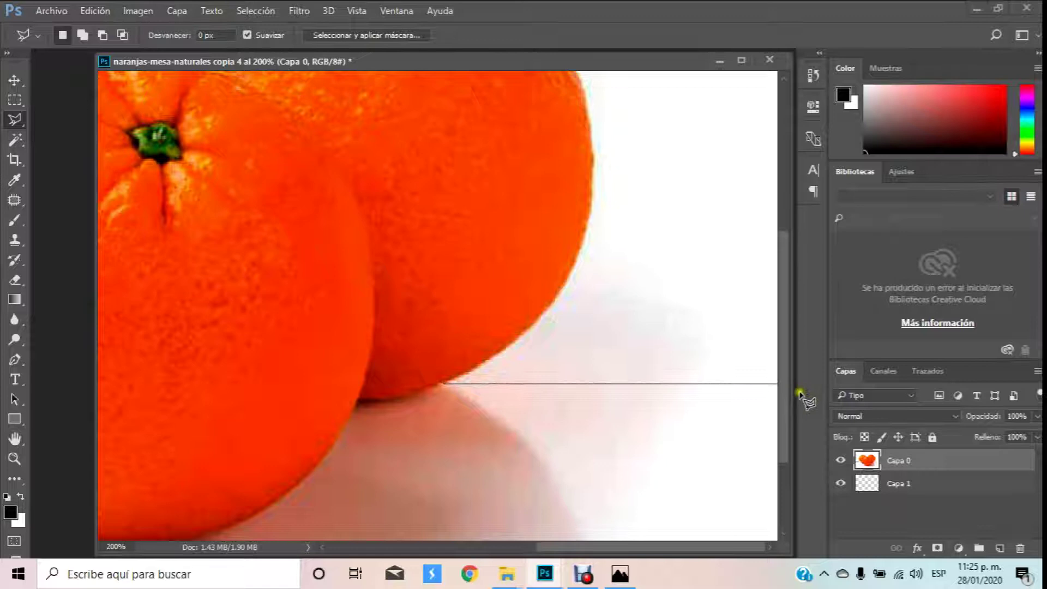
pyautogui.click(808, 239)
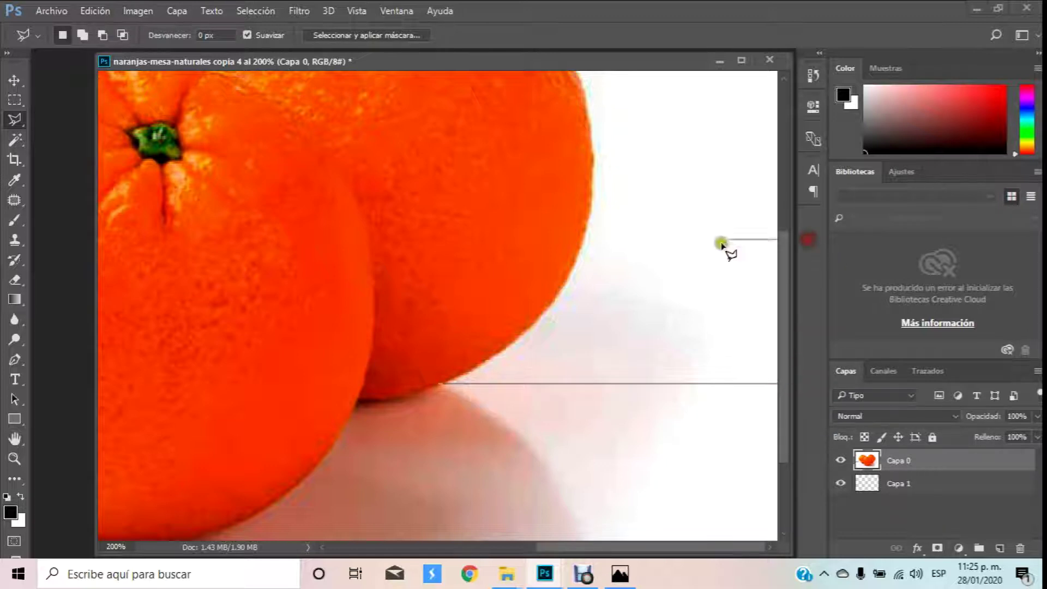
pyautogui.click(583, 240)
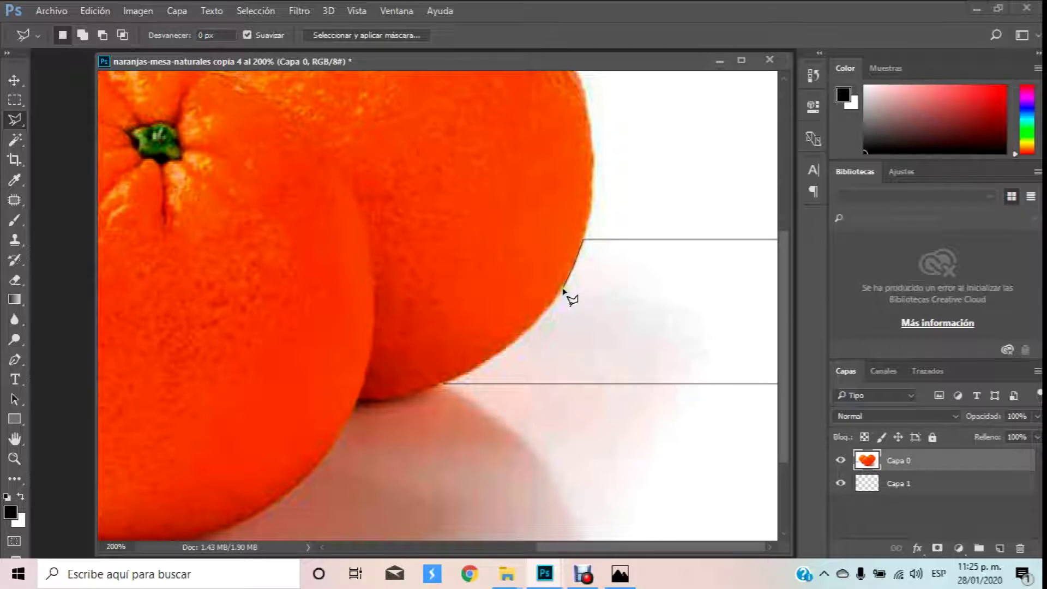
pyautogui.click(561, 290)
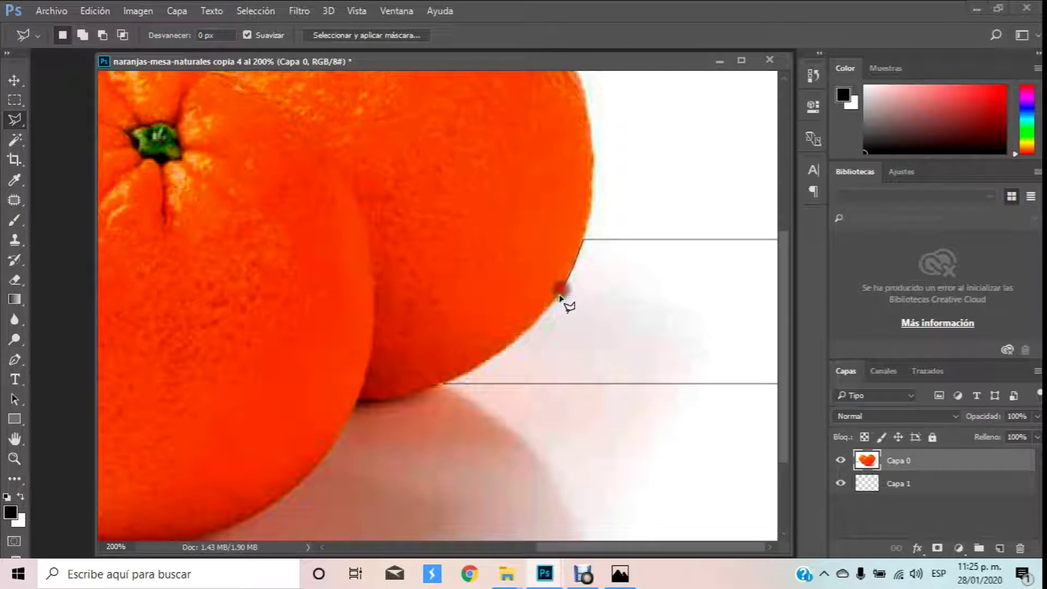
pyautogui.click(538, 318)
pyautogui.click(513, 341)
pyautogui.click(486, 359)
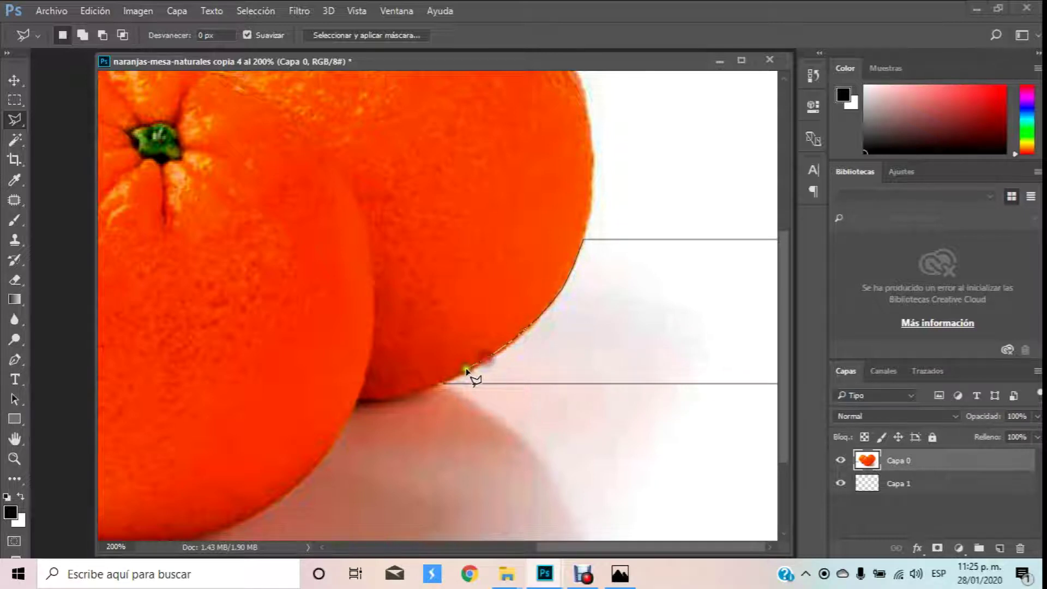
pyautogui.click(440, 383)
pyautogui.press('Delete')
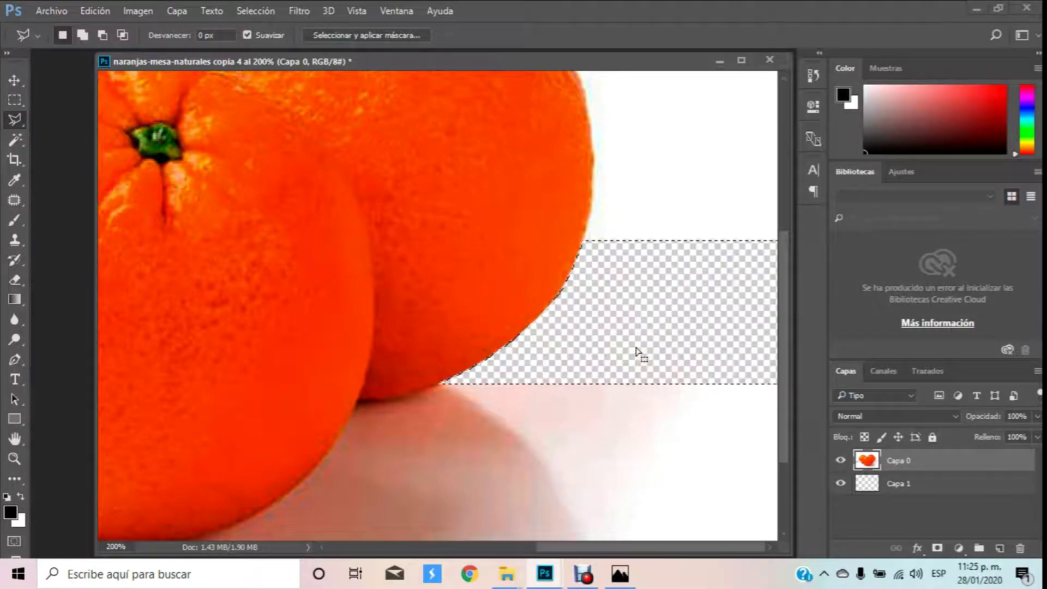
# Clear the selection and fit the whole image on screen.
pyautogui.click(15, 140)
pyautogui.click(610, 269)
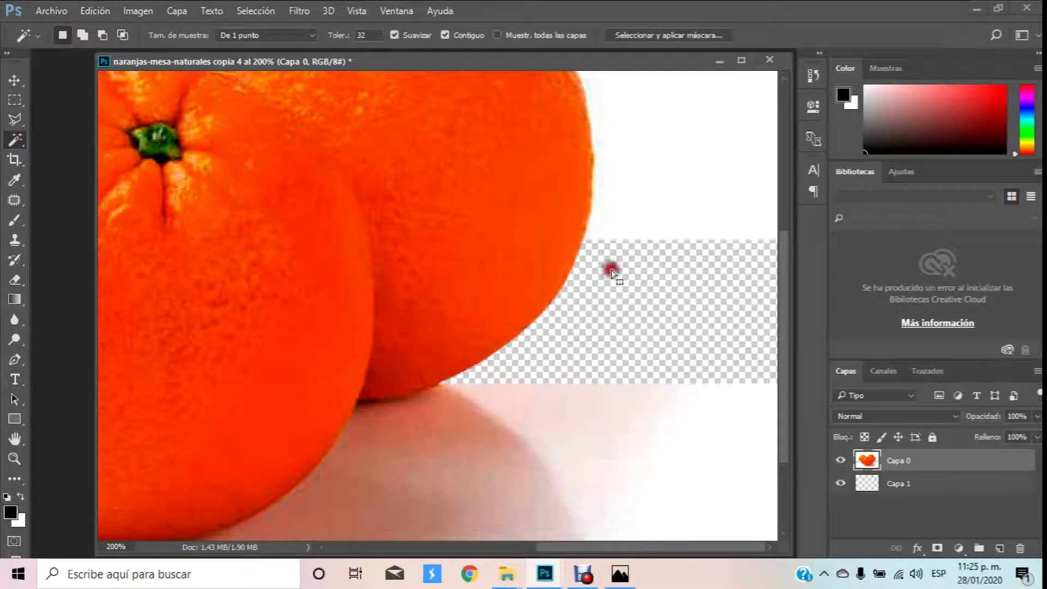
pyautogui.click(14, 458)
pyautogui.rightClick(404, 194)
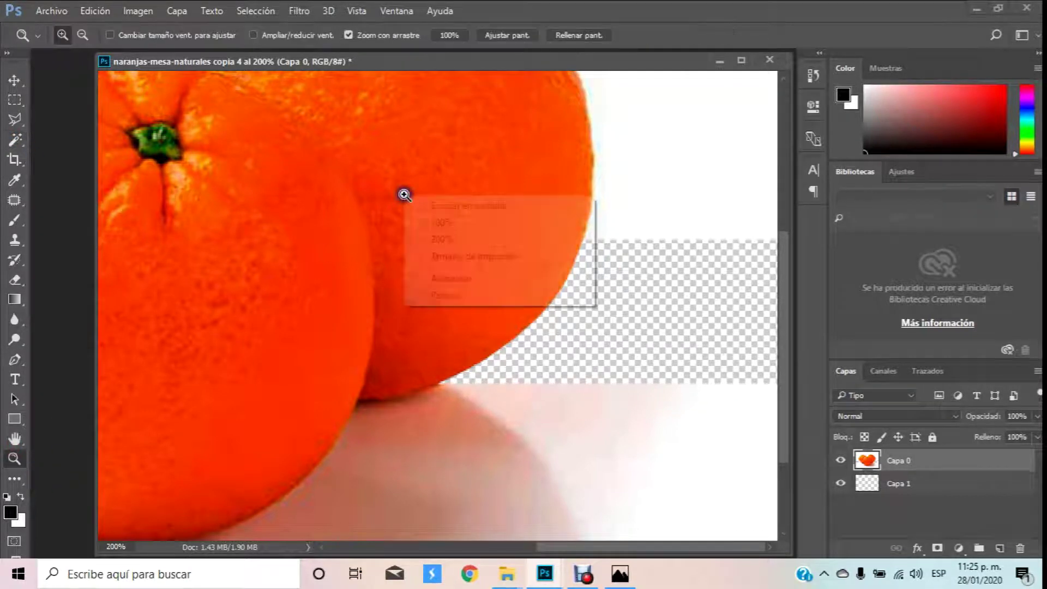
pyautogui.click(447, 203)
# Magic-wand the white backdrop above the oranges on Capa 0, delete it, and deselect.
pyautogui.click(16, 140)
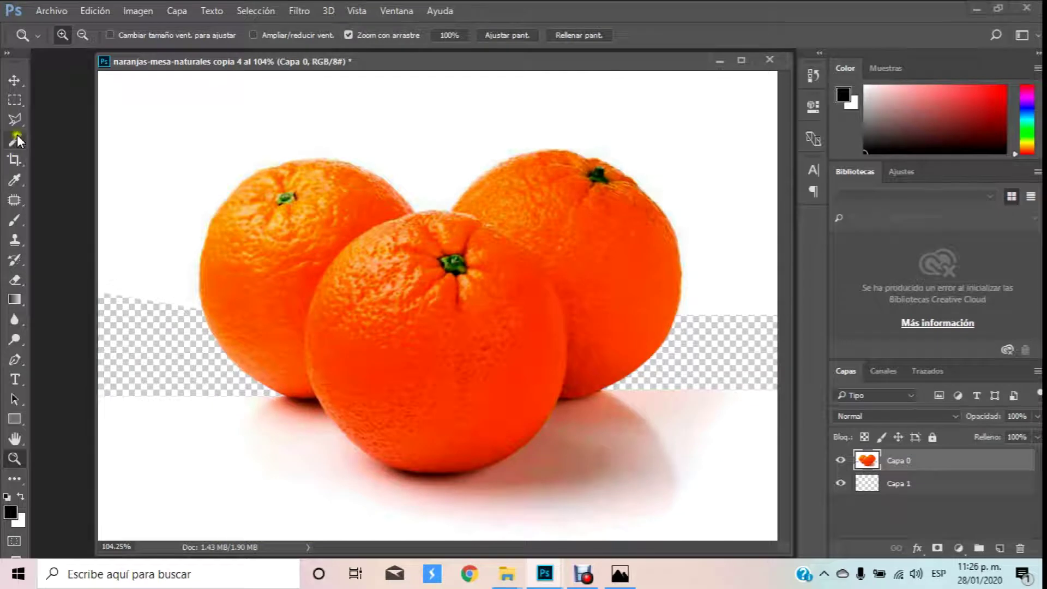
pyautogui.click(361, 122)
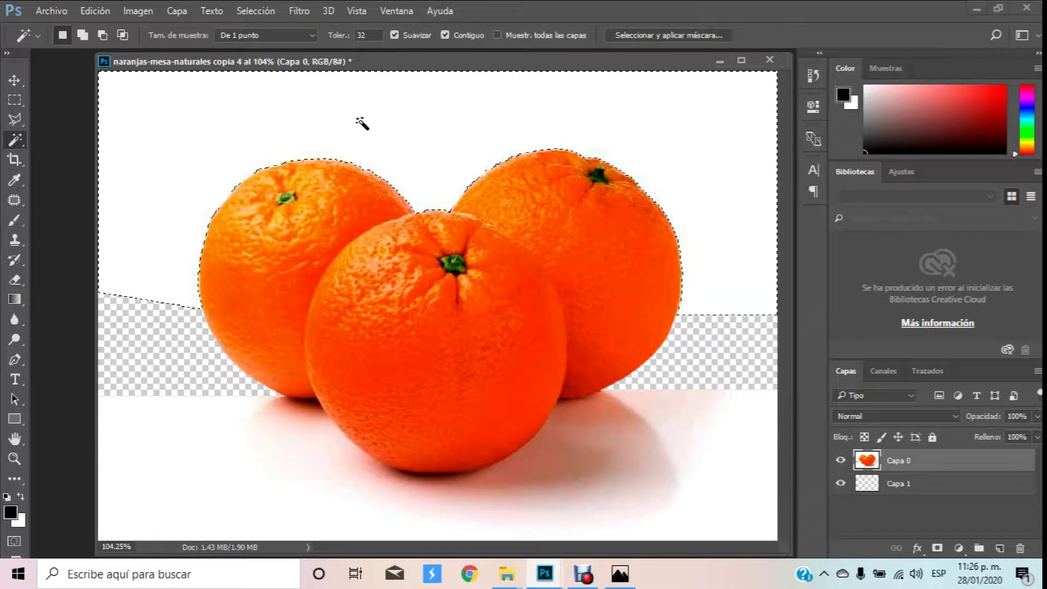
pyautogui.press('Delete')
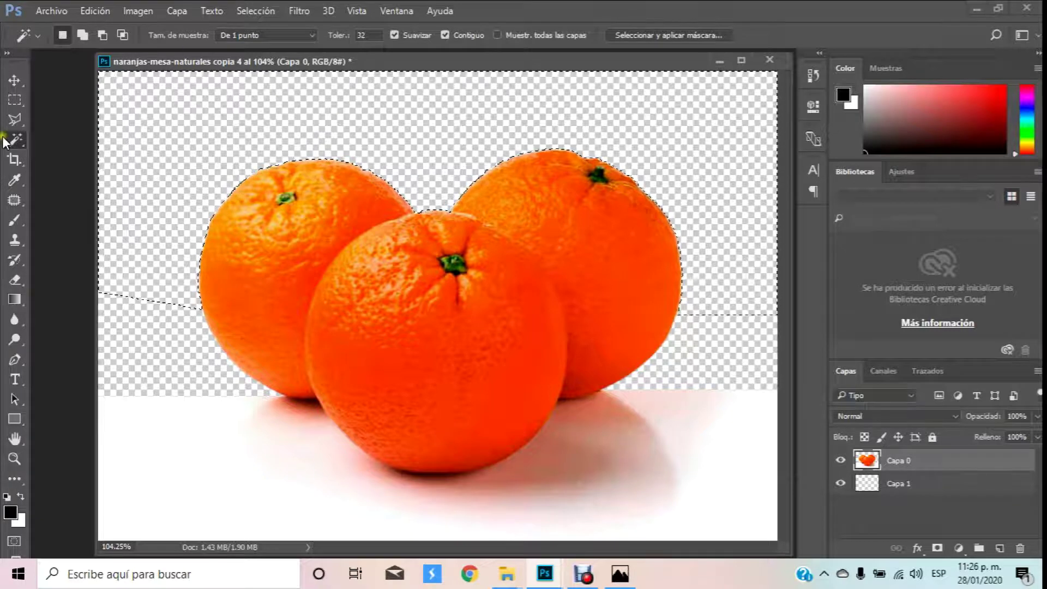
pyautogui.click(284, 130)
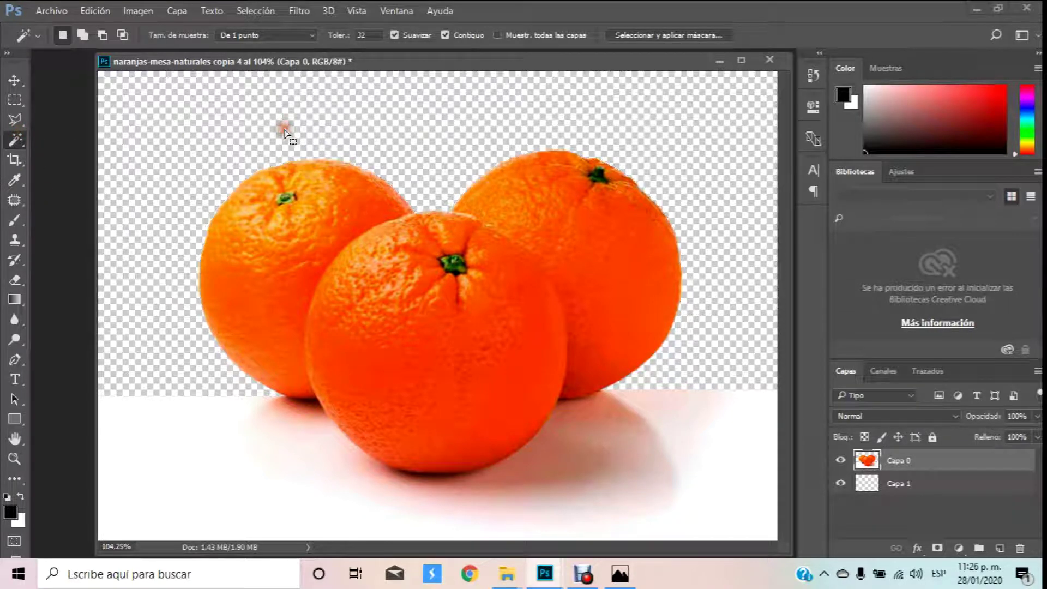
# Duplicate the cut-out oranges image as copia 6.
pyautogui.moveTo(649, 63); pyautogui.dragTo(637, 76)
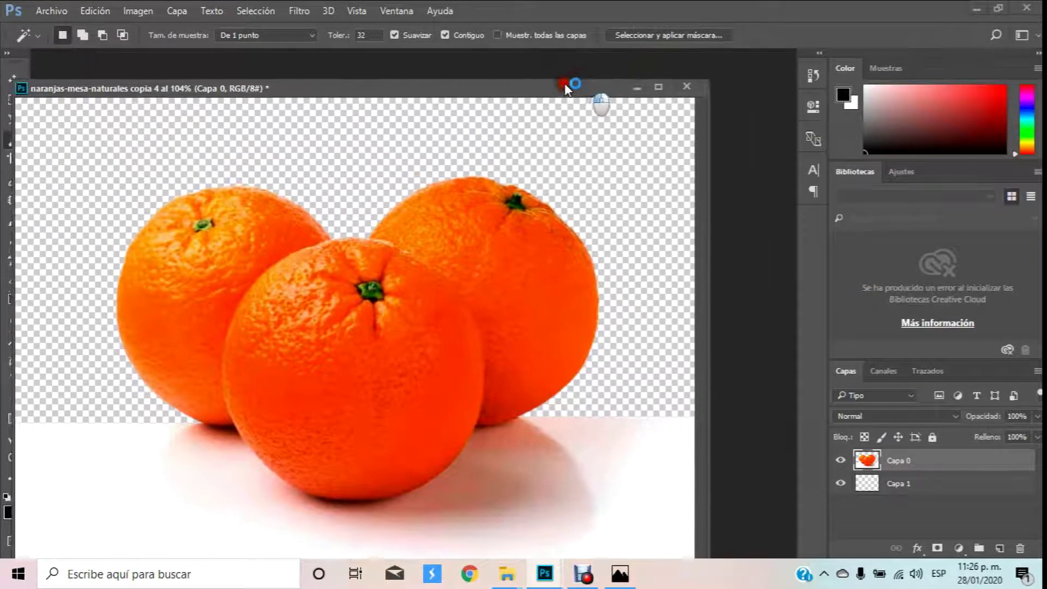
pyautogui.click(182, 9)
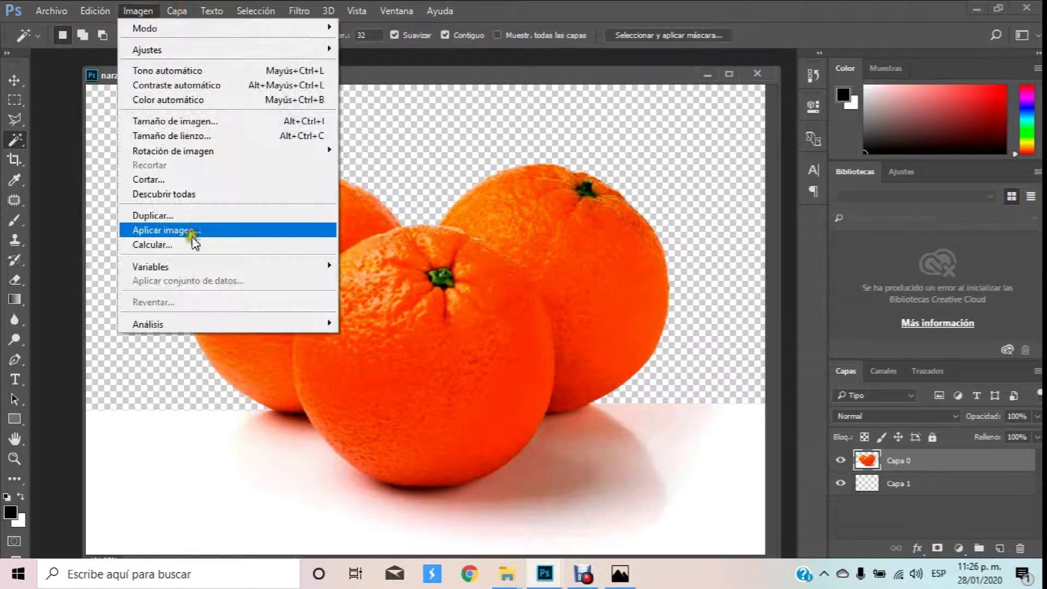
pyautogui.click(192, 216)
pyautogui.click(648, 197)
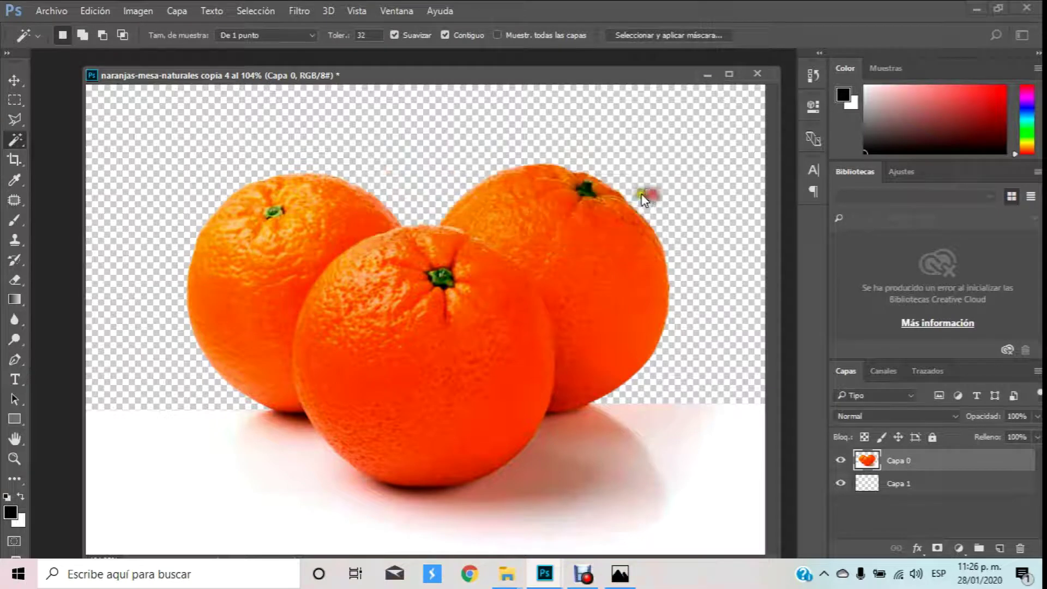
# Float copia 6 in its own window and arrange it beside copia 4.
pyautogui.click(15, 81)
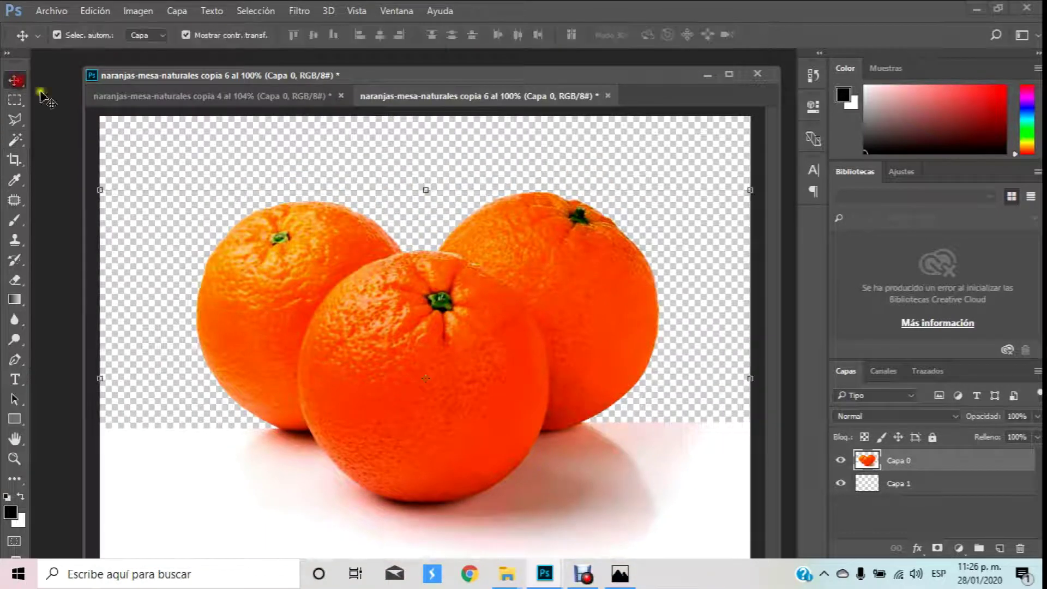
pyautogui.moveTo(445, 95); pyautogui.dragTo(494, 117)
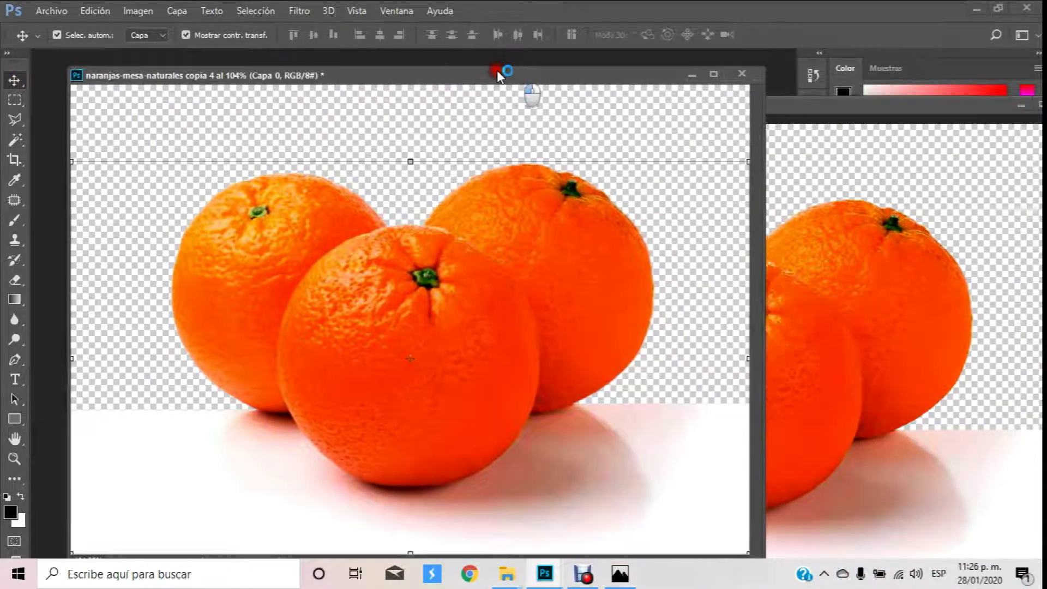
pyautogui.moveTo(499, 76); pyautogui.dragTo(437, 77)
pyautogui.click(798, 105)
pyautogui.moveTo(798, 106); pyautogui.dragTo(691, 78)
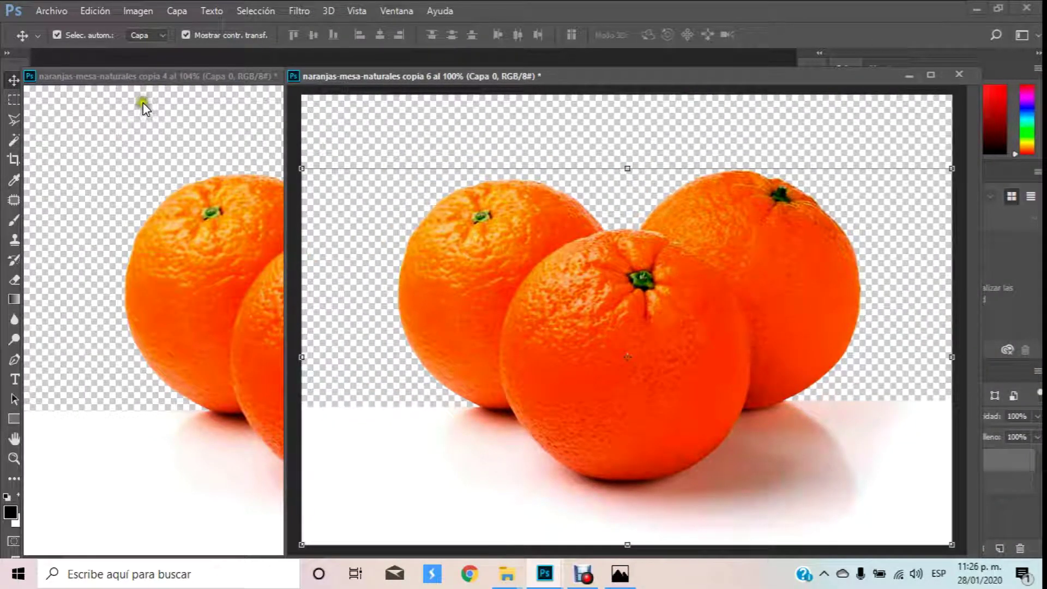
pyautogui.moveTo(155, 77); pyautogui.dragTo(177, 77)
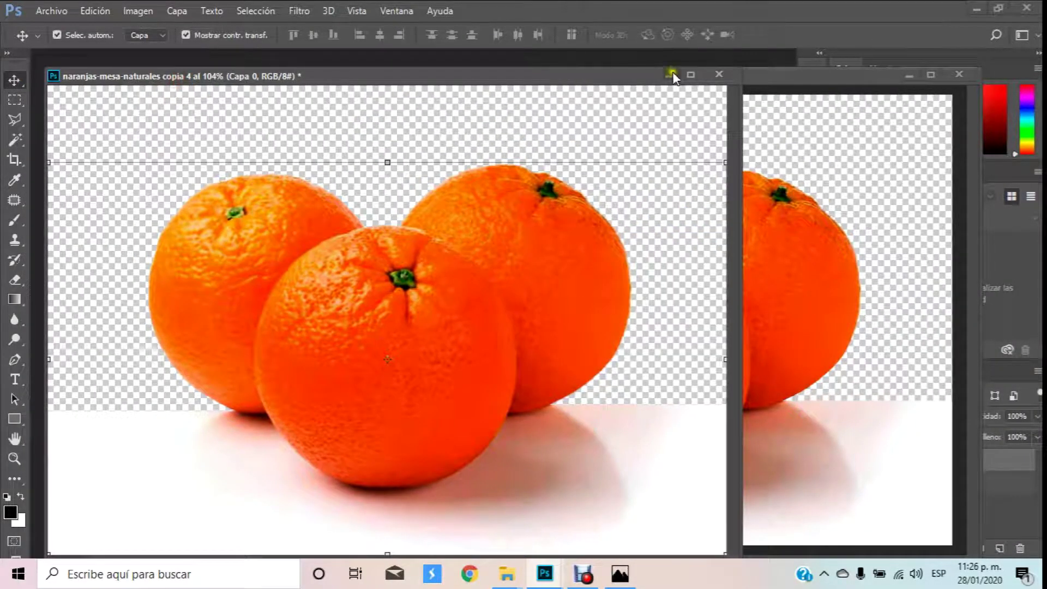
pyautogui.click(669, 75)
pyautogui.click(12, 160)
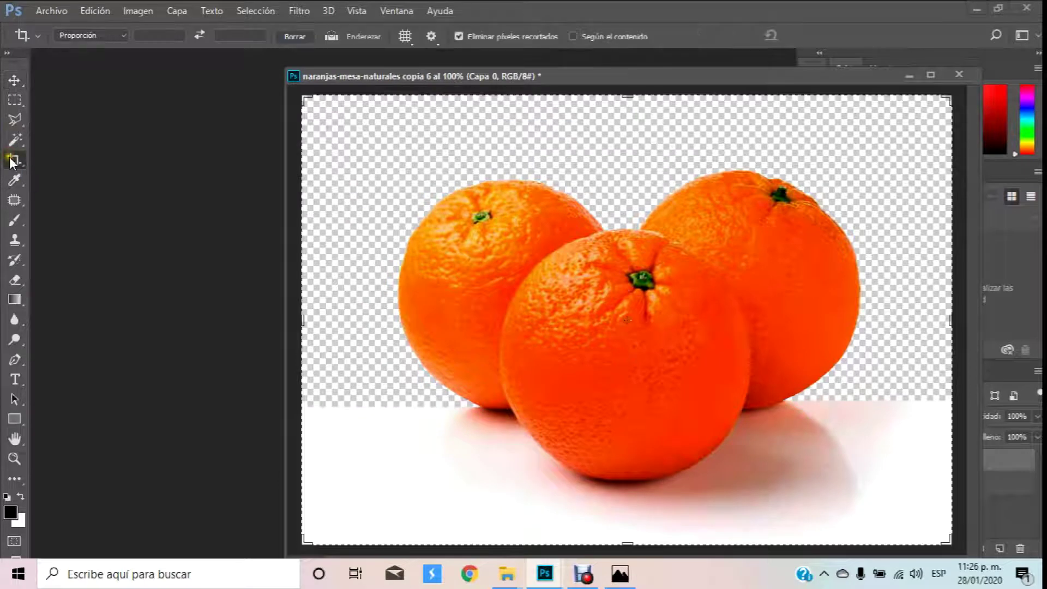
# Crop copia 6 to a tall upright frame around the front orange and its white base.
pyautogui.moveTo(498, 187); pyautogui.dragTo(760, 562)
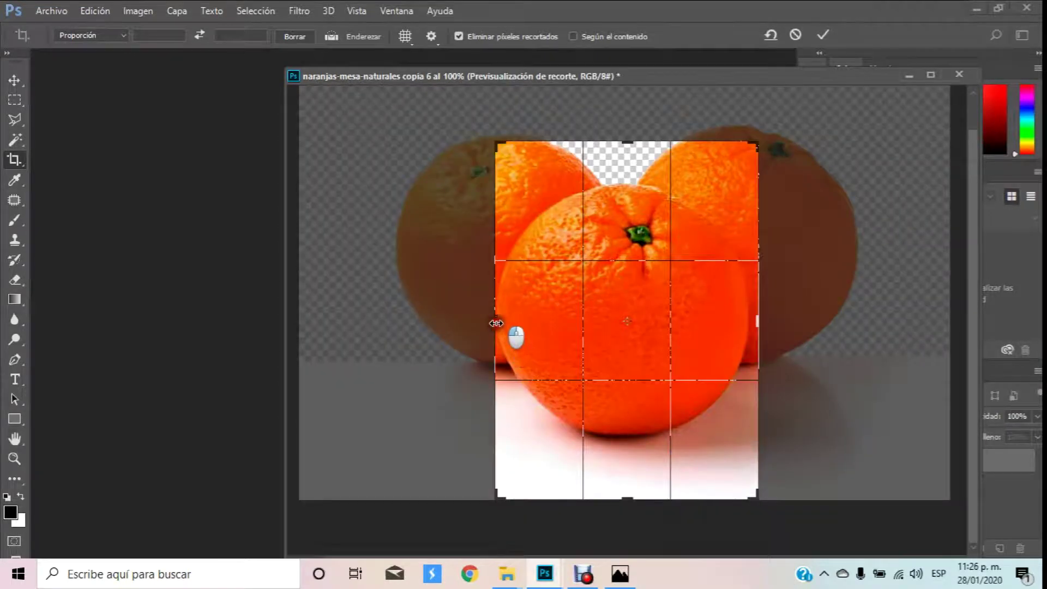
pyautogui.moveTo(495, 322); pyautogui.dragTo(493, 324)
pyautogui.moveTo(625, 143); pyautogui.dragTo(637, 158)
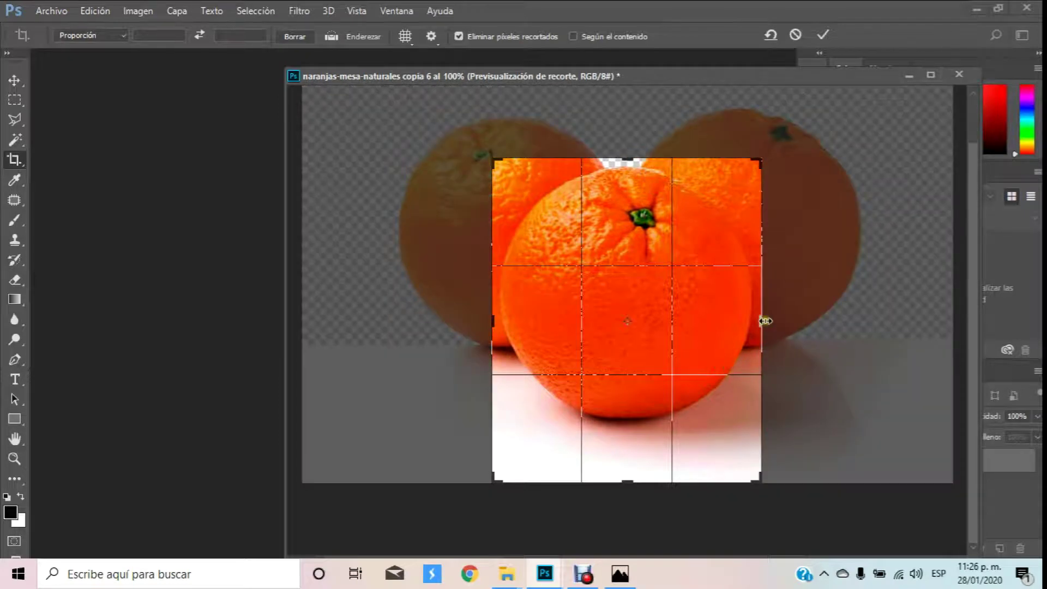
pyautogui.moveTo(766, 321); pyautogui.dragTo(785, 321)
pyautogui.moveTo(479, 320); pyautogui.dragTo(477, 319)
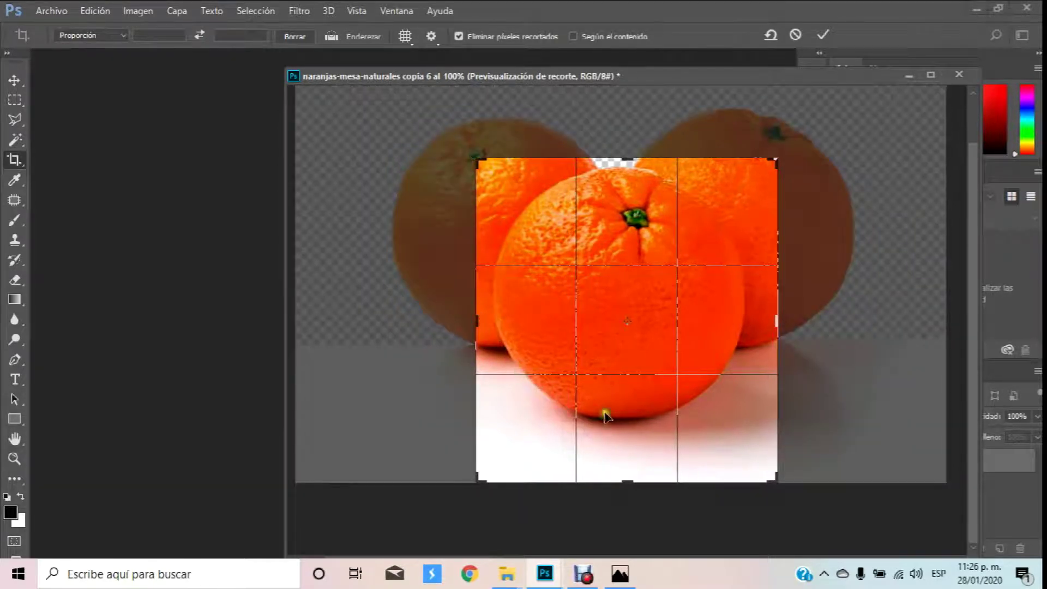
pyautogui.press('Return')
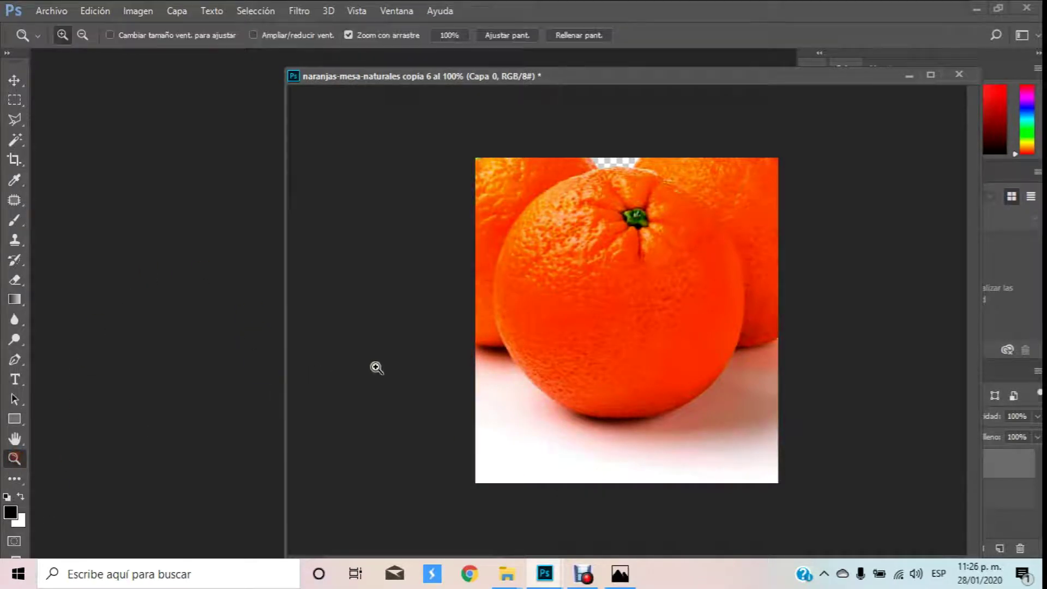
# At 200% zoom, Polygonal-Lasso along the table line and up the front orange's left edge.
pyautogui.click(512, 344)
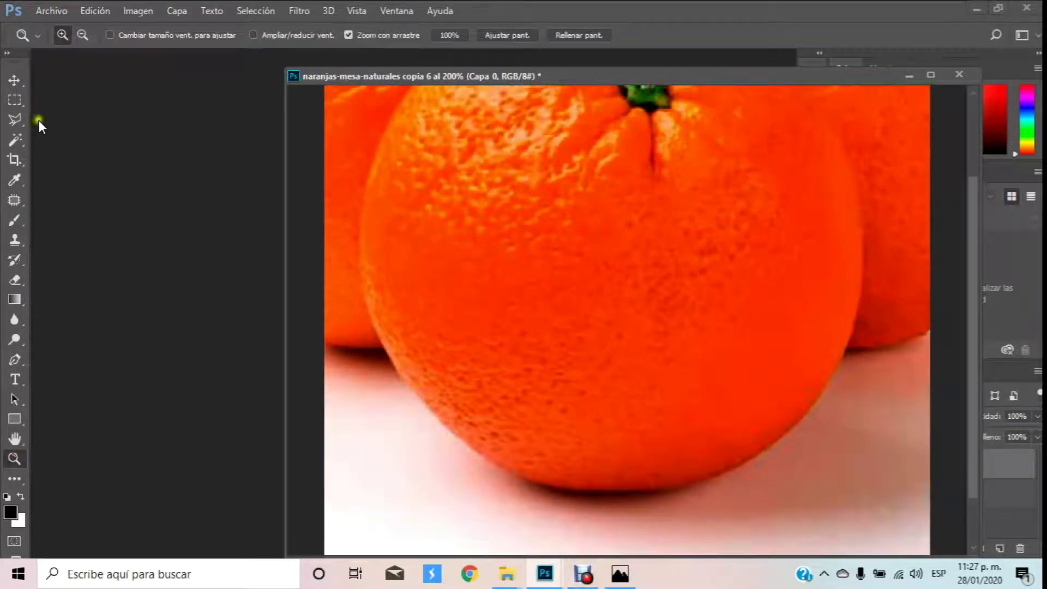
pyautogui.click(15, 119)
pyautogui.click(311, 345)
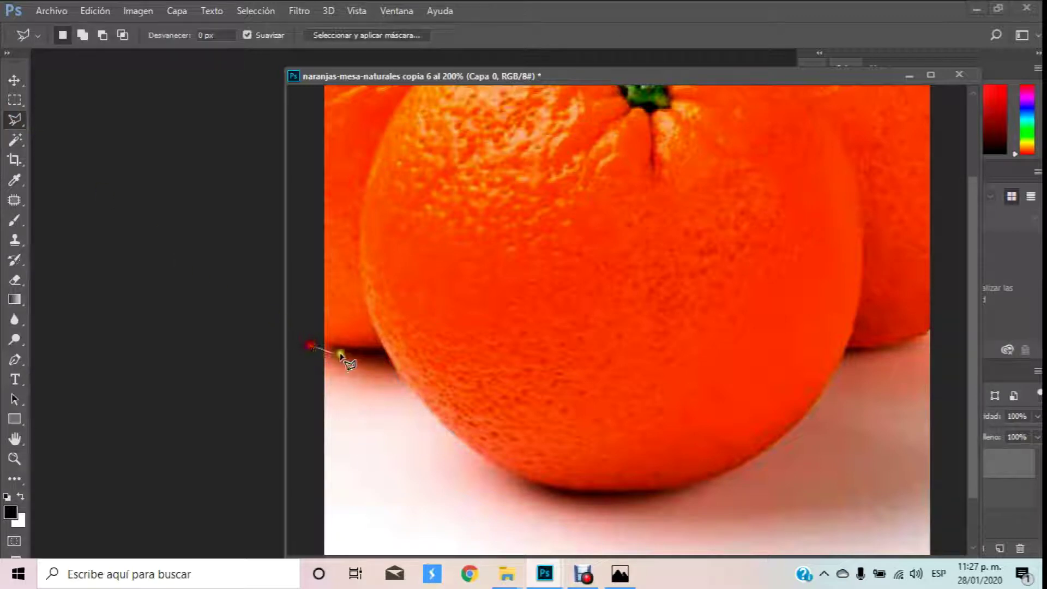
pyautogui.click(348, 353)
pyautogui.click(384, 351)
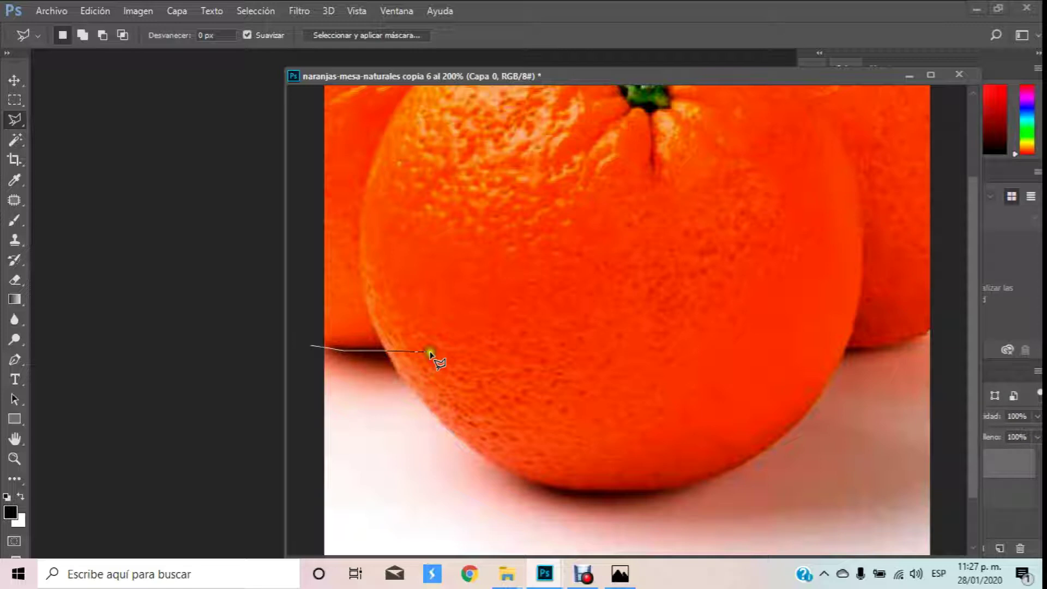
pyautogui.click(368, 311)
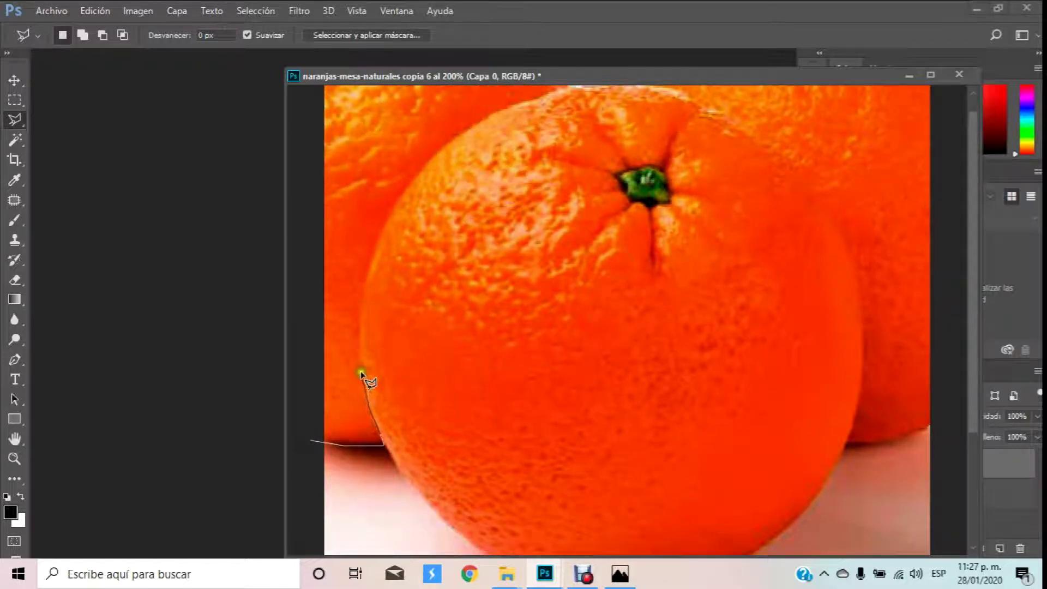
pyautogui.click(361, 333)
pyautogui.click(366, 285)
pyautogui.click(380, 248)
pyautogui.click(413, 185)
# Trace the front orange's top edge, close the outline off-canvas, and delete the back-left orange.
pyautogui.scroll(1, 414, 182)
pyautogui.click(442, 180)
pyautogui.click(457, 155)
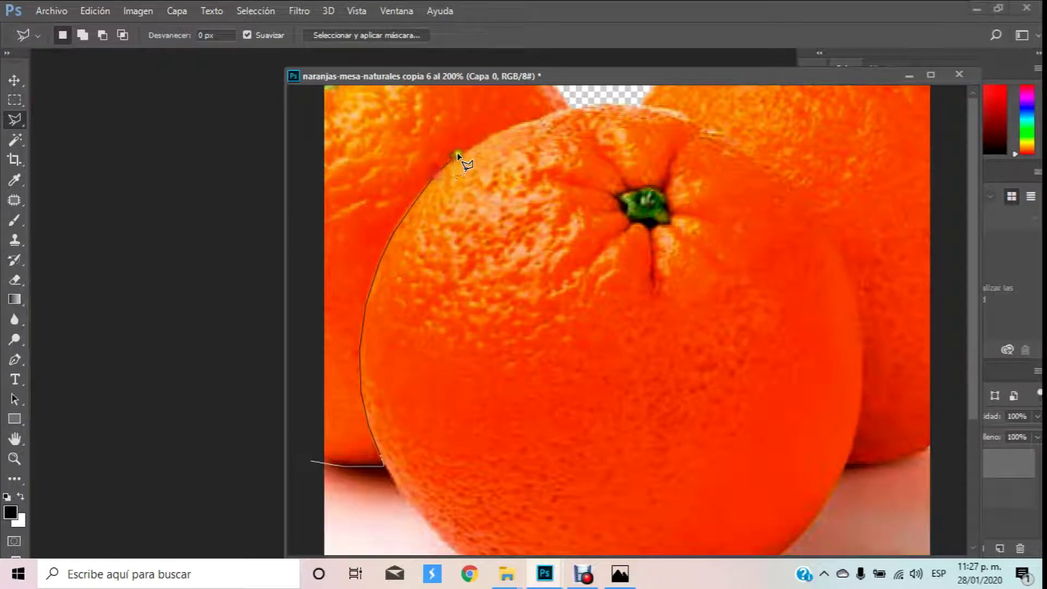
pyautogui.click(515, 129)
pyautogui.click(563, 112)
pyautogui.click(601, 105)
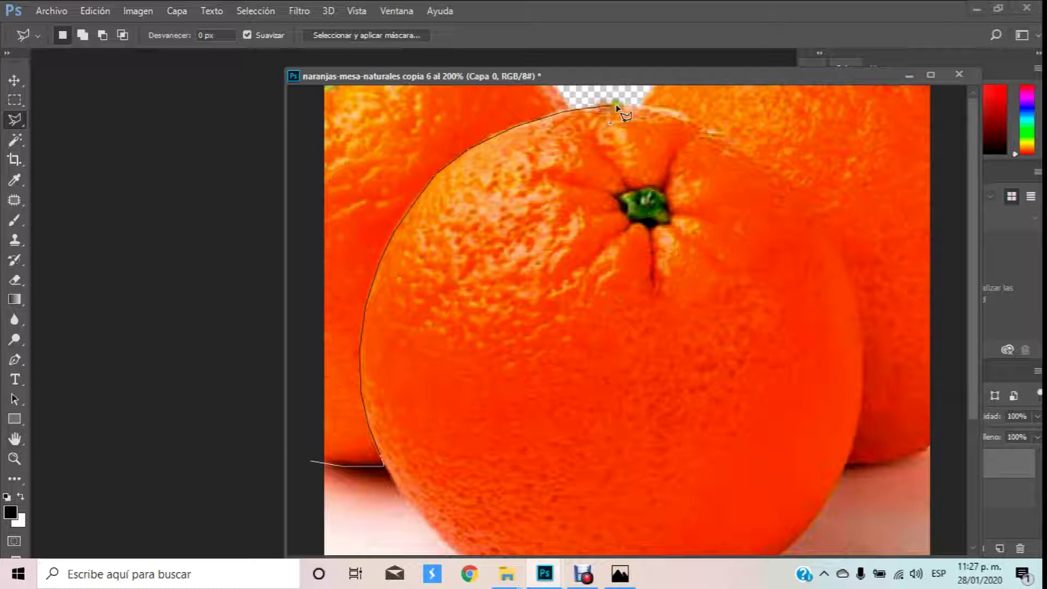
pyautogui.click(649, 107)
pyautogui.click(680, 116)
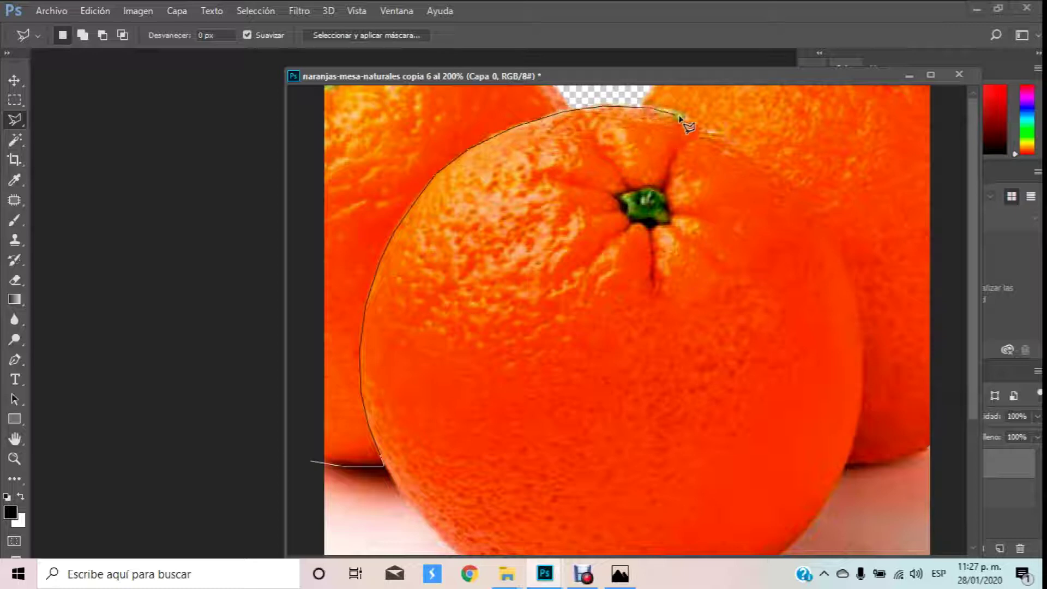
pyautogui.click(712, 132)
pyautogui.click(710, 79)
pyautogui.click(719, 83)
pyautogui.click(709, 74)
pyautogui.click(222, 79)
pyautogui.click(250, 479)
pyautogui.doubleClick(309, 464)
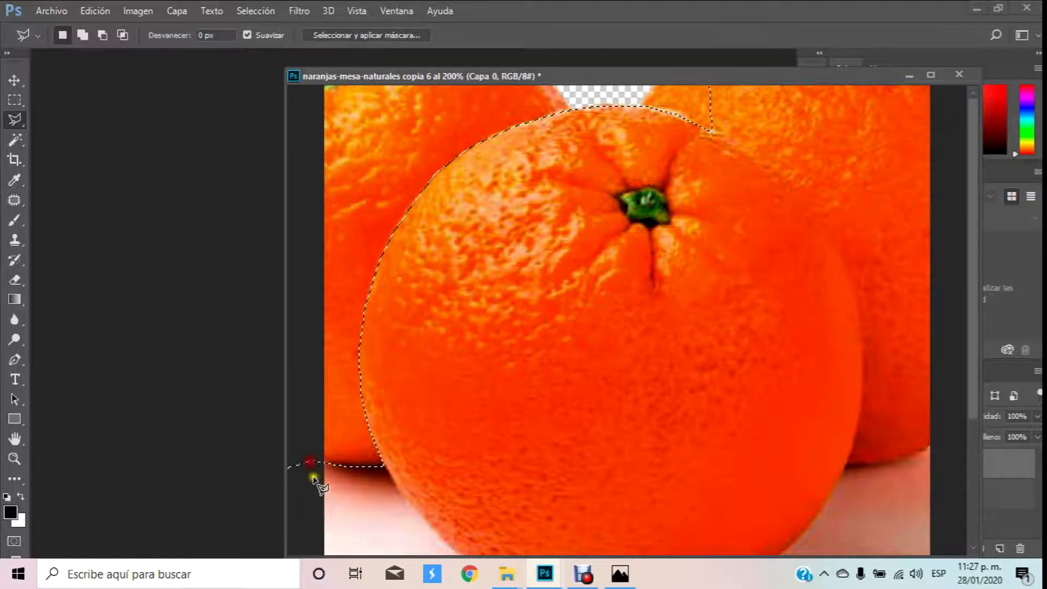
pyautogui.press('Delete')
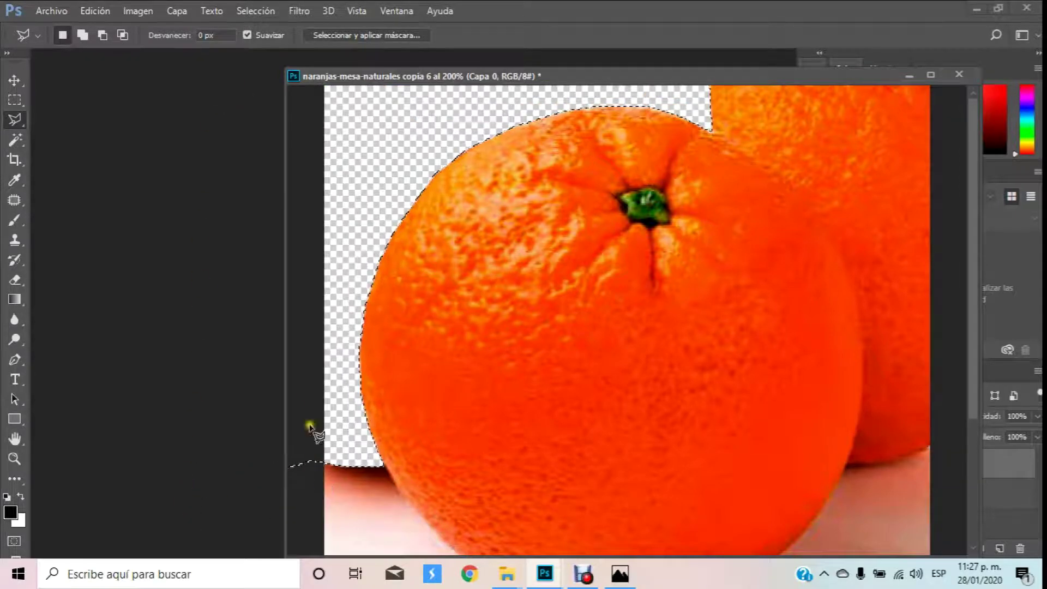
# Move the image window to uncover the panels and clear the current selection.
pyautogui.click(721, 75)
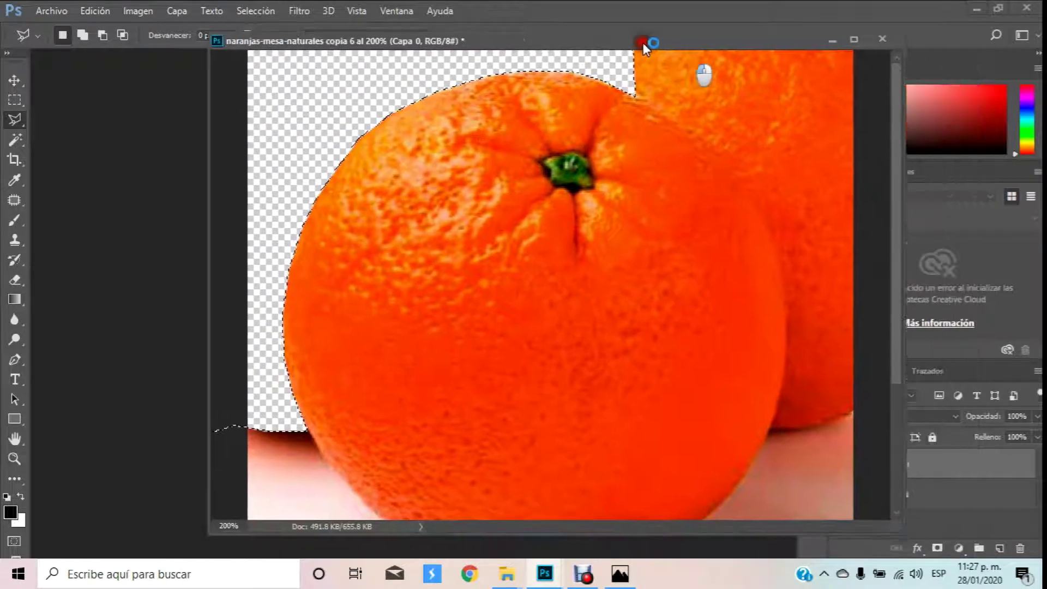
pyautogui.moveTo(721, 74); pyautogui.dragTo(483, 27)
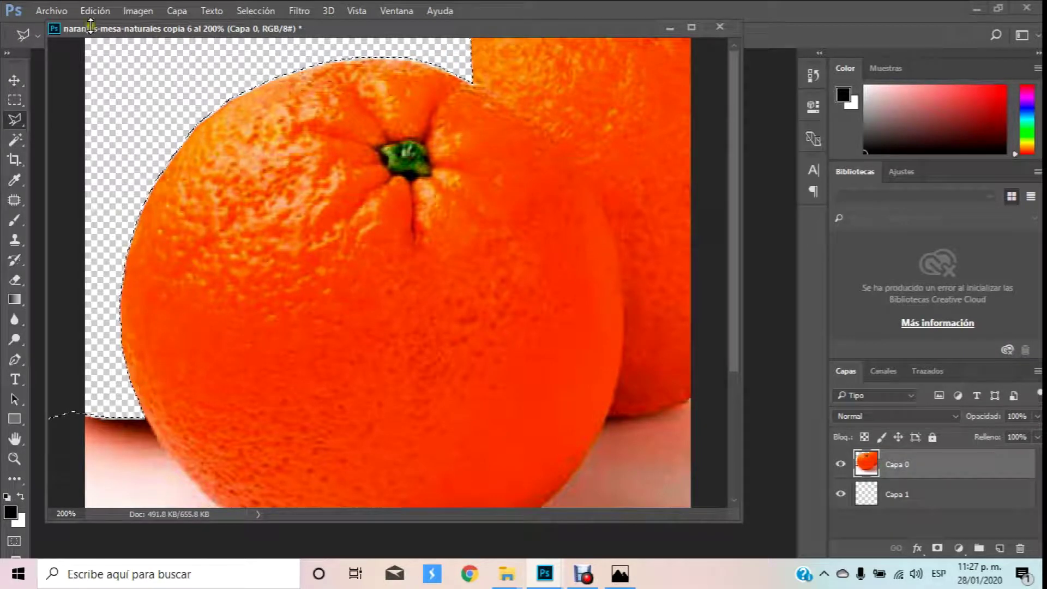
pyautogui.click(7, 140)
pyautogui.click(115, 97)
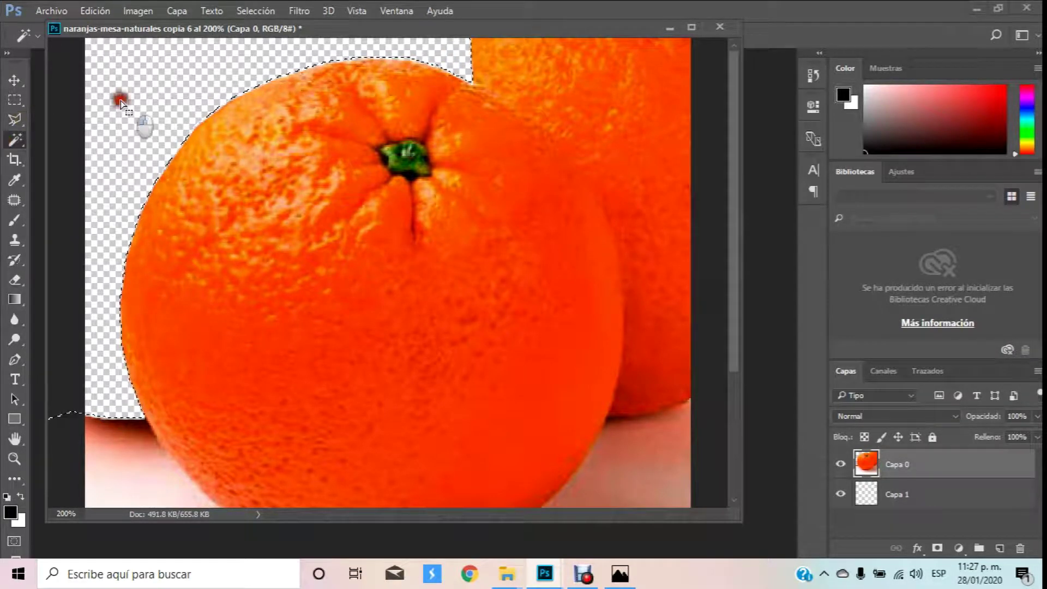
pyautogui.hotkey('ctrl', 'd')
# Polygonal-Lasso down the front orange's right edge from where the two oranges meet.
pyautogui.click(16, 120)
pyautogui.click(464, 64)
pyautogui.click(474, 87)
pyautogui.click(528, 119)
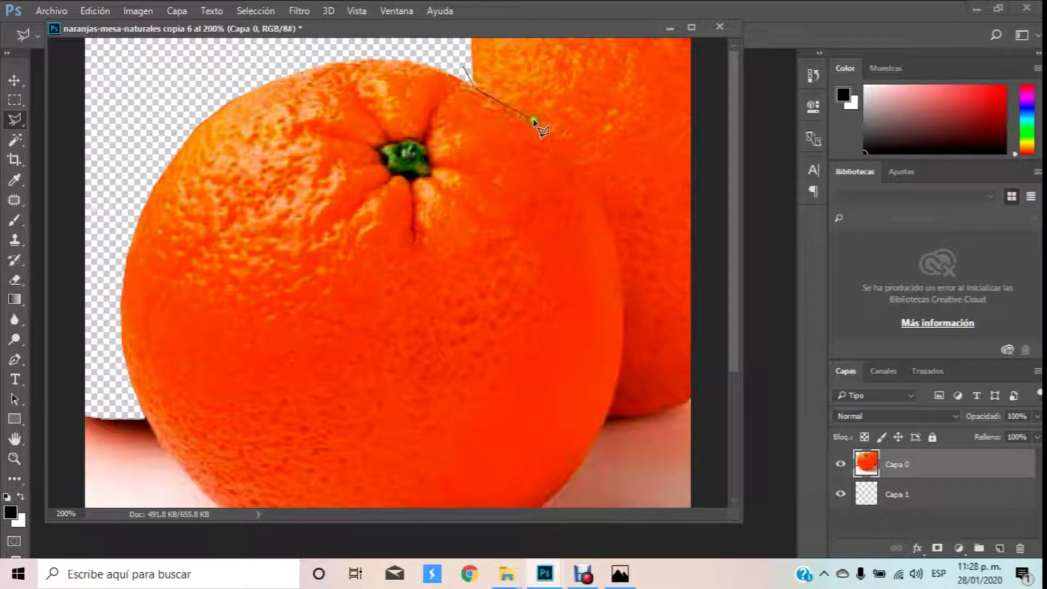
pyautogui.click(565, 154)
pyautogui.click(588, 187)
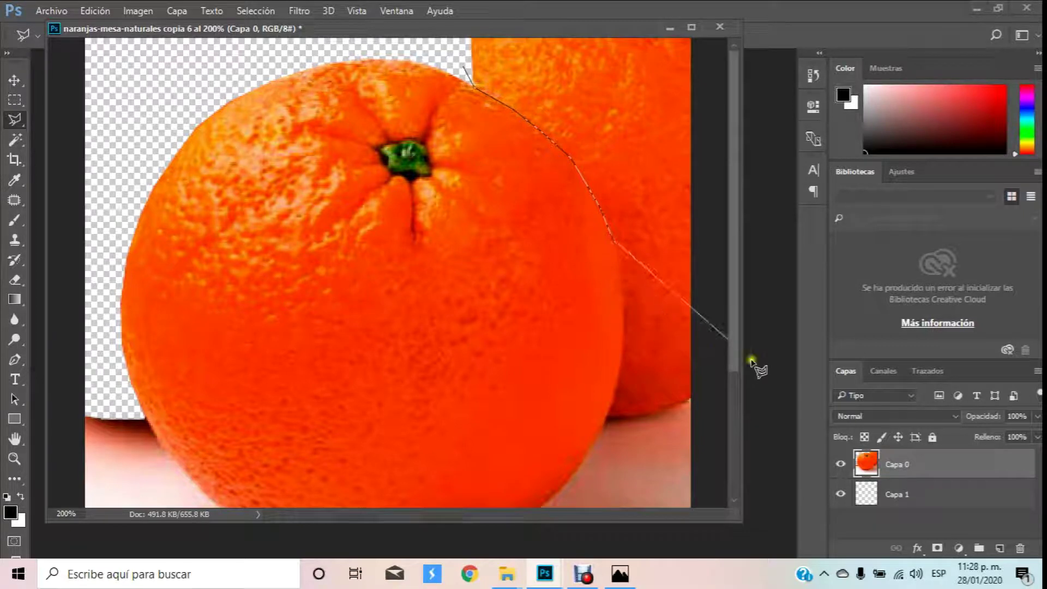
pyautogui.click(618, 274)
pyautogui.click(619, 303)
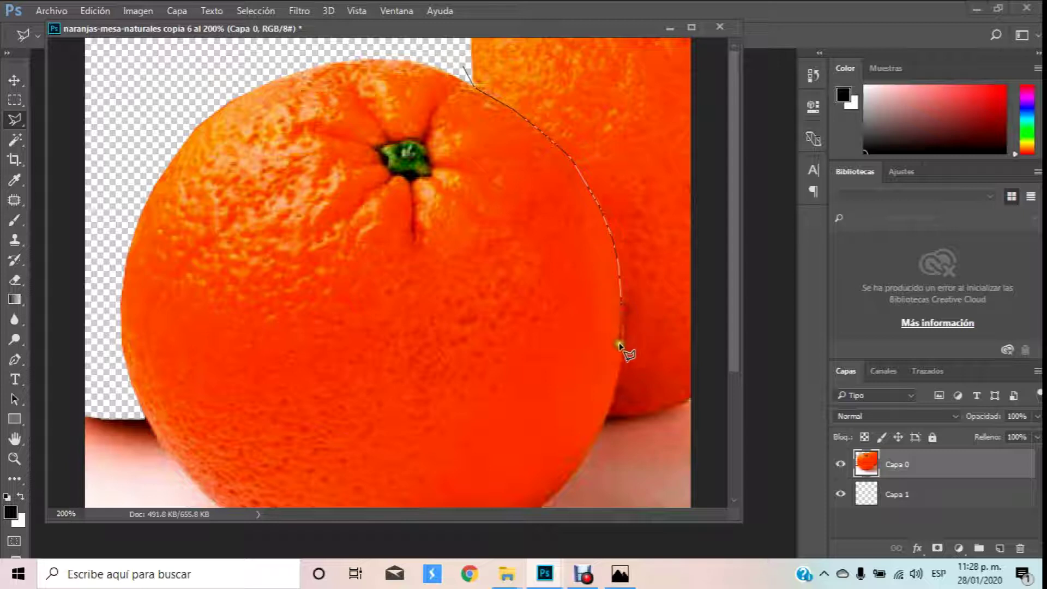
pyautogui.click(615, 397)
pyautogui.click(611, 419)
# Close the outline around the back-right orange, delete it, and drop the selection.
pyautogui.click(709, 422)
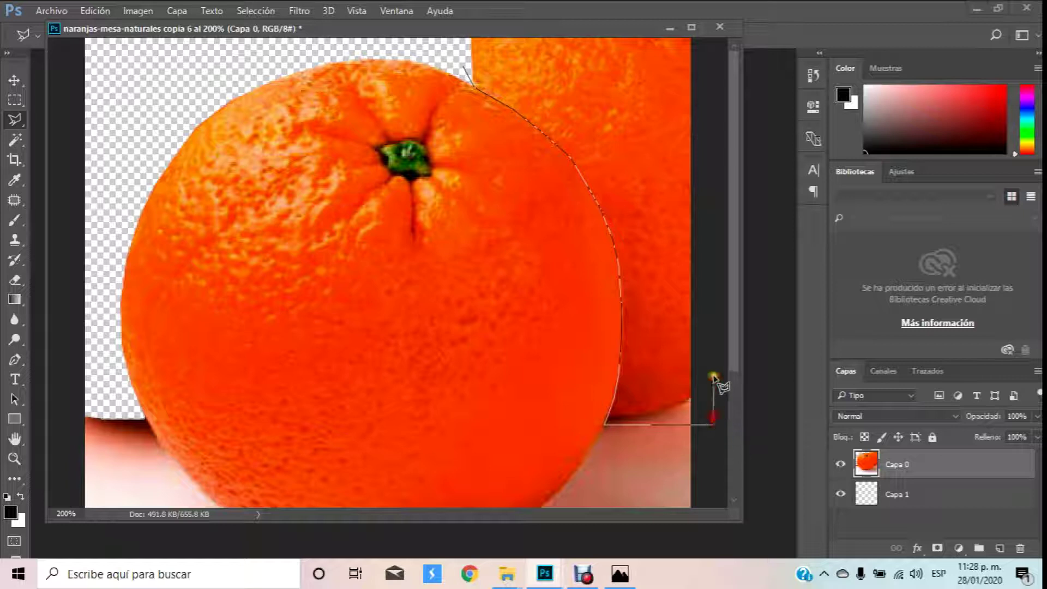
pyautogui.click(718, 8)
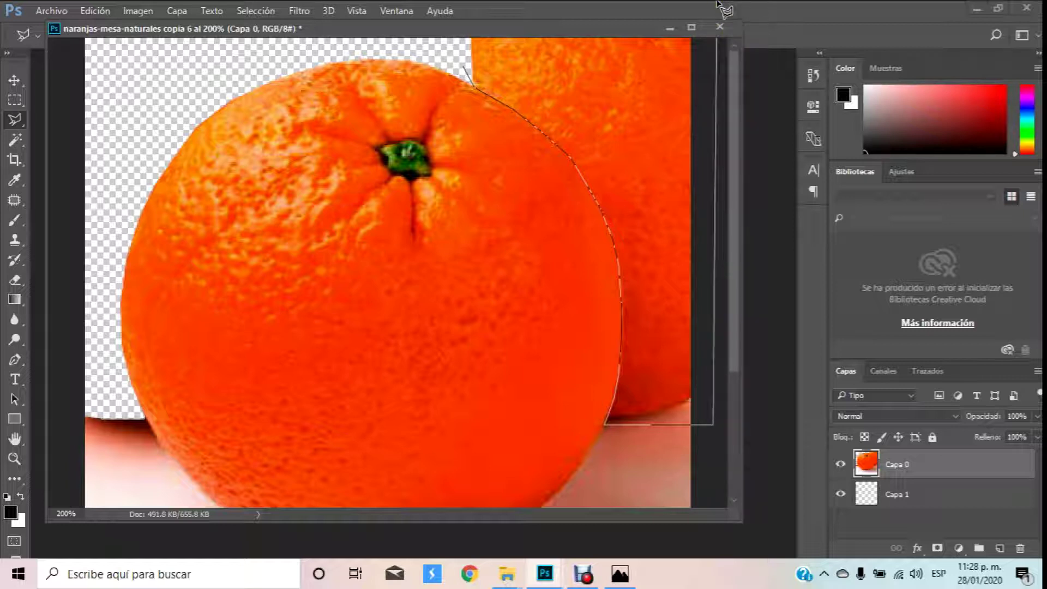
pyautogui.click(461, 60)
pyautogui.click(562, 9)
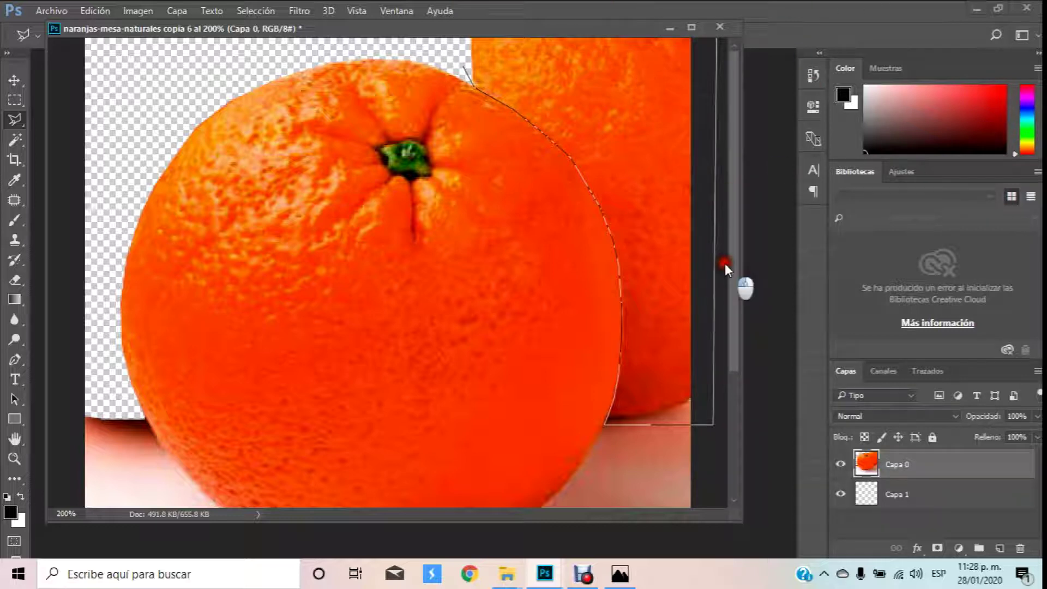
pyautogui.click(598, 14)
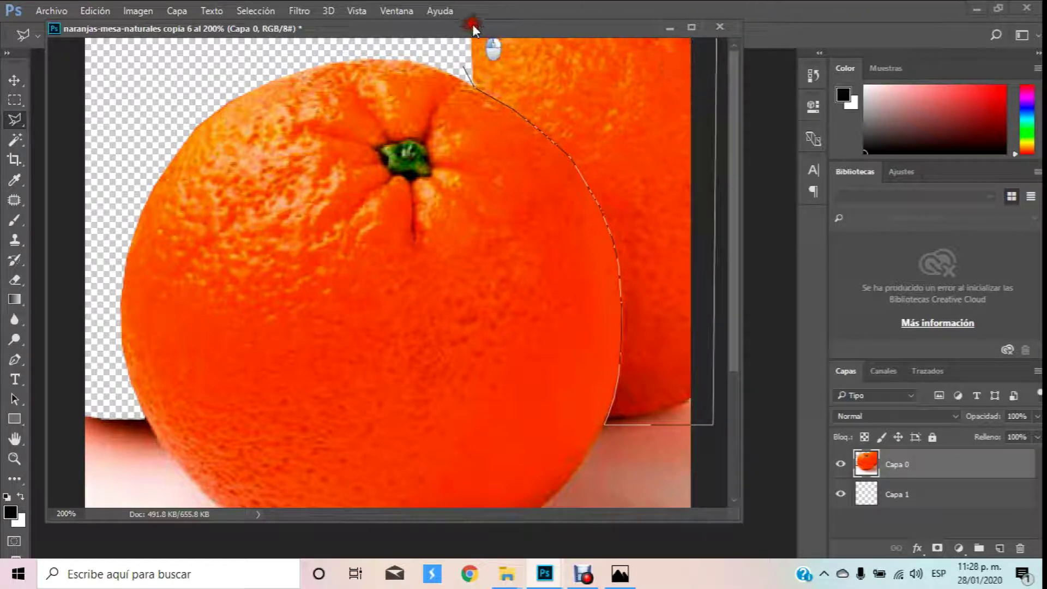
pyautogui.click(464, 69)
pyautogui.click(462, 68)
pyautogui.press('Delete')
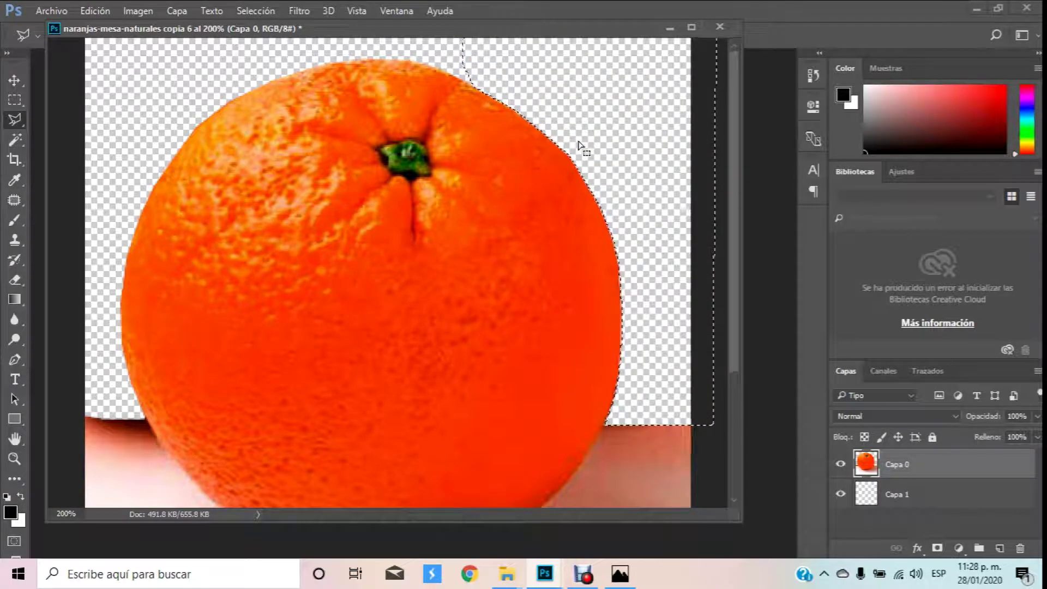
pyautogui.click(16, 140)
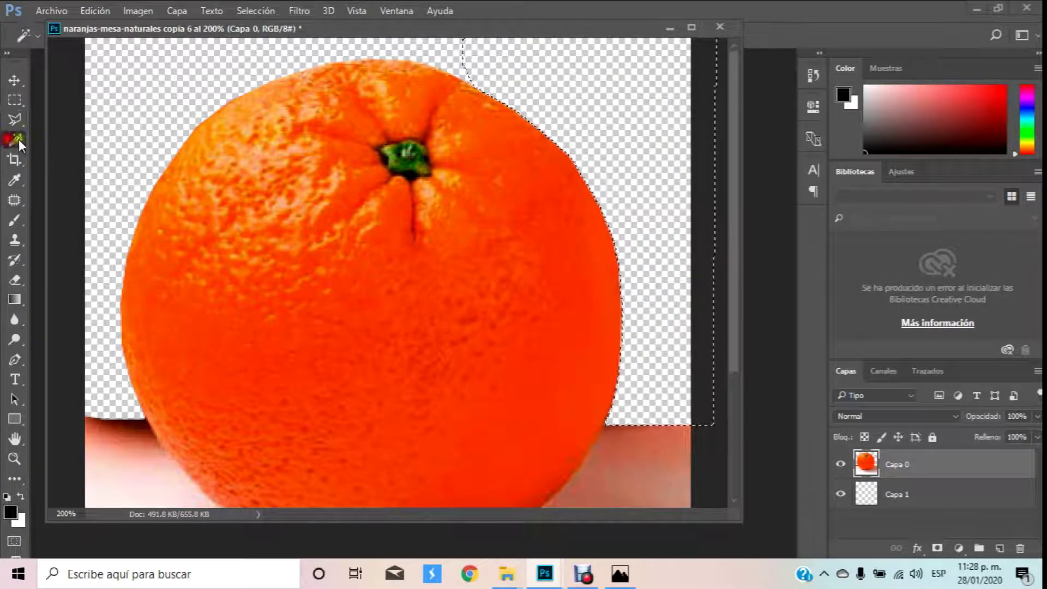
pyautogui.click(129, 79)
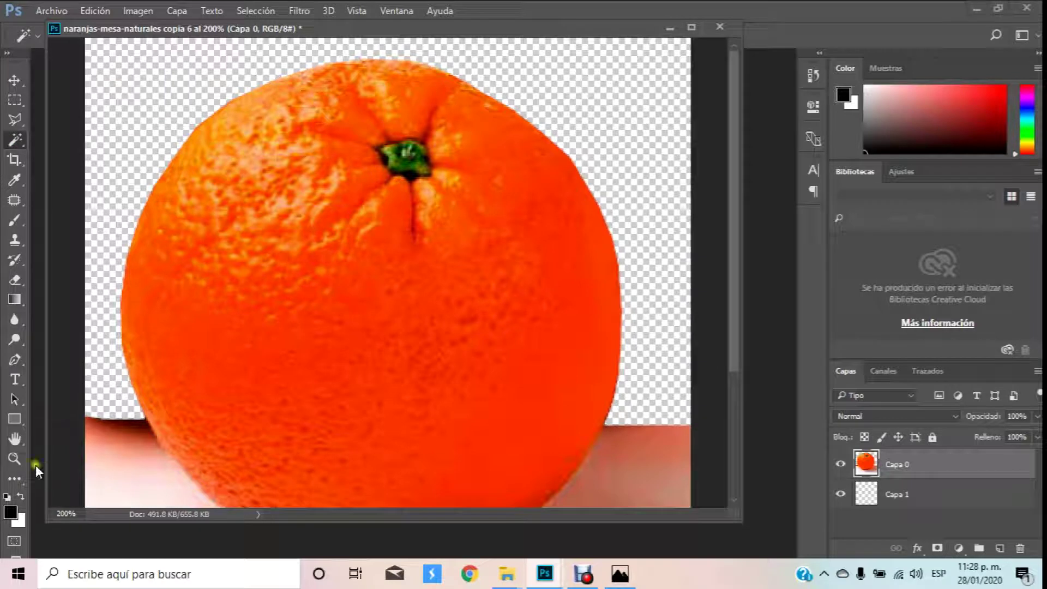
# Fit the image on screen and float its window to the right.
pyautogui.click(14, 458)
pyautogui.rightClick(437, 160)
pyautogui.click(525, 173)
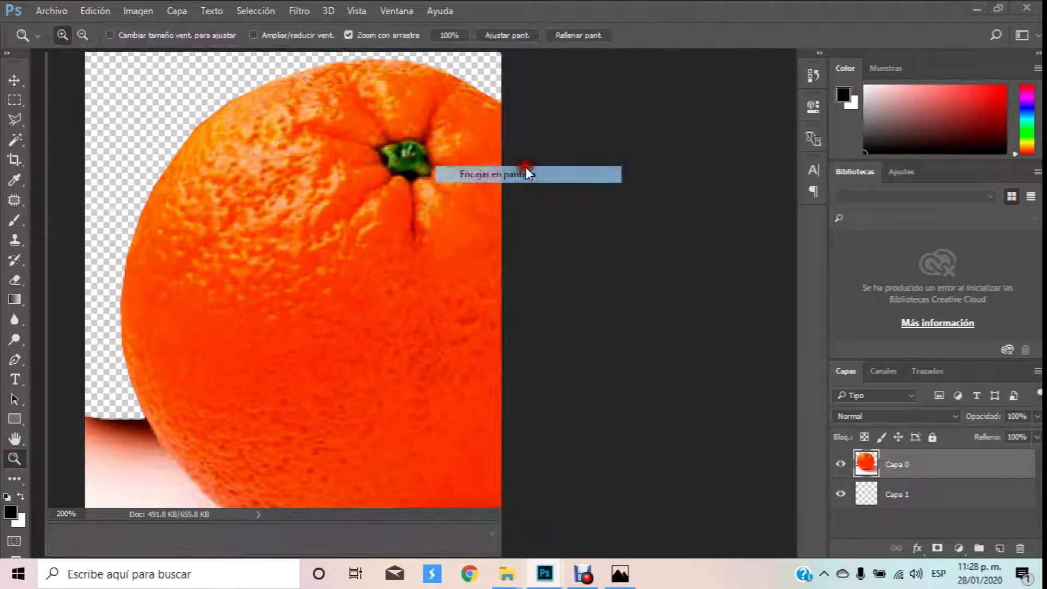
pyautogui.click(14, 80)
pyautogui.moveTo(213, 61)
pyautogui.mouseDown()
pyautogui.moveTo(257, 59)
pyautogui.moveTo(301, 104)
pyautogui.mouseUp()
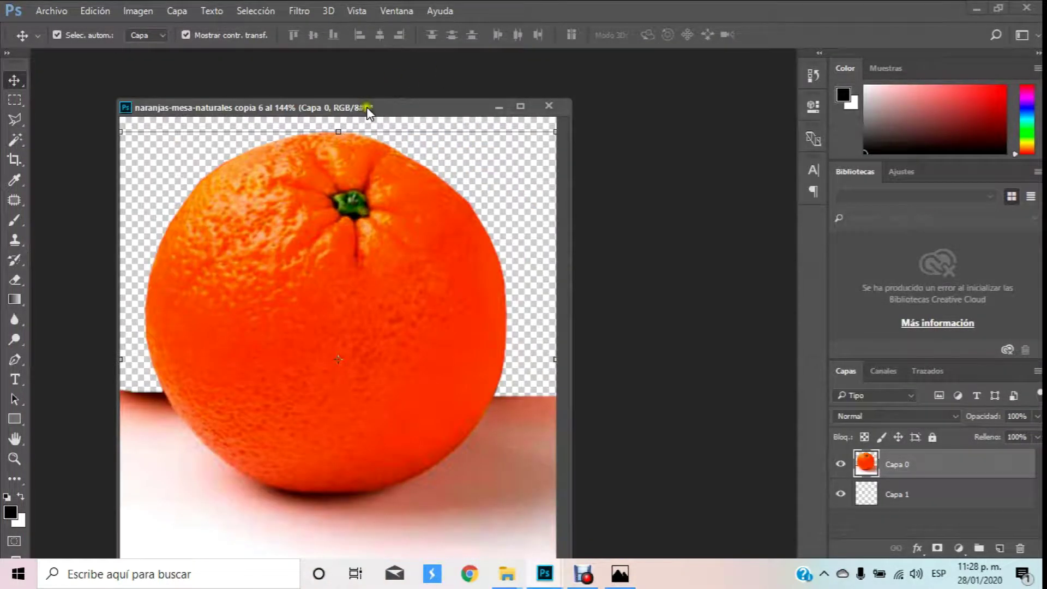
pyautogui.moveTo(369, 114); pyautogui.dragTo(581, 102)
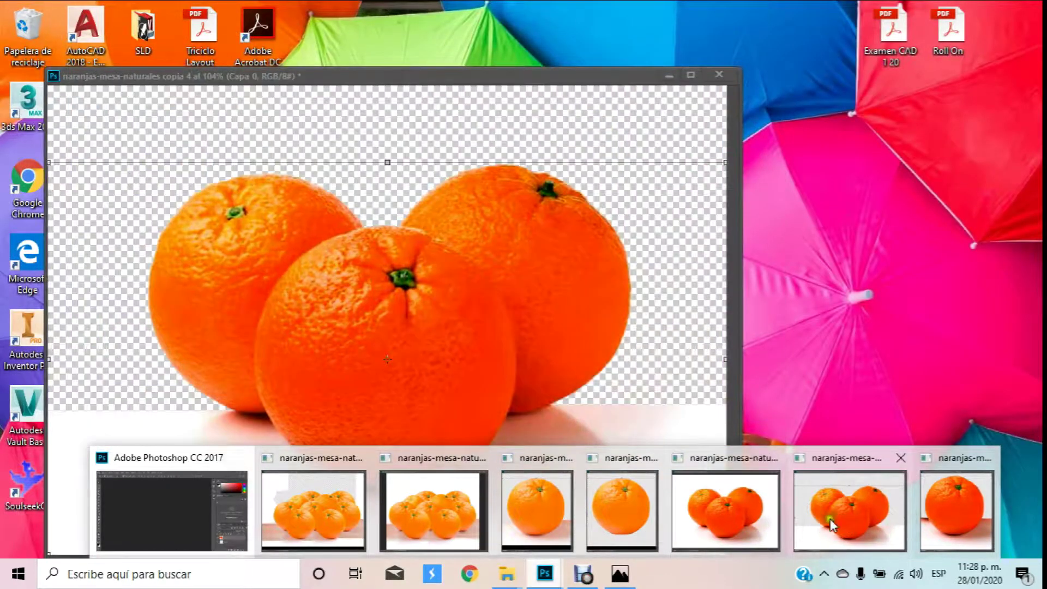
# Place copia 4 and copia 6 side by side, then bring naranjas-mesa-naturales.jpg forward.
pyautogui.click(829, 519)
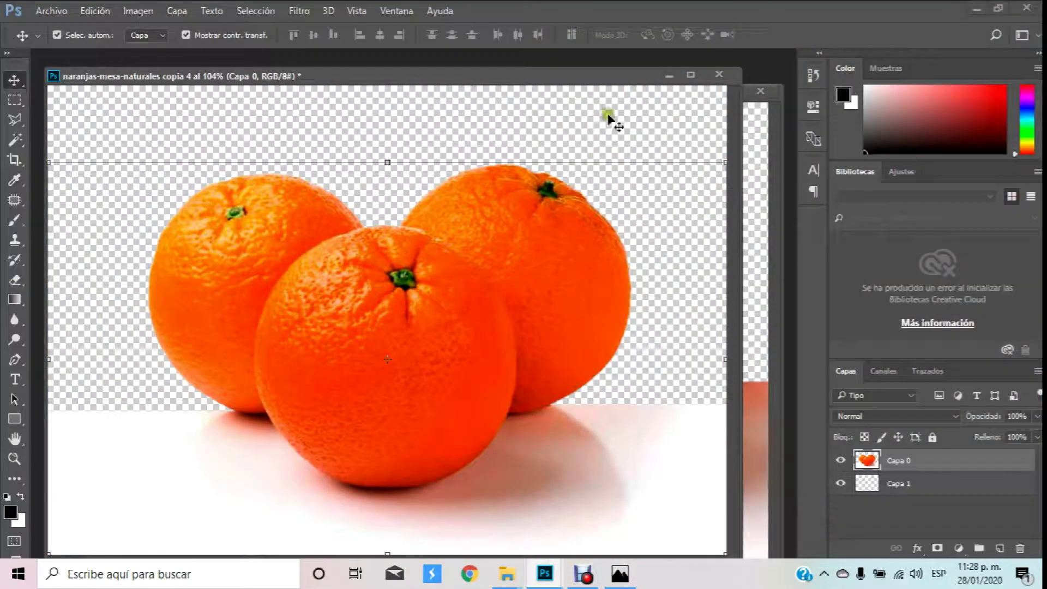
pyautogui.click(760, 196)
pyautogui.moveTo(619, 97); pyautogui.dragTo(836, 99)
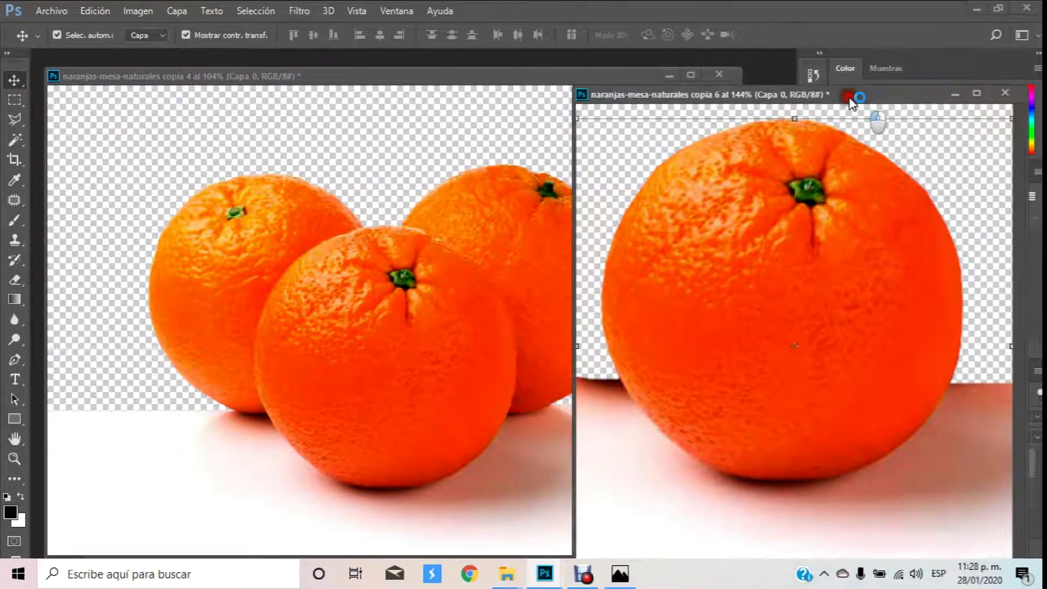
pyautogui.moveTo(609, 76); pyautogui.dragTo(653, 77)
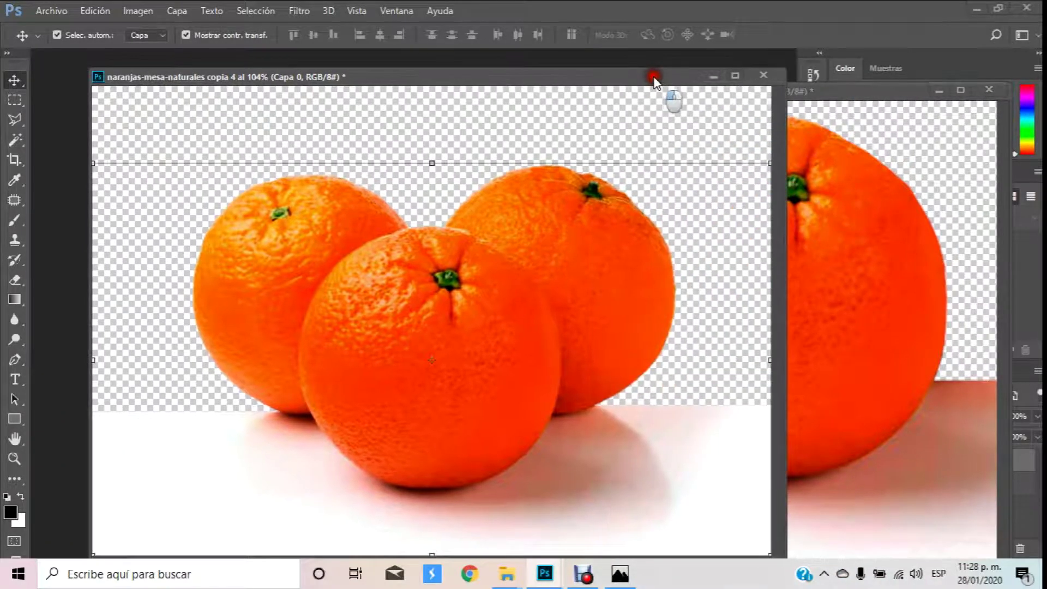
pyautogui.moveTo(870, 92); pyautogui.dragTo(883, 80)
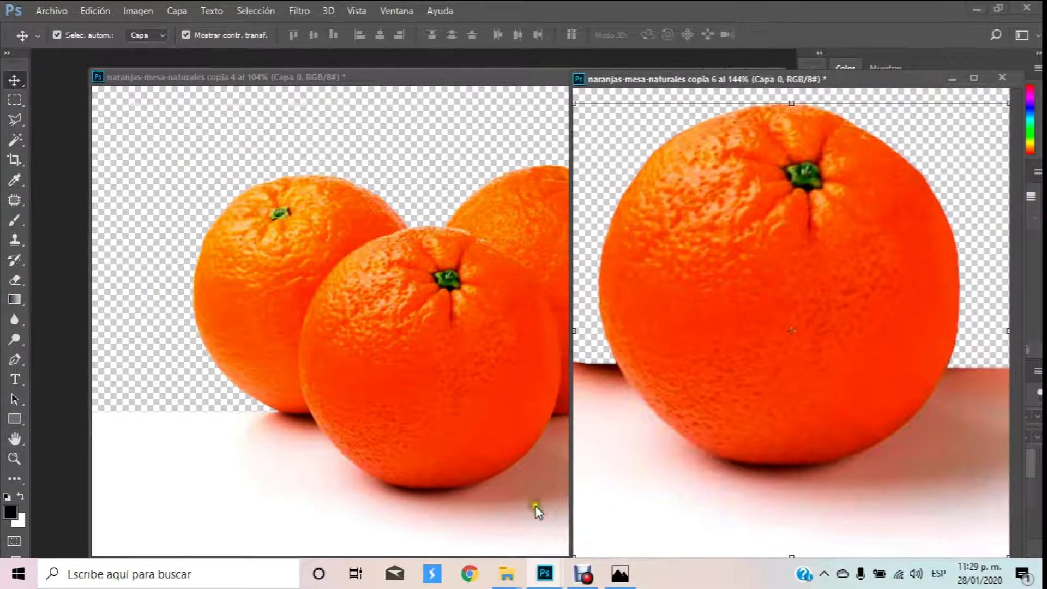
pyautogui.moveTo(545, 574)
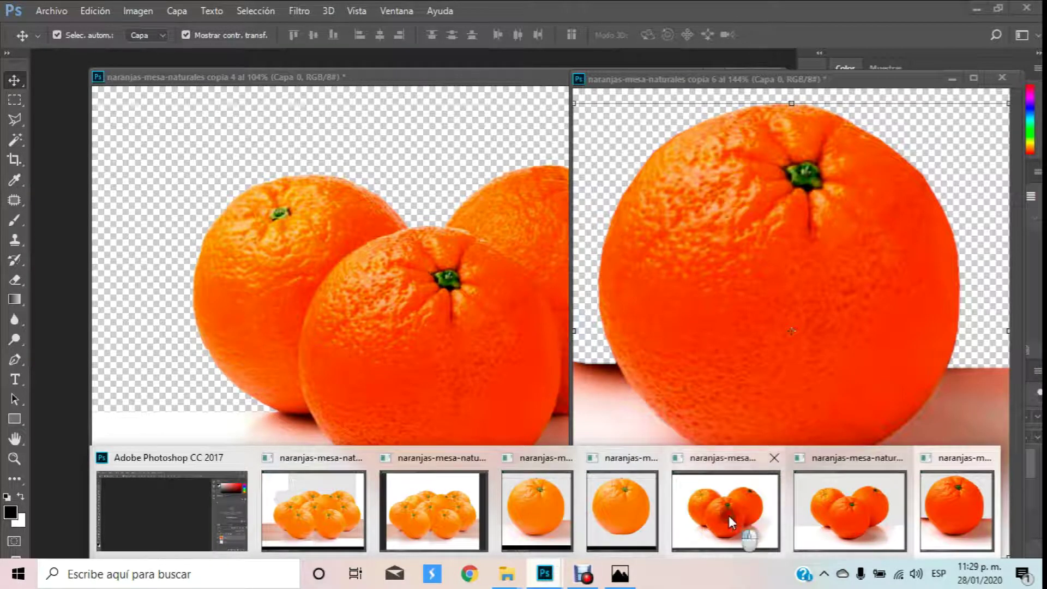
pyautogui.click(729, 515)
pyautogui.moveTo(438, 47); pyautogui.dragTo(474, 109)
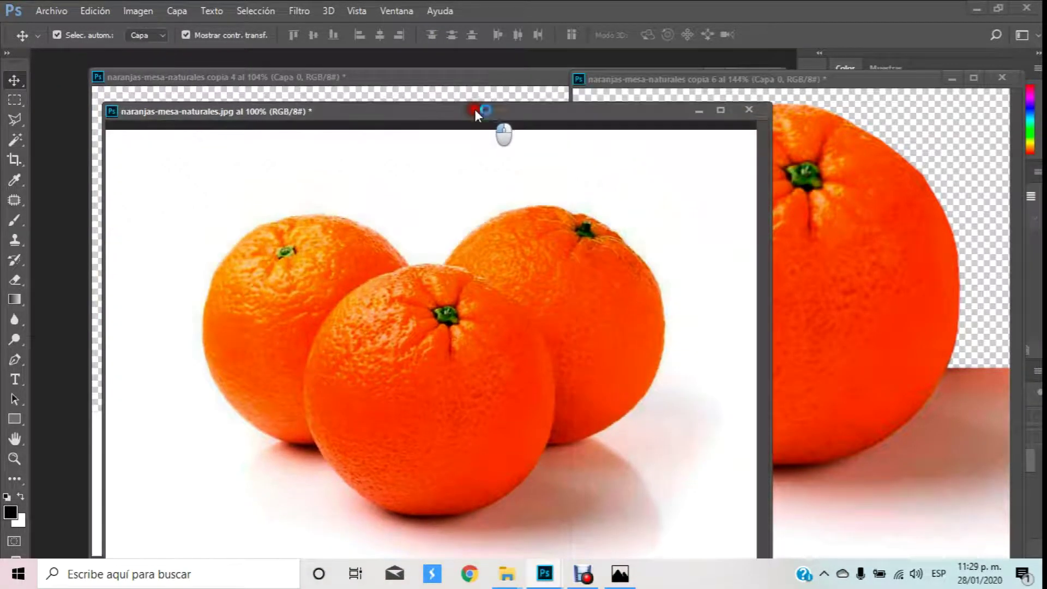
# Duplicate the original photo as copia 7, minimise it, and reposition the original window.
pyautogui.click(151, 7)
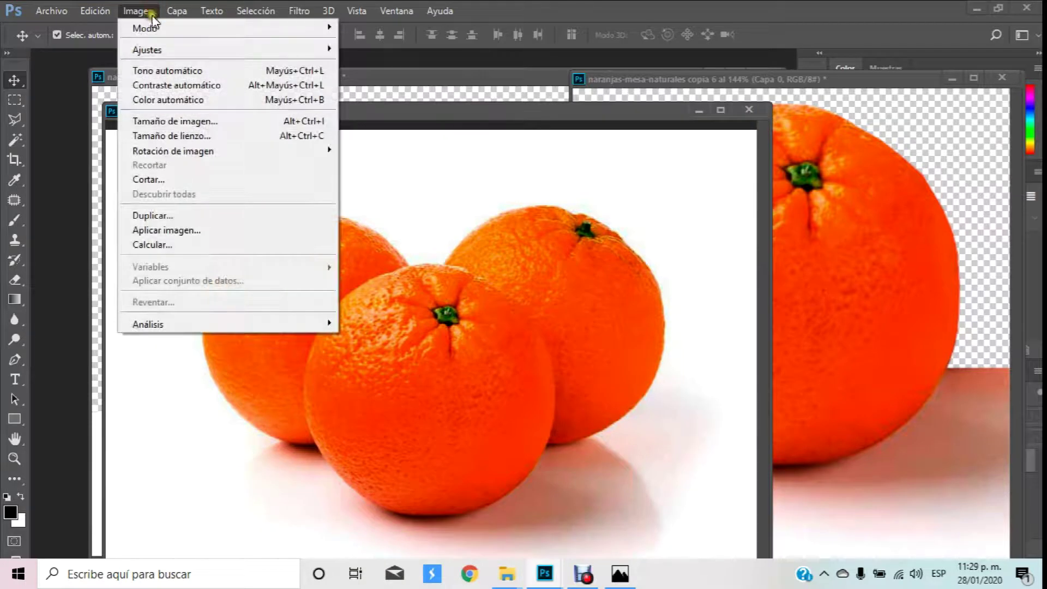
pyautogui.click(194, 216)
pyautogui.click(649, 194)
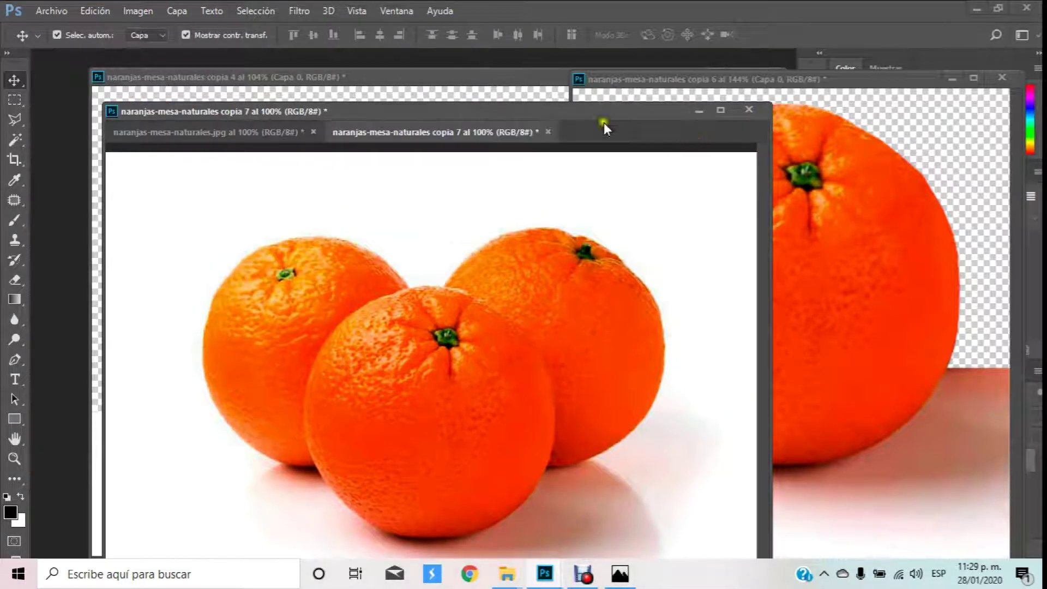
pyautogui.moveTo(751, 149); pyautogui.dragTo(753, 206)
pyautogui.click(929, 190)
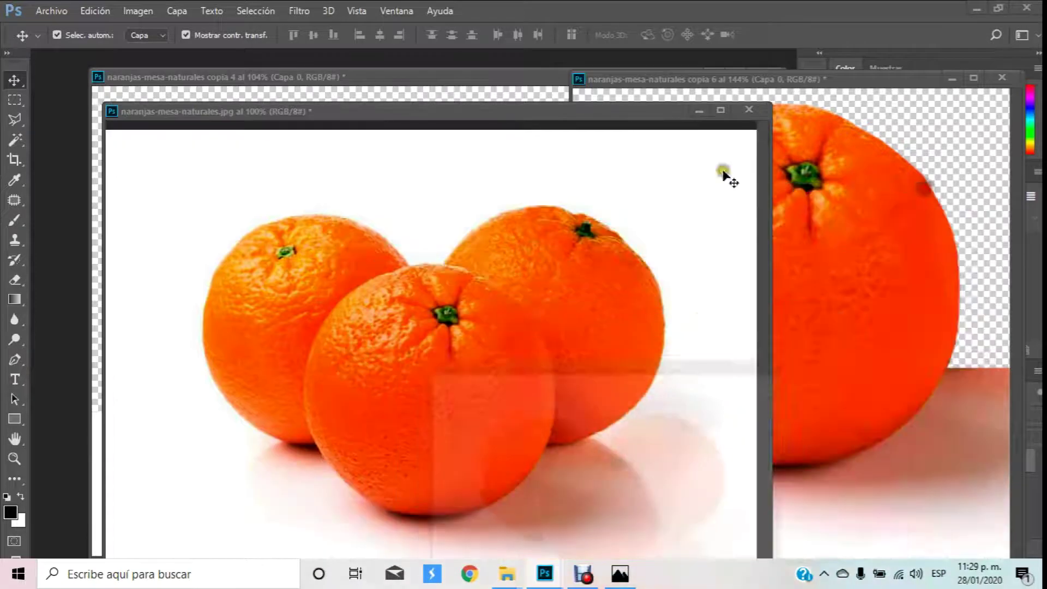
pyautogui.moveTo(468, 109); pyautogui.dragTo(467, 68)
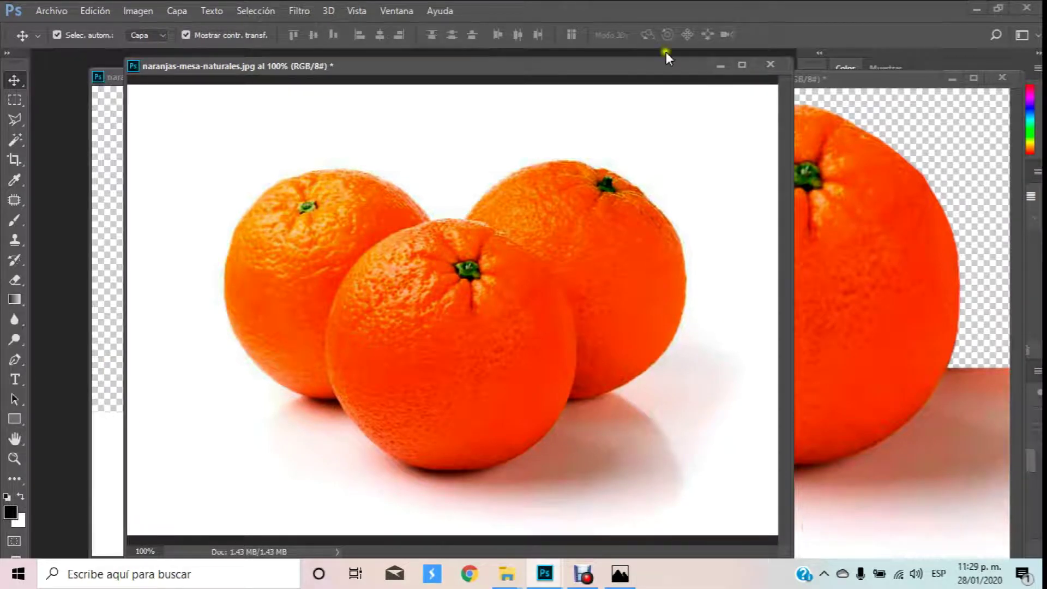
pyautogui.click(151, 10)
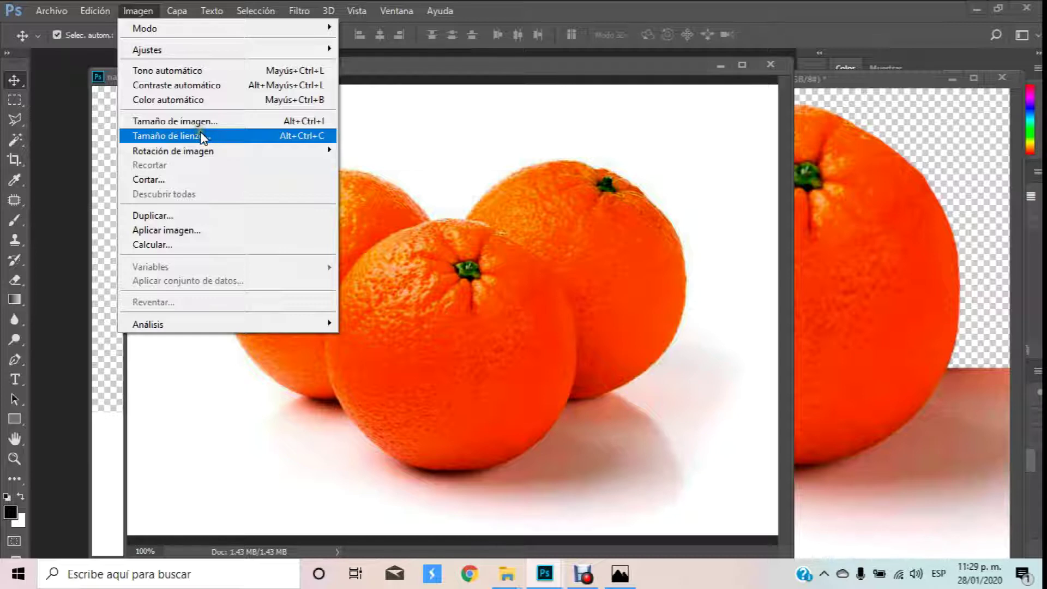
# Set Canvas Size to 40 cm wide by 30 cm high and fit it on screen.
pyautogui.click(200, 135)
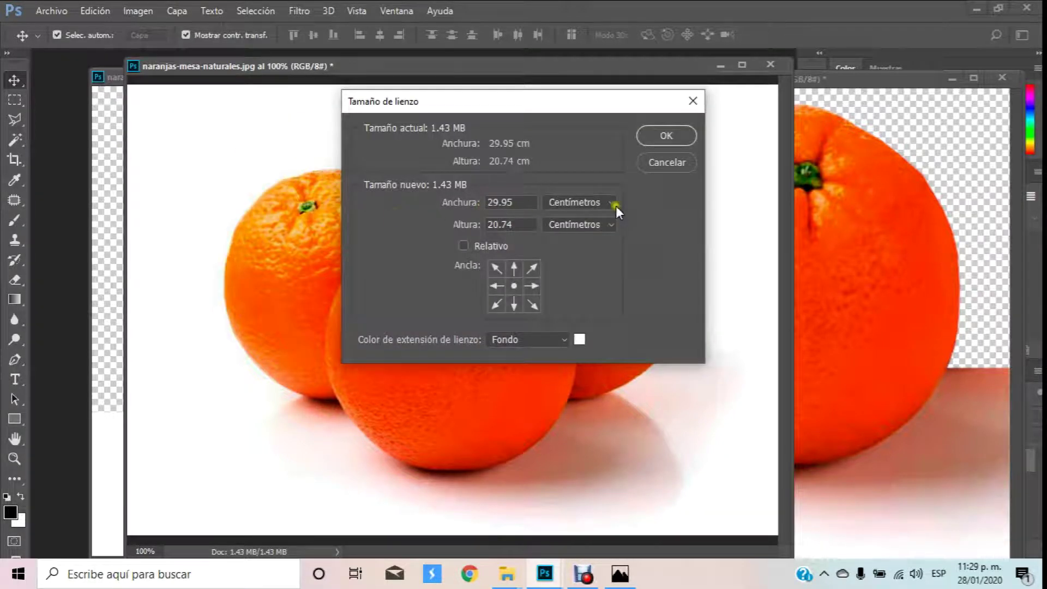
pyautogui.doubleClick(526, 202)
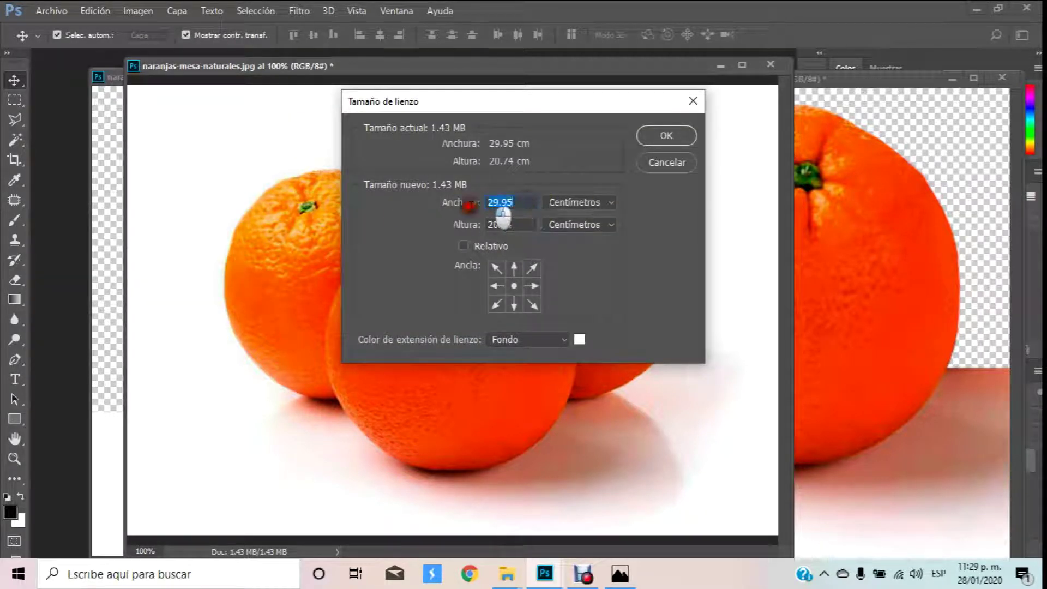
pyautogui.click(499, 225)
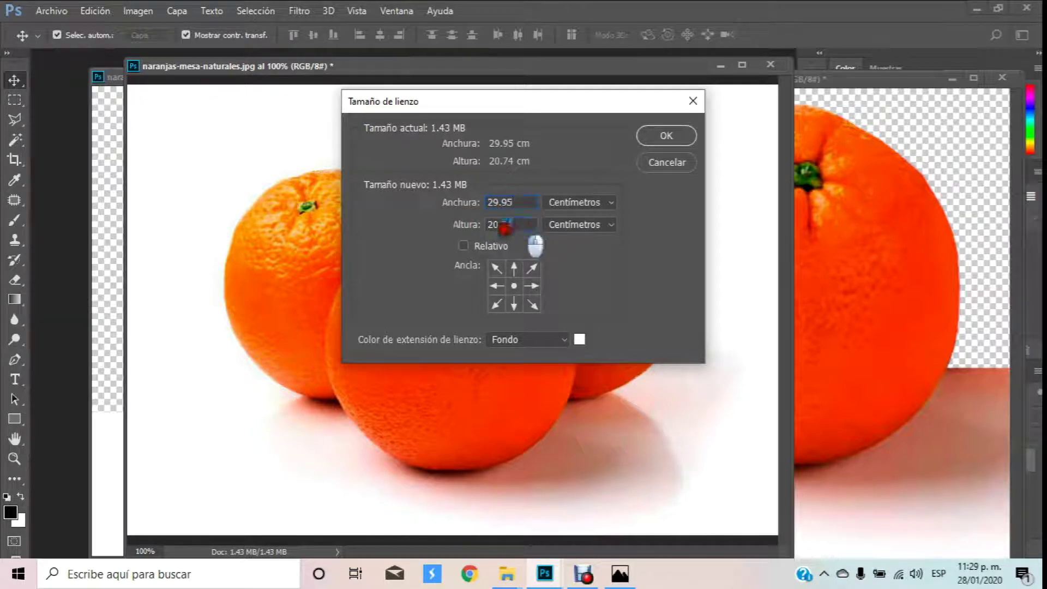
pyautogui.hotkey('shift', 'Tab')
pyautogui.write('40')
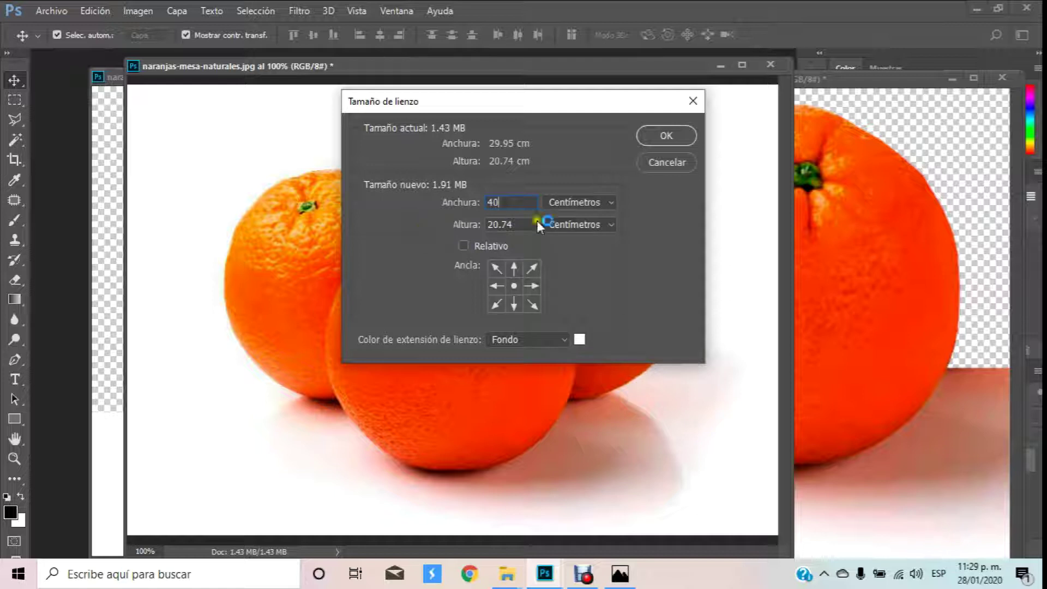
pyautogui.press('Tab')
pyautogui.write('30')
pyautogui.press('Return')
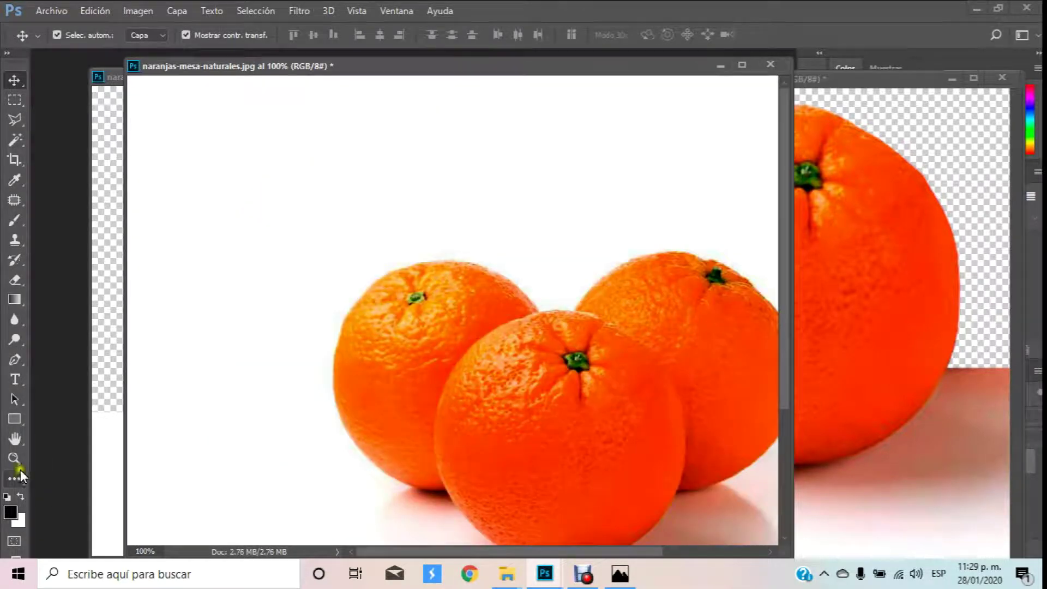
pyautogui.click(14, 459)
pyautogui.rightClick(525, 159)
pyautogui.click(605, 173)
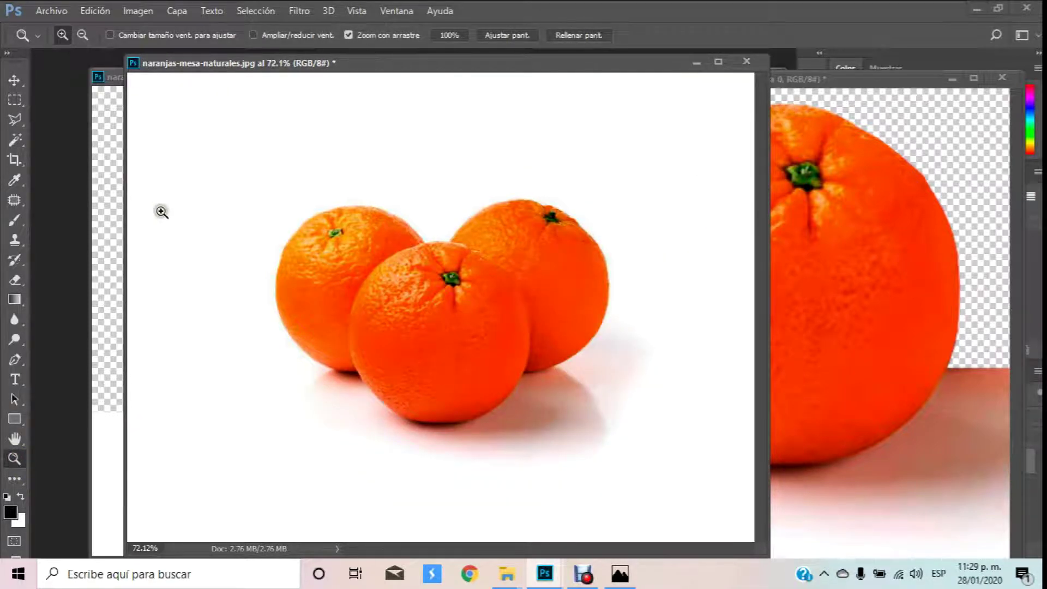
# Undo the canvas enlargement and minimise the copia windows, leaving the original photo alone.
pyautogui.hotkey('ctrl', 'z')
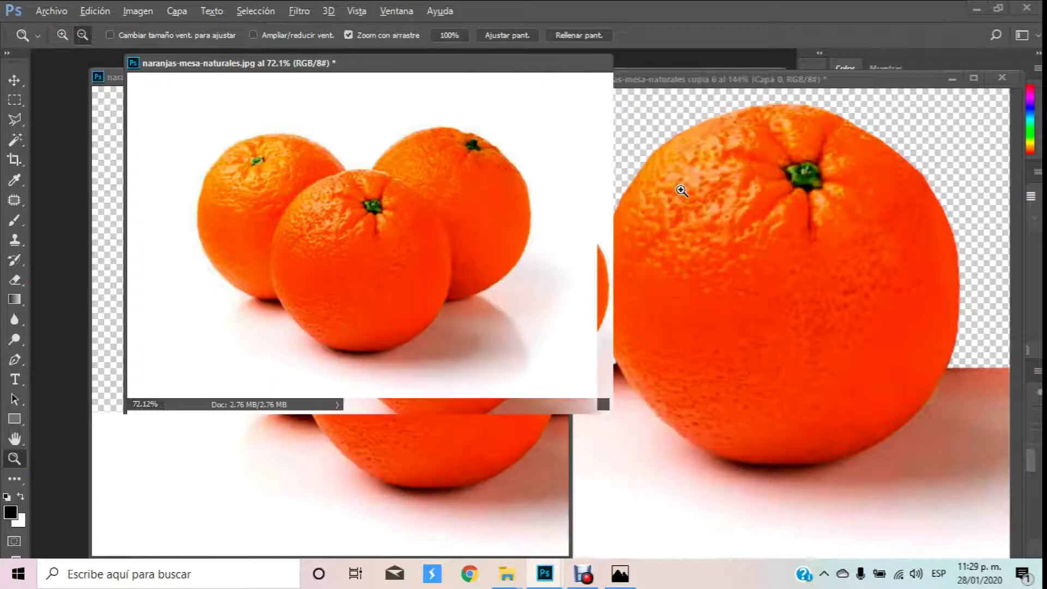
pyautogui.moveTo(460, 69); pyautogui.dragTo(469, 105)
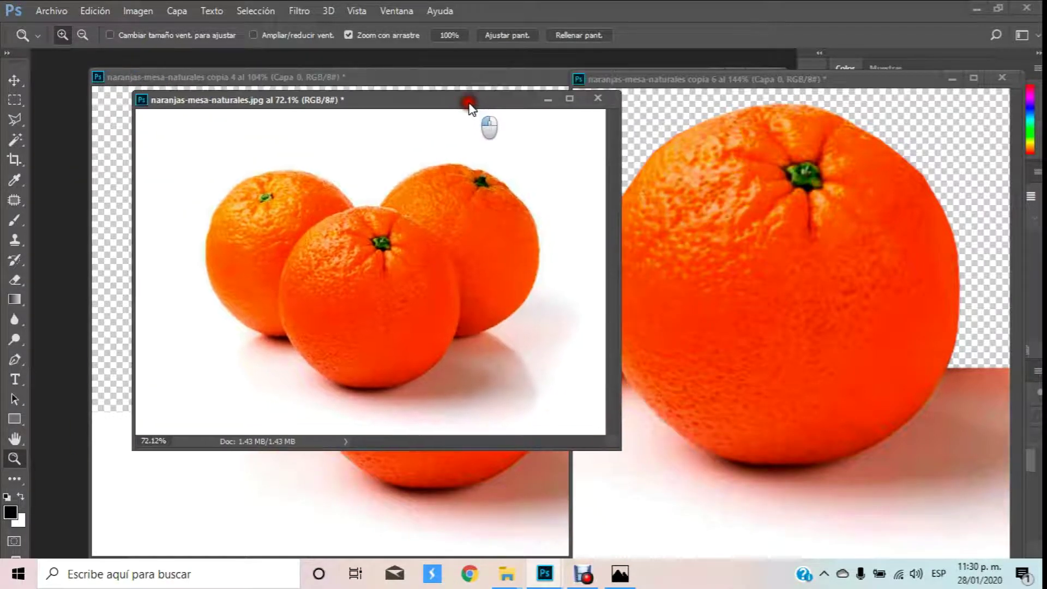
pyautogui.click(952, 79)
pyautogui.click(704, 77)
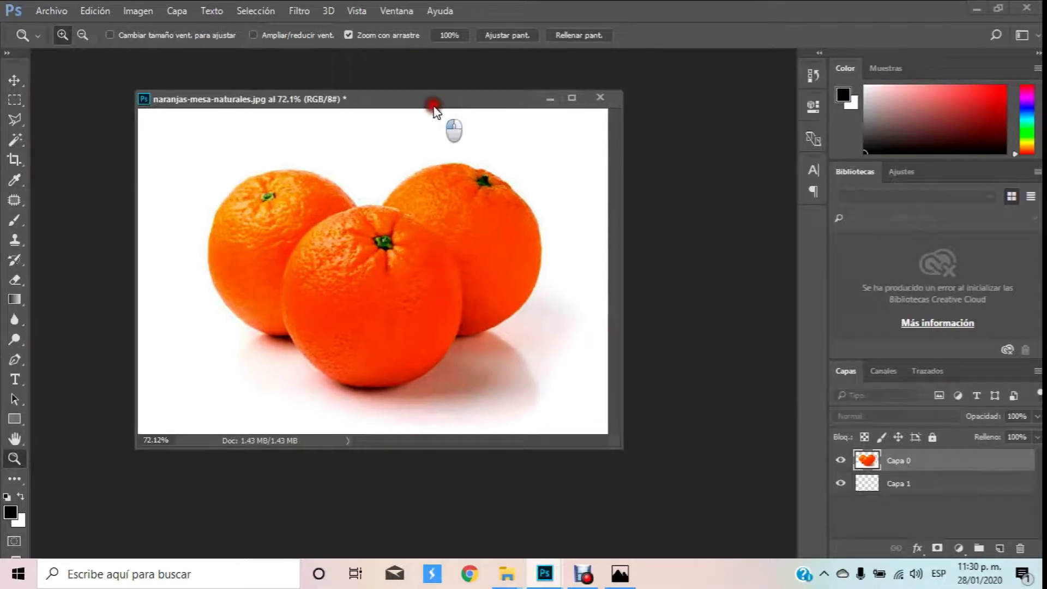
pyautogui.hotkey('ctrl', 'z')
pyautogui.moveTo(431, 107); pyautogui.dragTo(453, 115)
# Add an empty Capa 1 and convert the Fondo background into Capa 0.
pyautogui.click(1000, 548)
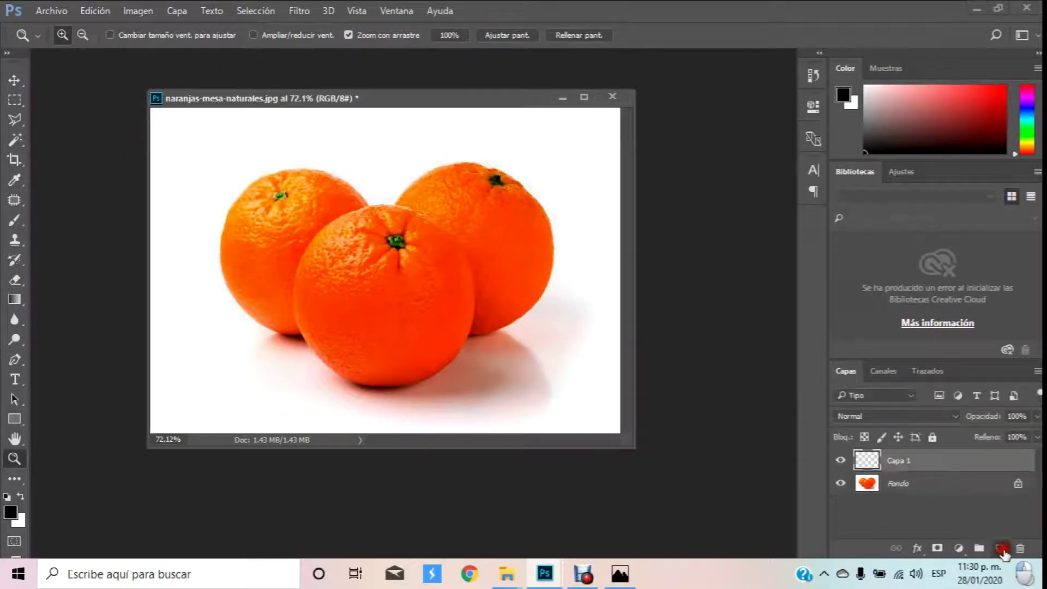
pyautogui.click(940, 485)
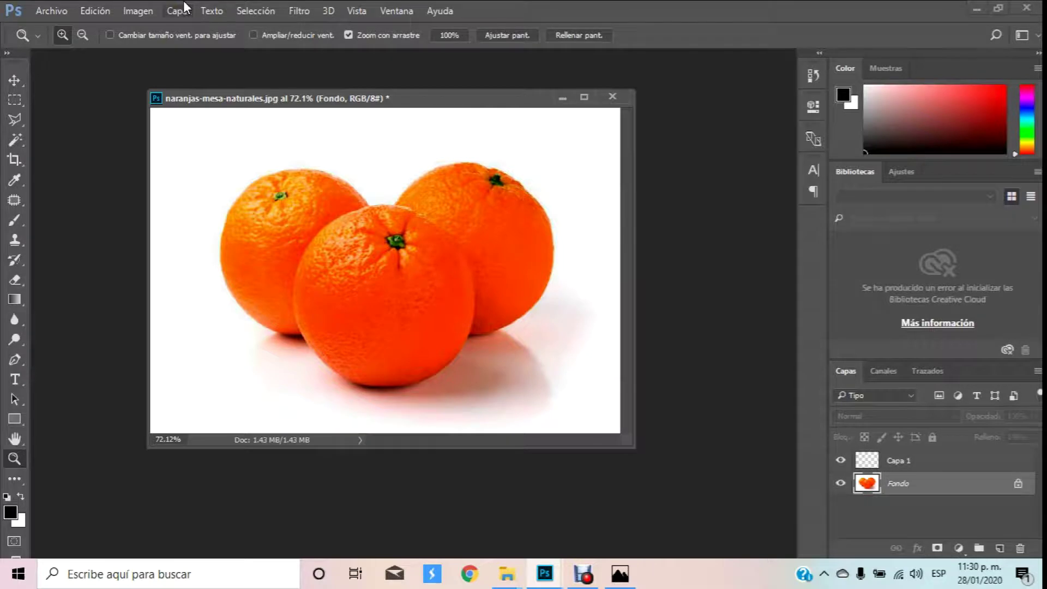
pyautogui.click(184, 9)
pyautogui.click(475, 25)
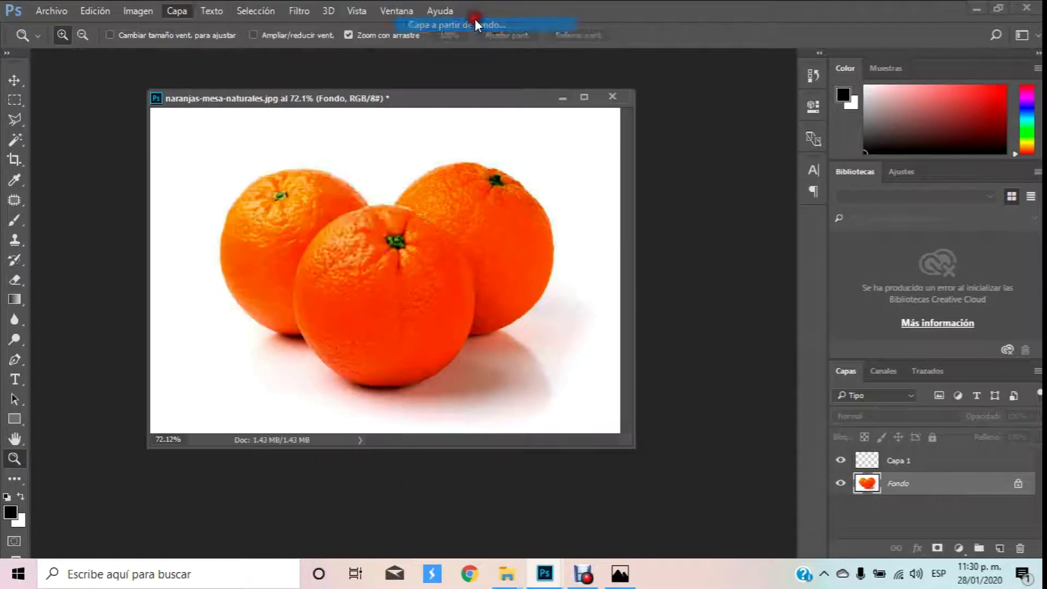
pyautogui.click(682, 183)
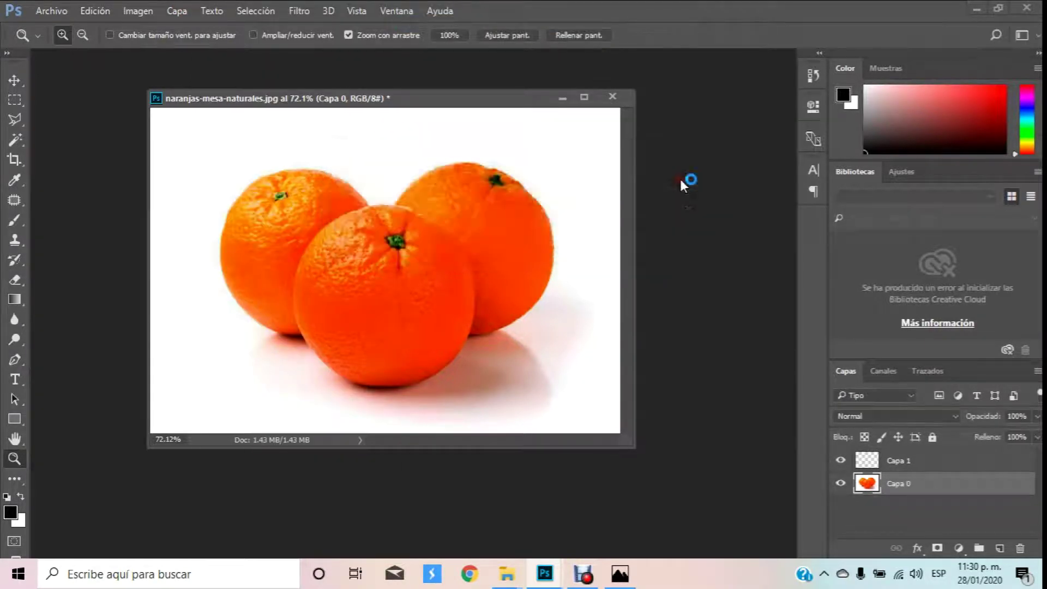
# Set Canvas Size to Anchura 40 and Altura 30 cm, leaving transparent margins.
pyautogui.click(183, 11)
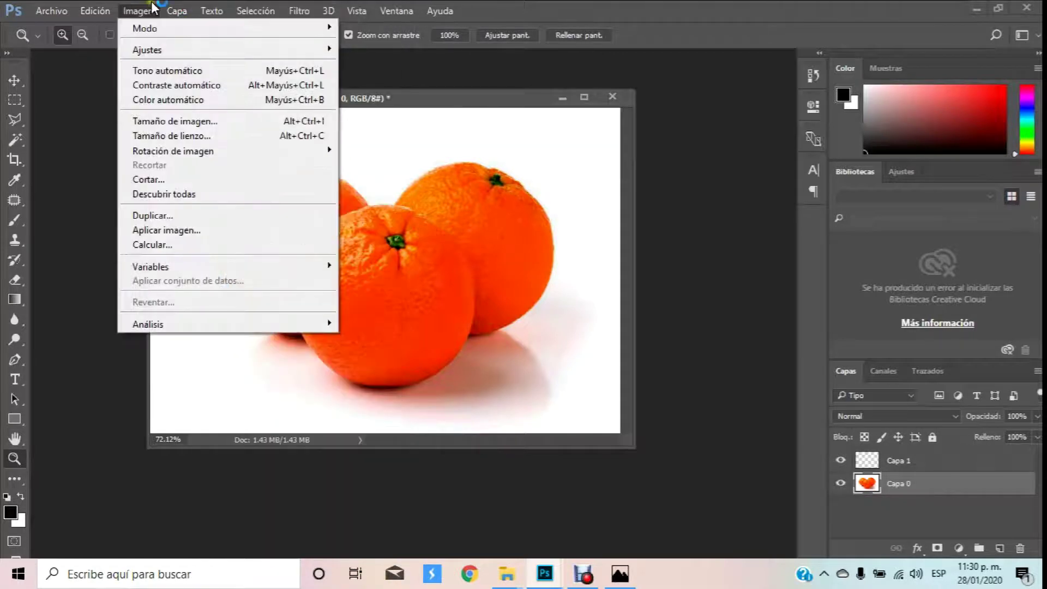
pyautogui.click(194, 138)
pyautogui.moveTo(532, 203); pyautogui.dragTo(360, 203)
pyautogui.write('40')
pyautogui.moveTo(528, 221); pyautogui.dragTo(445, 232)
pyautogui.write('30')
pyautogui.press('Return')
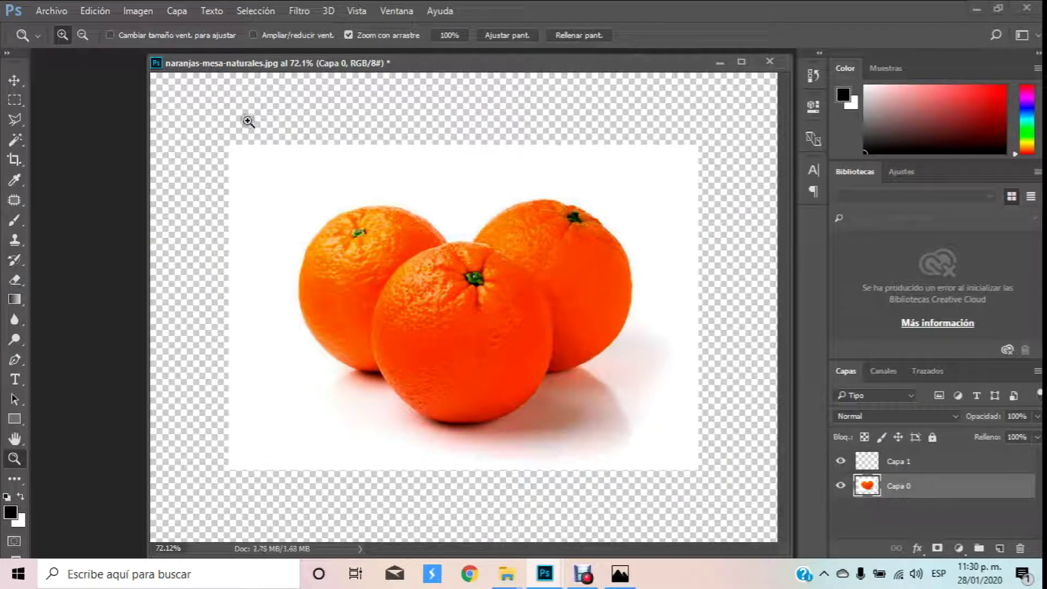
# Close the duplicate copy and arrange windows so the composite and three-orange copy both show.
pyautogui.click(15, 81)
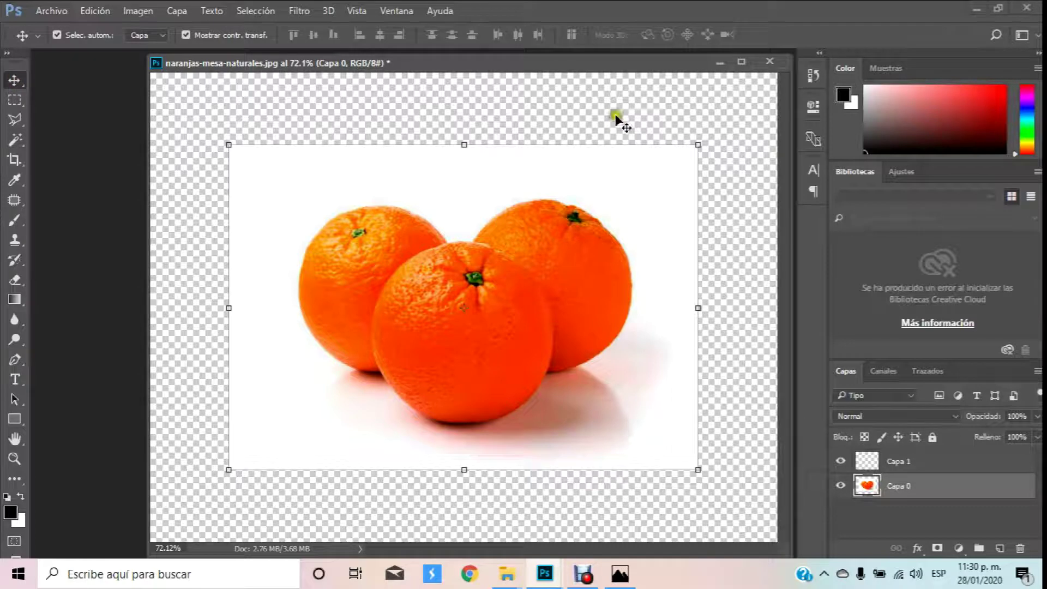
pyautogui.moveTo(595, 63); pyautogui.dragTo(488, 64)
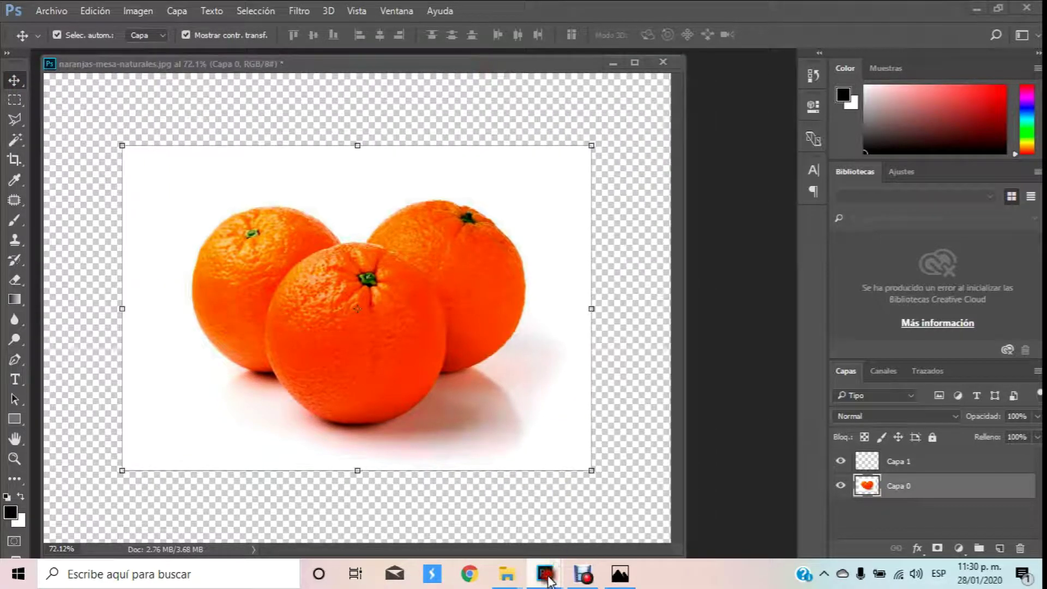
pyautogui.moveTo(545, 574)
pyautogui.click(981, 514)
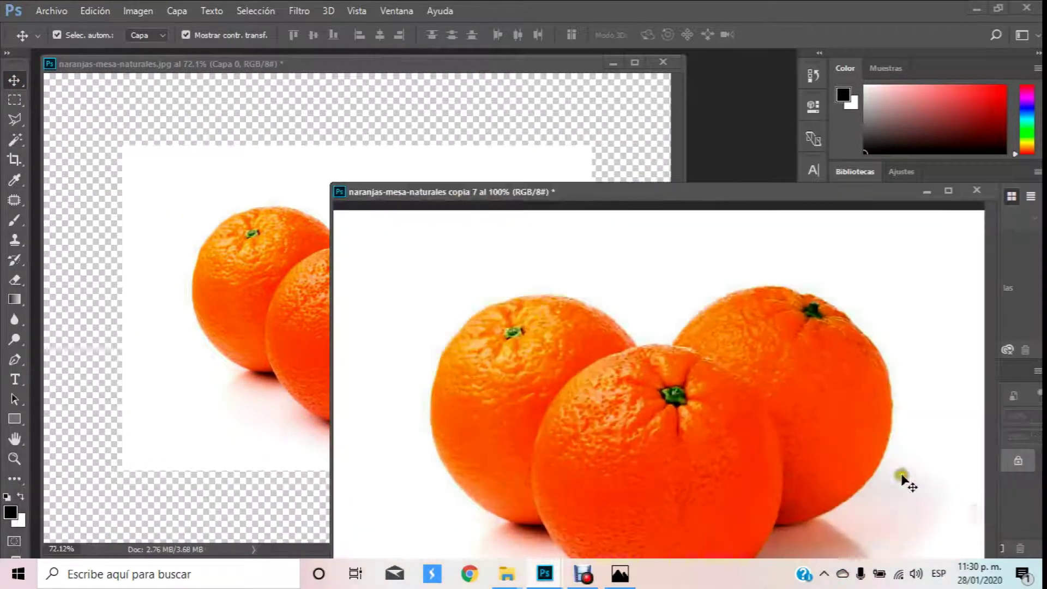
pyautogui.moveTo(666, 192); pyautogui.dragTo(599, 66)
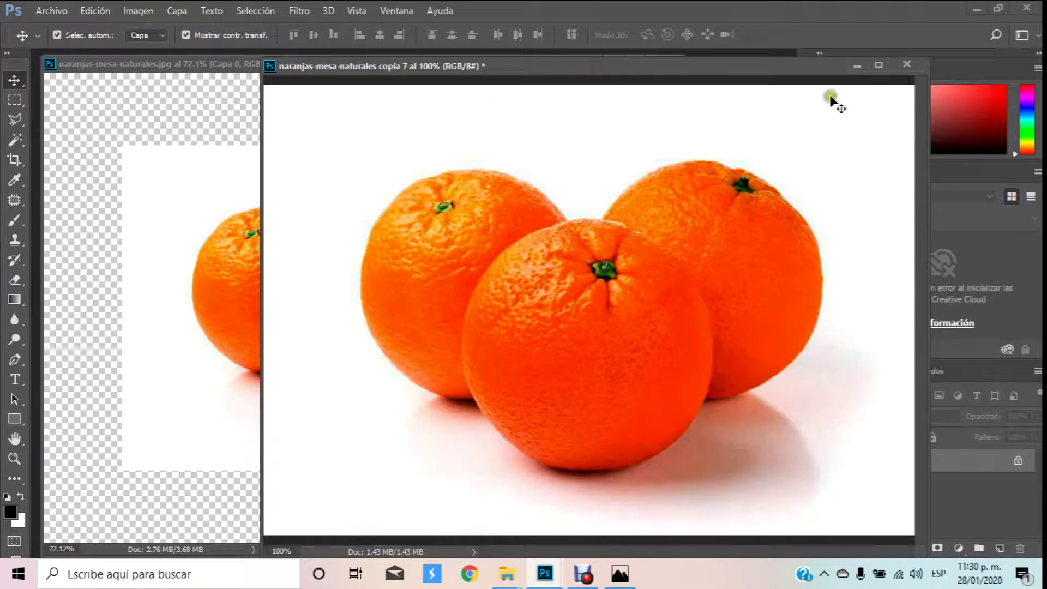
pyautogui.click(853, 66)
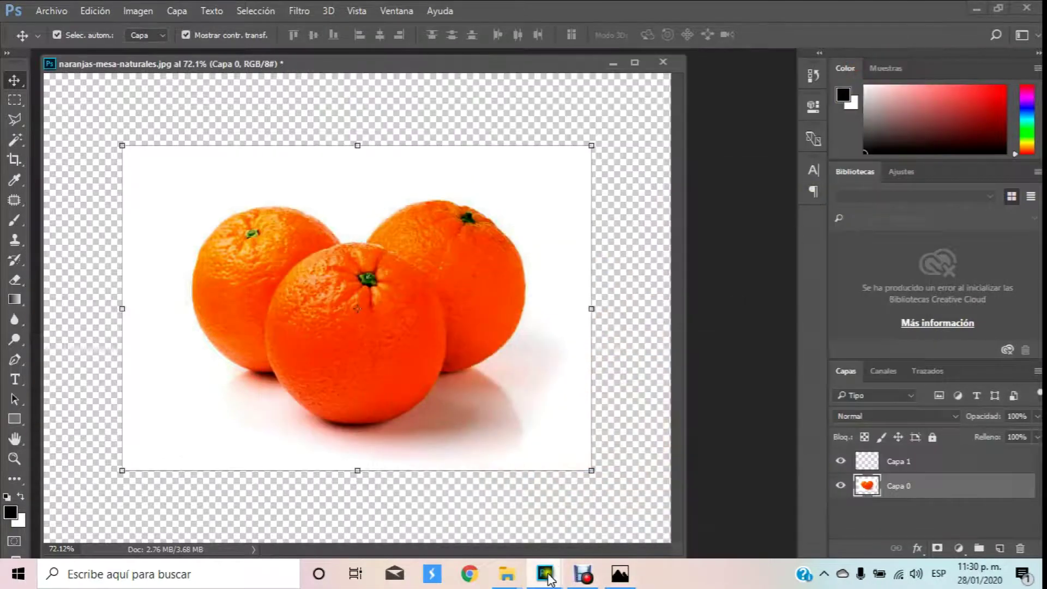
pyautogui.moveTo(545, 575)
pyautogui.click(795, 529)
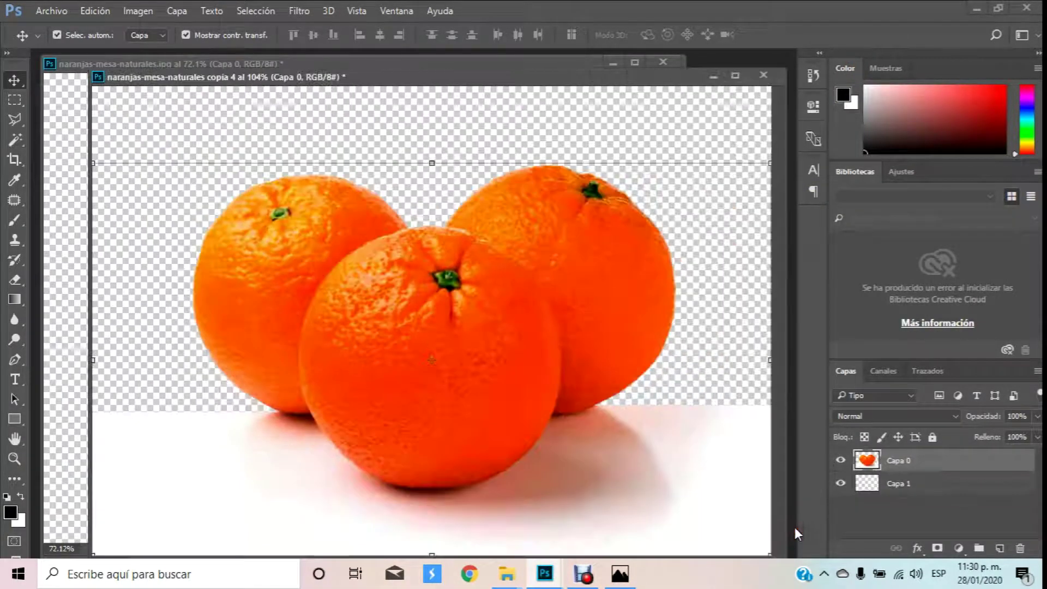
pyautogui.moveTo(403, 80); pyautogui.dragTo(766, 148)
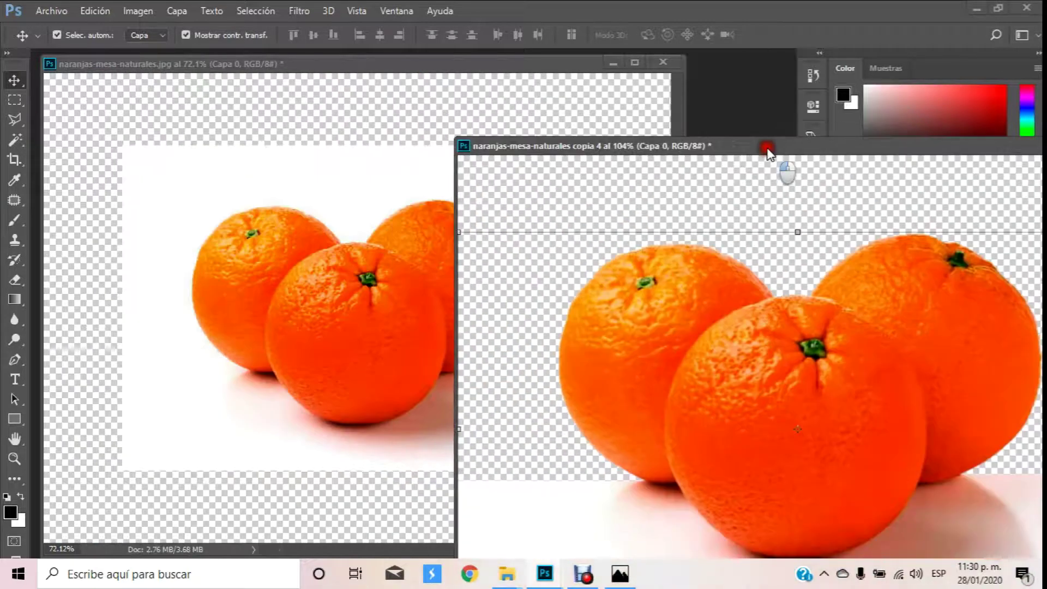
# Drag the three-orange layer into the main composite and shift it to the left.
pyautogui.moveTo(715, 323)
pyautogui.mouseDown()
pyautogui.moveTo(437, 234)
pyautogui.moveTo(518, 371)
pyautogui.mouseUp()
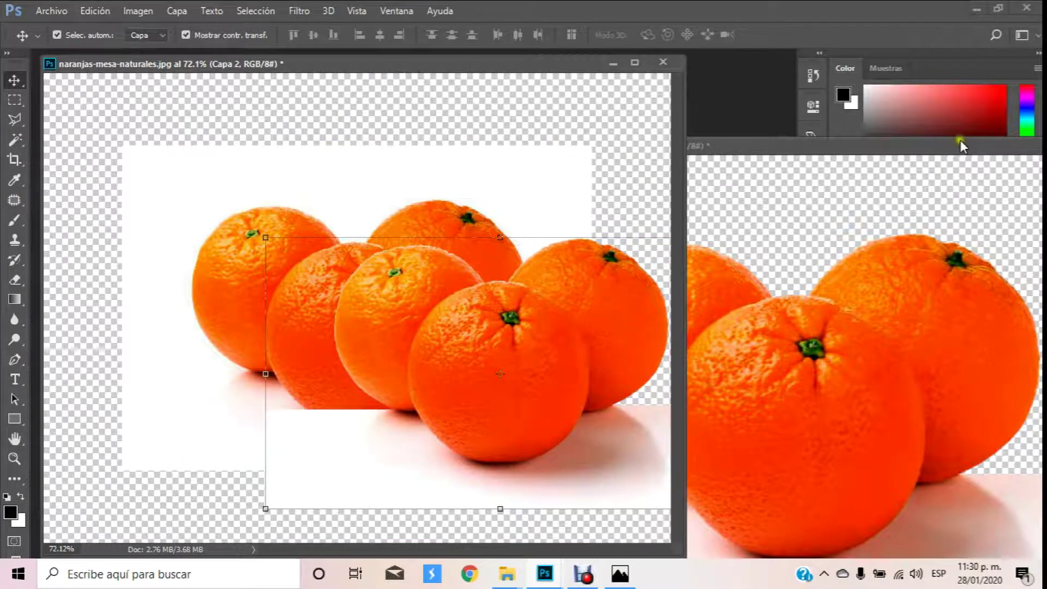
pyautogui.moveTo(960, 142); pyautogui.dragTo(682, 193)
pyautogui.click(716, 196)
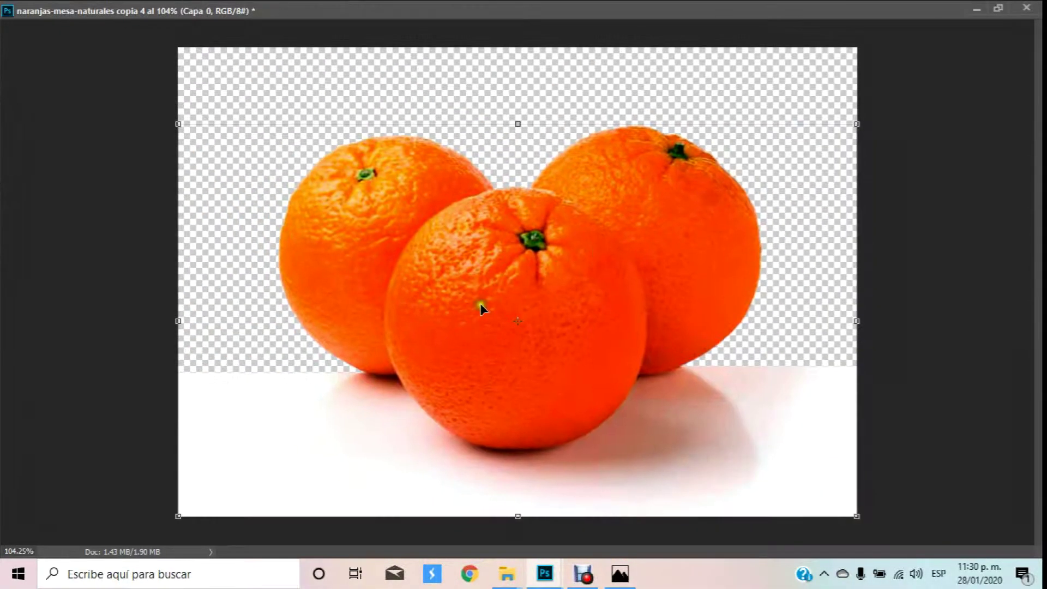
pyautogui.click(998, 8)
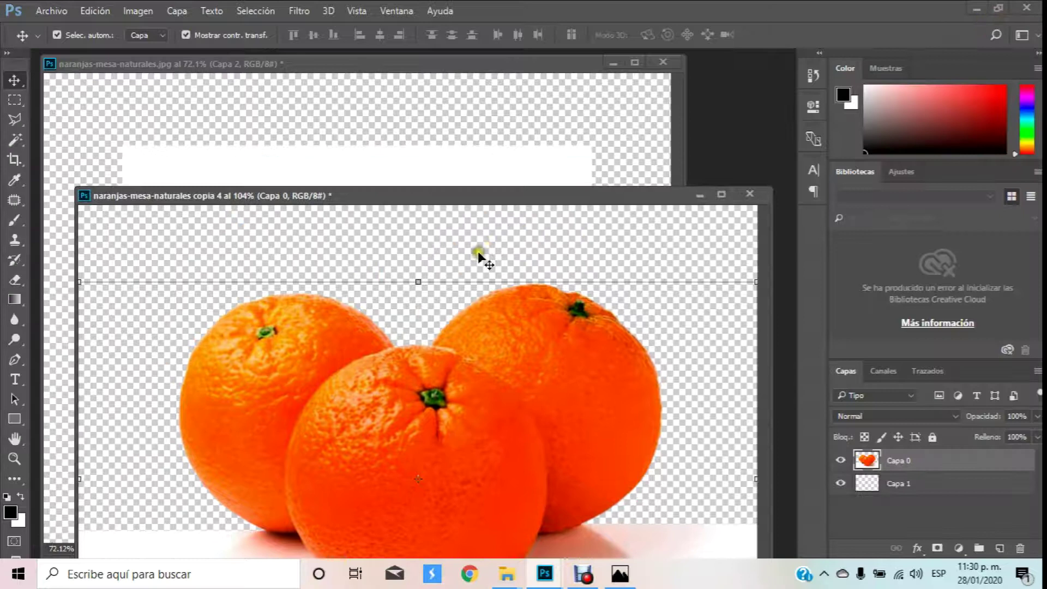
pyautogui.click(700, 197)
pyautogui.moveTo(523, 301)
pyautogui.mouseDown()
pyautogui.moveTo(470, 325)
pyautogui.moveTo(159, 313)
pyautogui.moveTo(425, 367)
pyautogui.moveTo(439, 284)
pyautogui.moveTo(359, 287)
pyautogui.moveTo(591, 309)
pyautogui.mouseUp()
pyautogui.moveTo(536, 338)
pyautogui.mouseDown()
pyautogui.moveTo(594, 349)
pyautogui.moveTo(135, 354)
pyautogui.moveTo(255, 361)
pyautogui.mouseUp()
# Delete the added three-orange layer and bring up previews of the open image documents.
pyautogui.press('Delete')
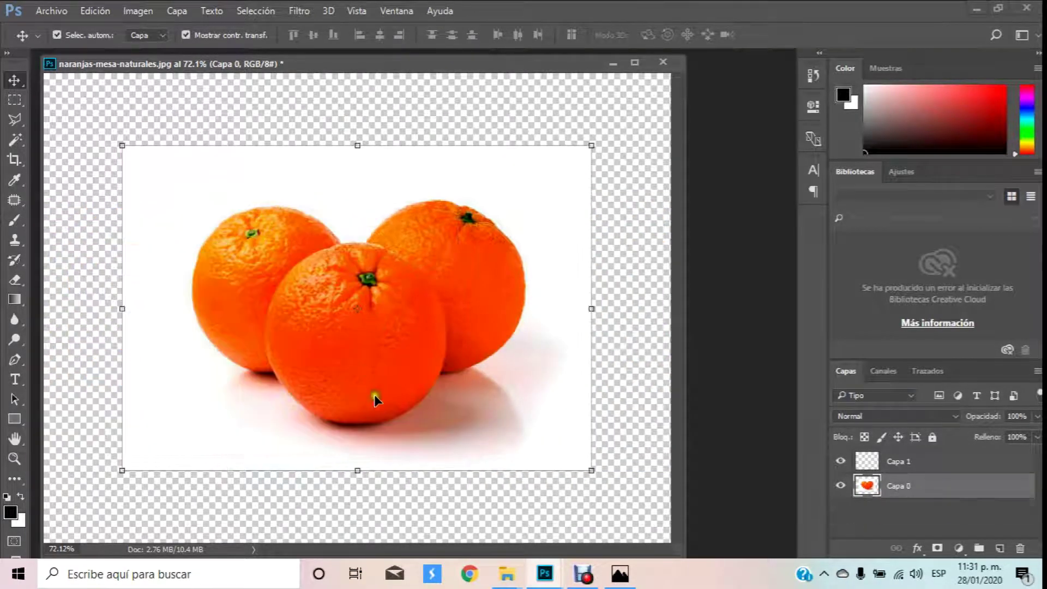
pyautogui.click(620, 574)
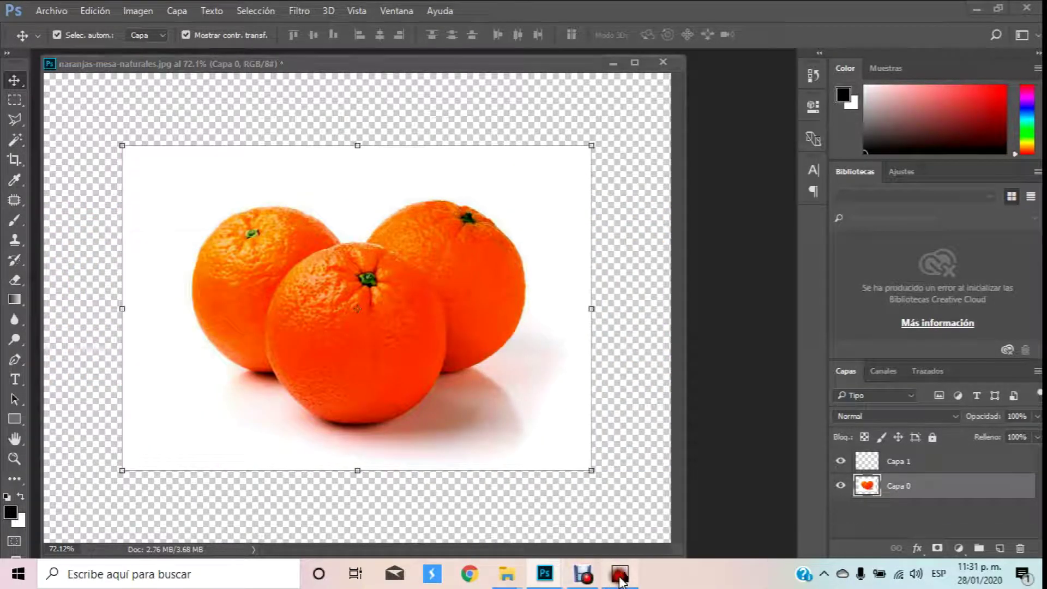
pyautogui.click(620, 574)
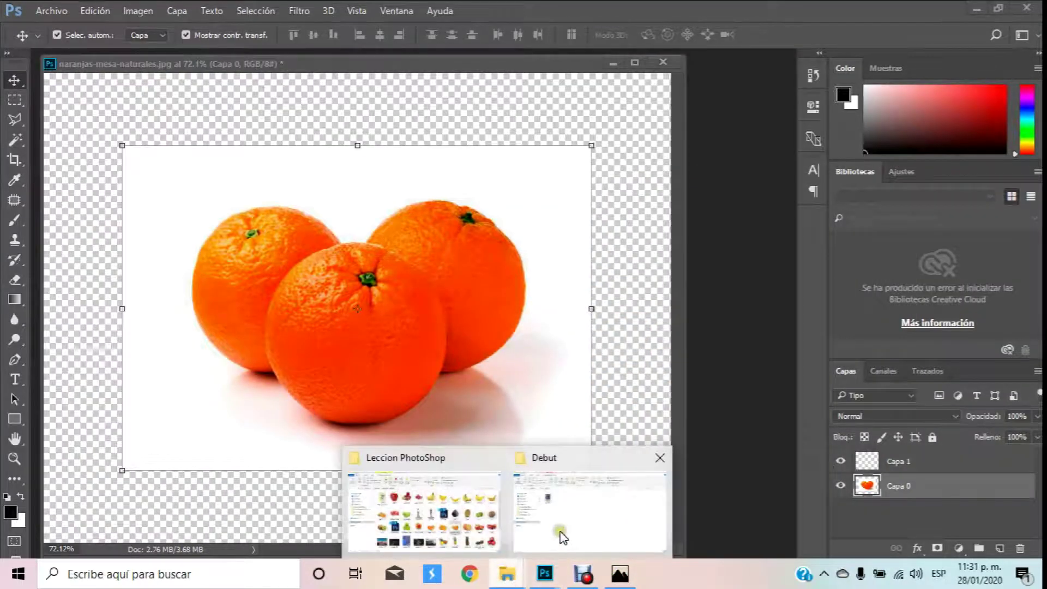
pyautogui.click(507, 576)
pyautogui.click(494, 578)
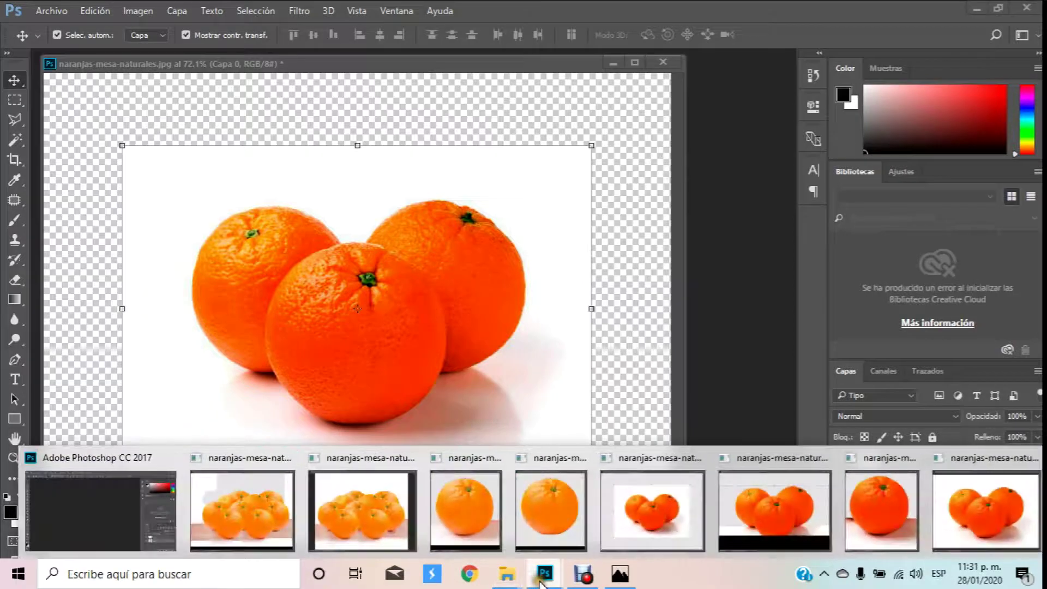
# Drag the single orange from copia 6 into the composite at the front right as Capa 2.
pyautogui.click(885, 518)
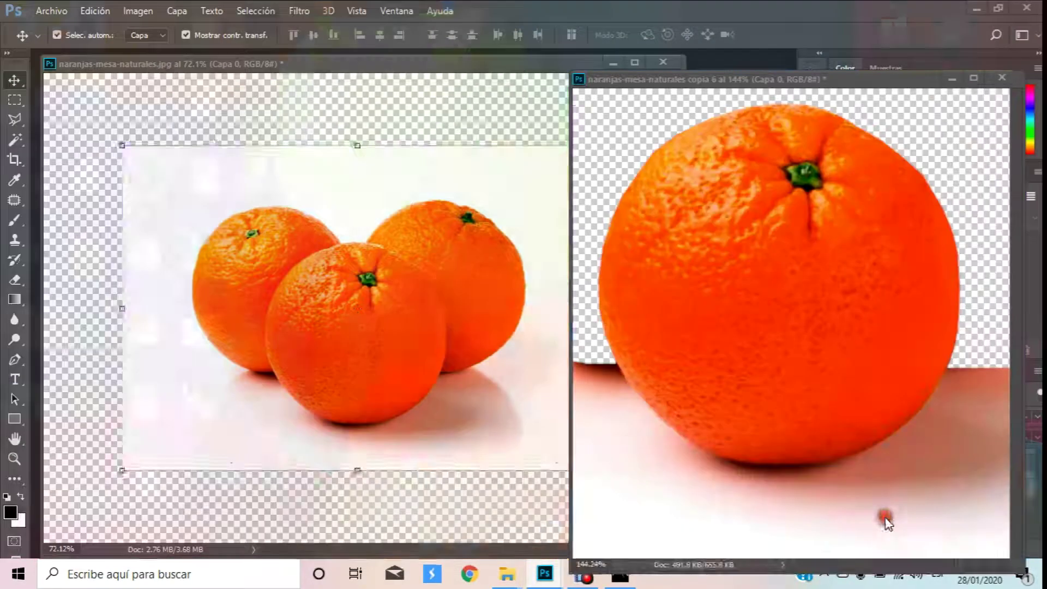
pyautogui.moveTo(483, 68); pyautogui.dragTo(409, 91)
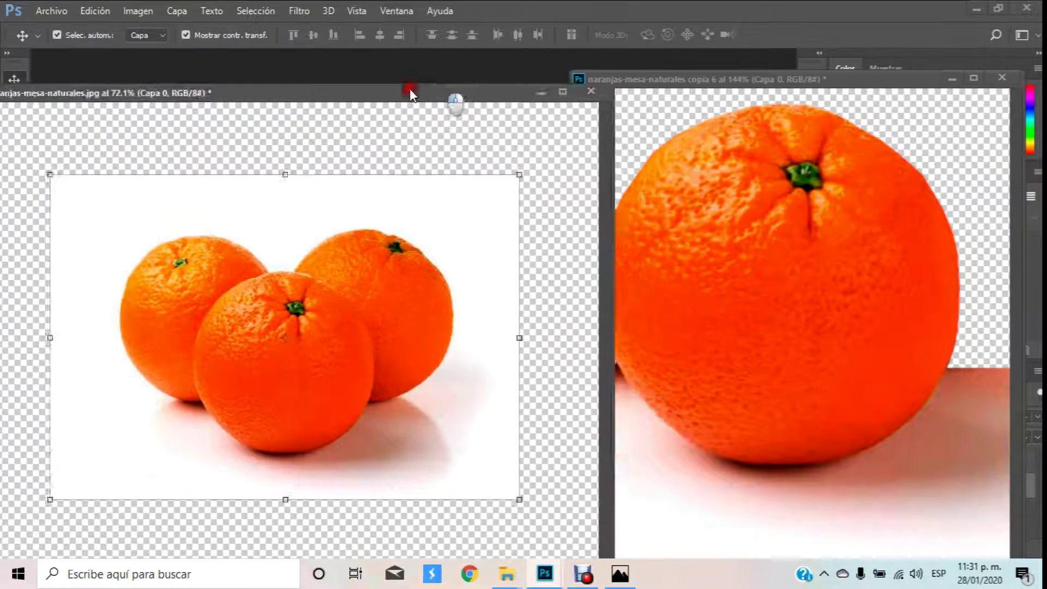
pyautogui.moveTo(792, 291)
pyautogui.mouseDown()
pyautogui.moveTo(407, 301)
pyautogui.moveTo(453, 417)
pyautogui.moveTo(464, 378)
pyautogui.moveTo(458, 427)
pyautogui.moveTo(474, 354)
pyautogui.moveTo(459, 385)
pyautogui.mouseUp()
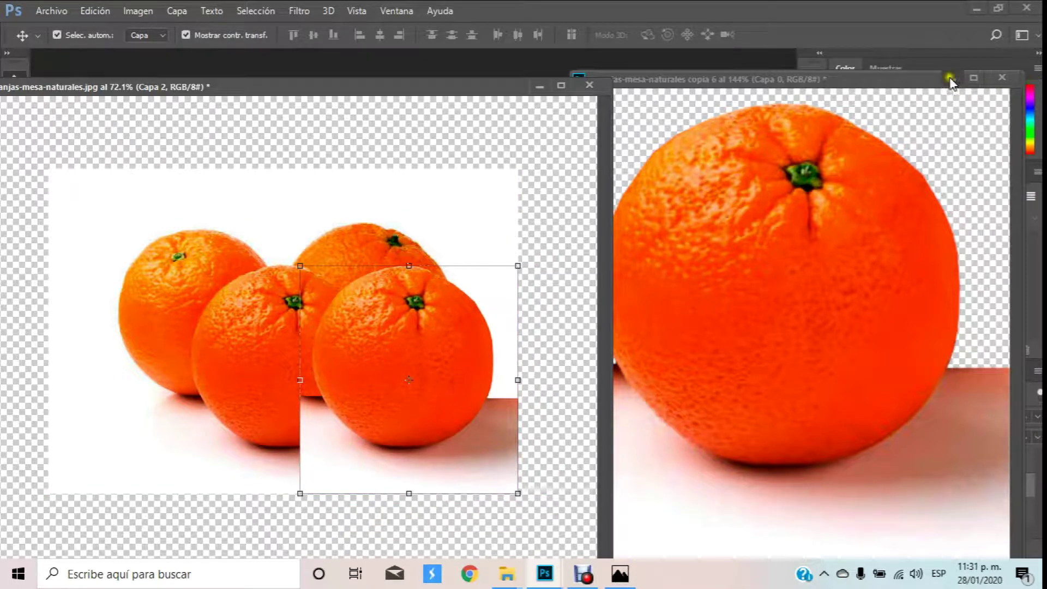
pyautogui.click(950, 79)
pyautogui.moveTo(475, 87); pyautogui.dragTo(642, 74)
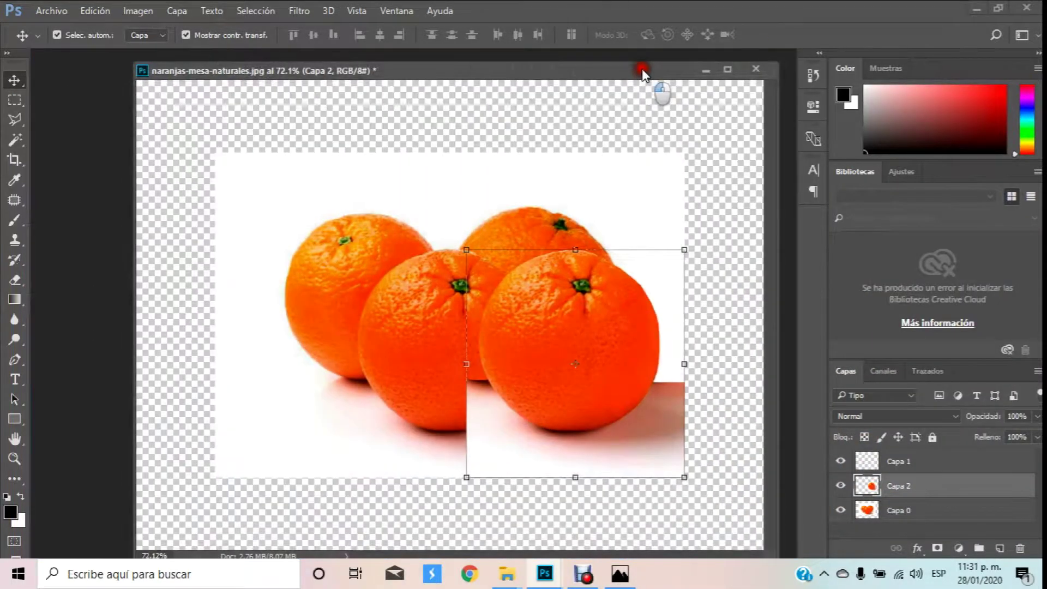
# Zoom in on where the new orange overlaps its neighbour.
pyautogui.click(15, 458)
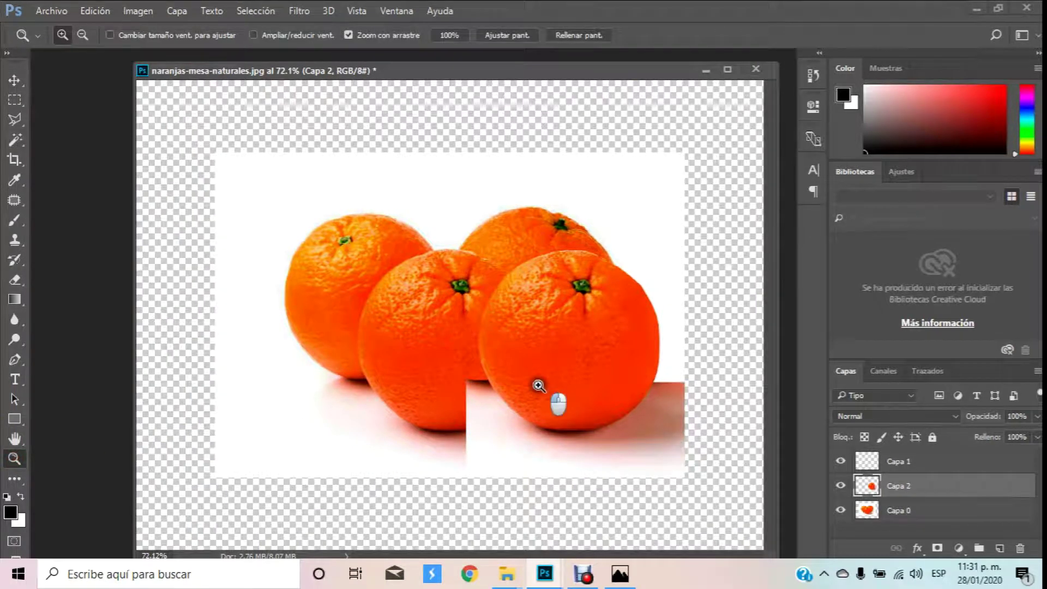
pyautogui.click(545, 360)
pyautogui.click(605, 383)
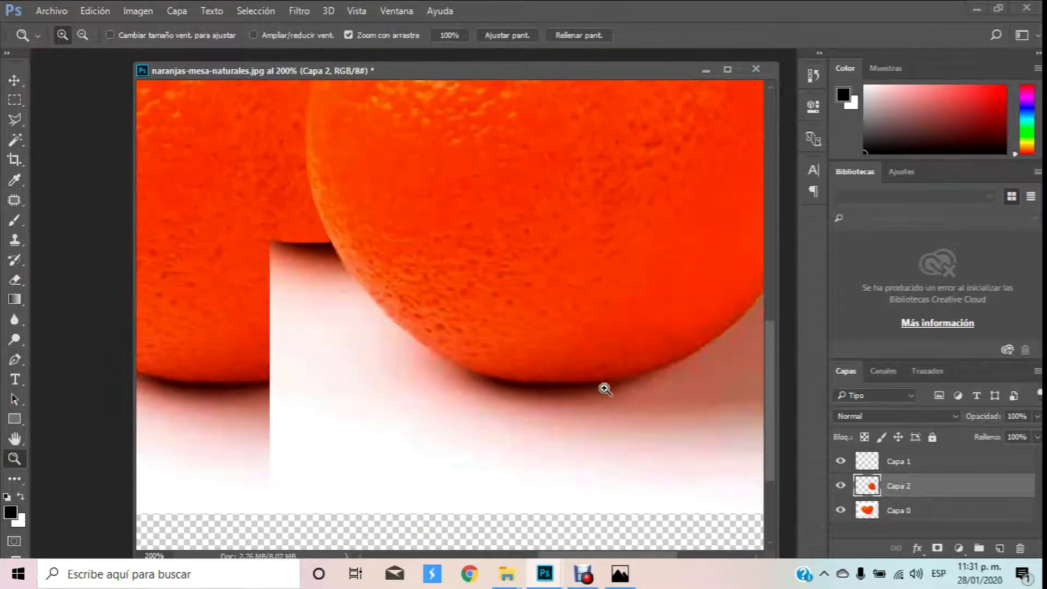
pyautogui.scroll(-2, 513, 359)
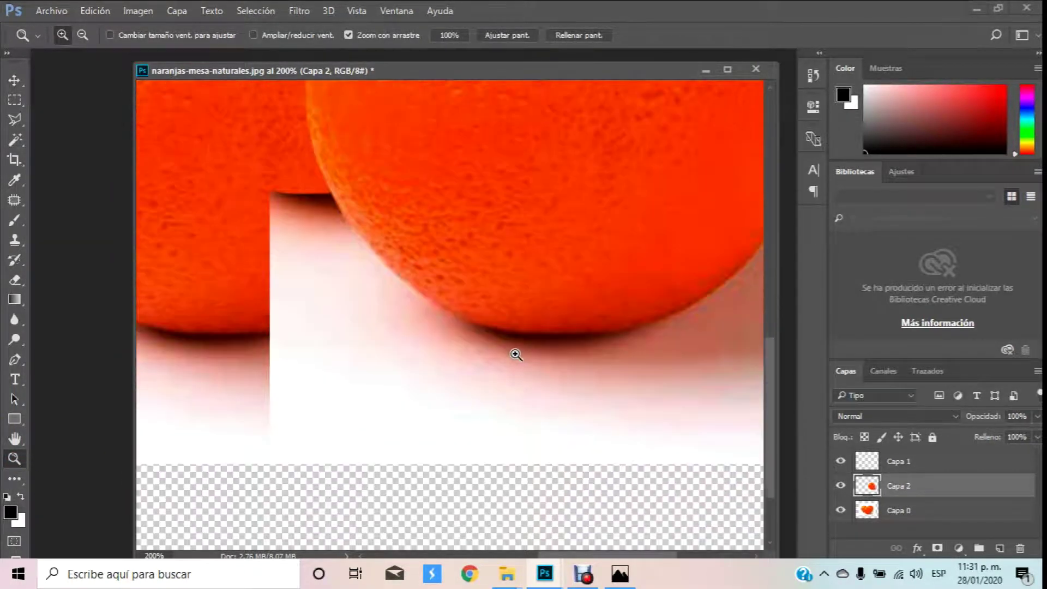
pyautogui.click(12, 81)
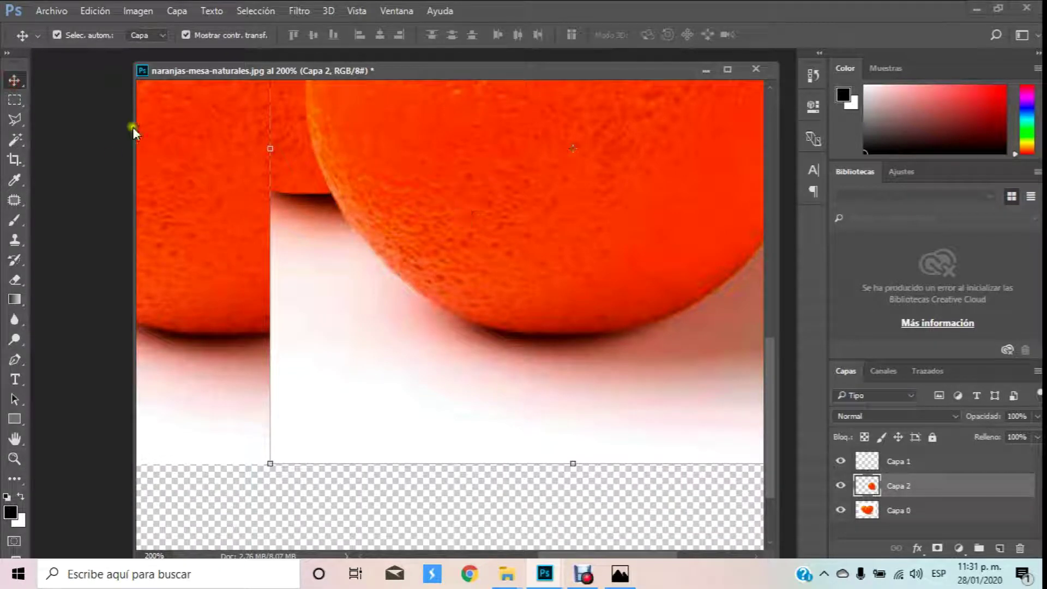
# Lasso and delete Capa 2's white patch over the neighbour, then Magic Wand-select the adjacent white area.
pyautogui.click(18, 117)
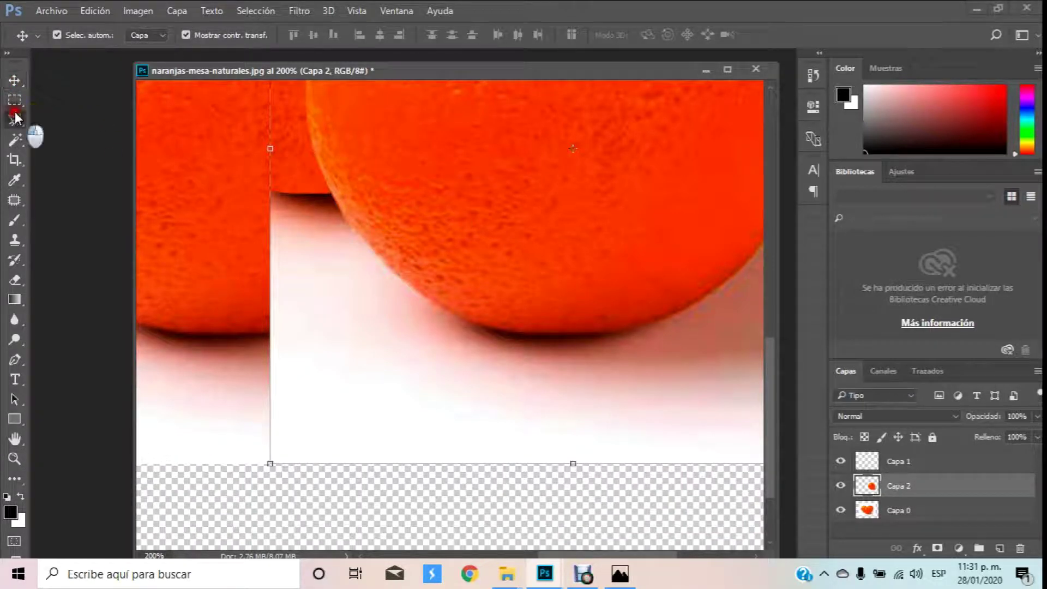
pyautogui.click(303, 166)
pyautogui.click(332, 194)
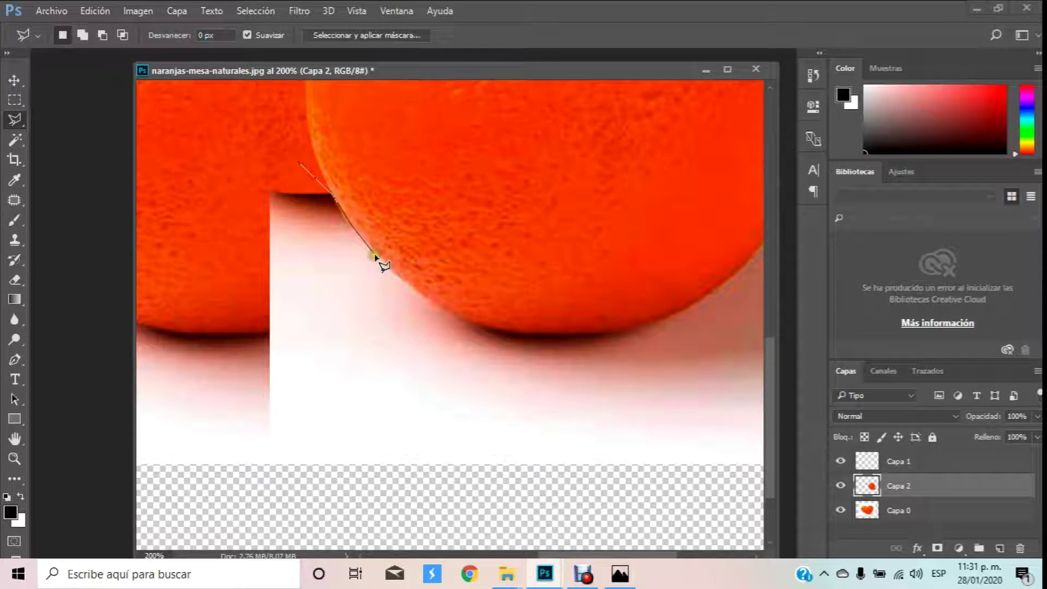
pyautogui.click(471, 321)
pyautogui.click(481, 327)
pyautogui.click(482, 484)
pyautogui.click(246, 473)
pyautogui.click(222, 102)
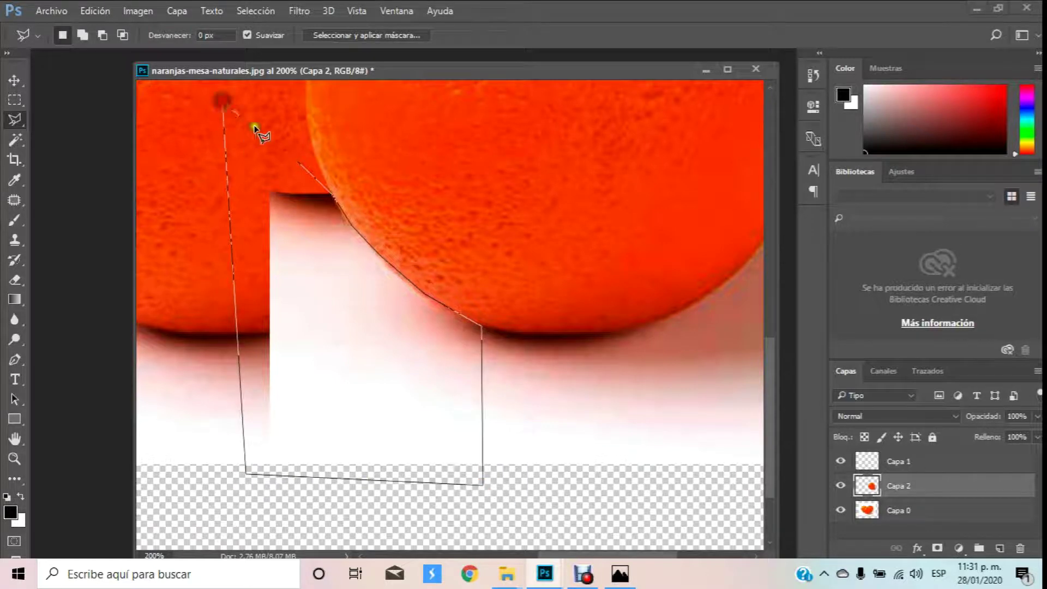
pyautogui.click(297, 163)
pyautogui.press('Delete')
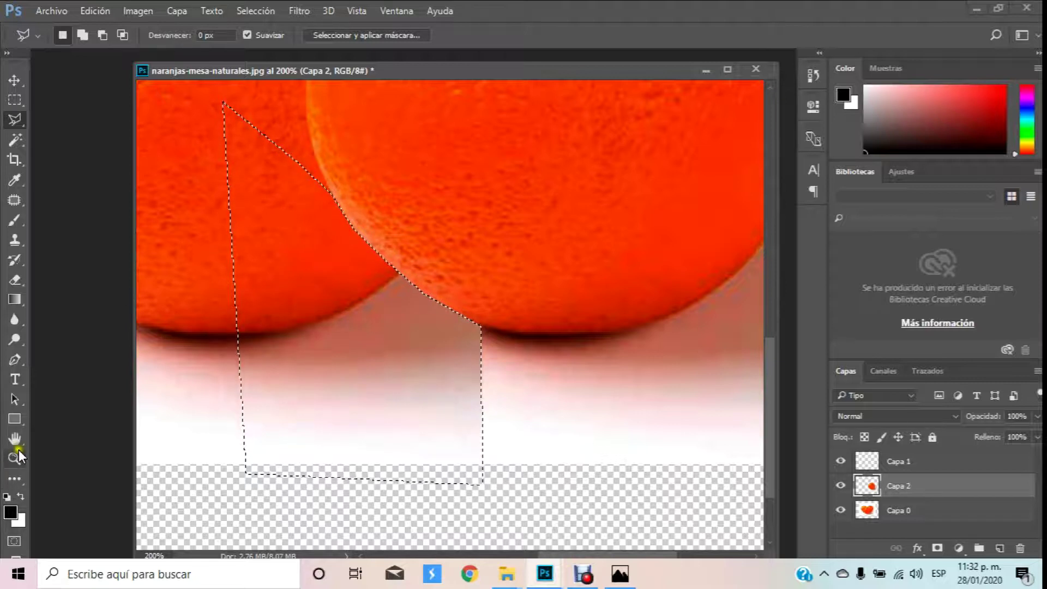
pyautogui.click(15, 140)
pyautogui.click(582, 395)
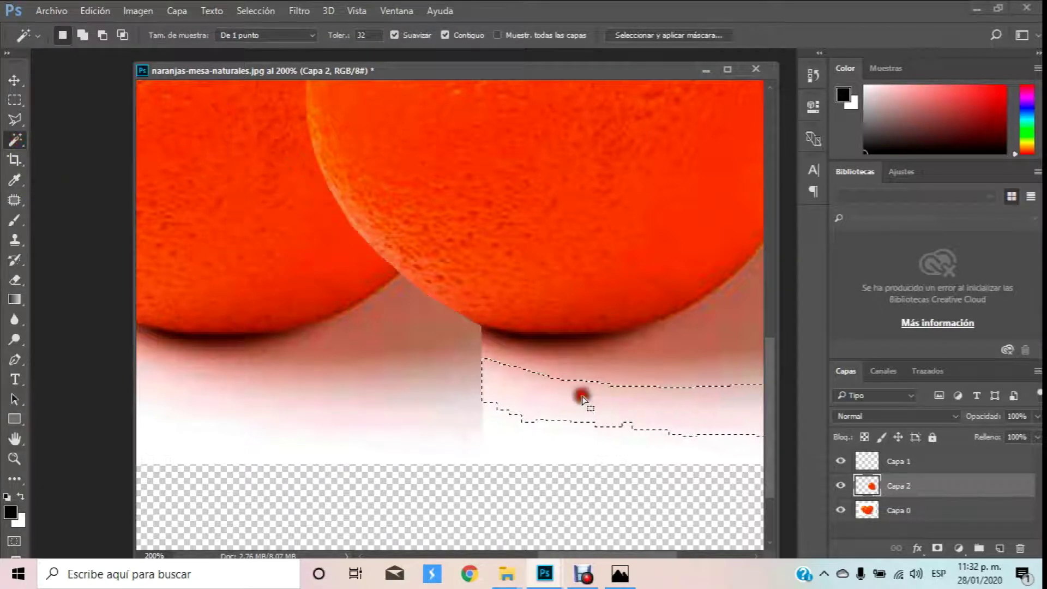
# Deselect with Ctrl+D and fit the four-orange composite on screen via Encajar en pantalla.
pyautogui.click(613, 366)
pyautogui.hotkey('ctrl', 'd')
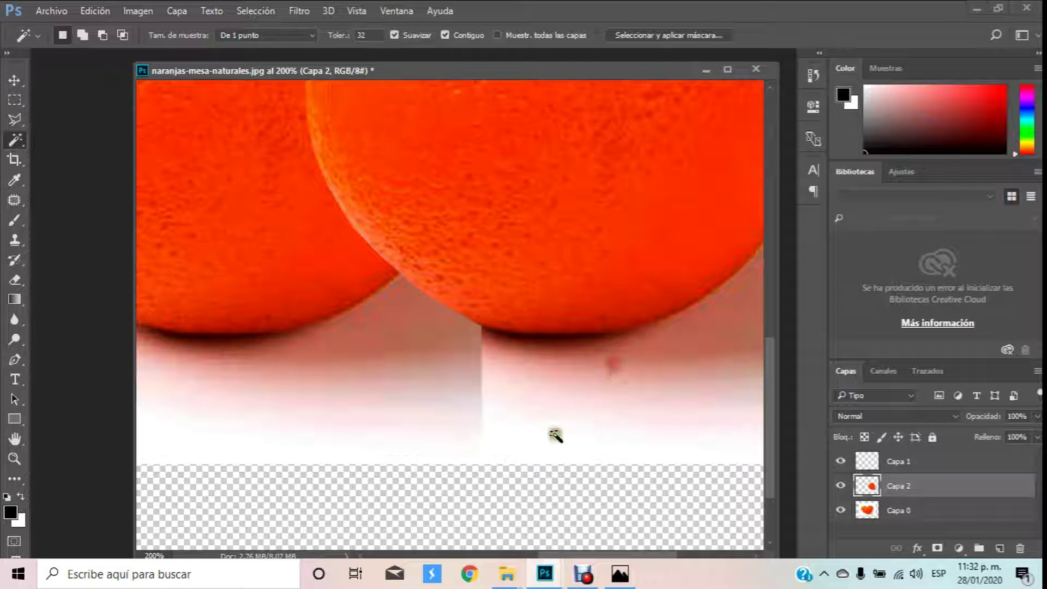
pyautogui.click(15, 459)
pyautogui.rightClick(428, 300)
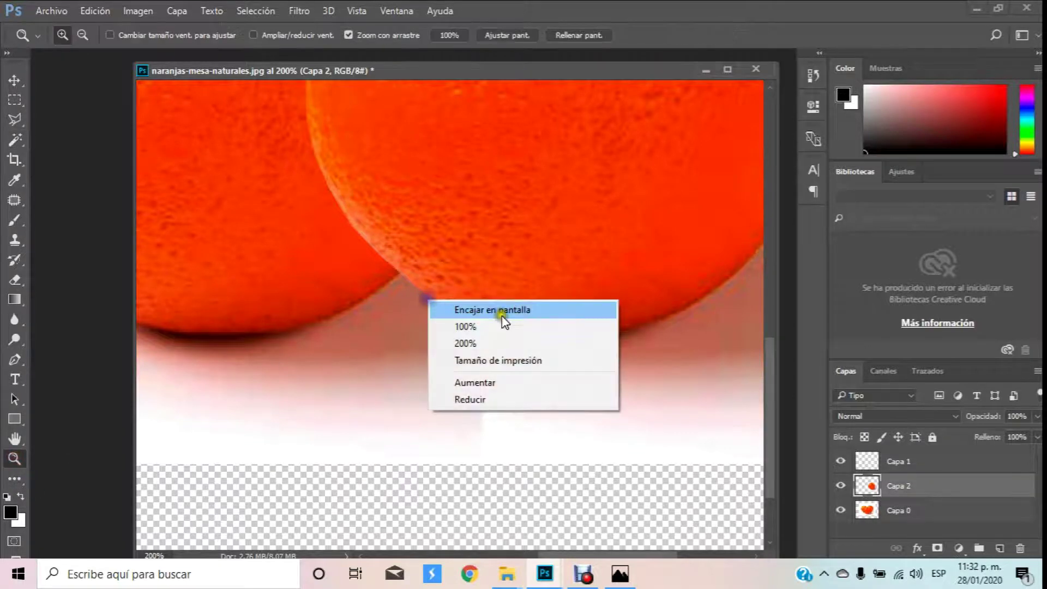
pyautogui.click(498, 312)
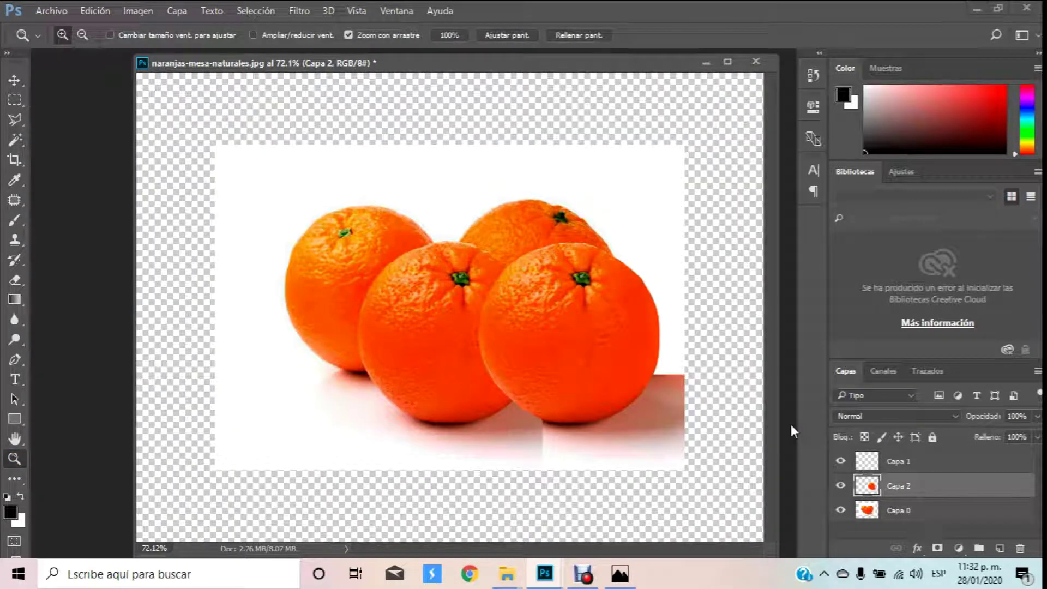
pyautogui.click(18, 82)
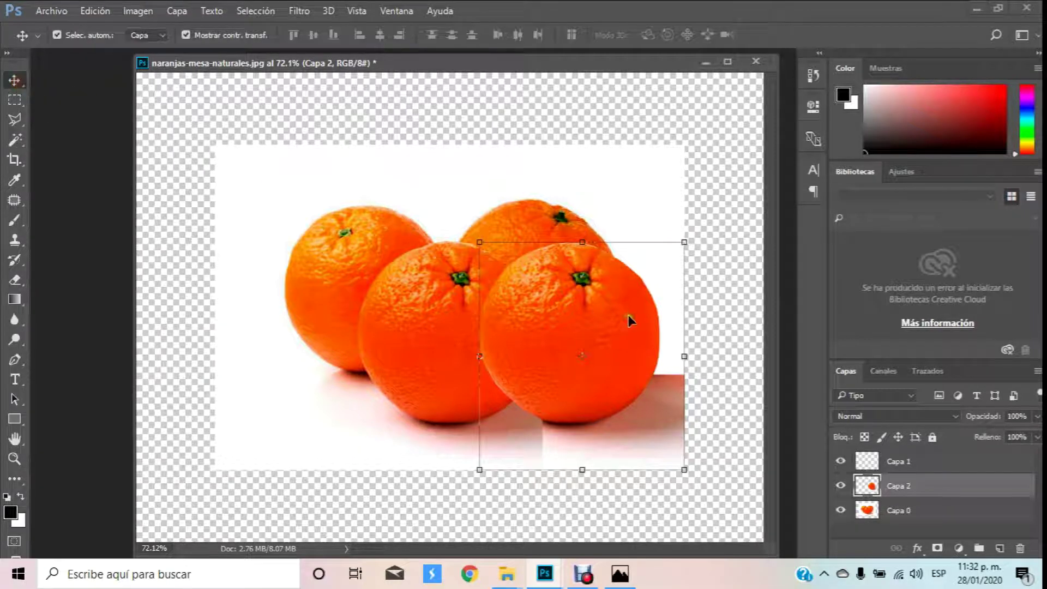
# Duplicate the front-right orange layer Capa 2 as Capa 2 copia.
pyautogui.click(685, 242)
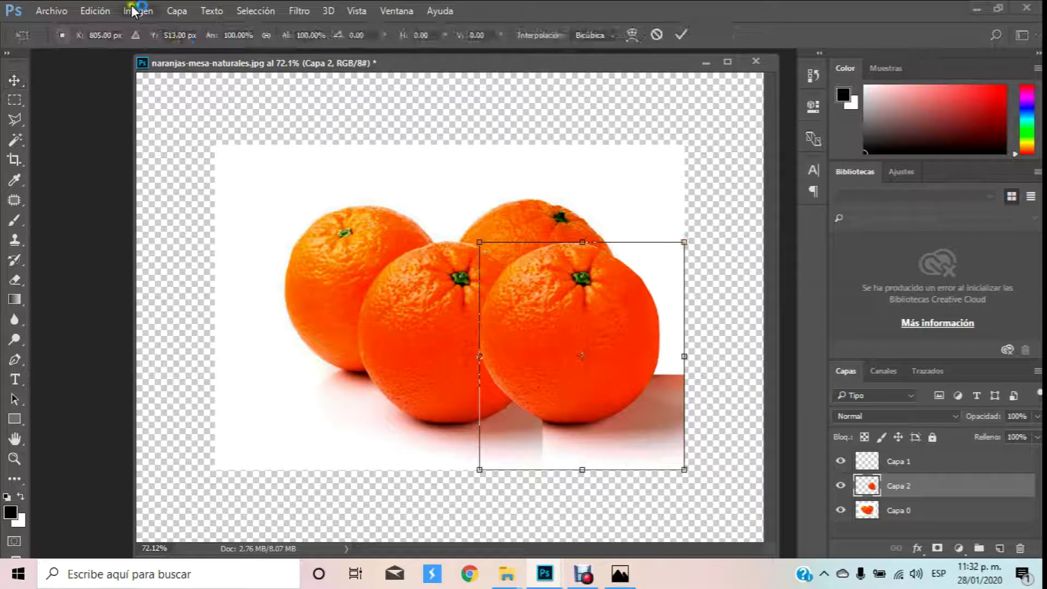
pyautogui.rightClick(946, 491)
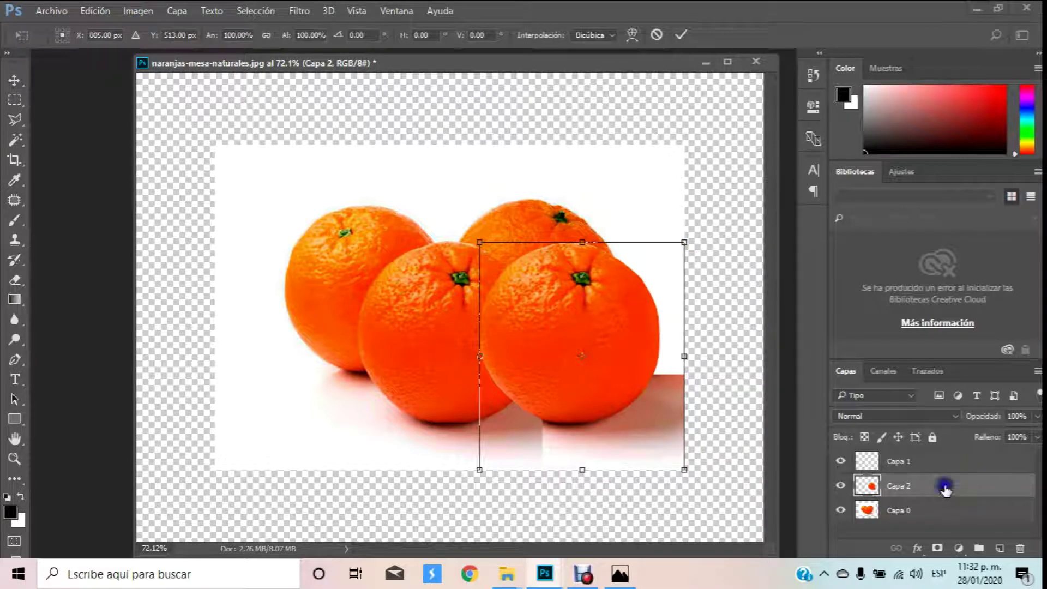
pyautogui.click(14, 80)
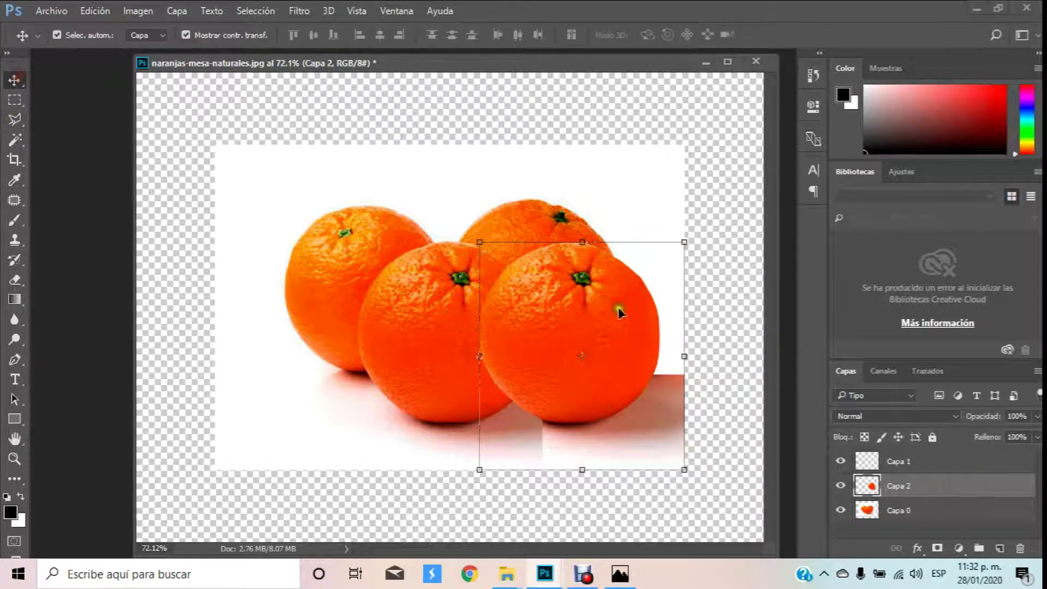
pyautogui.rightClick(964, 490)
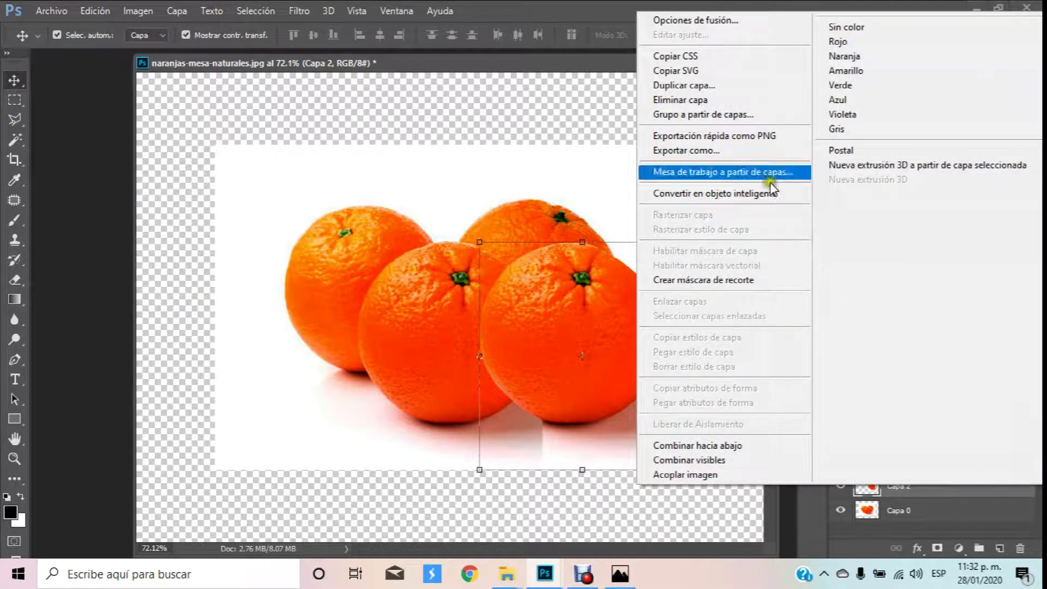
pyautogui.click(753, 87)
pyautogui.click(682, 164)
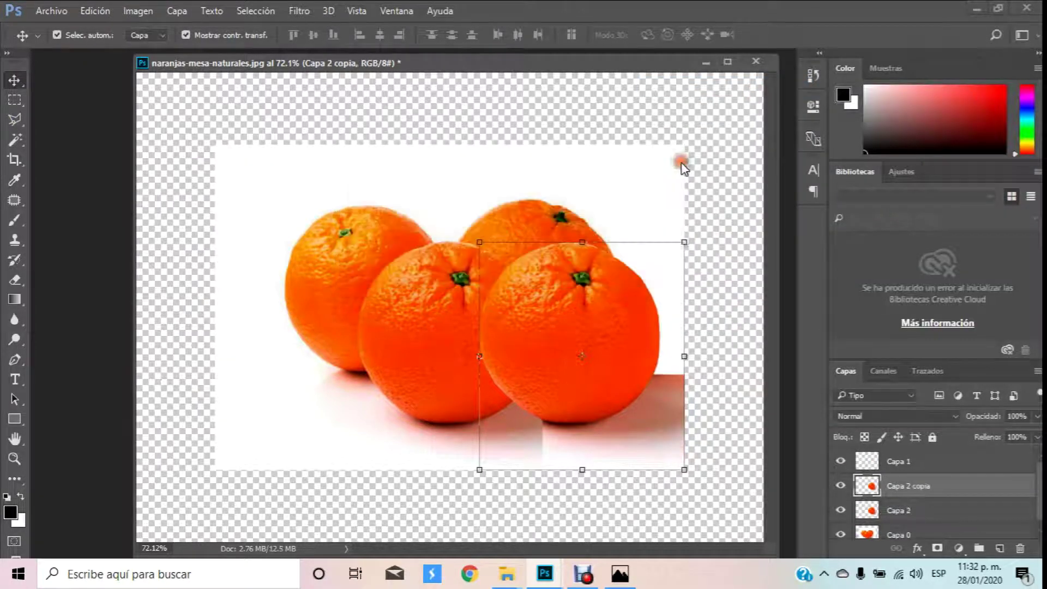
# Drag Capa 2 copia to the left front as a fifth orange.
pyautogui.moveTo(652, 327); pyautogui.dragTo(389, 328)
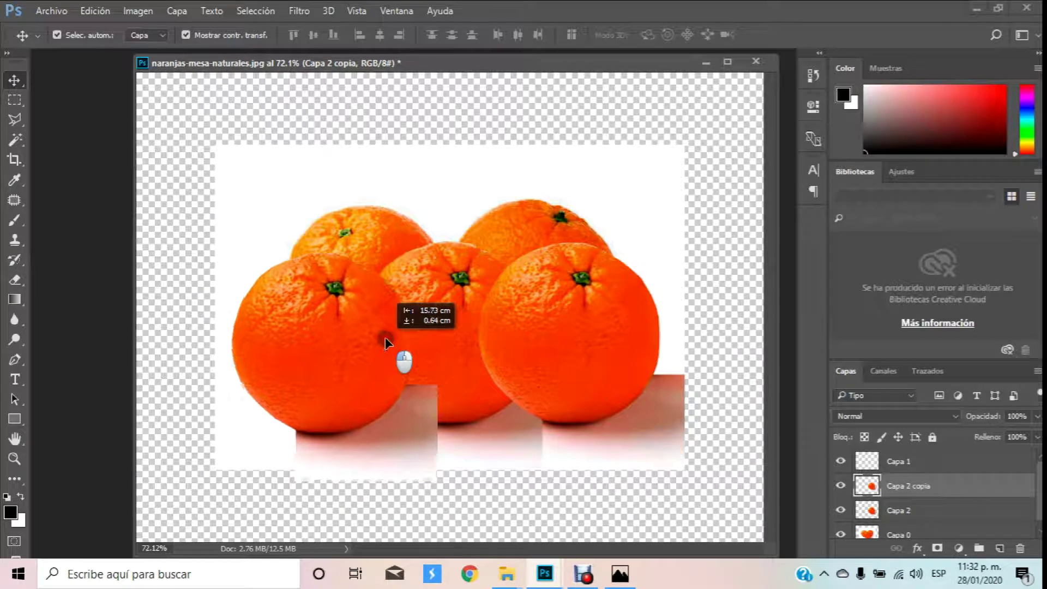
pyautogui.moveTo(389, 332); pyautogui.dragTo(365, 351)
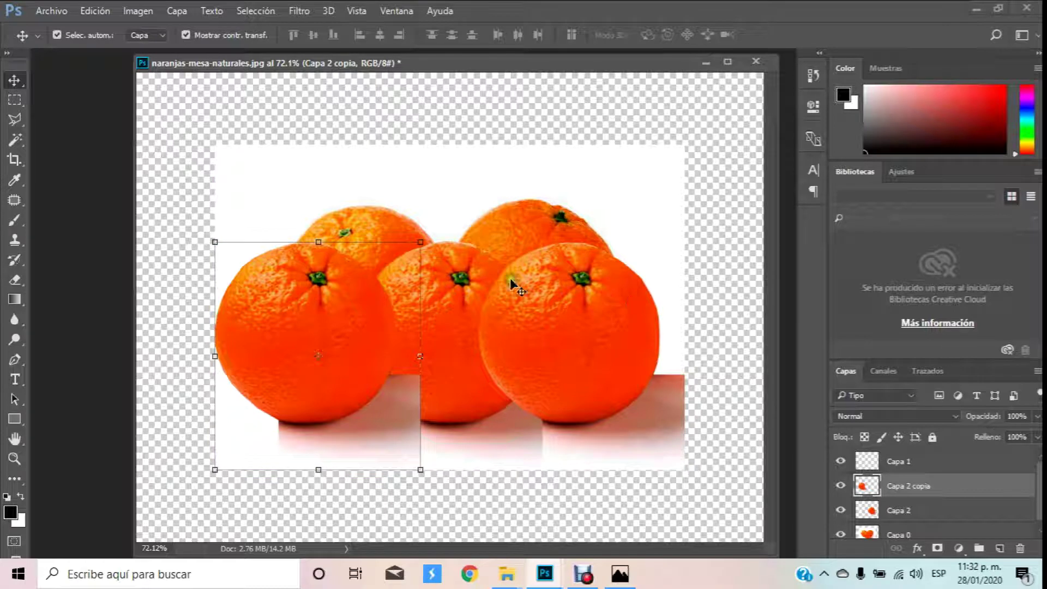
pyautogui.click(418, 240)
pyautogui.rightClick(419, 239)
pyautogui.click(371, 292)
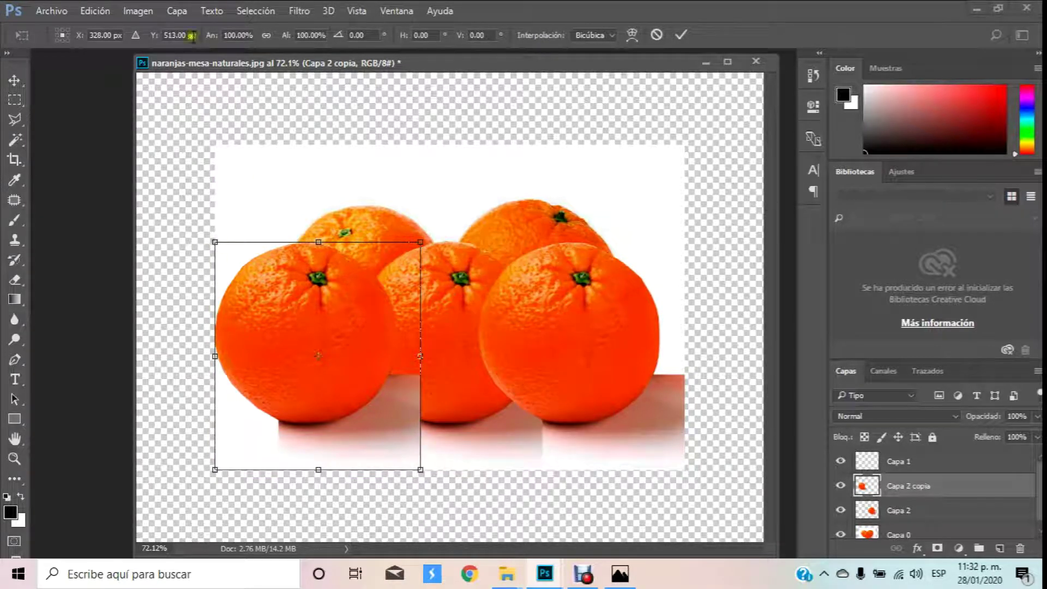
pyautogui.click(14, 80)
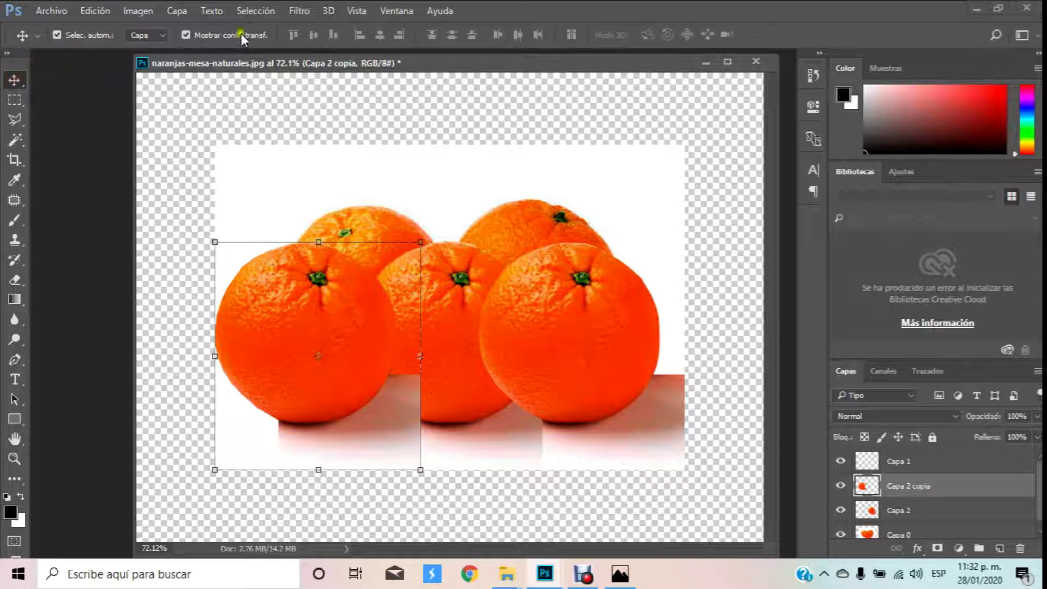
pyautogui.click(185, 35)
pyautogui.click(185, 35)
# Flip Capa 2 copia with Voltear horizontal, nudge it left, and apply the transform.
pyautogui.click(424, 238)
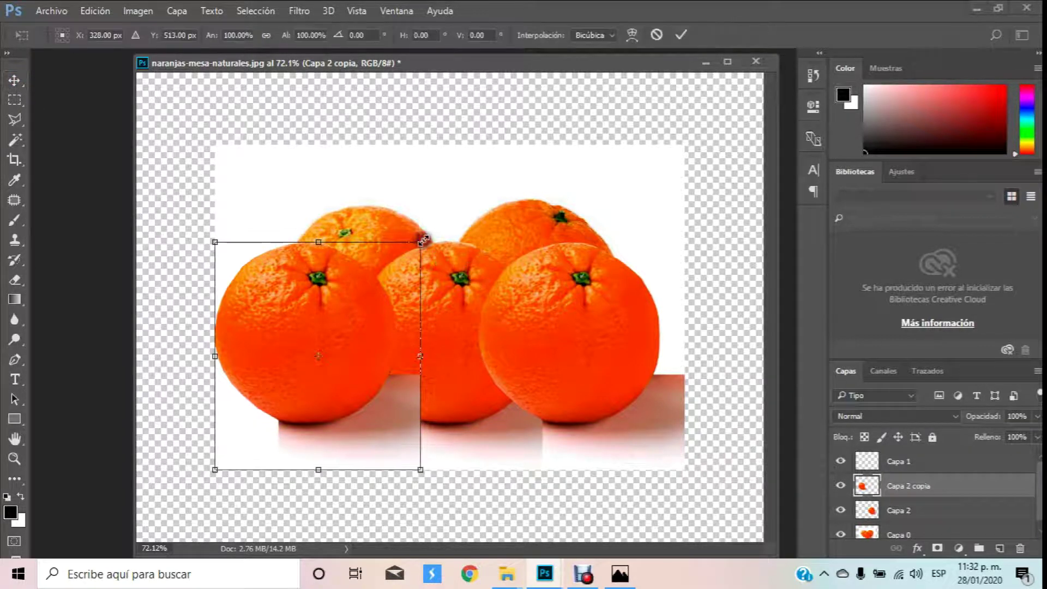
pyautogui.rightClick(424, 243)
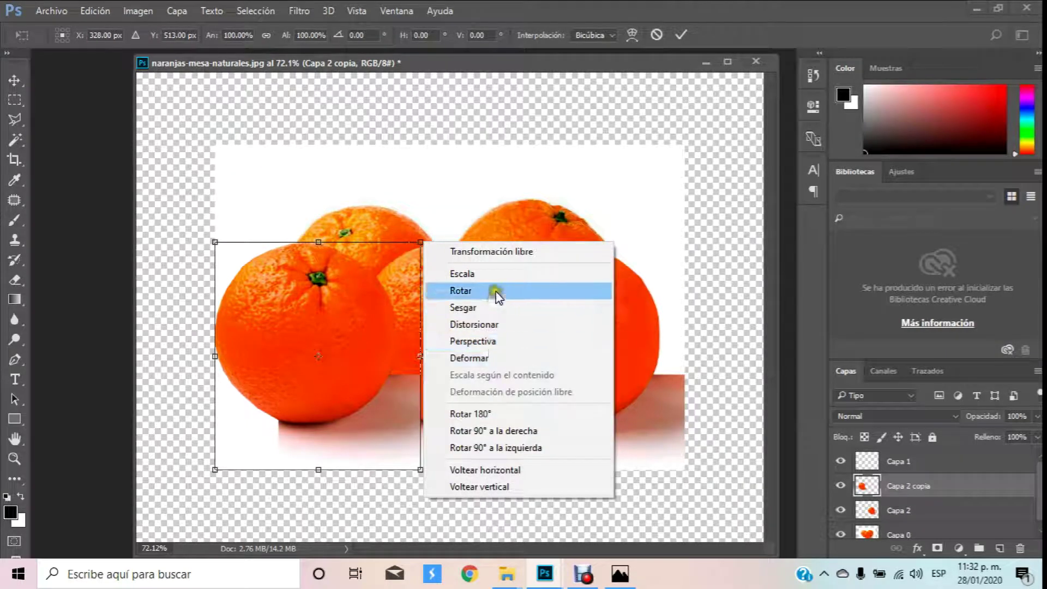
pyautogui.click(517, 473)
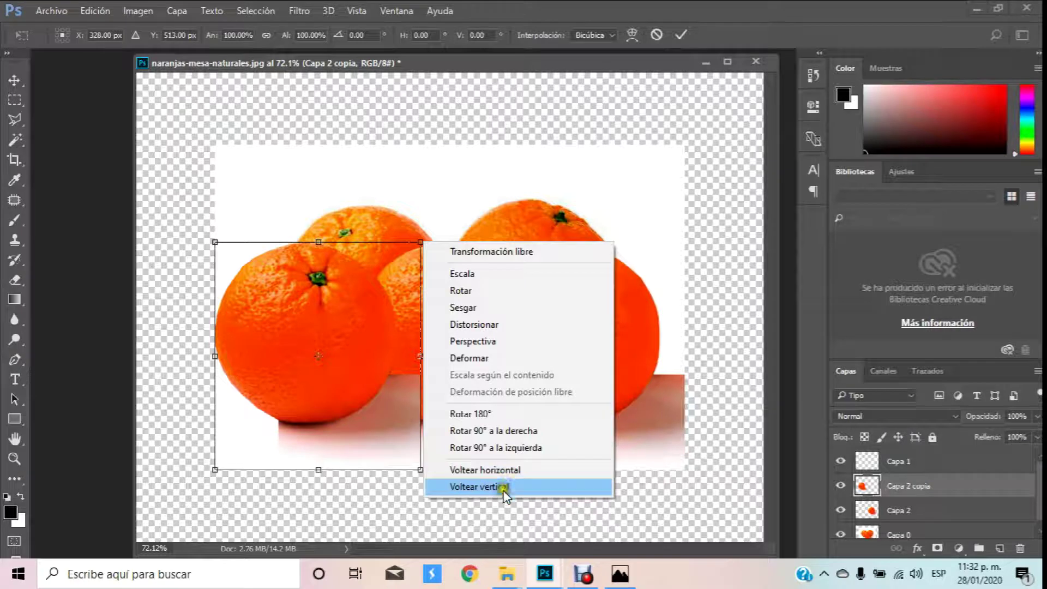
pyautogui.click(502, 470)
pyautogui.moveTo(366, 334)
pyautogui.mouseDown()
pyautogui.moveTo(346, 337)
pyautogui.moveTo(353, 342)
pyautogui.mouseUp()
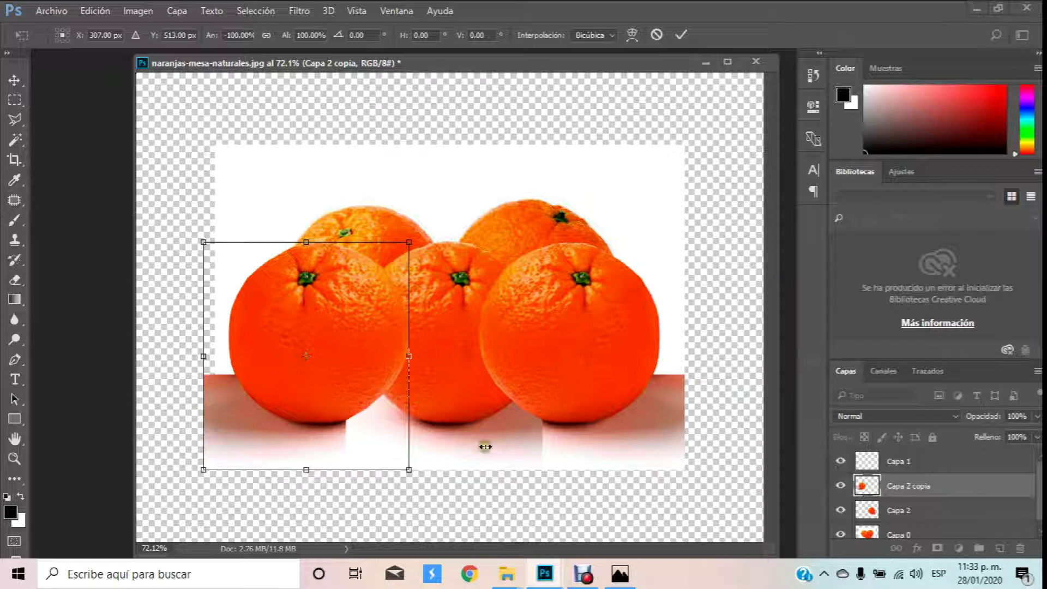
pyautogui.click(14, 80)
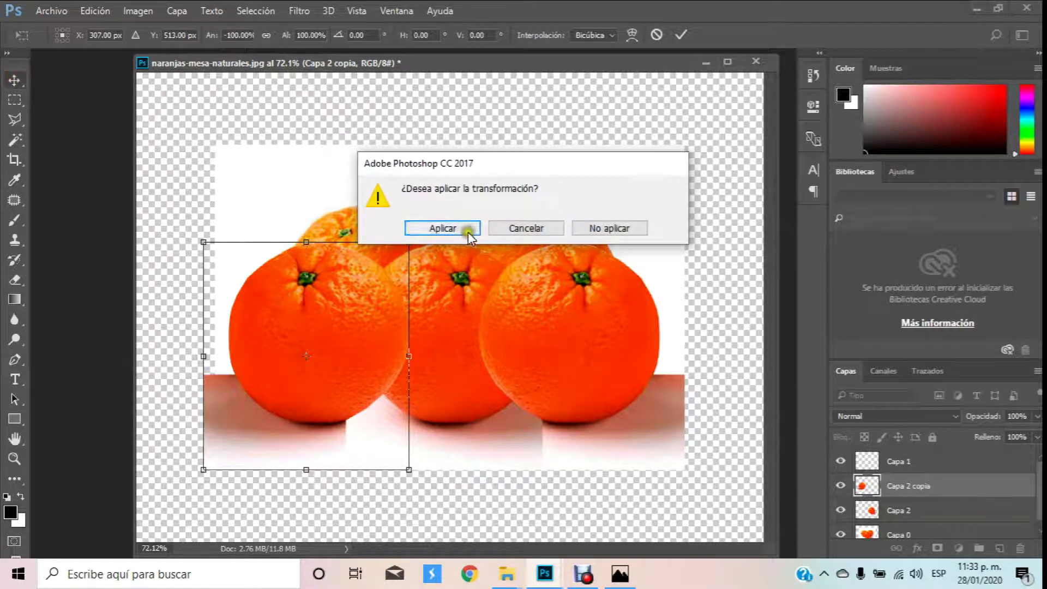
pyautogui.click(468, 231)
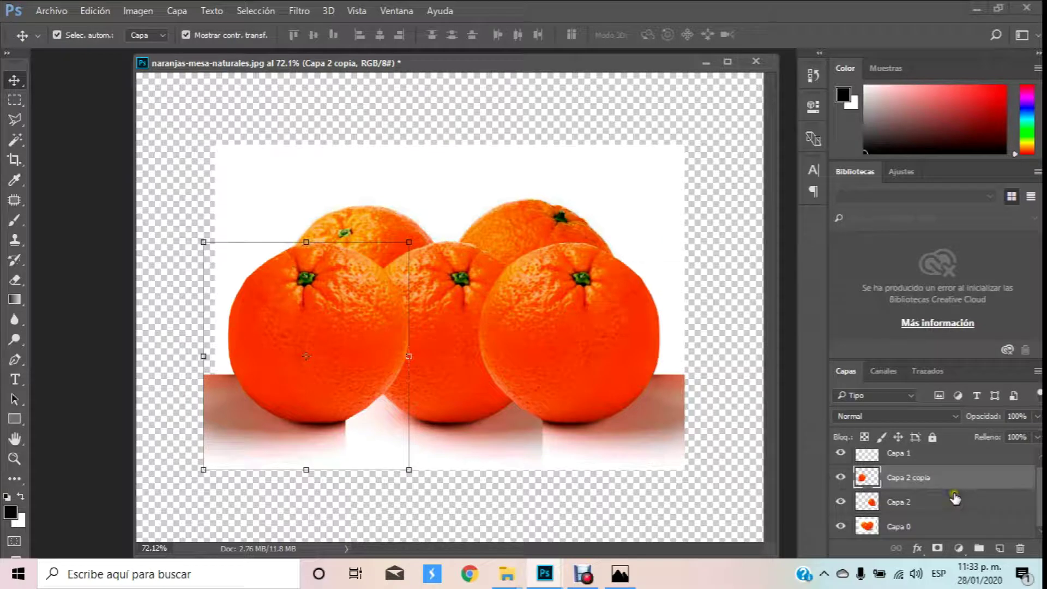
# Select layer Capa 0 and zoom in below the left and middle oranges.
pyautogui.click(928, 528)
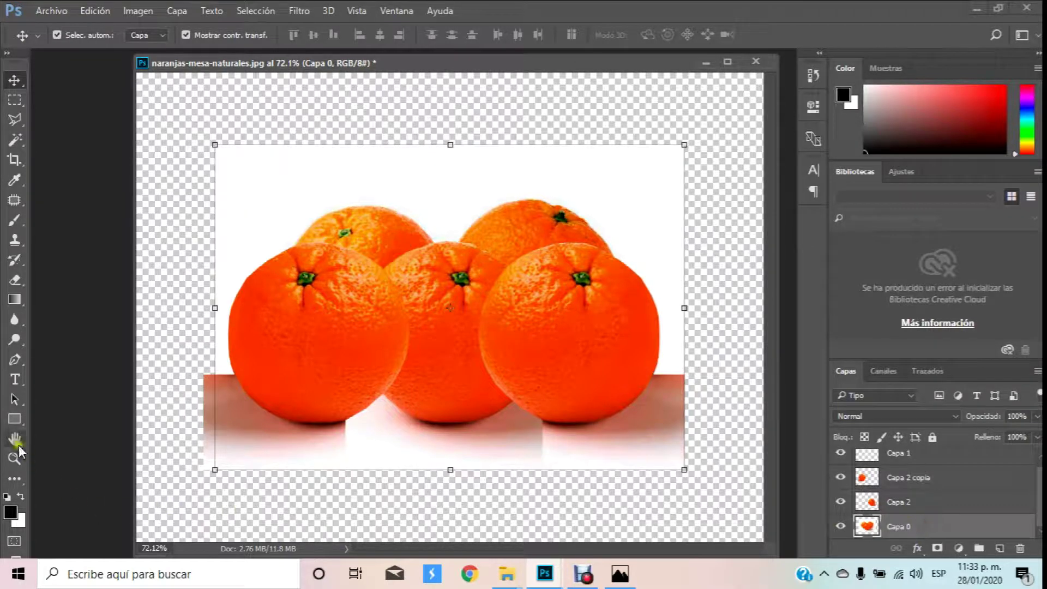
pyautogui.click(14, 458)
pyautogui.click(391, 464)
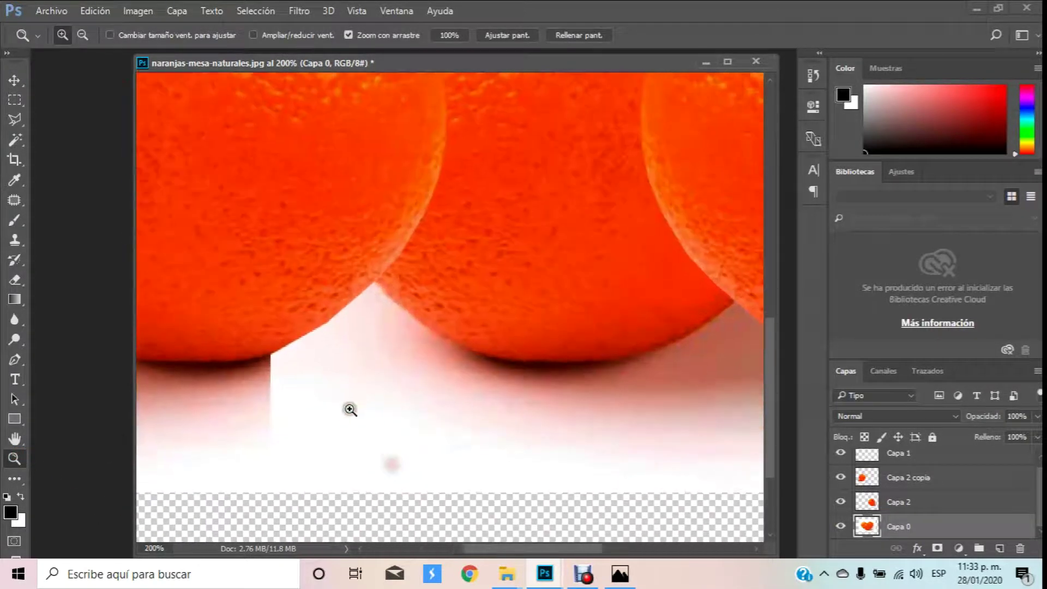
# Trace the white patch between the front orange shadows with the Polygonal Lasso and delete it.
pyautogui.click(10, 122)
pyautogui.click(233, 504)
pyautogui.click(501, 502)
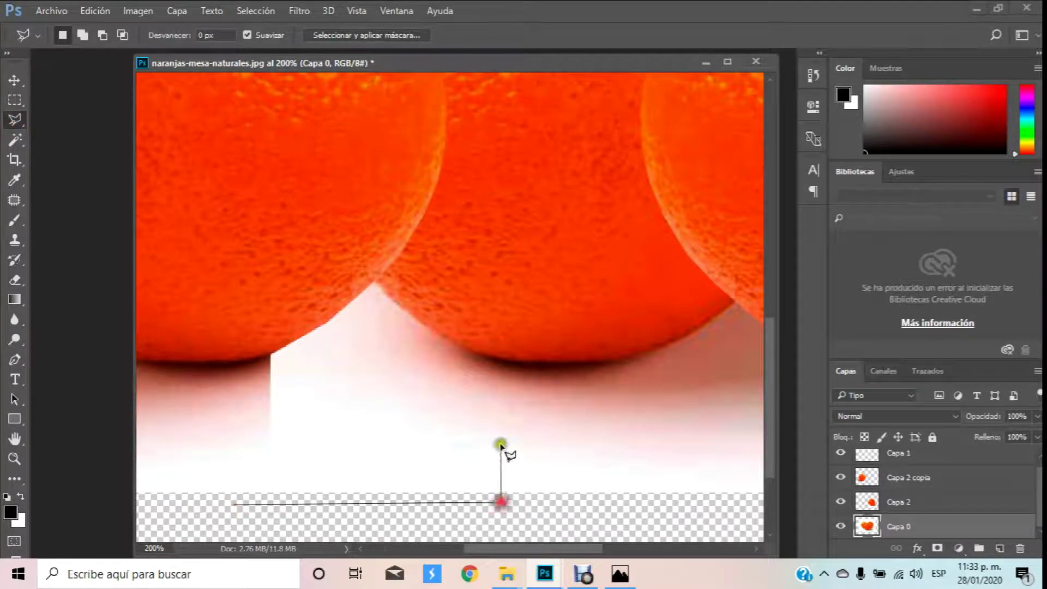
pyautogui.click(501, 385)
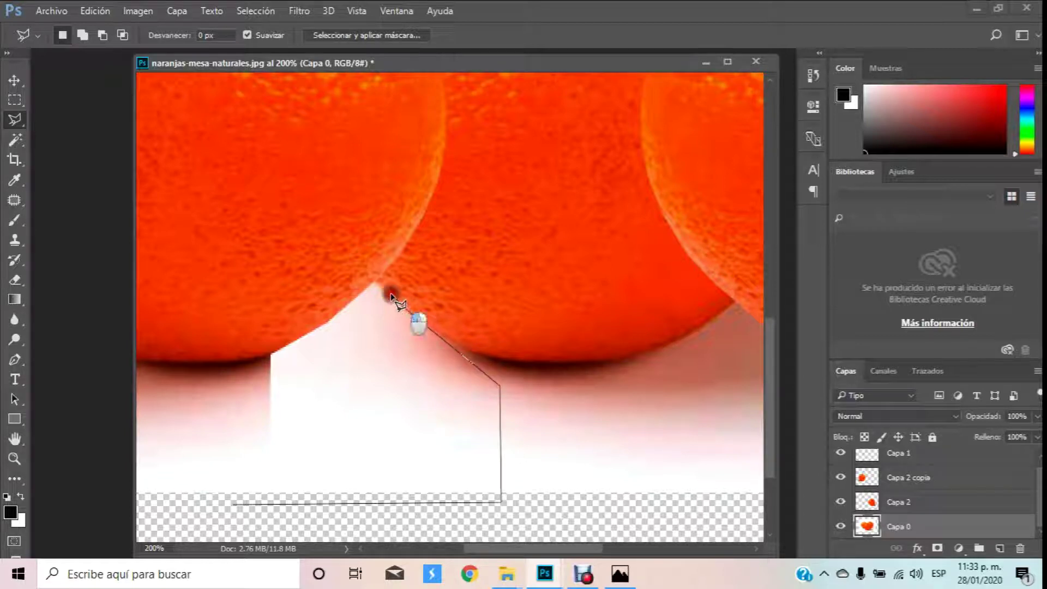
pyautogui.click(349, 234)
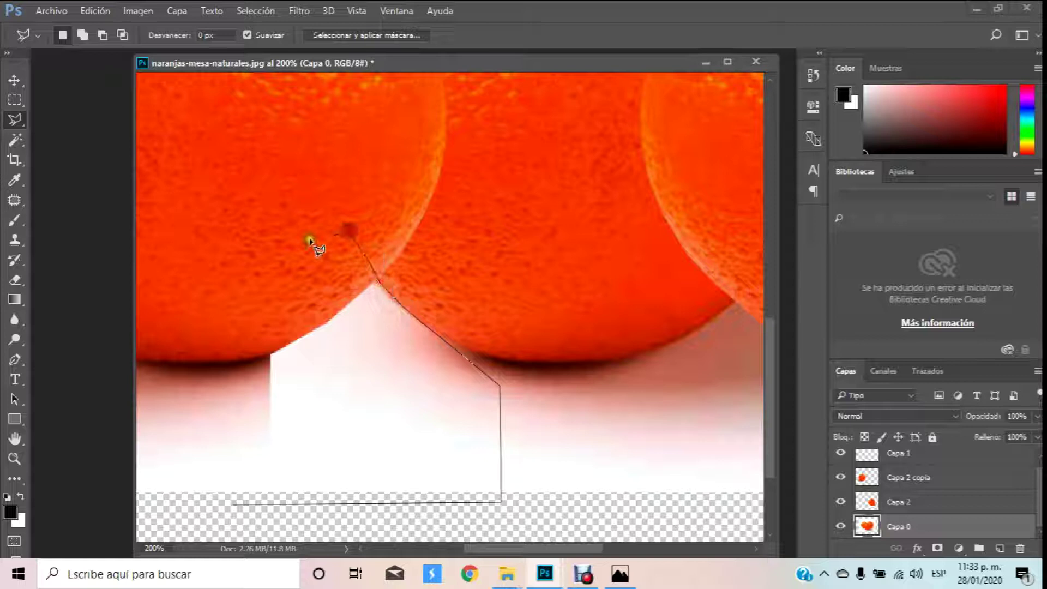
pyautogui.click(213, 246)
pyautogui.click(220, 419)
pyautogui.click(213, 502)
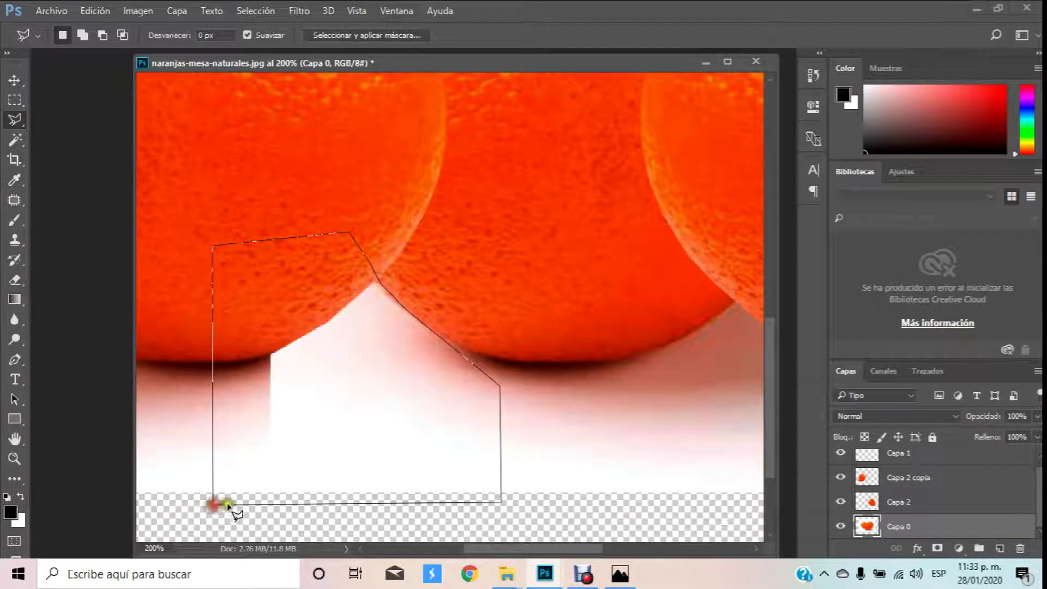
pyautogui.click(233, 504)
pyautogui.press('Delete')
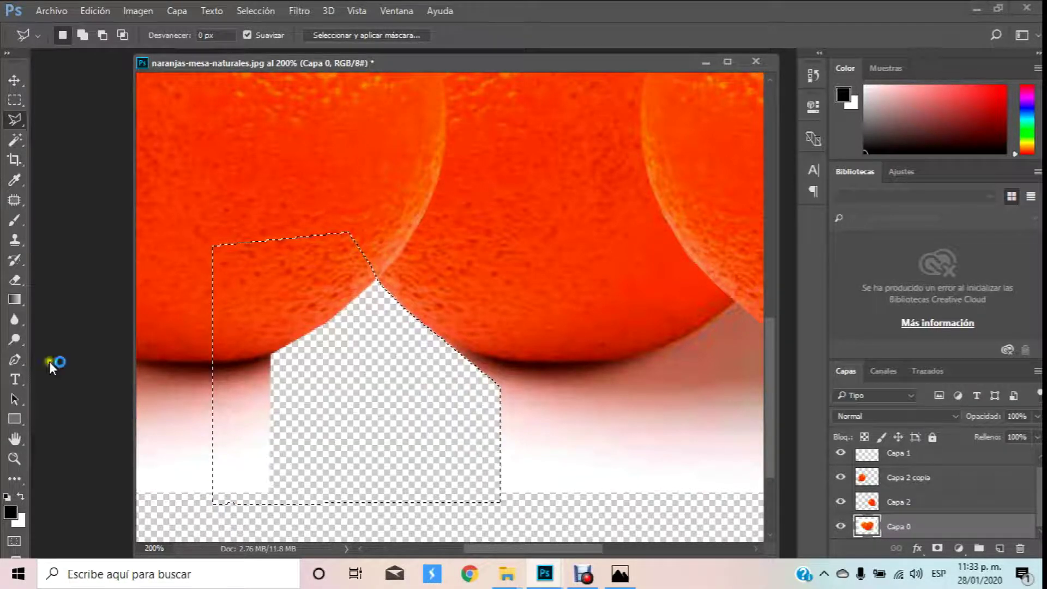
# Clear the selection and fit the five-orange composite on screen with Encajar en pantalla.
pyautogui.moveTo(433, 392); pyautogui.dragTo(465, 438)
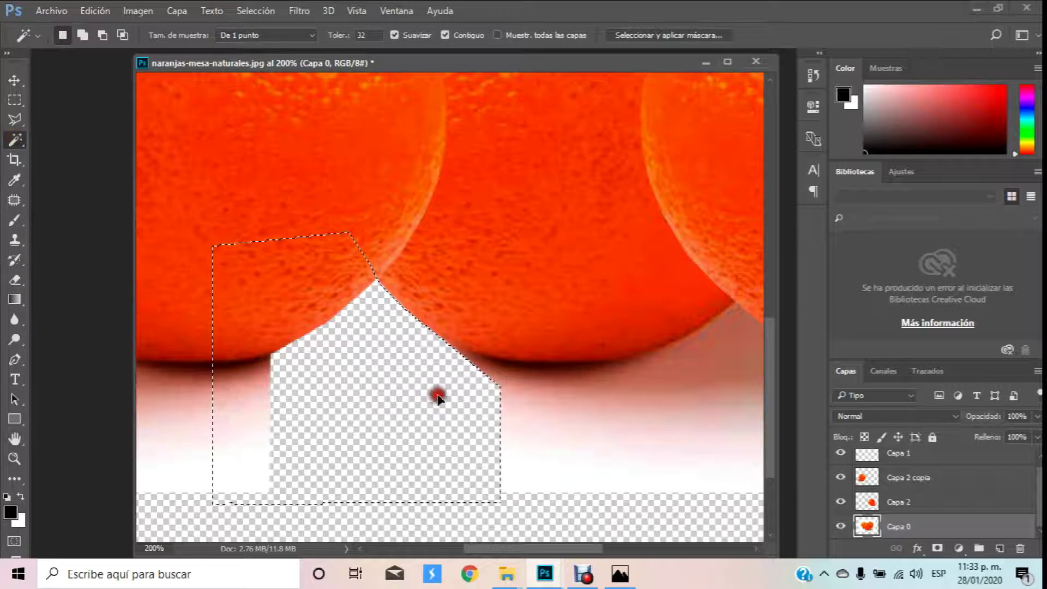
pyautogui.click(543, 496)
pyautogui.click(80, 484)
pyautogui.click(14, 459)
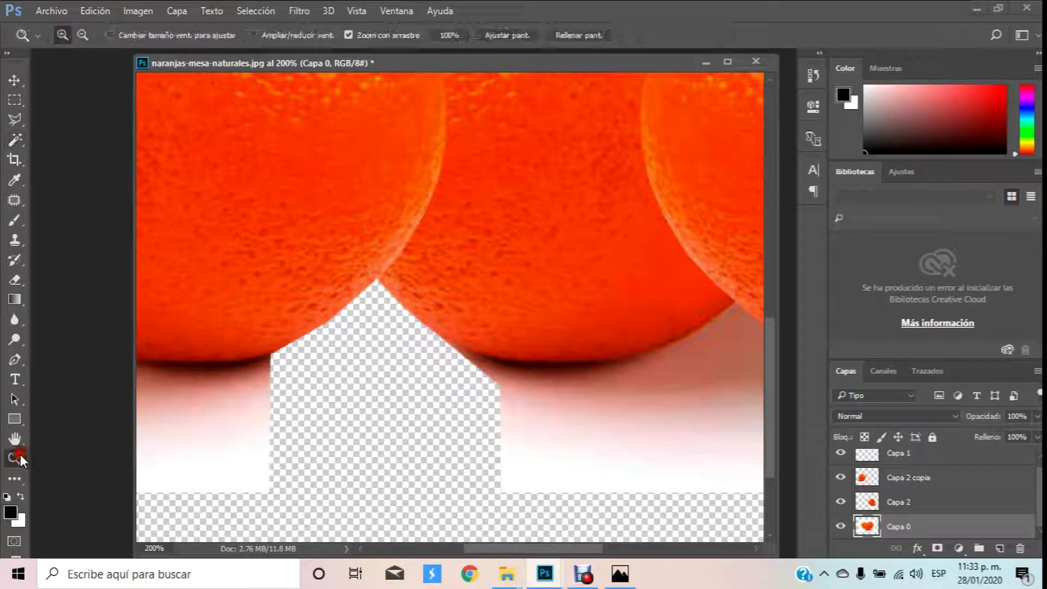
pyautogui.rightClick(339, 331)
pyautogui.press('Escape')
pyautogui.rightClick(433, 349)
pyautogui.press('Escape')
pyautogui.rightClick(433, 372)
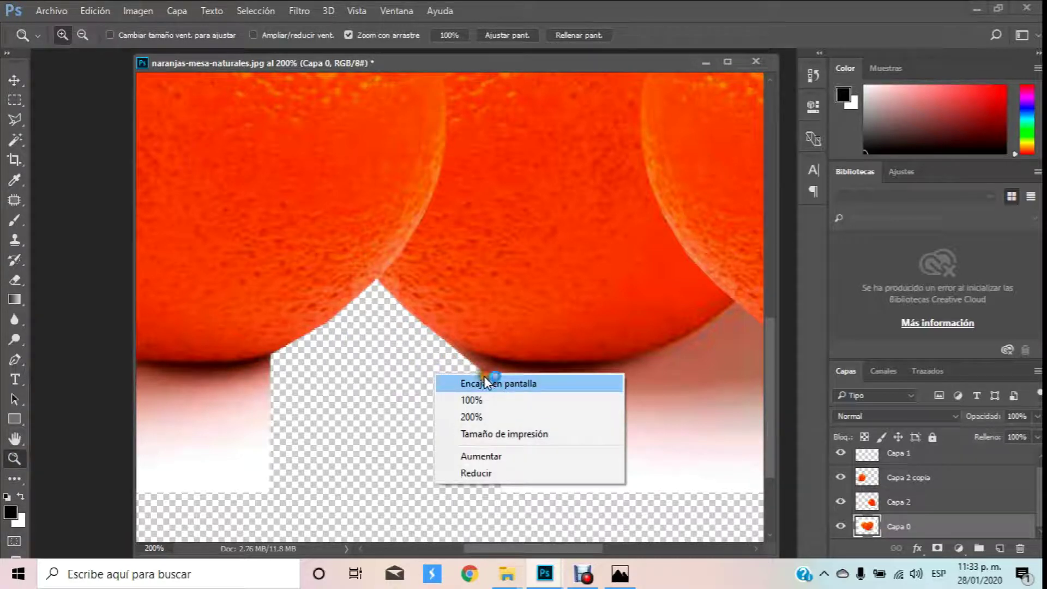
pyautogui.click(488, 383)
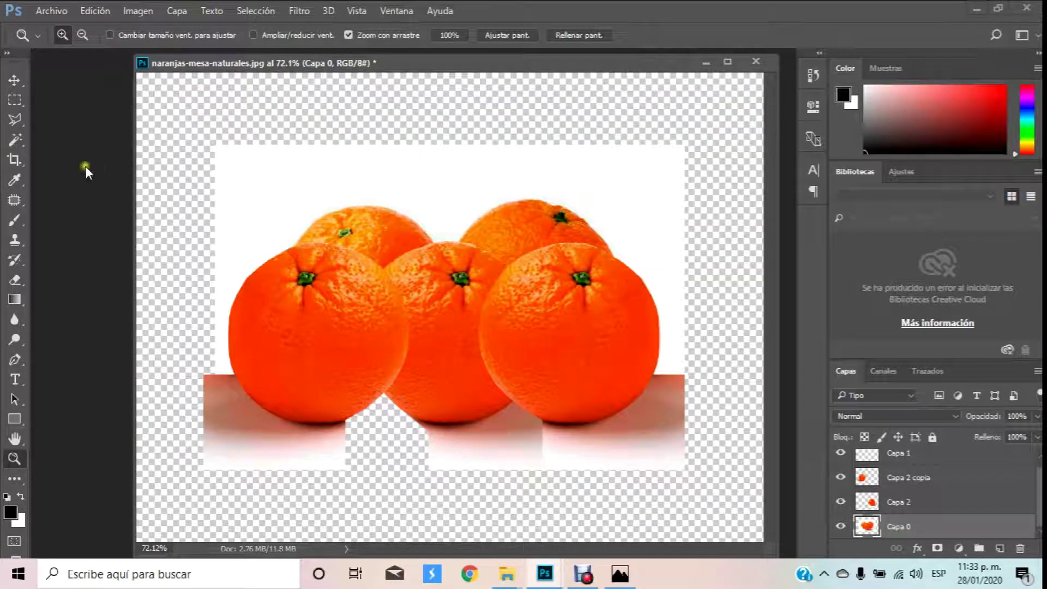
# Bring copia 6 beside the composite and crop it to a narrow upright shadow strip.
pyautogui.click(13, 82)
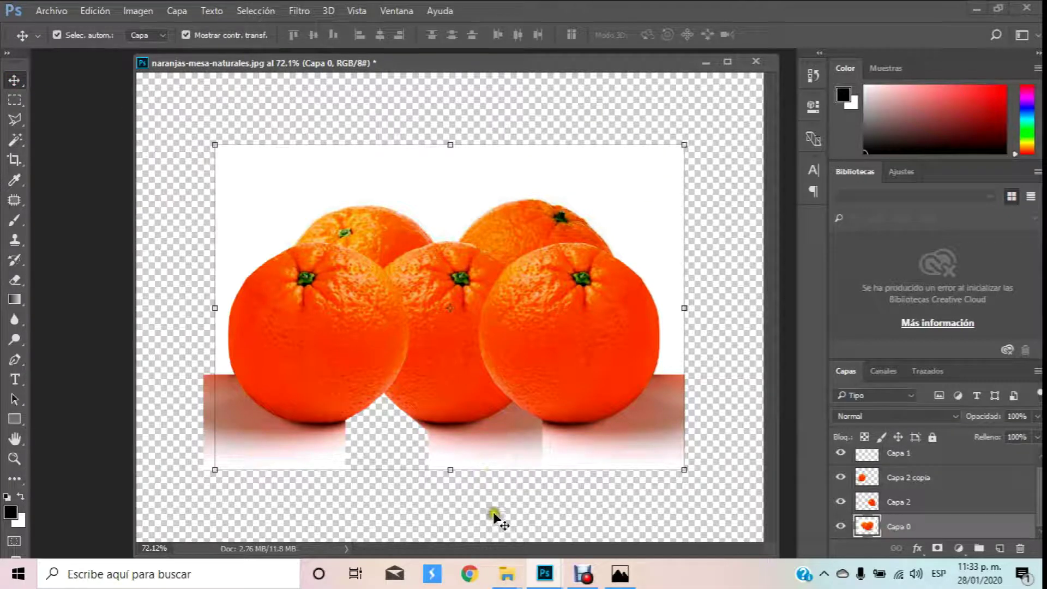
pyautogui.click(542, 574)
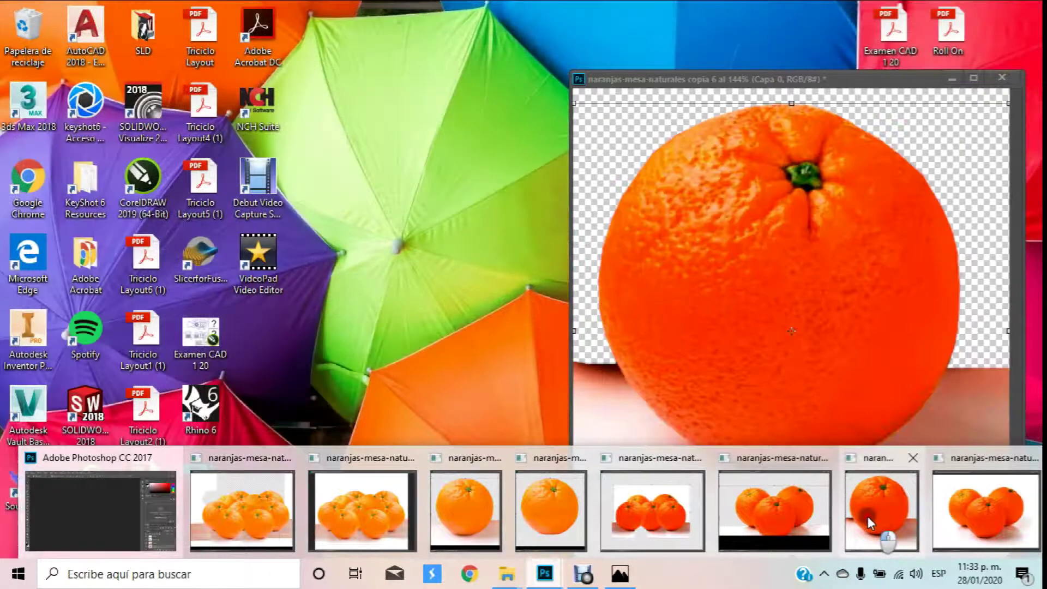
pyautogui.click(868, 518)
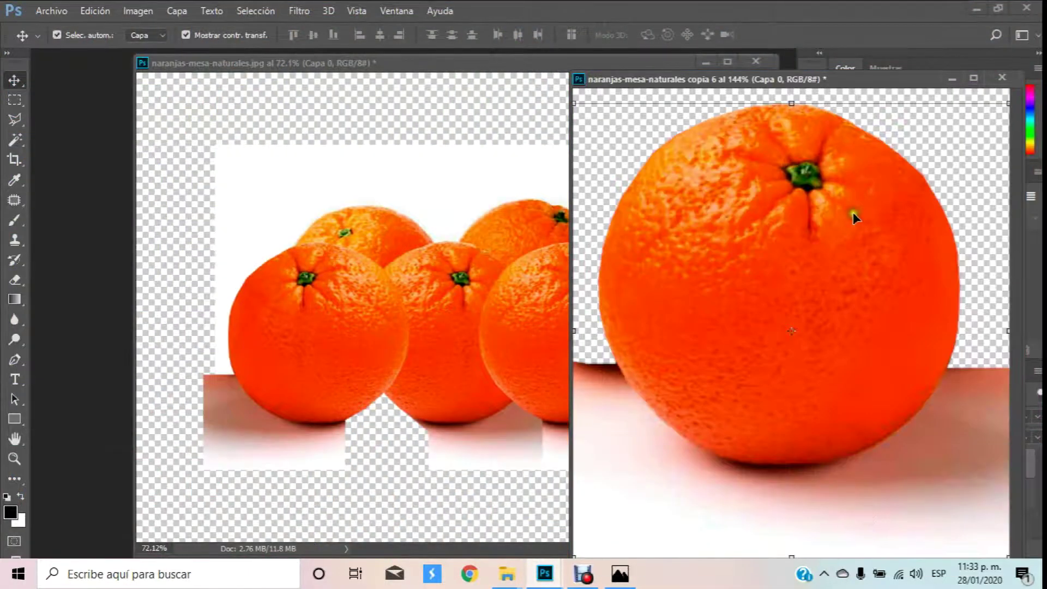
pyautogui.moveTo(889, 90); pyautogui.dragTo(420, 60)
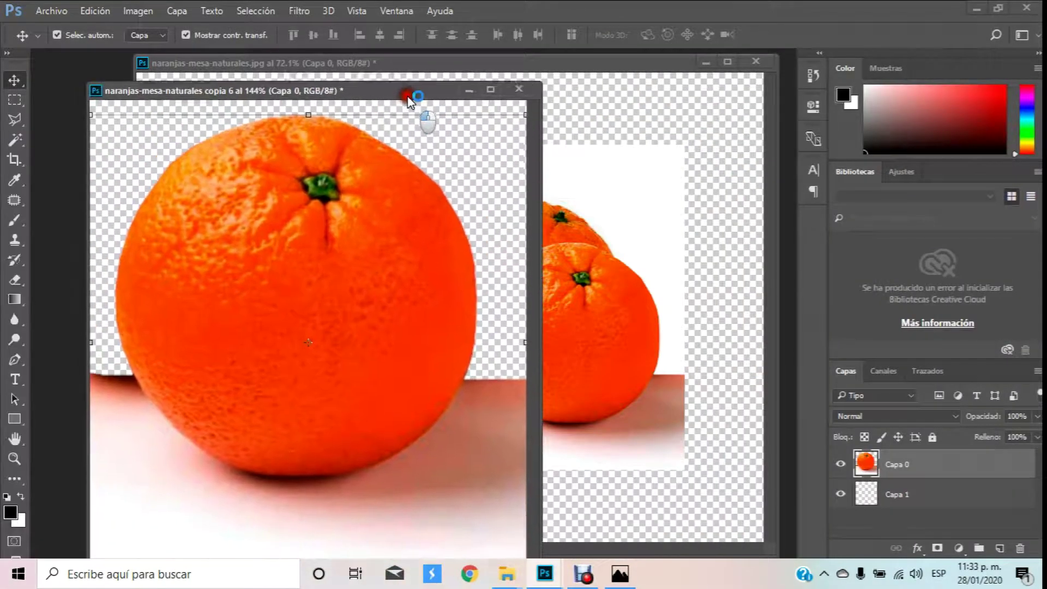
pyautogui.click(16, 159)
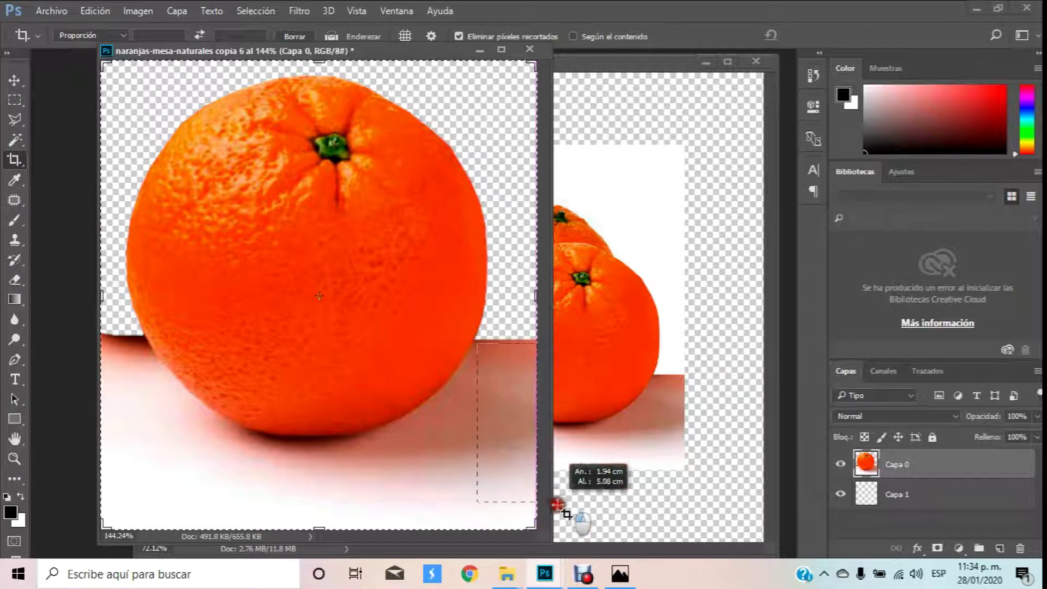
pyautogui.moveTo(478, 346); pyautogui.dragTo(568, 543)
pyautogui.doubleClick(317, 257)
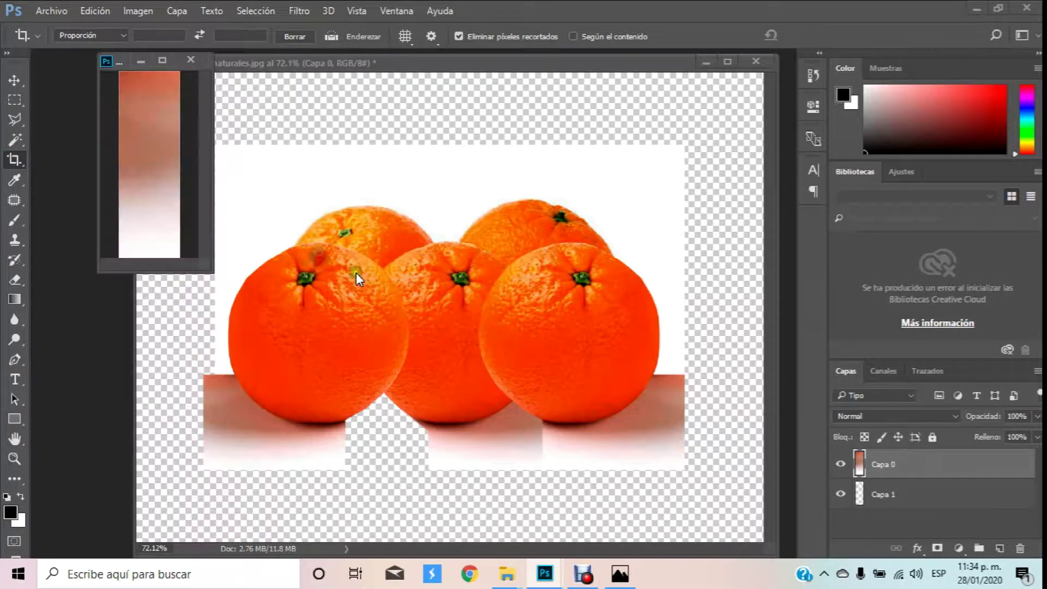
pyautogui.click(16, 78)
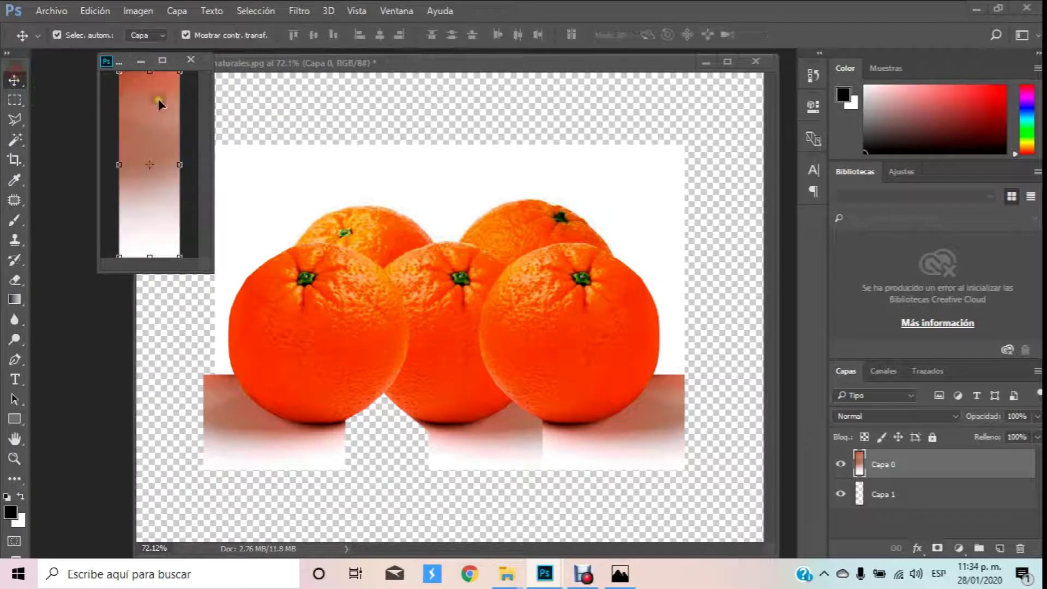
# Place copia 6's shadow strip as Capa 3 in the gap under the front oranges.
pyautogui.moveTo(159, 104)
pyautogui.mouseDown()
pyautogui.moveTo(390, 335)
pyautogui.moveTo(391, 402)
pyautogui.mouseUp()
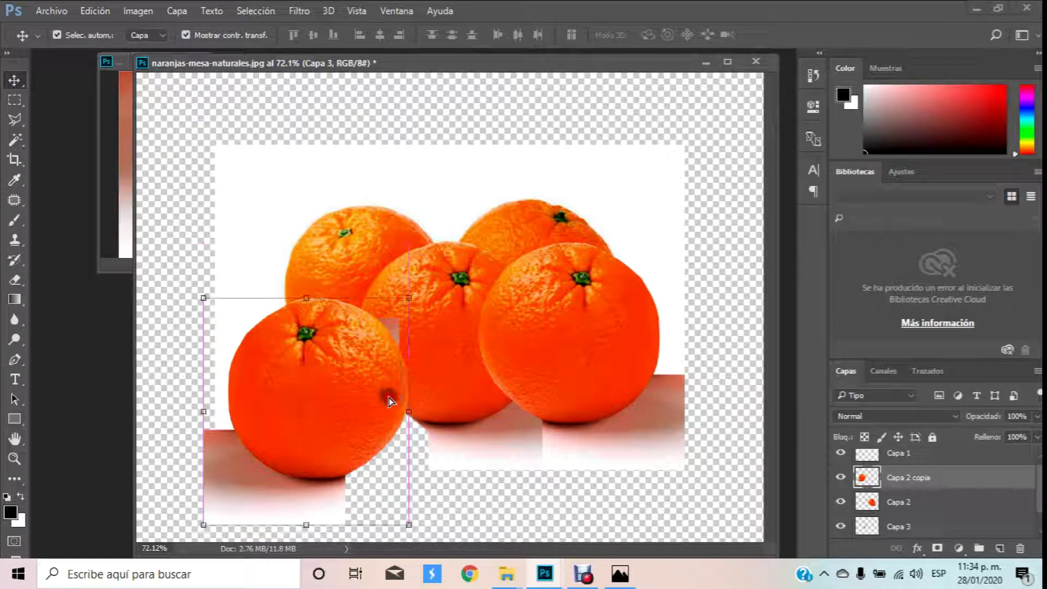
pyautogui.hotkey('ctrl', 'alt', 'z')
pyautogui.hotkey('ctrl', 'alt', 'z')
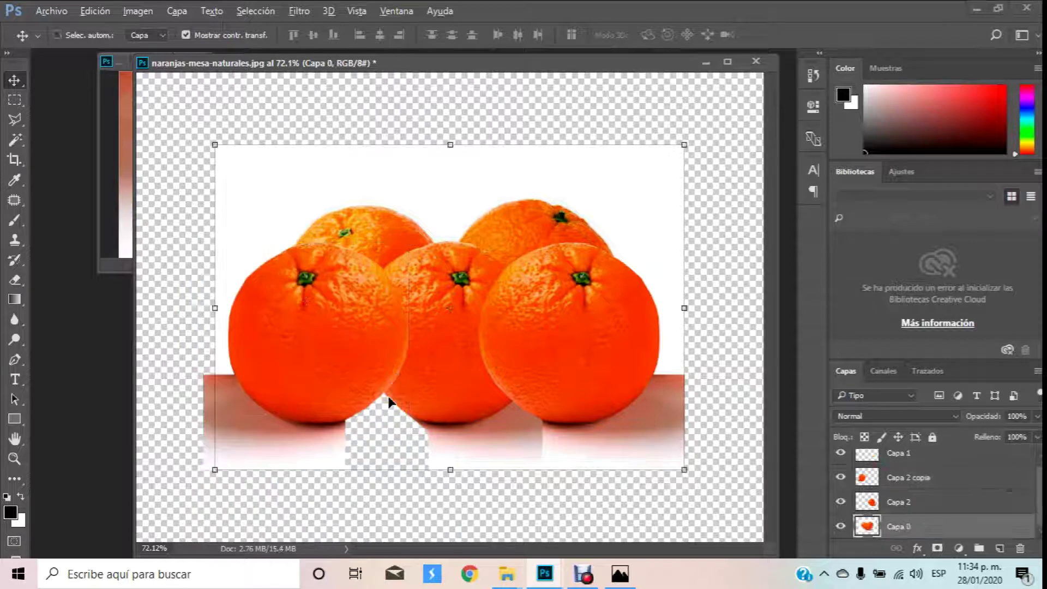
pyautogui.moveTo(122, 110)
pyautogui.mouseDown()
pyautogui.moveTo(489, 115)
pyautogui.moveTo(359, 405)
pyautogui.mouseUp()
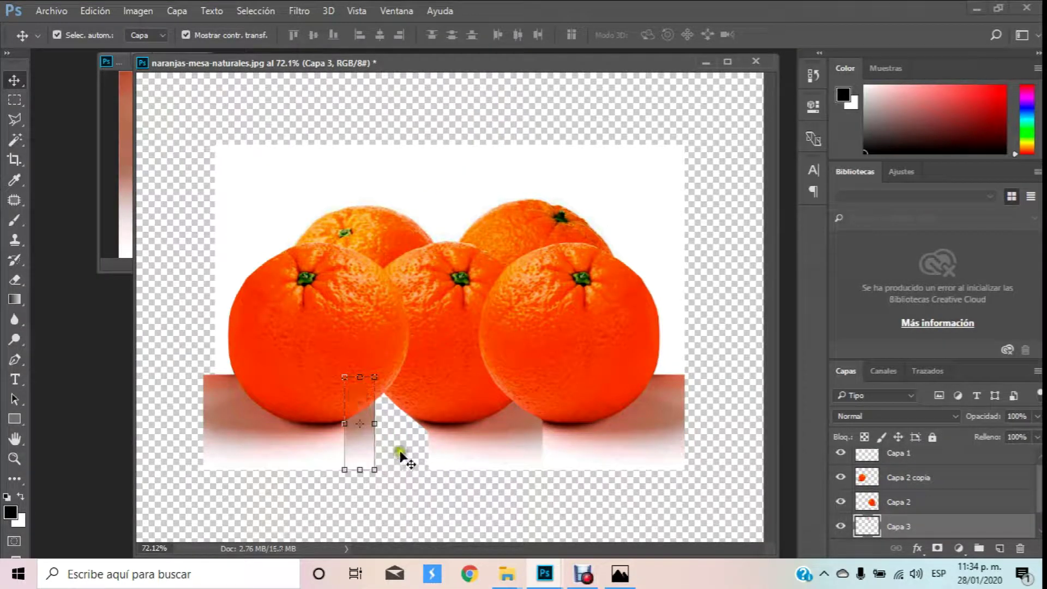
pyautogui.click(14, 461)
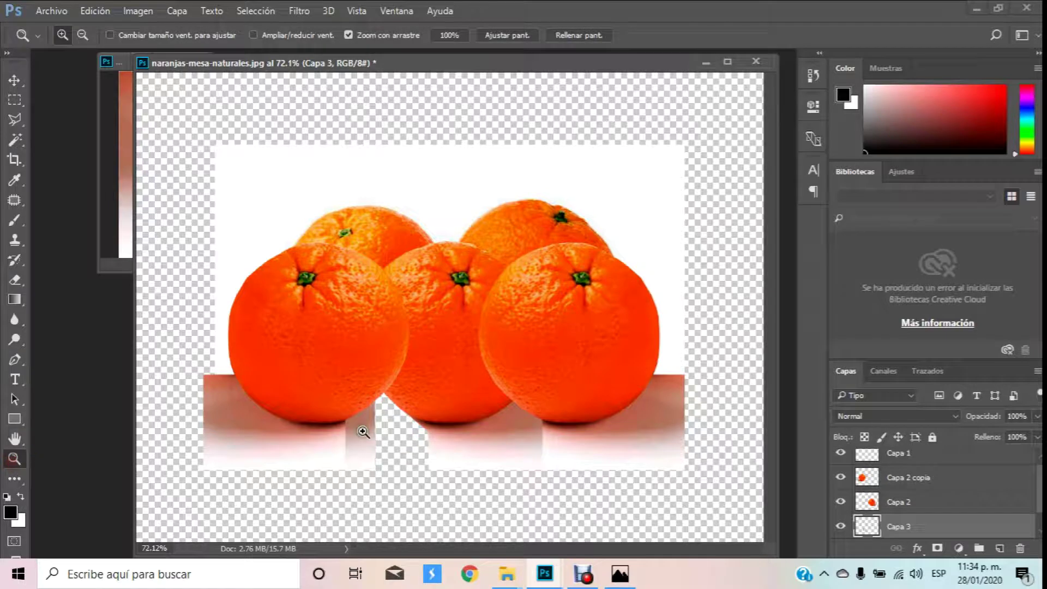
pyautogui.moveTo(362, 432); pyautogui.dragTo(390, 467)
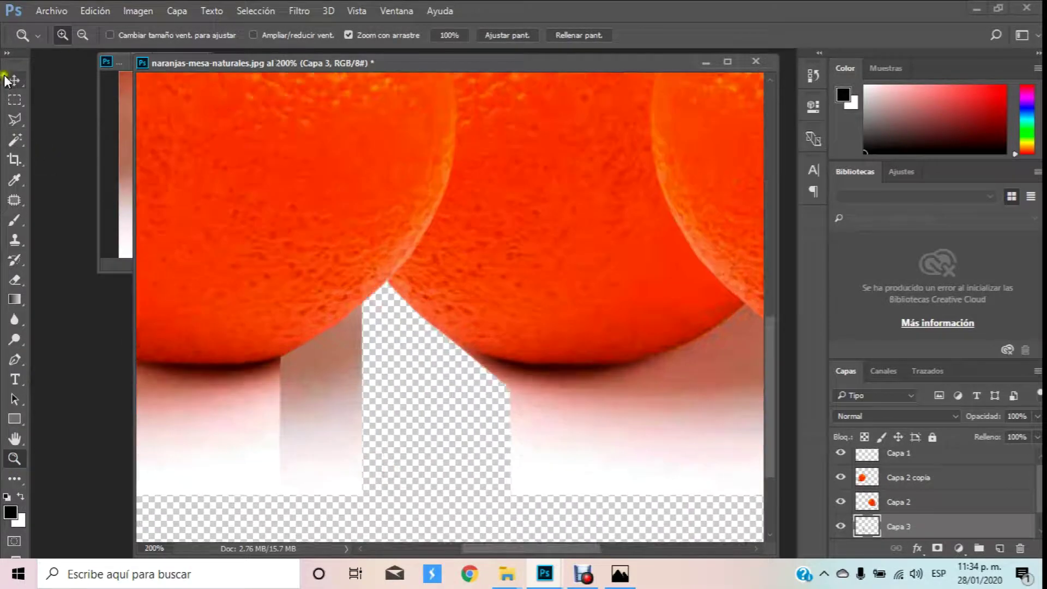
# Start duplicating the Capa 3 strip layer with Duplicar capa.
pyautogui.click(7, 81)
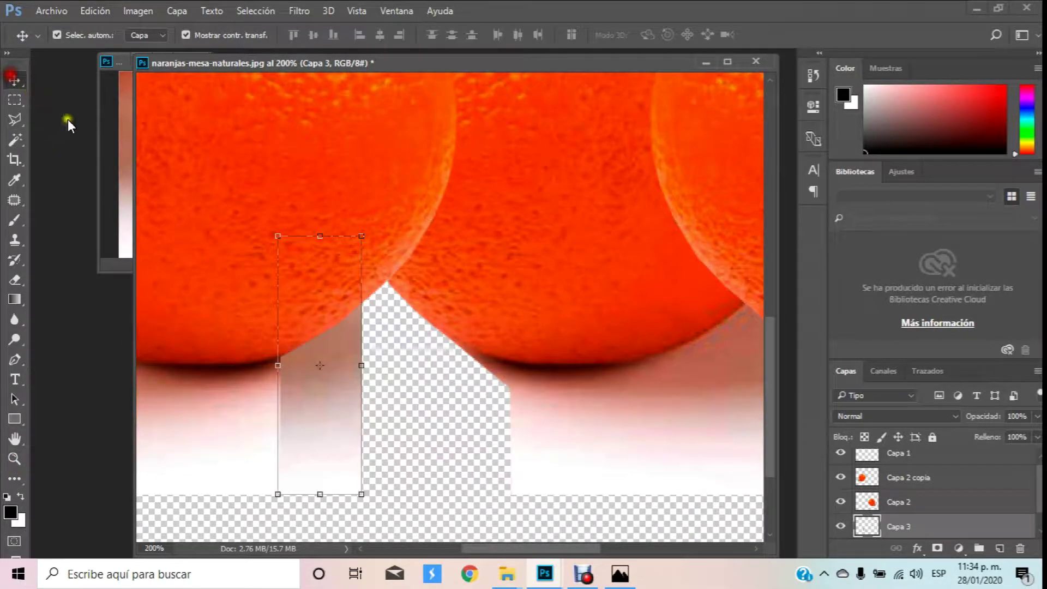
pyautogui.rightClick(919, 527)
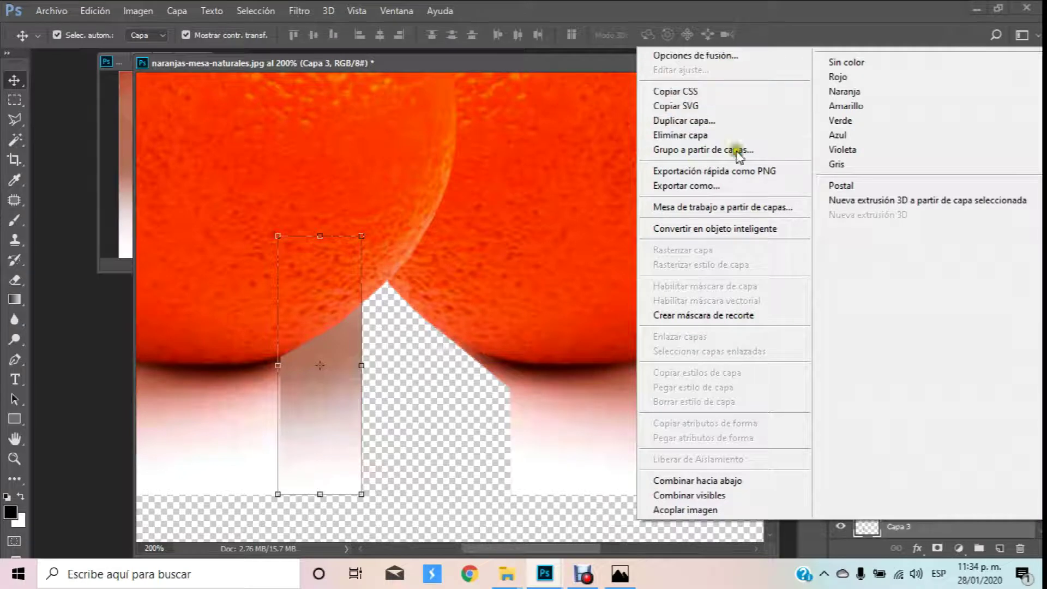
pyautogui.click(704, 121)
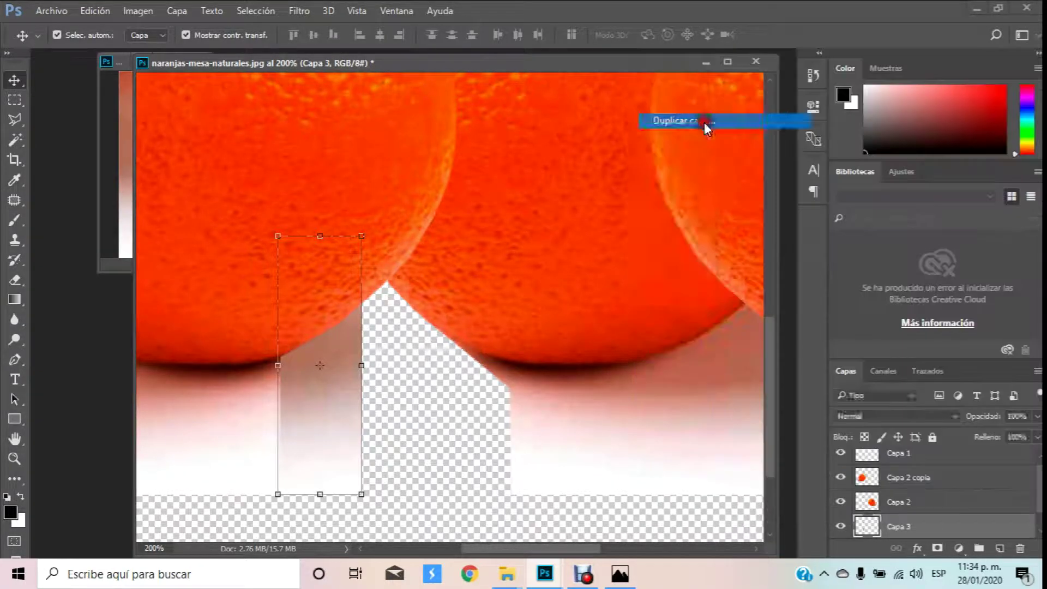
# Create Capa 3 copia, shift it right into the gap, and place it beneath Capa 0.
pyautogui.click(673, 162)
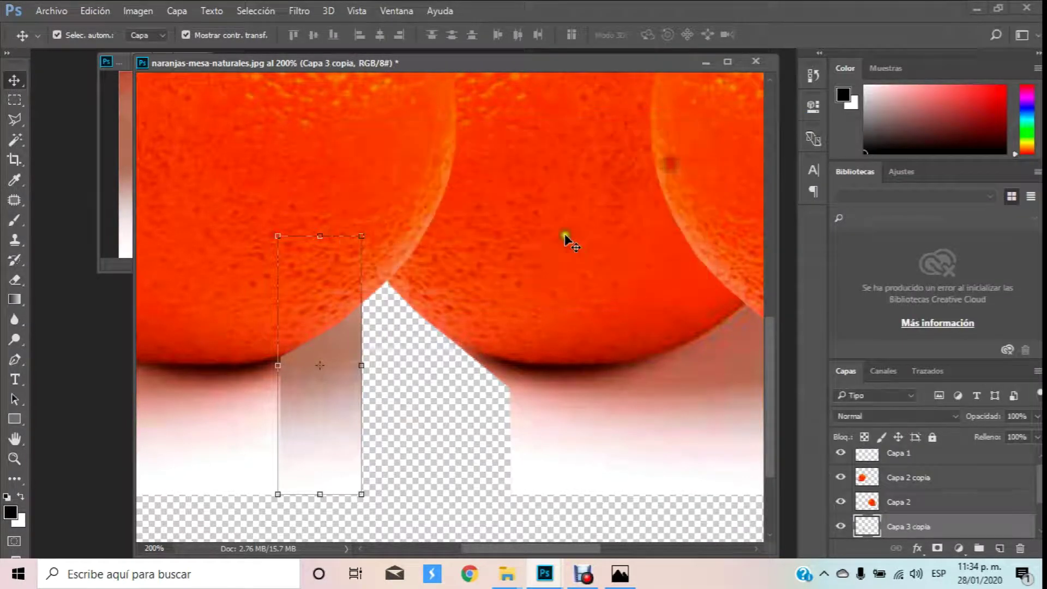
pyautogui.moveTo(322, 354); pyautogui.dragTo(404, 354)
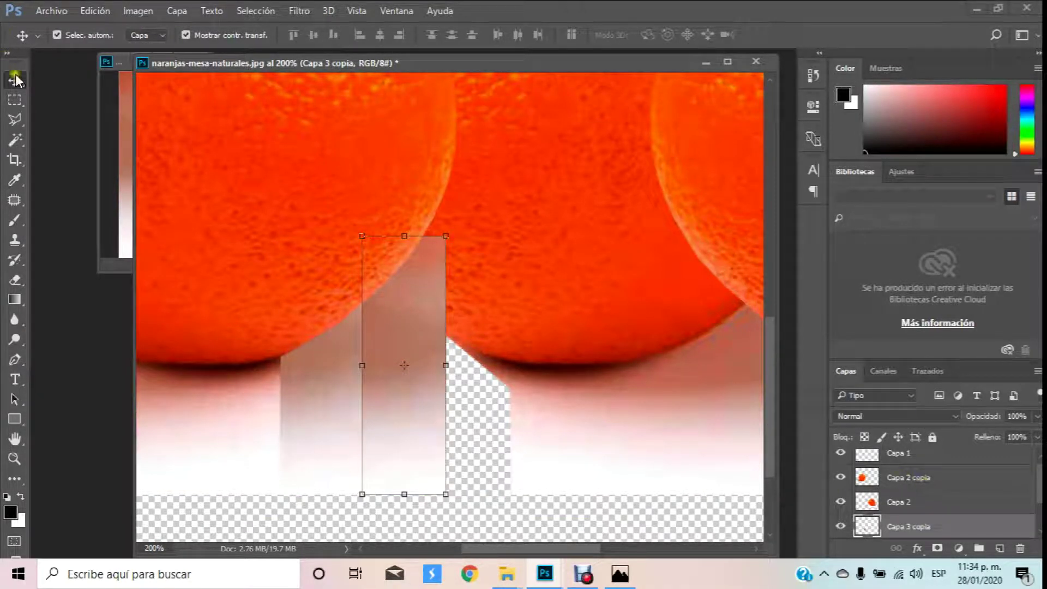
pyautogui.moveTo(1039, 479); pyautogui.dragTo(1039, 506)
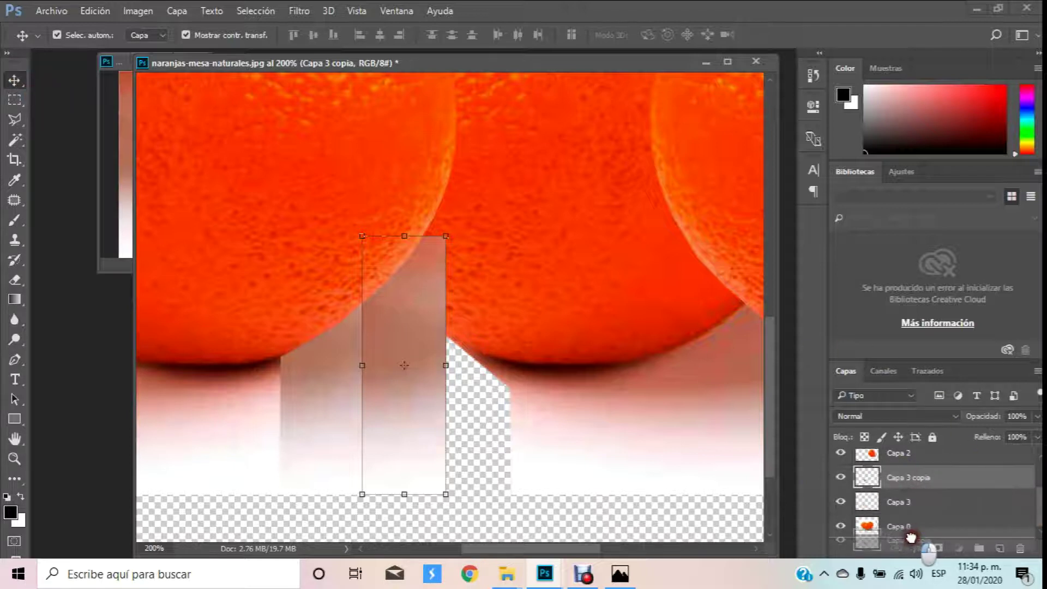
pyautogui.moveTo(908, 477); pyautogui.dragTo(911, 537)
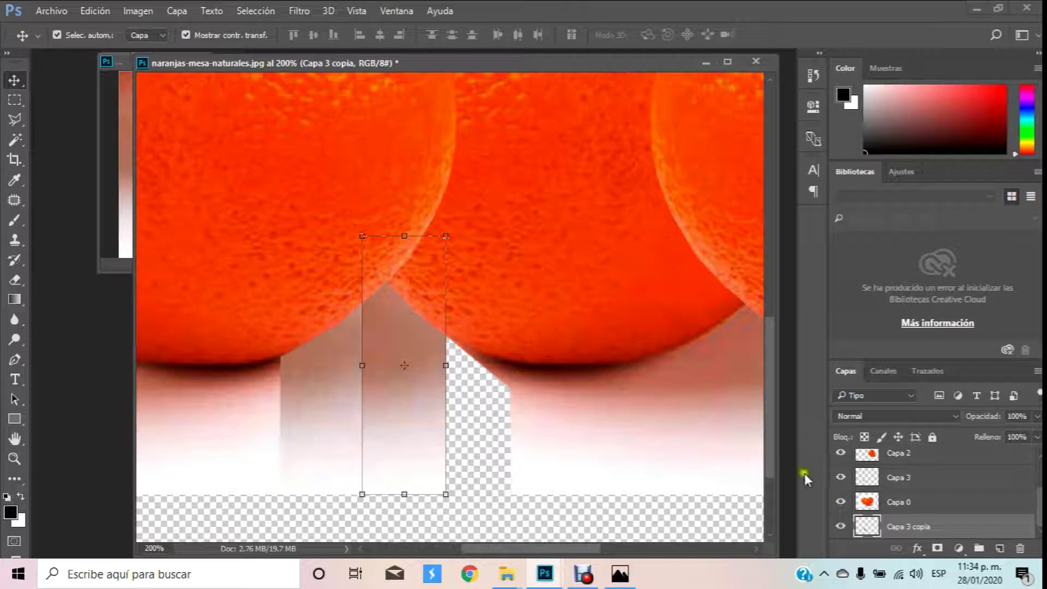
# Duplicate it as Capa 3 copia 2 and shift that copy further right over the gap.
pyautogui.rightClick(952, 532)
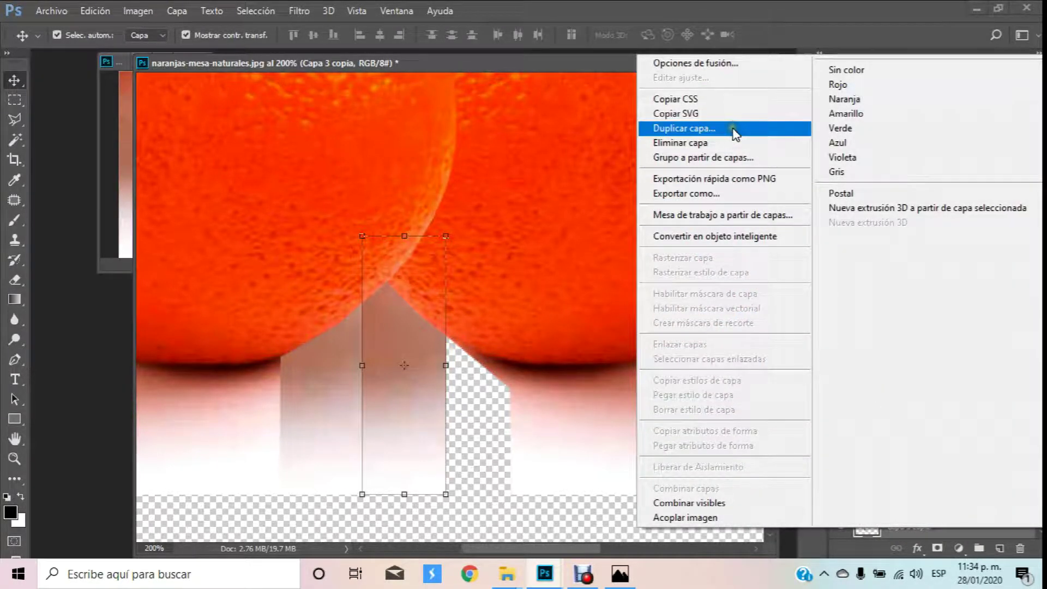
pyautogui.click(735, 131)
pyautogui.click(653, 169)
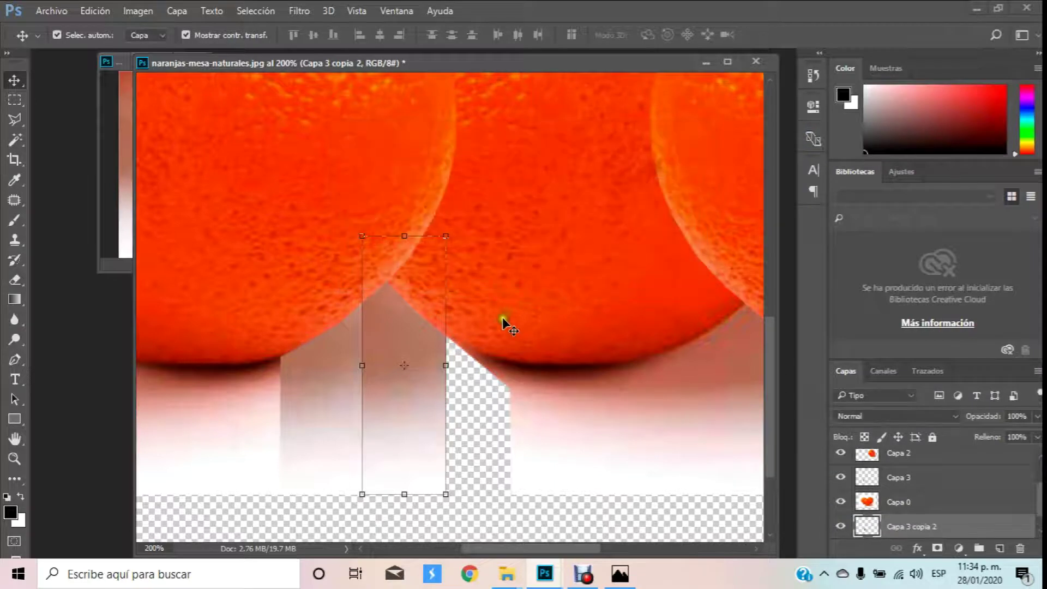
pyautogui.moveTo(419, 403); pyautogui.dragTo(487, 404)
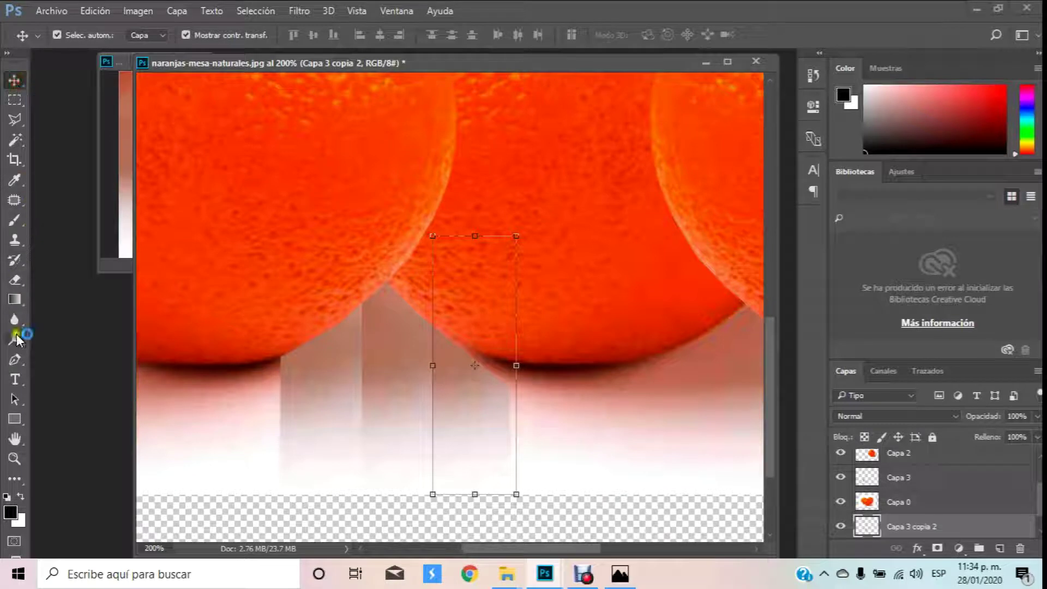
# Fit the whole composite on screen with Encajar en pantalla.
pyautogui.click(15, 458)
pyautogui.rightClick(453, 234)
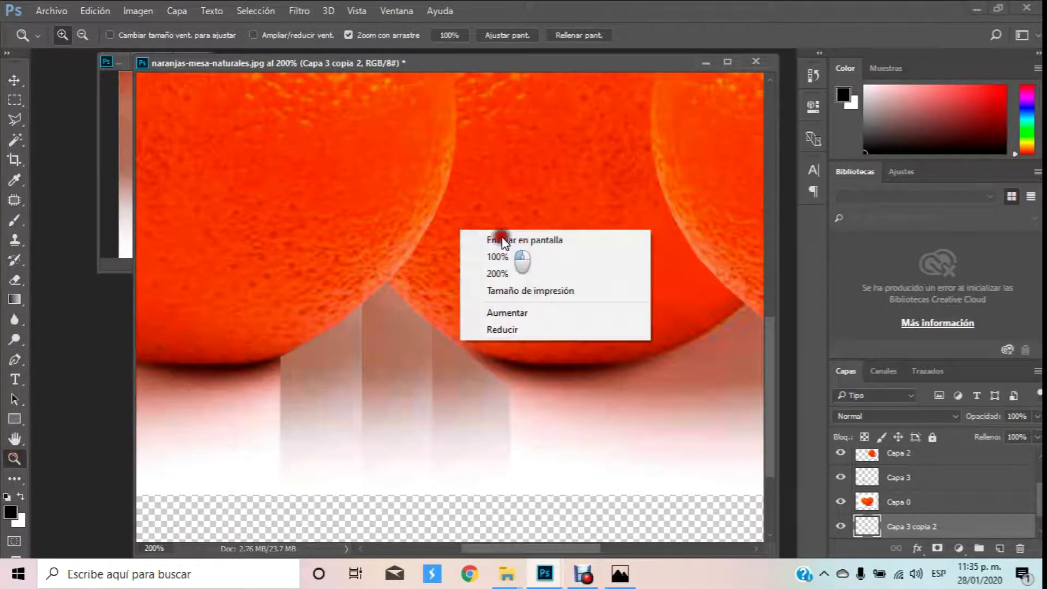
pyautogui.click(495, 243)
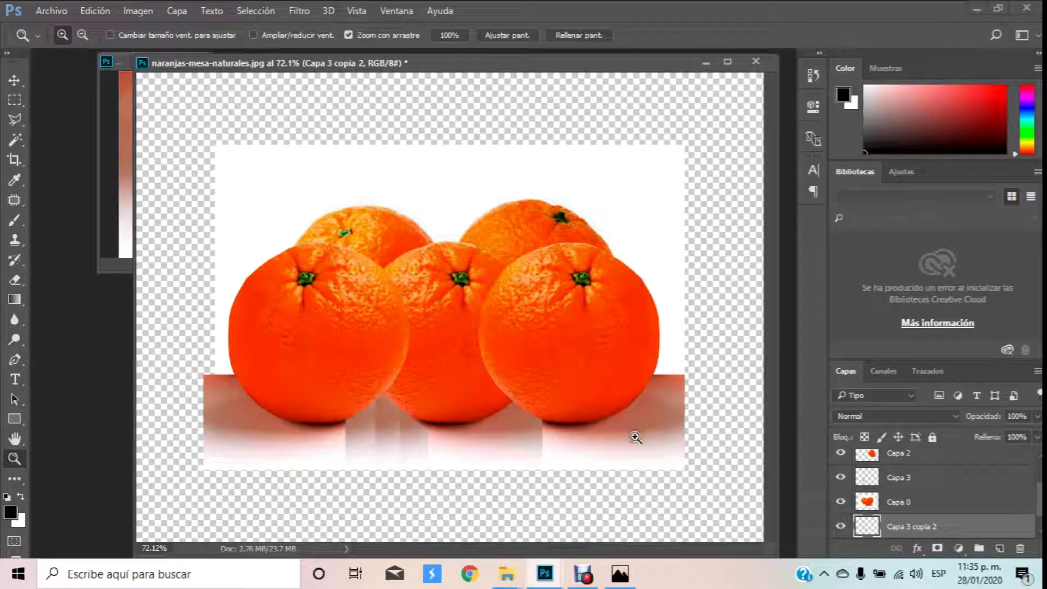
# Zoom to 200% and Polygonal-Lasso the area below the front orange's lower edge into the transparent canvas.
pyautogui.click(559, 464)
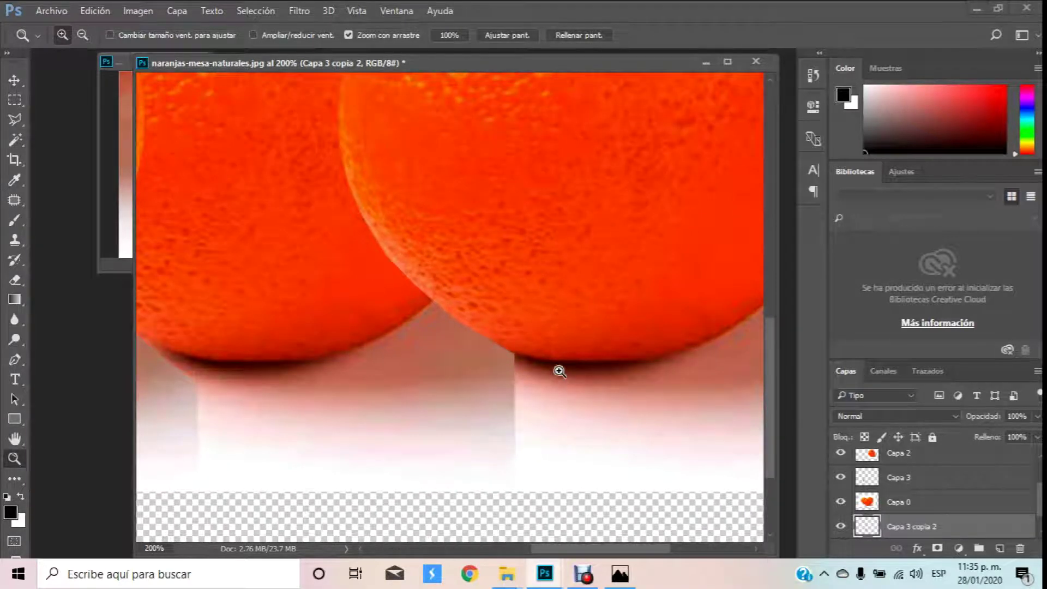
pyautogui.scroll(-1, 545, 339)
pyautogui.scroll(-1, 546, 336)
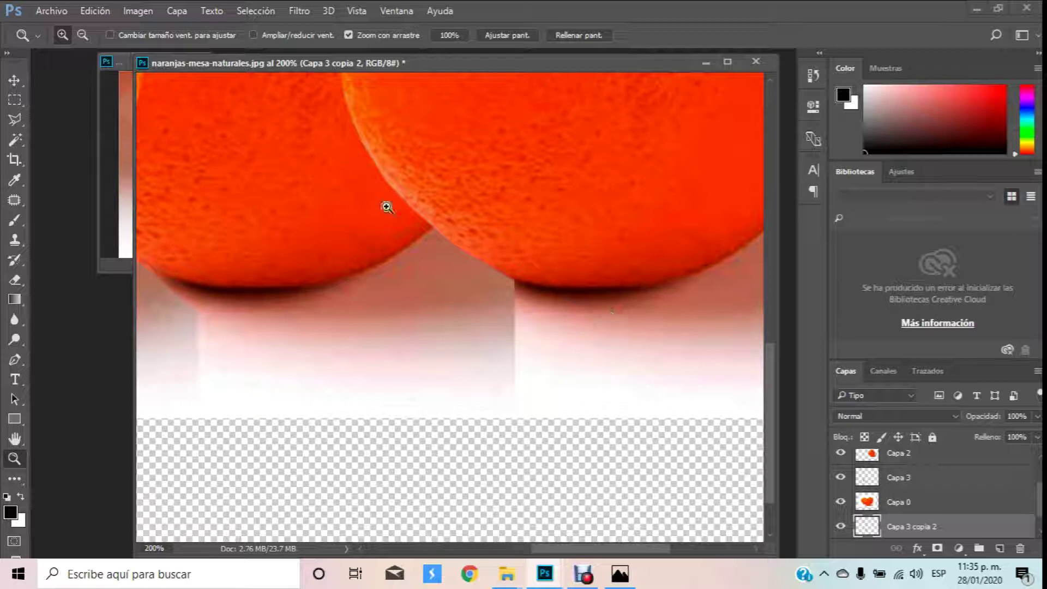
pyautogui.press('l')
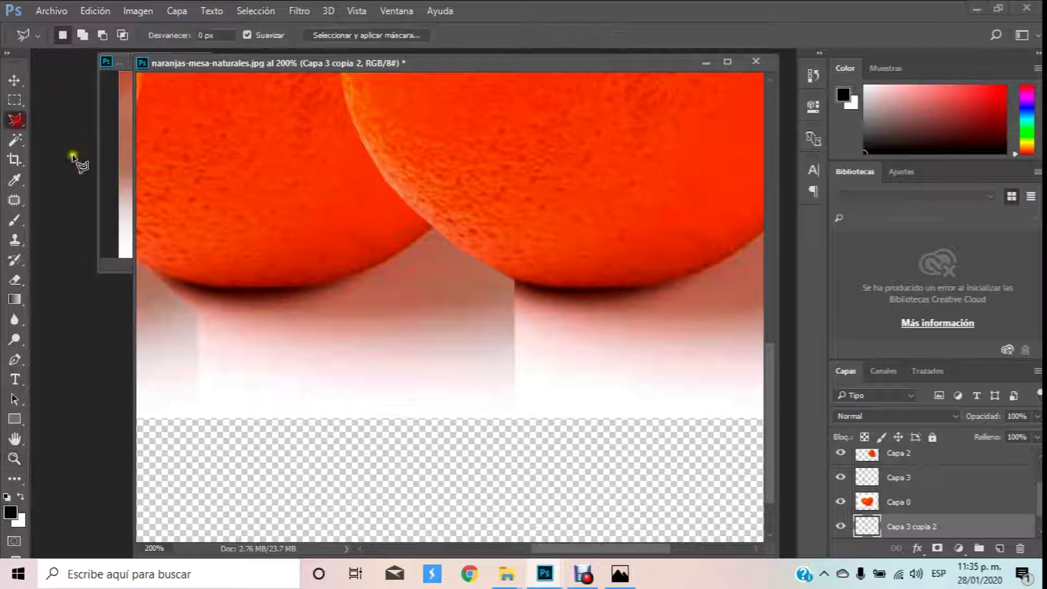
pyautogui.moveTo(502, 273)
pyautogui.mouseDown()
pyautogui.moveTo(628, 290)
pyautogui.moveTo(711, 456)
pyautogui.mouseUp()
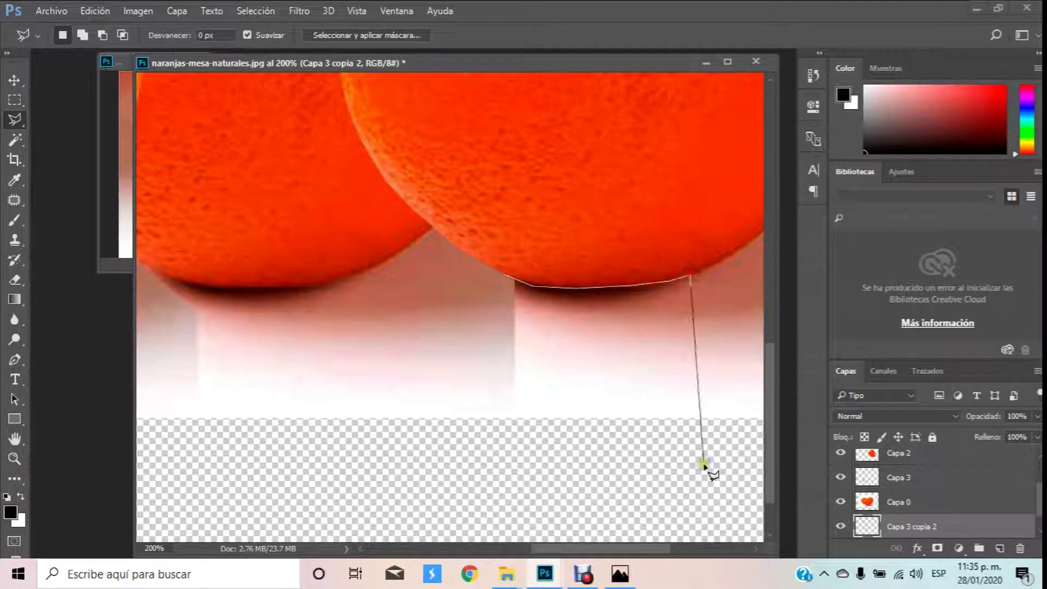
pyautogui.click(701, 465)
pyautogui.click(447, 467)
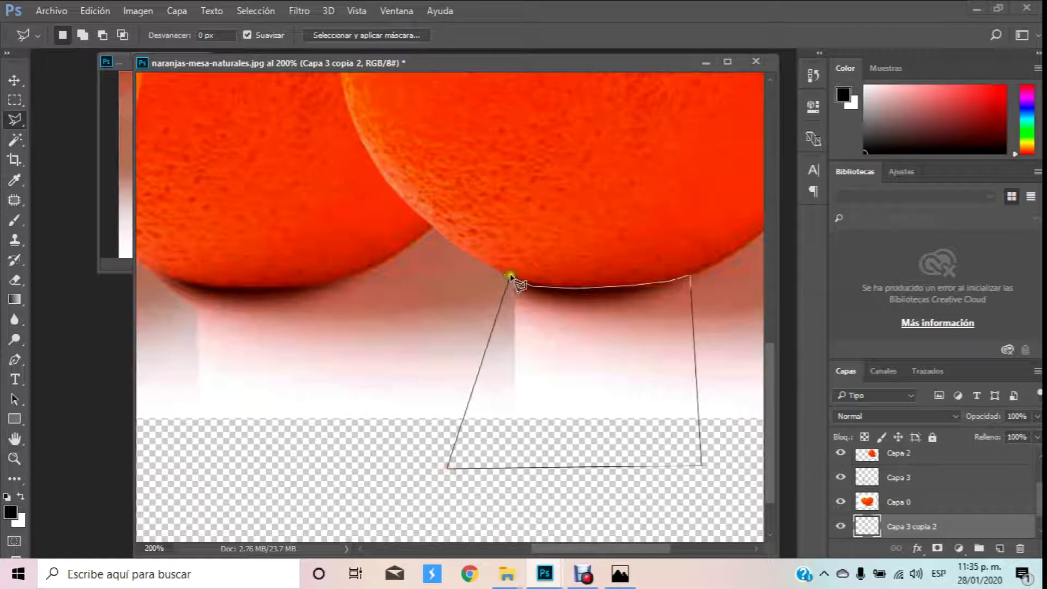
pyautogui.click(499, 275)
pyautogui.click(506, 277)
# Try moving the selected area with the Move tool and dismiss the error message.
pyautogui.click(14, 80)
pyautogui.click(537, 334)
pyautogui.click(510, 223)
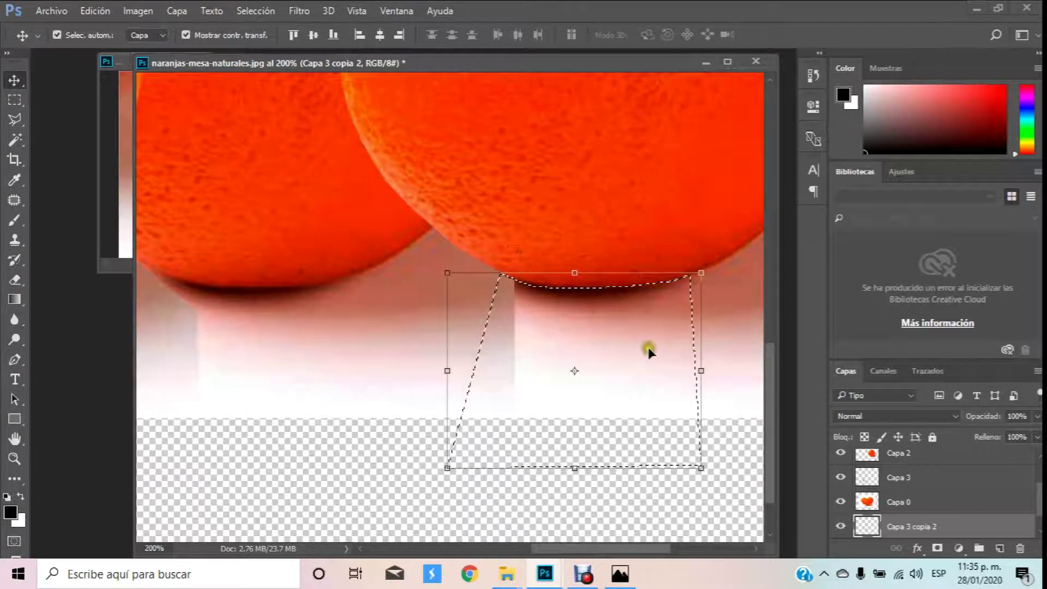
# Make Capa 0 active, delete the selected area, then undo the deletion.
pyautogui.scroll(-1, 911, 464)
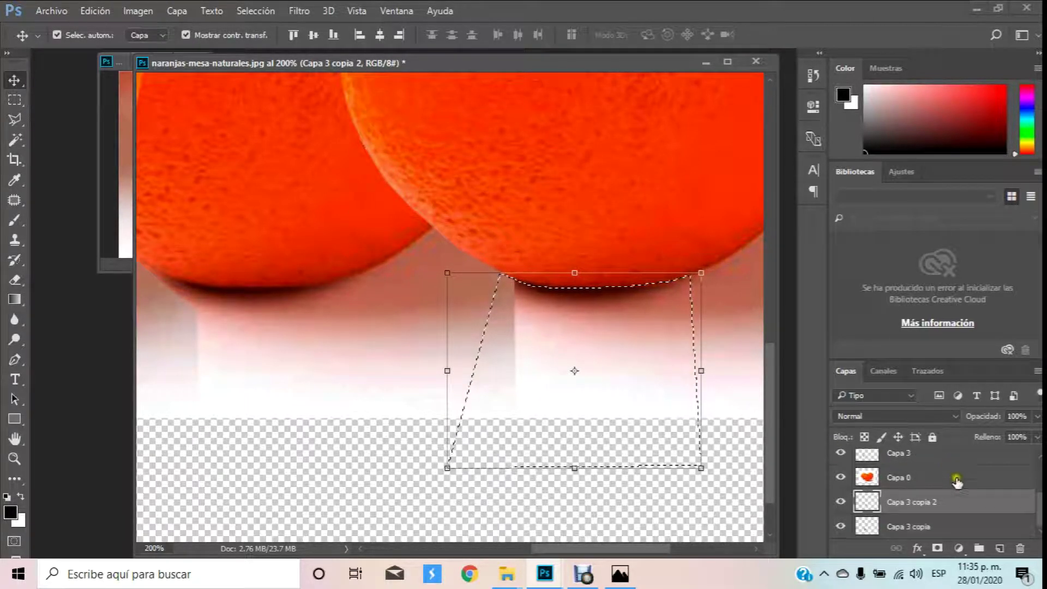
pyautogui.scroll(1, 929, 506)
pyautogui.click(928, 499)
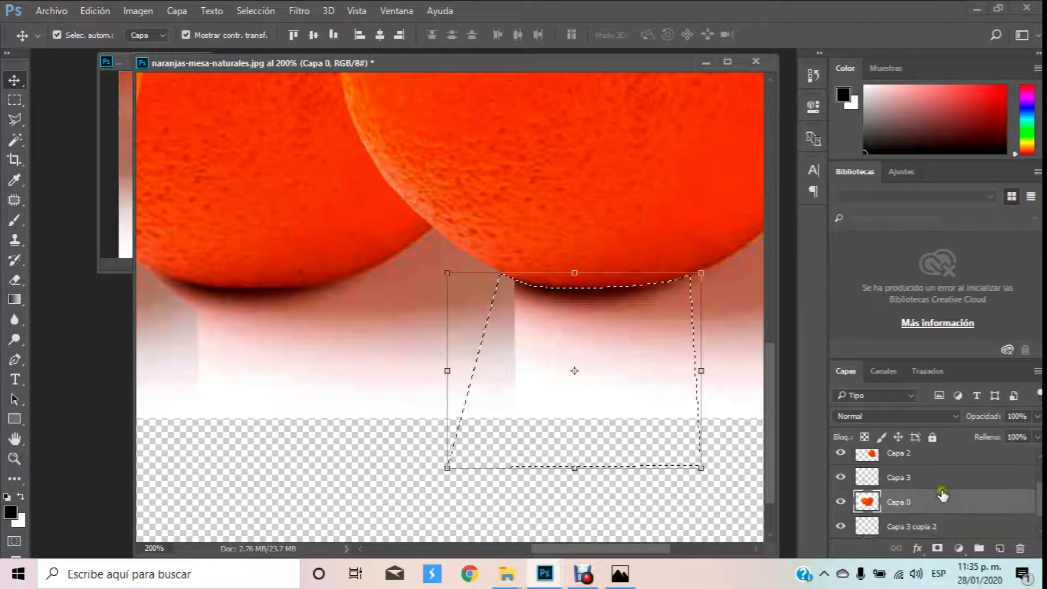
pyautogui.press('Delete')
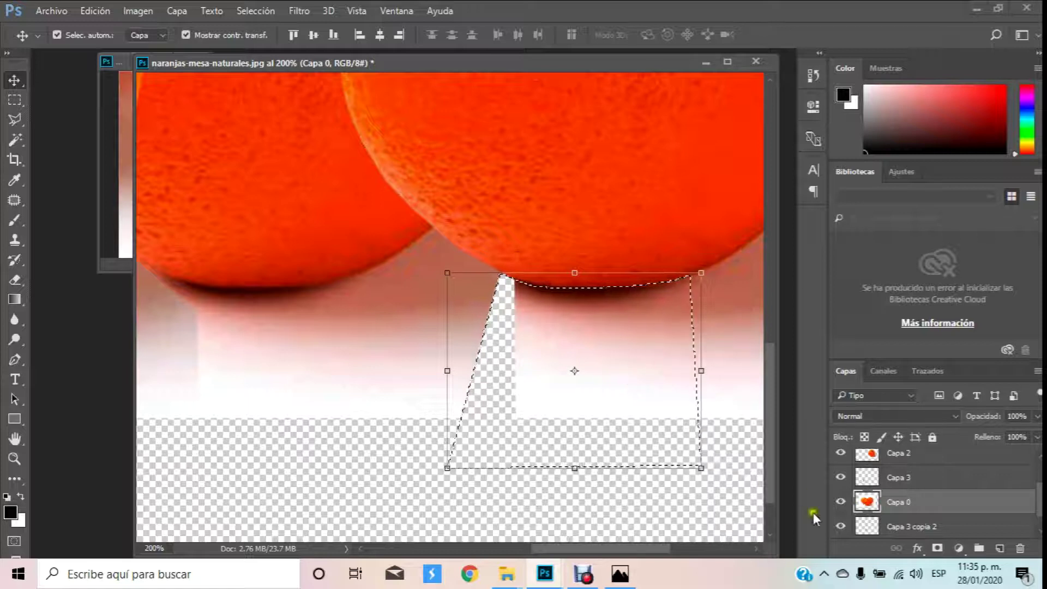
pyautogui.hotkey('ctrl', 'z')
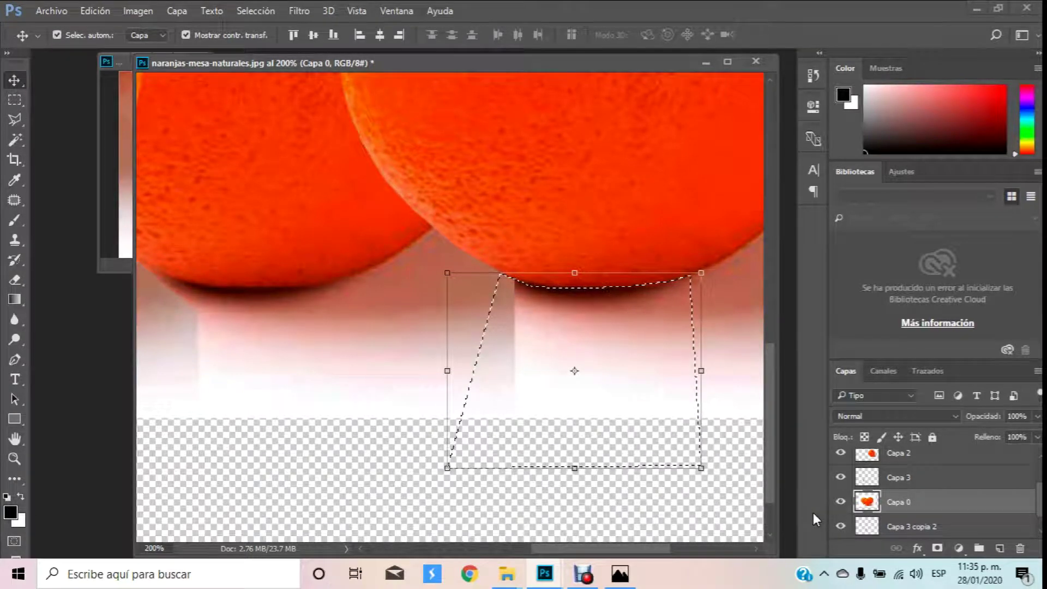
pyautogui.scroll(2, 912, 497)
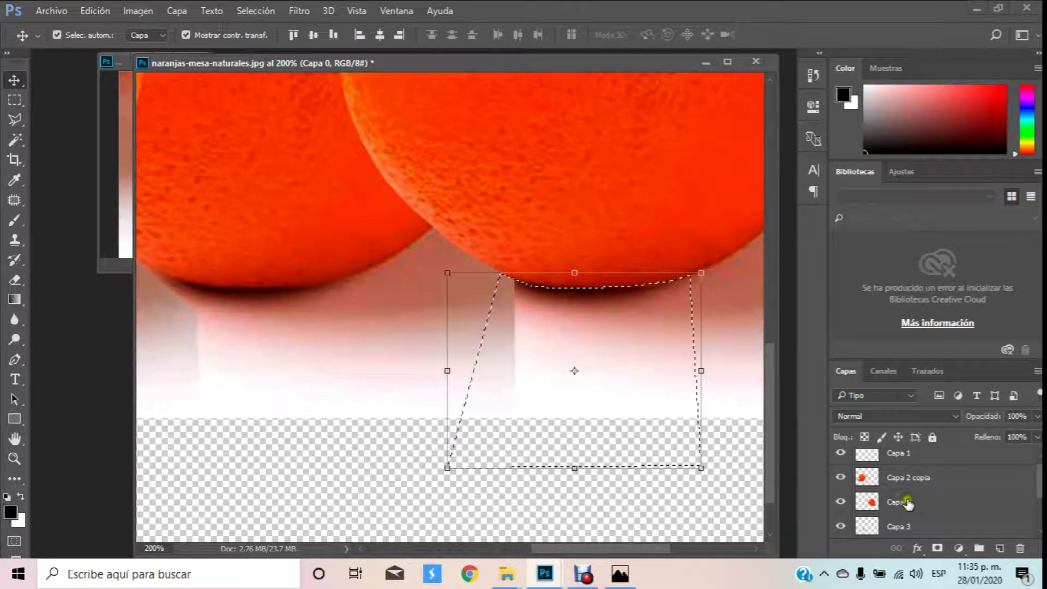
# Make Capa 2 active, attempt a colour-based selection, dismiss the error and clear the selection.
pyautogui.click(908, 502)
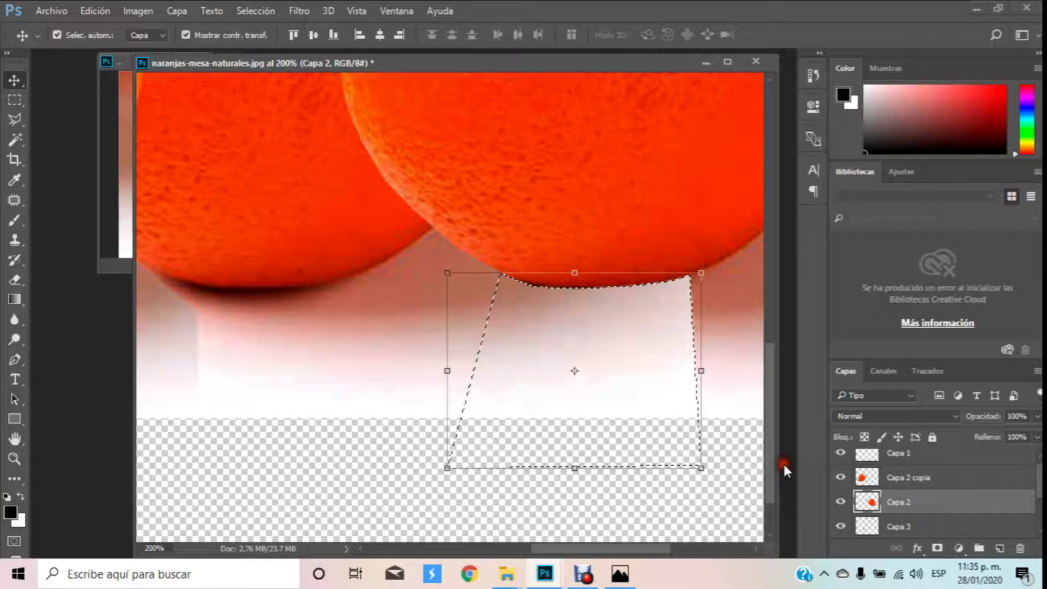
pyautogui.click(730, 458)
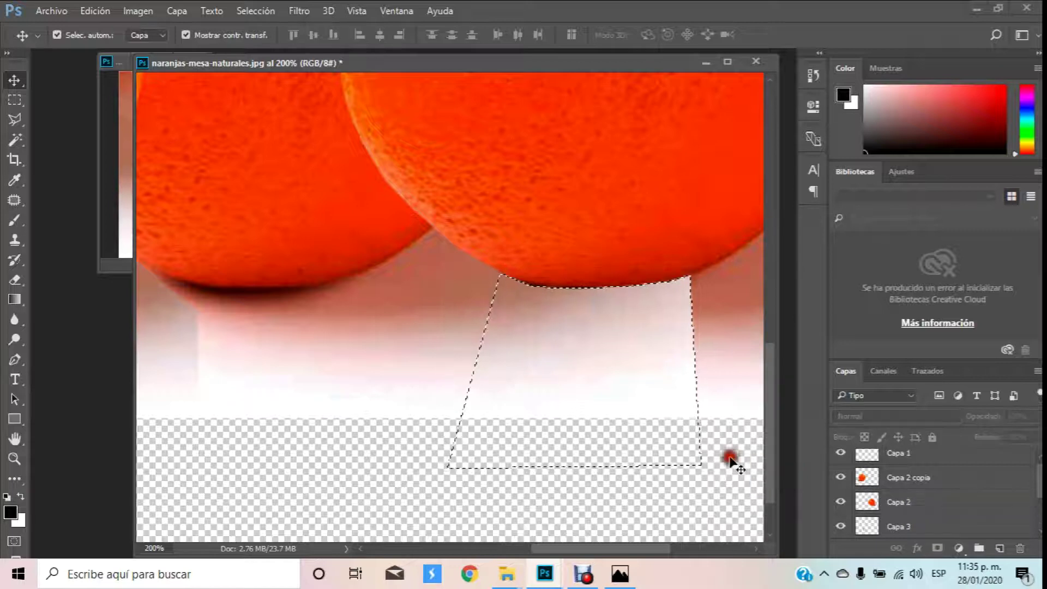
pyautogui.click(15, 139)
pyautogui.click(342, 330)
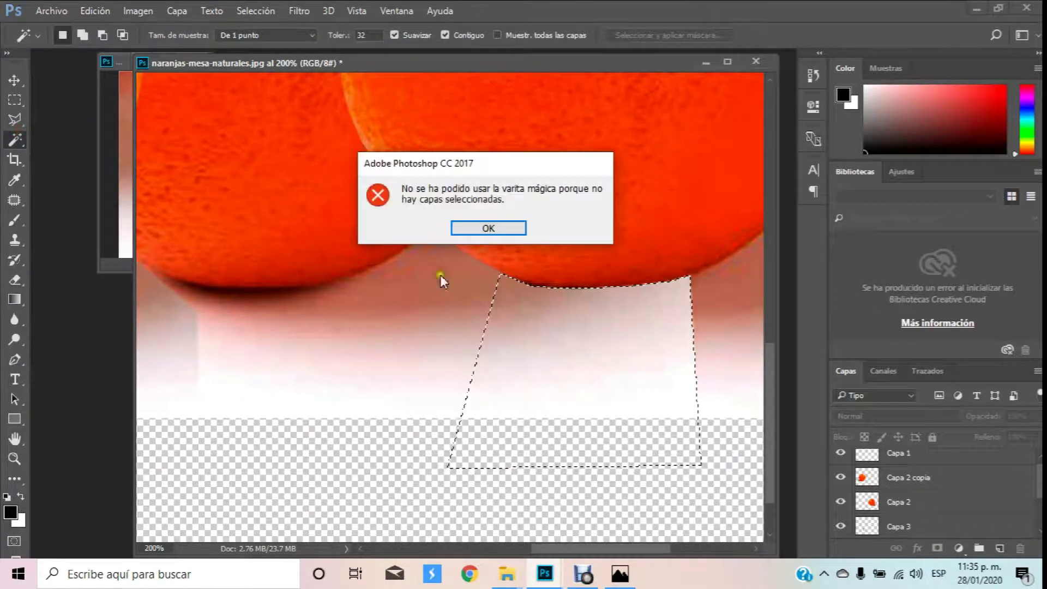
pyautogui.click(479, 228)
pyautogui.click(595, 409)
pyautogui.click(16, 140)
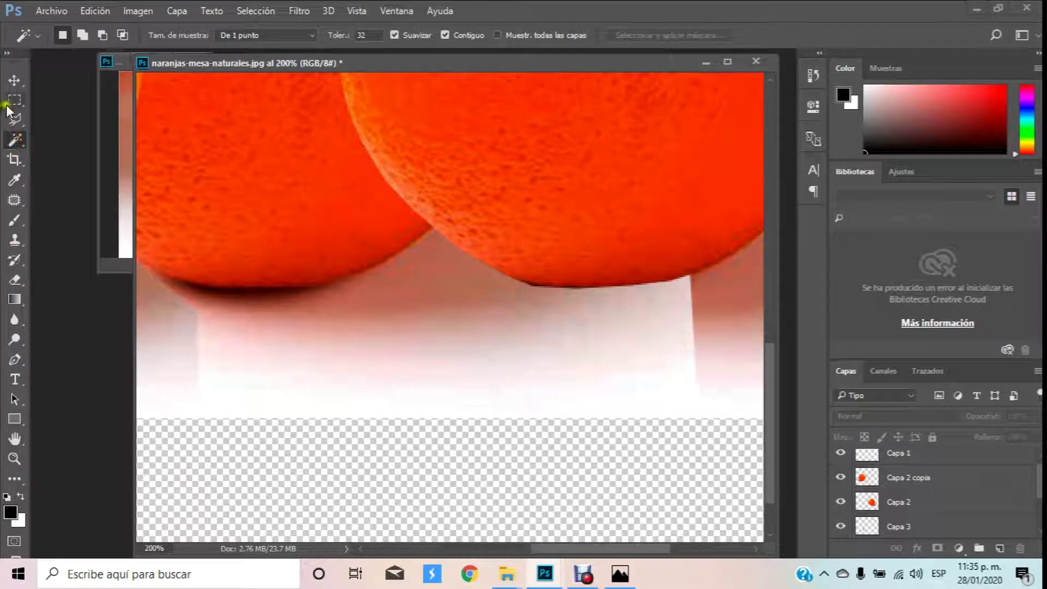
pyautogui.click(16, 458)
# Fit the image, zoom to 100%, and duplicate Capa 3 copia 2 as Capa 3 copia 3.
pyautogui.rightClick(434, 259)
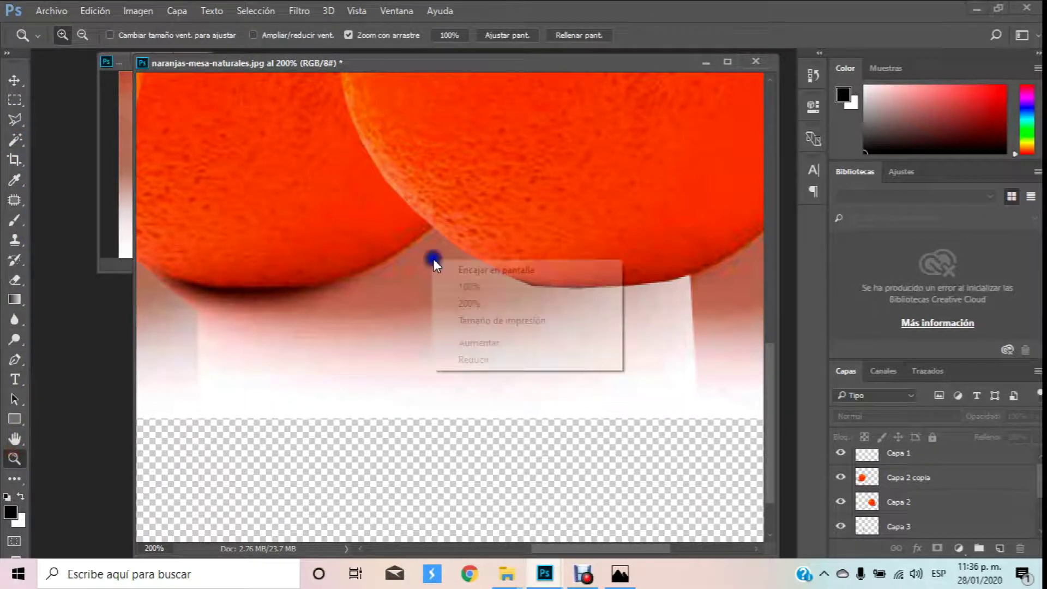
pyautogui.click(489, 270)
pyautogui.click(416, 467)
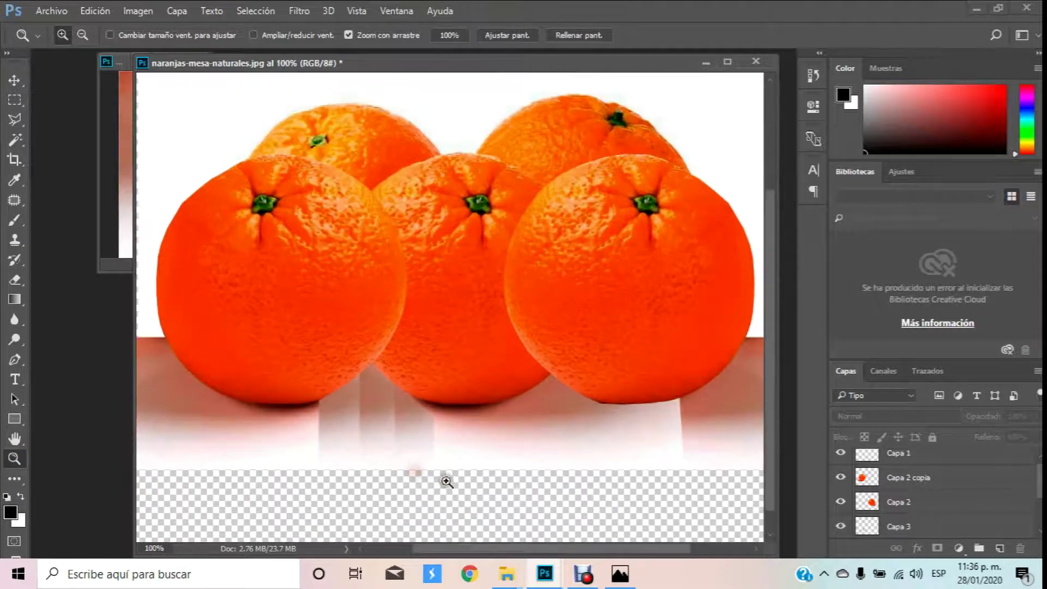
pyautogui.click(15, 81)
pyautogui.scroll(-3, 905, 502)
pyautogui.click(903, 503)
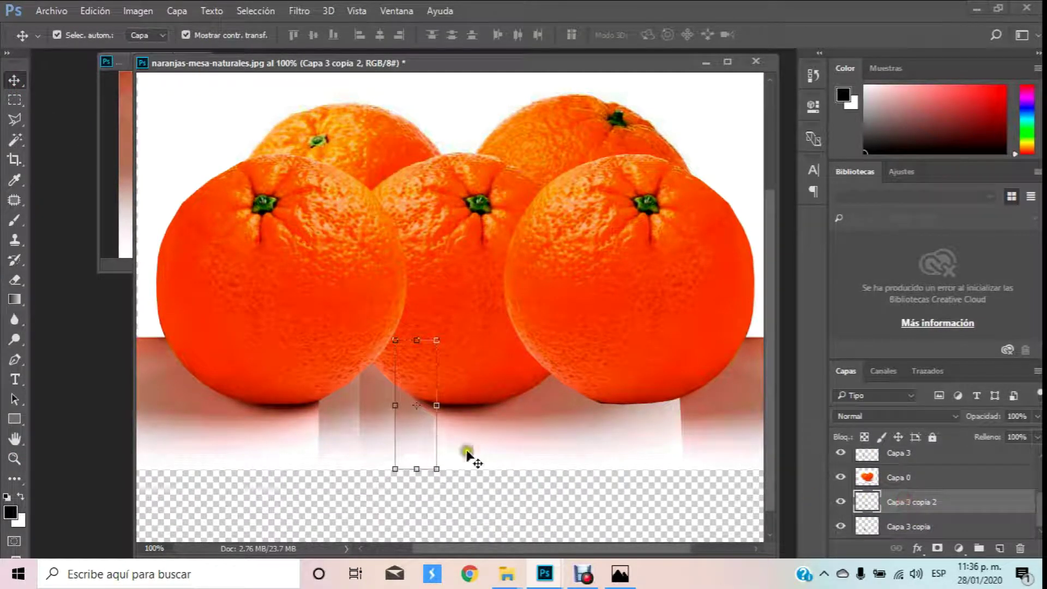
pyautogui.rightClick(919, 503)
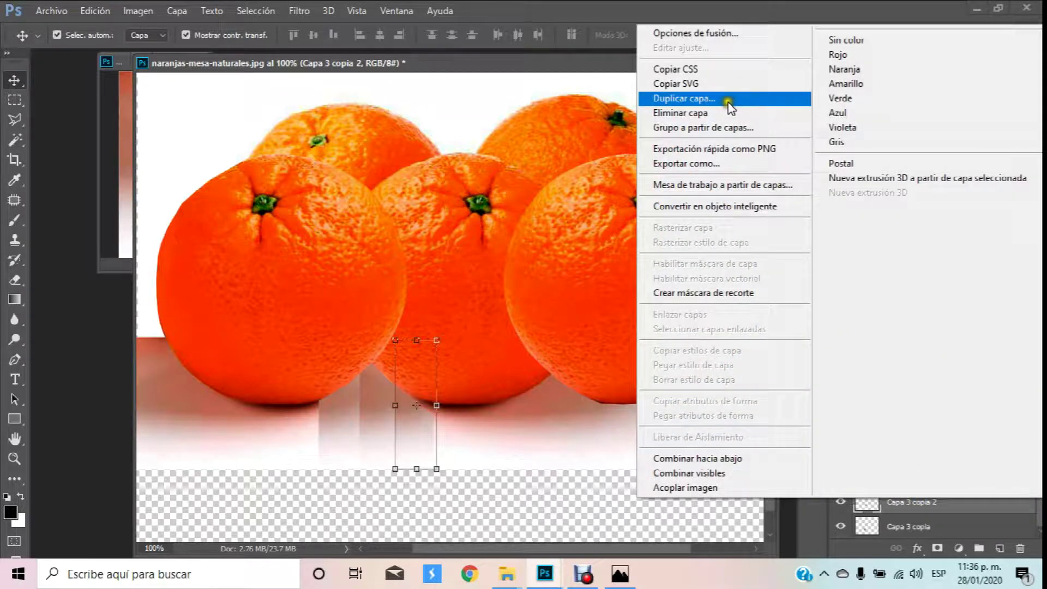
pyautogui.click(728, 100)
pyautogui.click(668, 168)
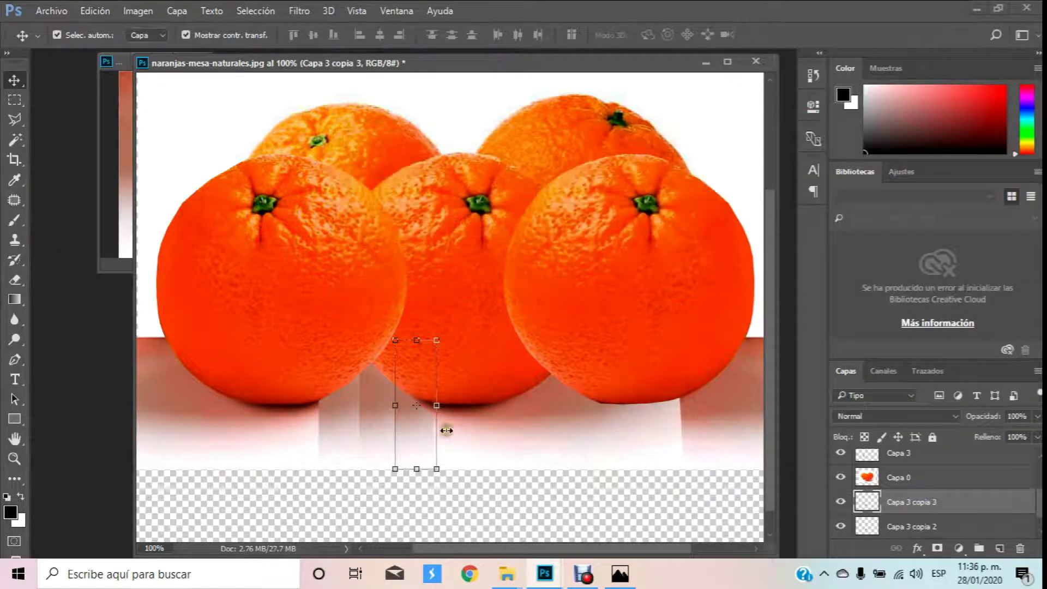
# Position Capa 3 copia 3 under the right orange and below Capa 2 in the layer stack.
pyautogui.moveTo(411, 439); pyautogui.dragTo(679, 443)
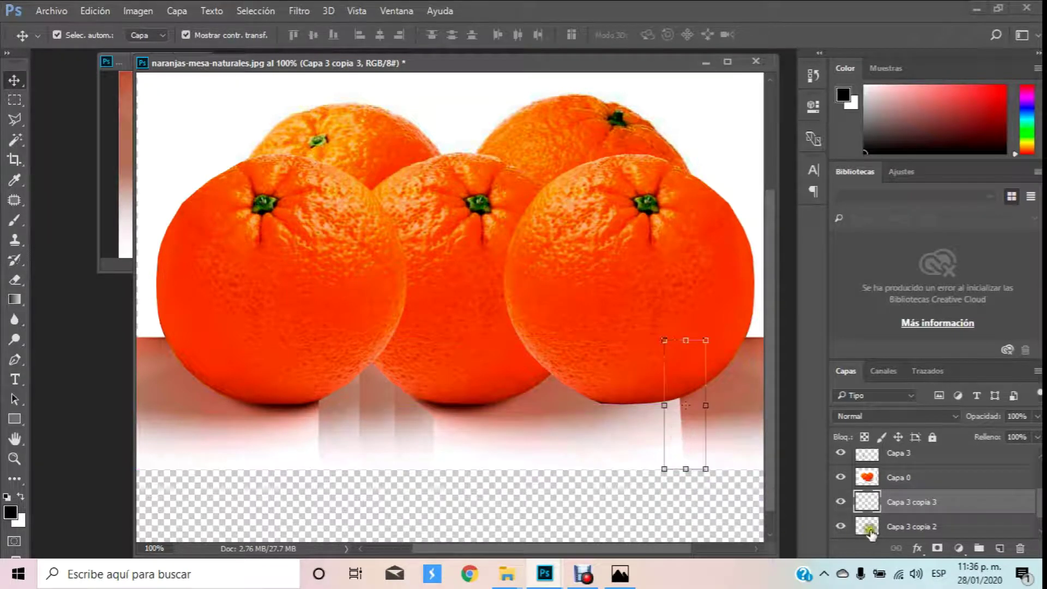
pyautogui.moveTo(928, 499); pyautogui.dragTo(925, 475)
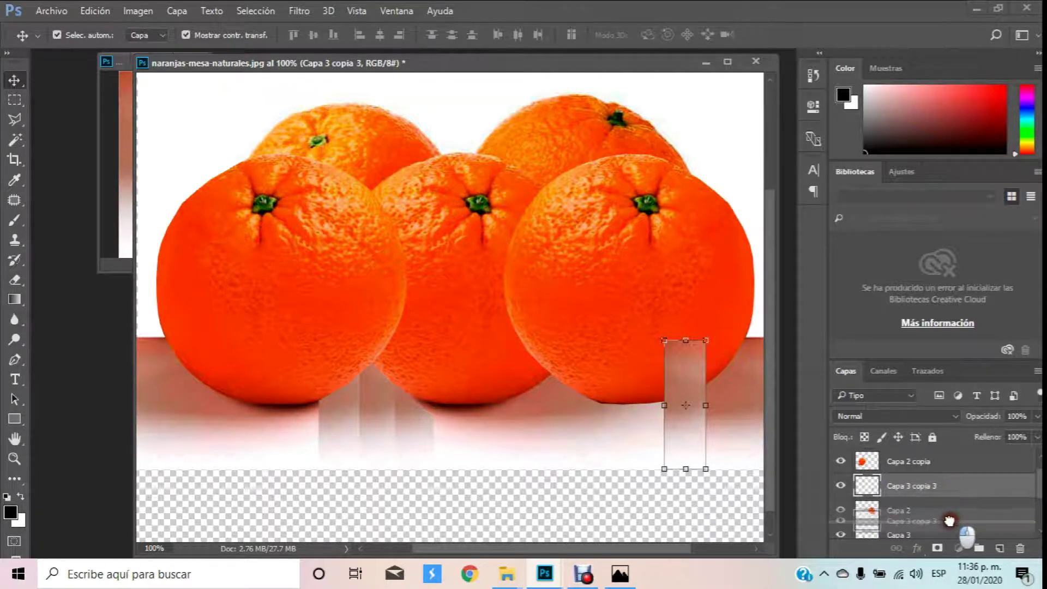
pyautogui.moveTo(951, 489); pyautogui.dragTo(952, 525)
pyautogui.moveTo(688, 450); pyautogui.dragTo(670, 461)
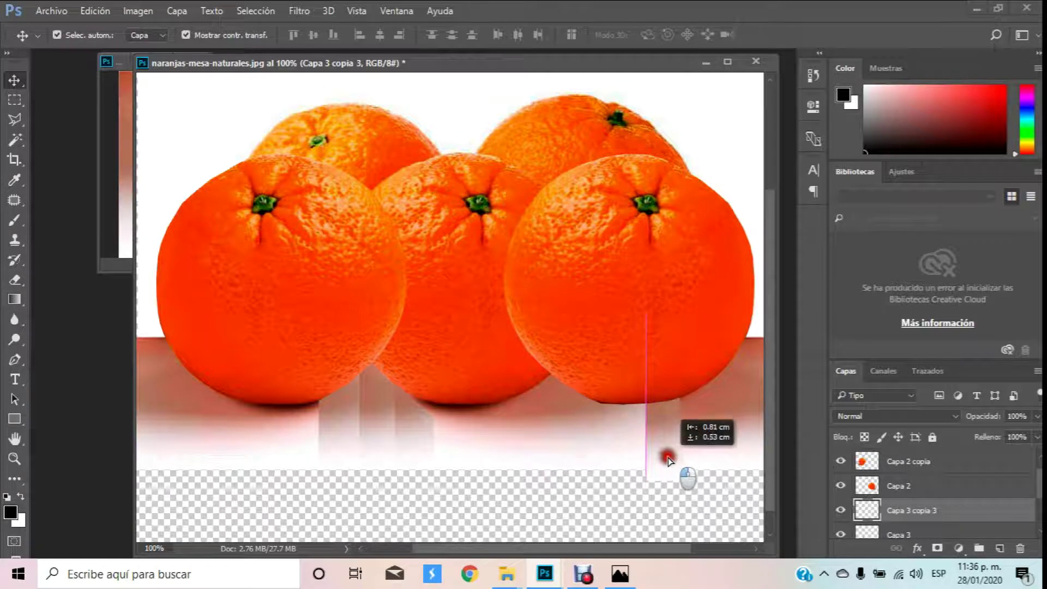
pyautogui.moveTo(669, 461); pyautogui.dragTo(670, 457)
# Duplicate the strip as Capa 3 copia 4 and shift it left to cover the remaining gap.
pyautogui.rightClick(908, 507)
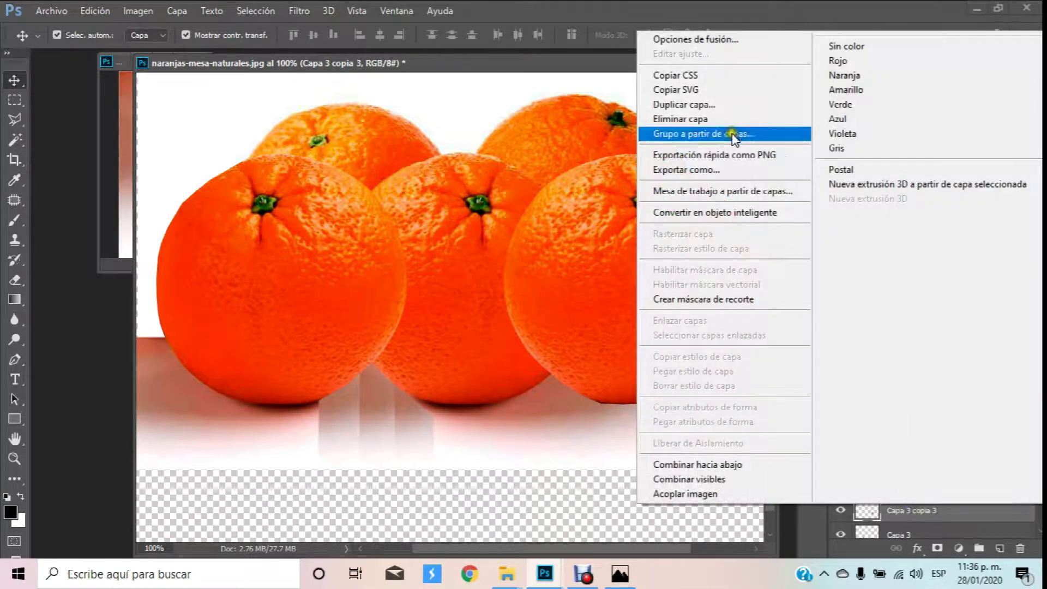
pyautogui.click(727, 107)
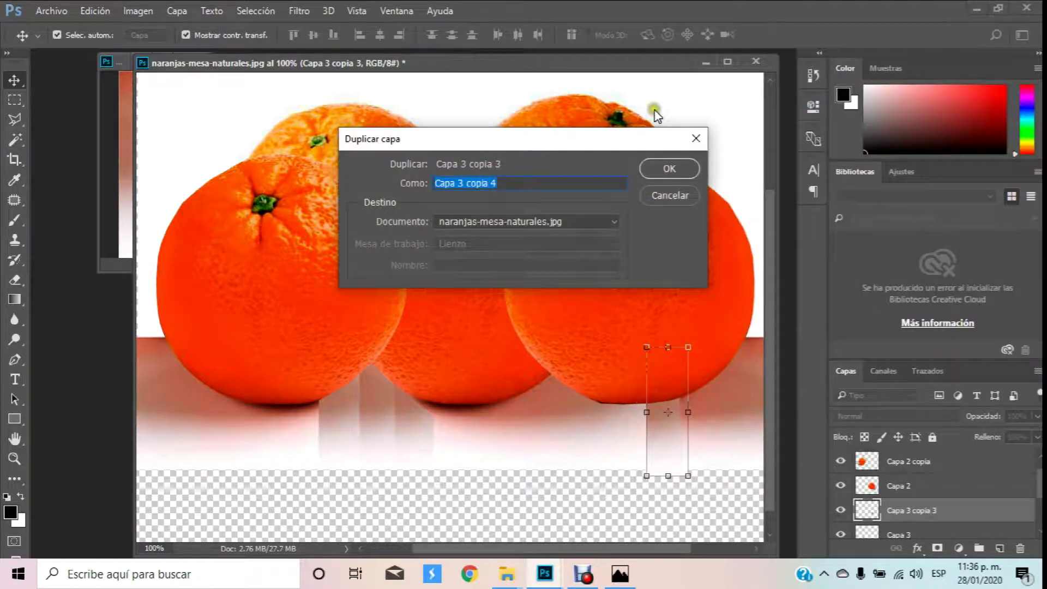
pyautogui.click(674, 168)
pyautogui.moveTo(666, 376); pyautogui.dragTo(657, 377)
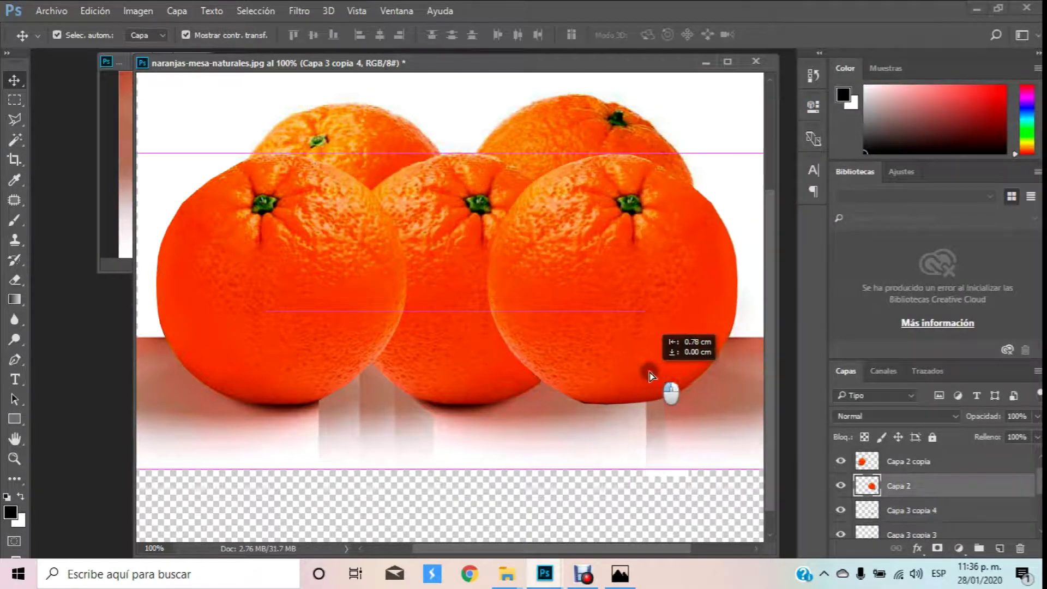
pyautogui.hotkey('ctrl', 'z')
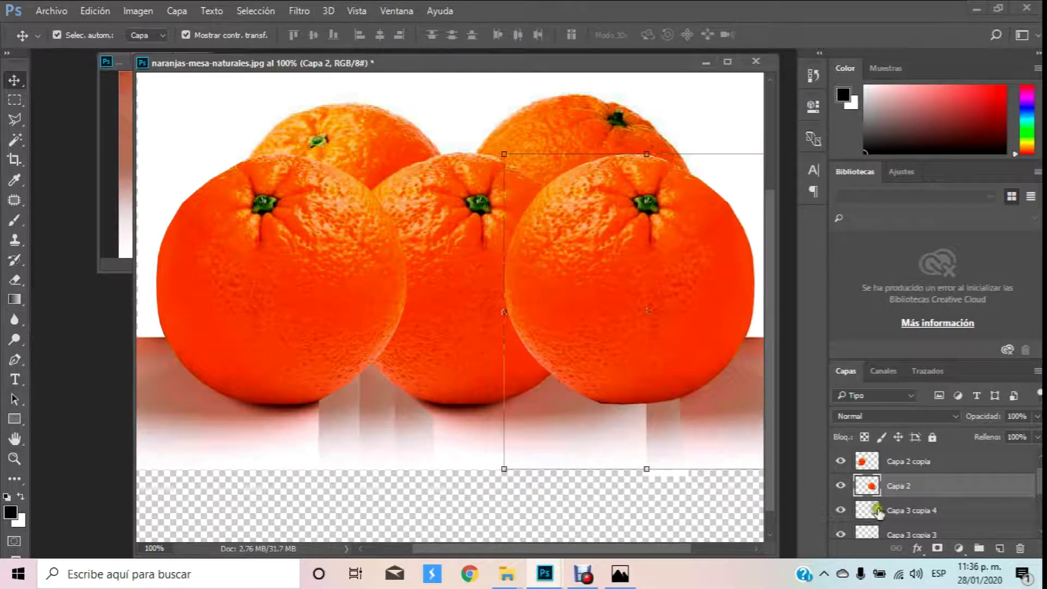
pyautogui.click(878, 513)
pyautogui.moveTo(673, 447); pyautogui.dragTo(640, 445)
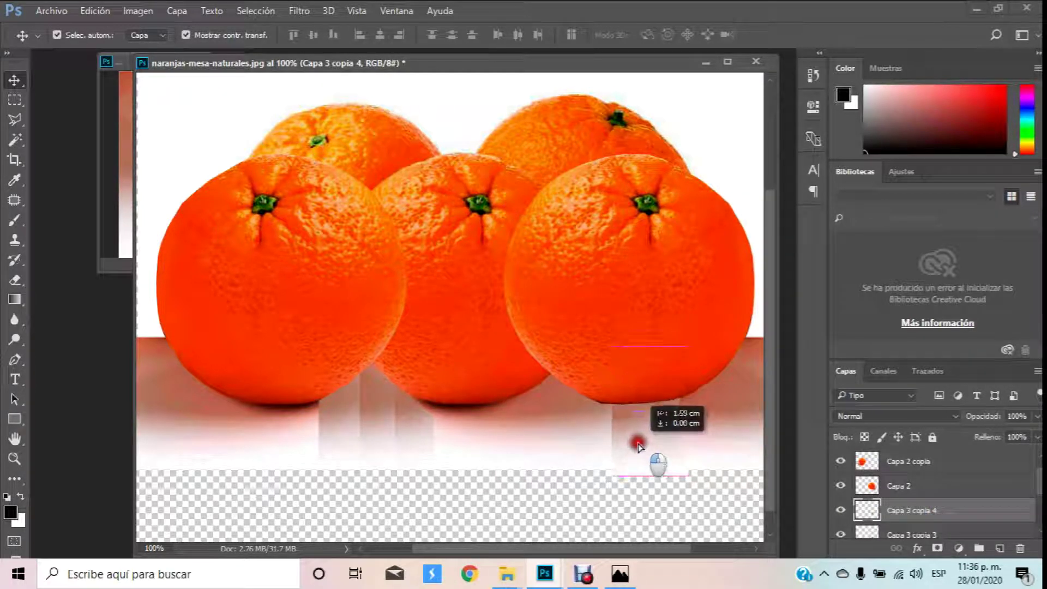
pyautogui.click(725, 505)
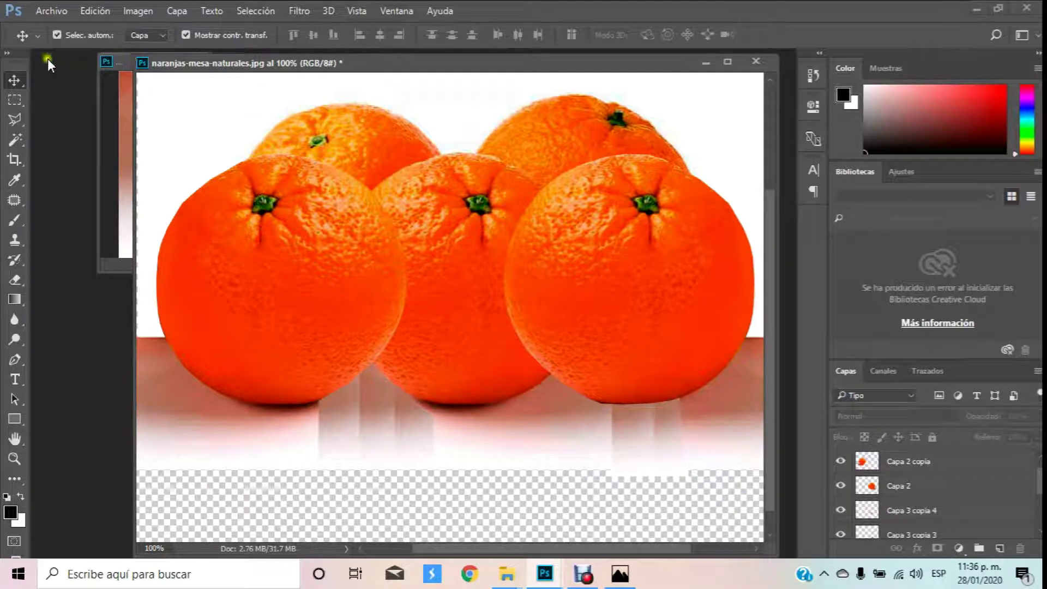
# Zoom to 200% on the middle shadow area and hide Capa 3 copia 2 and Capa 3 copia.
pyautogui.click(449, 319)
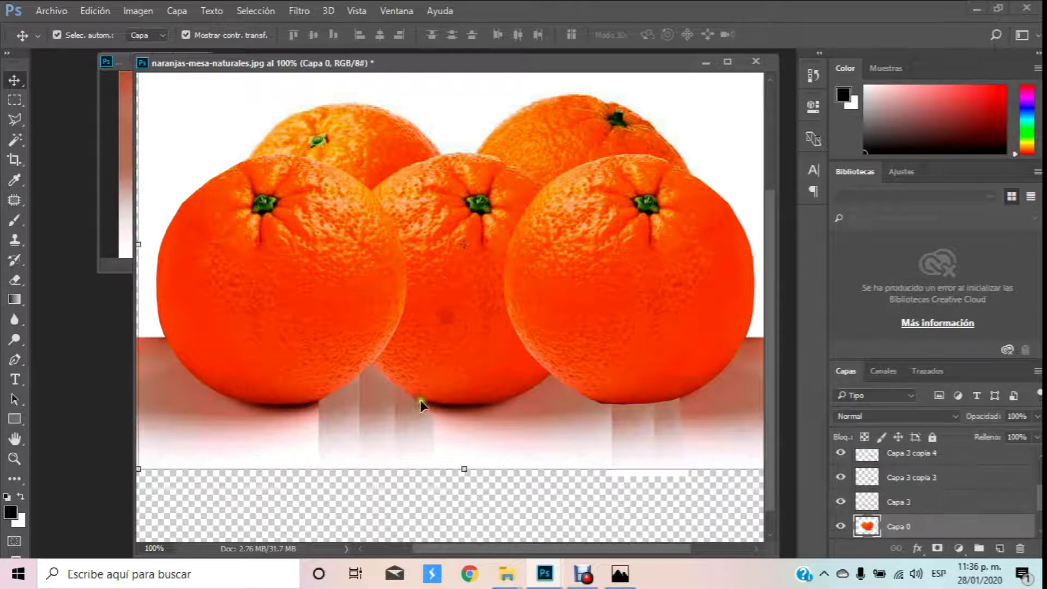
pyautogui.click(418, 515)
pyautogui.click(15, 457)
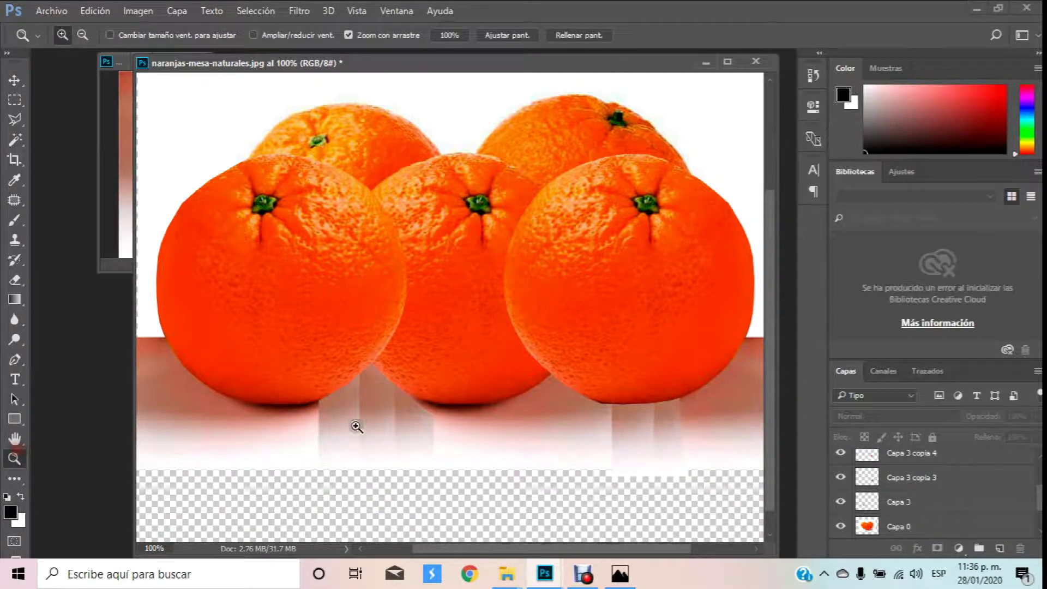
pyautogui.click(356, 427)
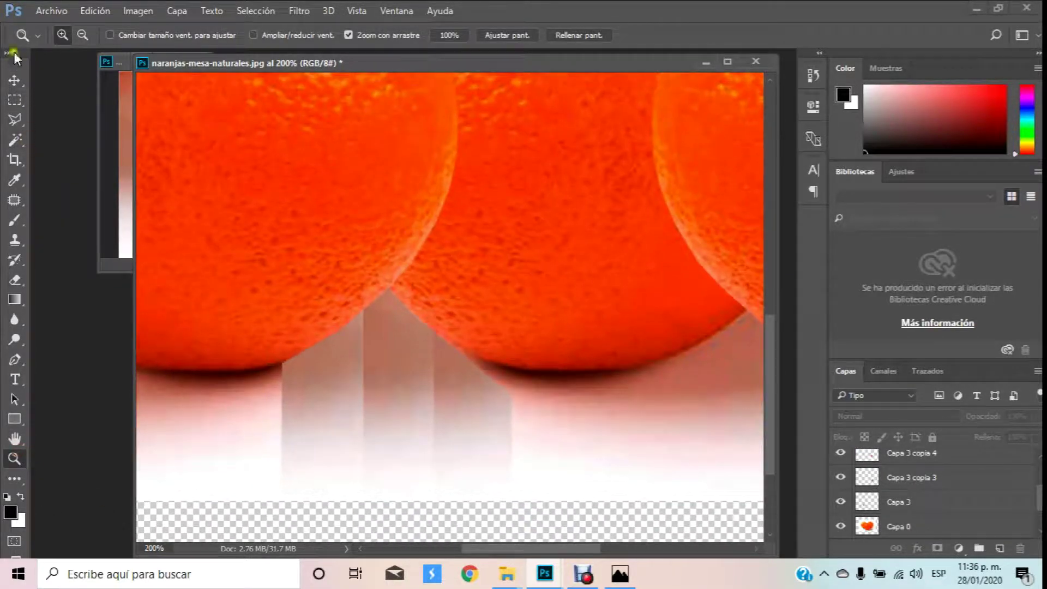
pyautogui.click(15, 80)
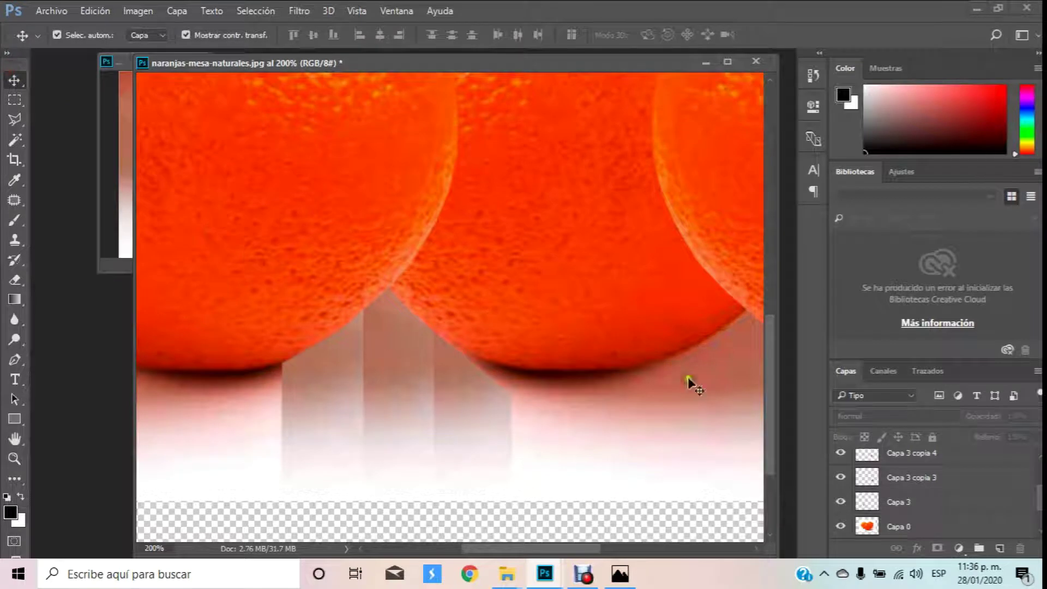
pyautogui.scroll(-2, 1028, 501)
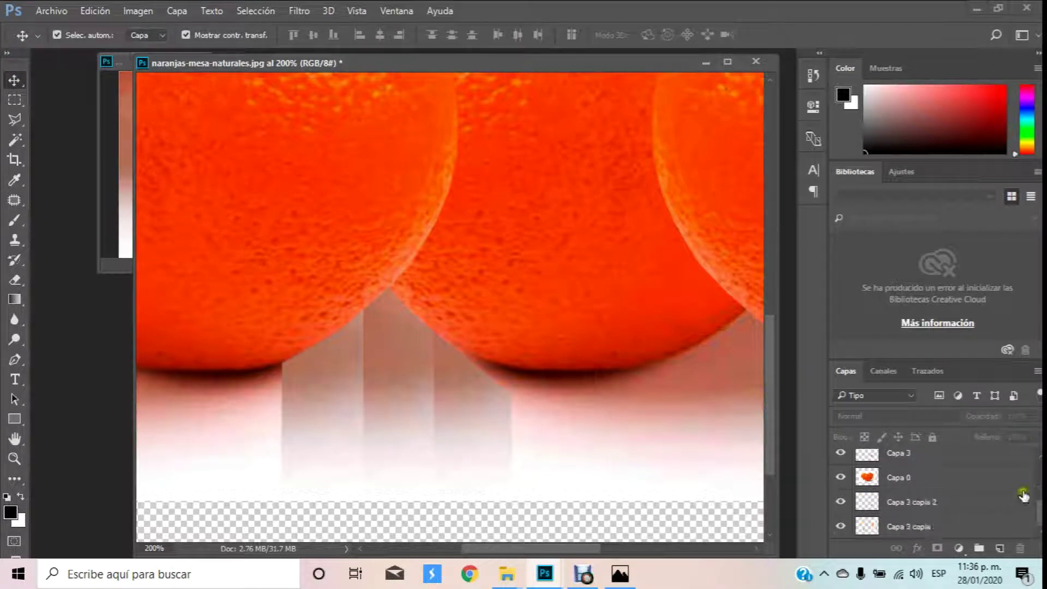
pyautogui.click(842, 503)
pyautogui.click(841, 527)
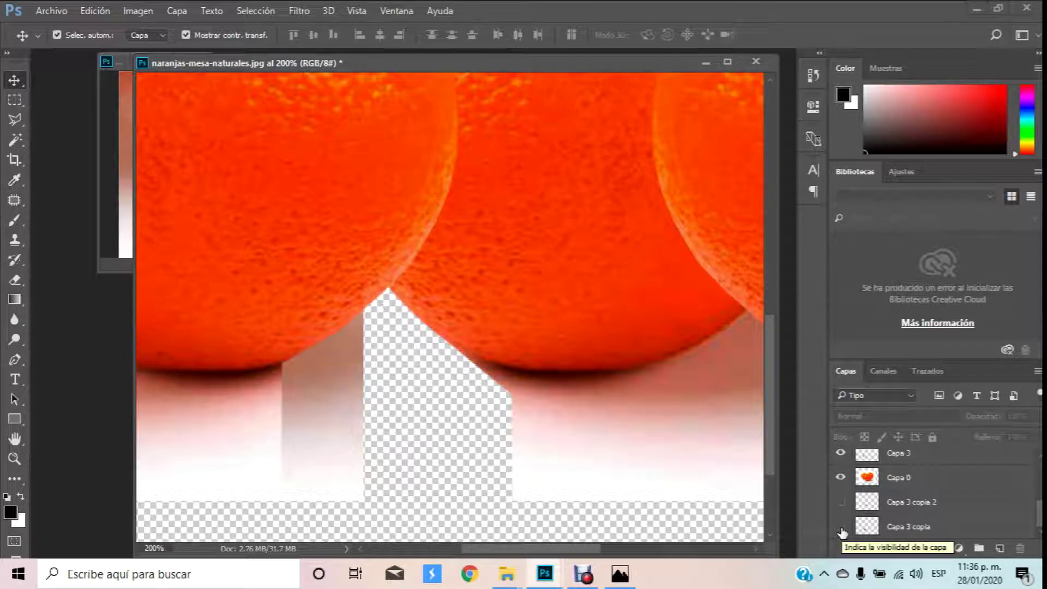
# On Capa 0, Polygonal-Lasso the gap beside the middle orange, then drop the selection.
pyautogui.click(921, 480)
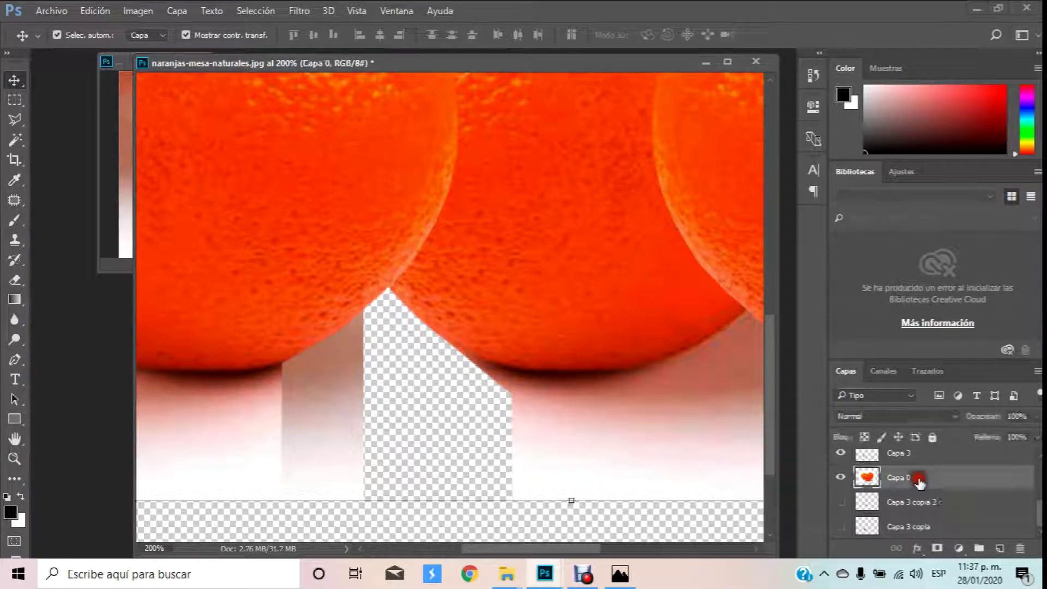
pyautogui.click(14, 118)
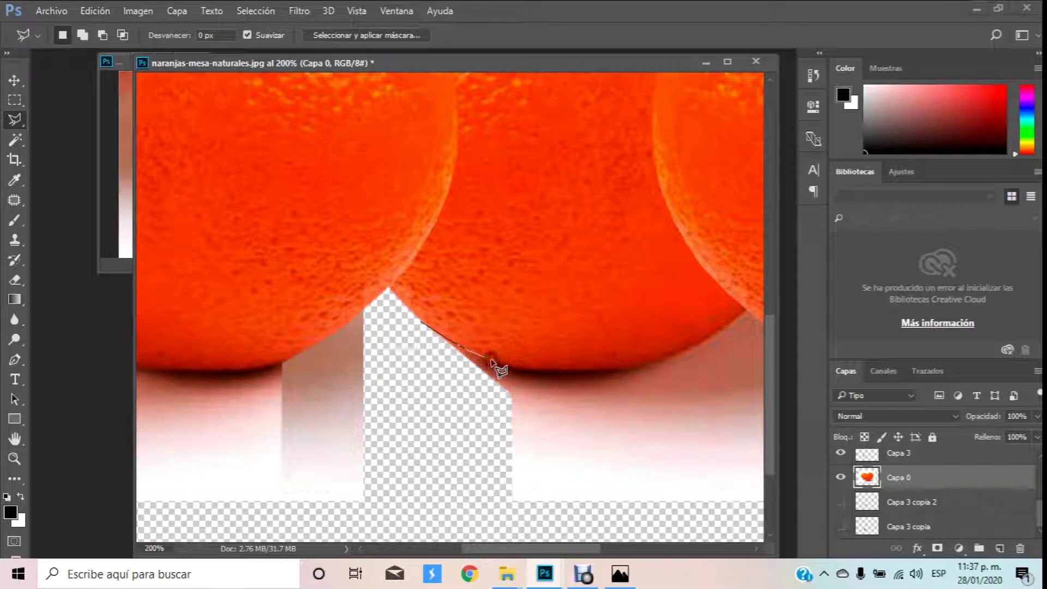
pyautogui.click(502, 443)
pyautogui.click(415, 426)
pyautogui.click(419, 325)
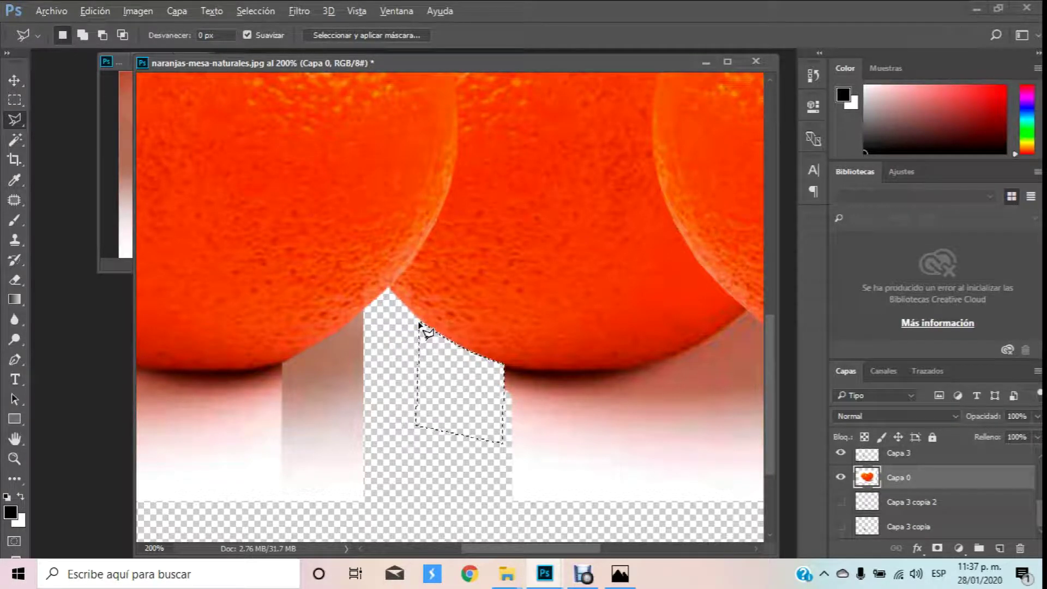
pyautogui.hotkey('ctrl', 'd')
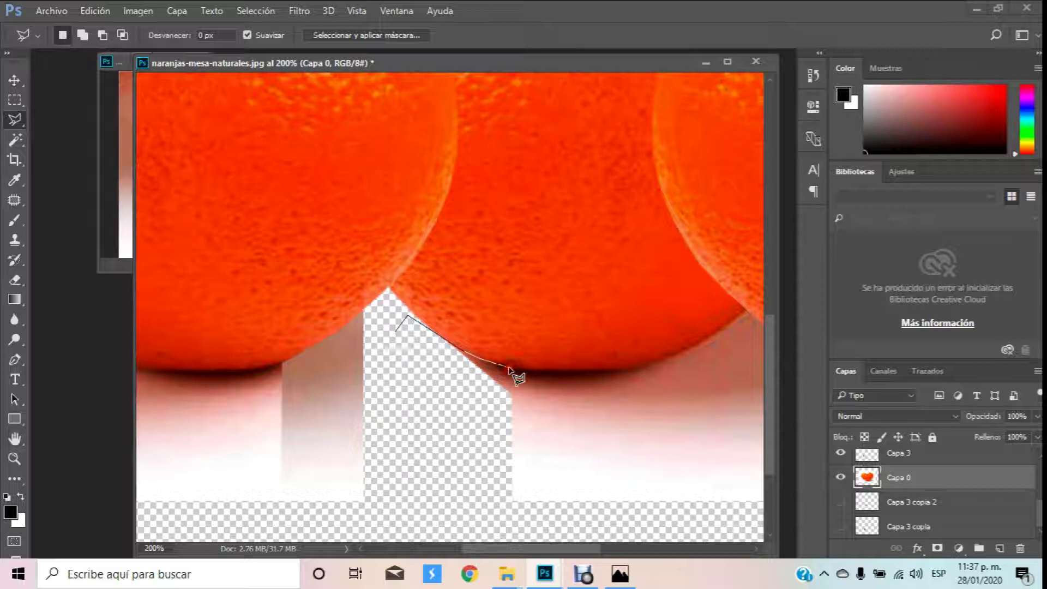
# Outline and colour-select the transparent gap below the oranges, then clear the selection.
pyautogui.click(510, 413)
pyautogui.click(389, 373)
pyautogui.click(397, 334)
pyautogui.click(16, 140)
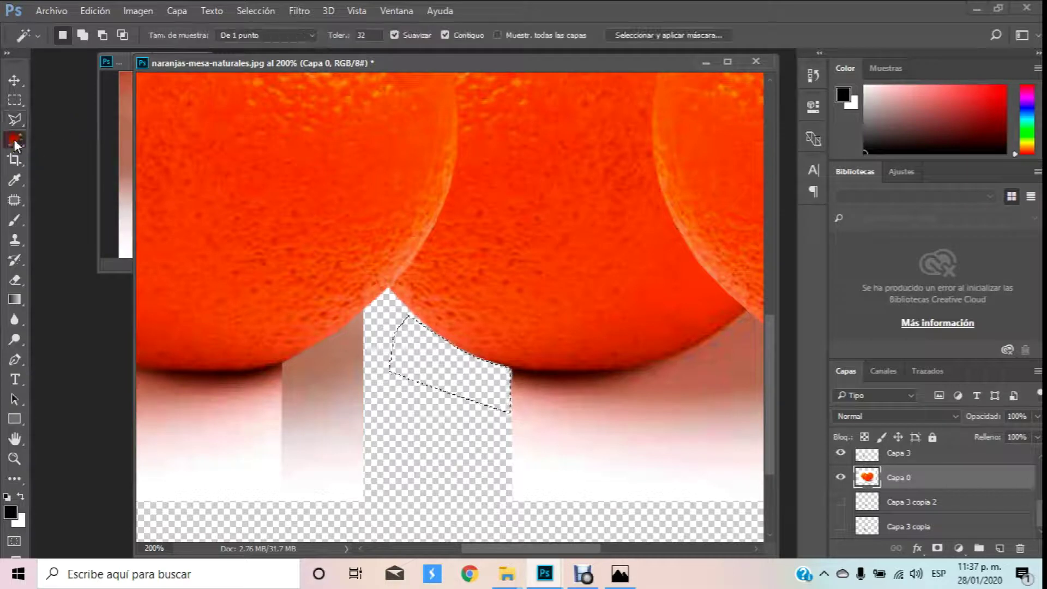
pyautogui.click(457, 467)
pyautogui.hotkey('ctrl', 'd')
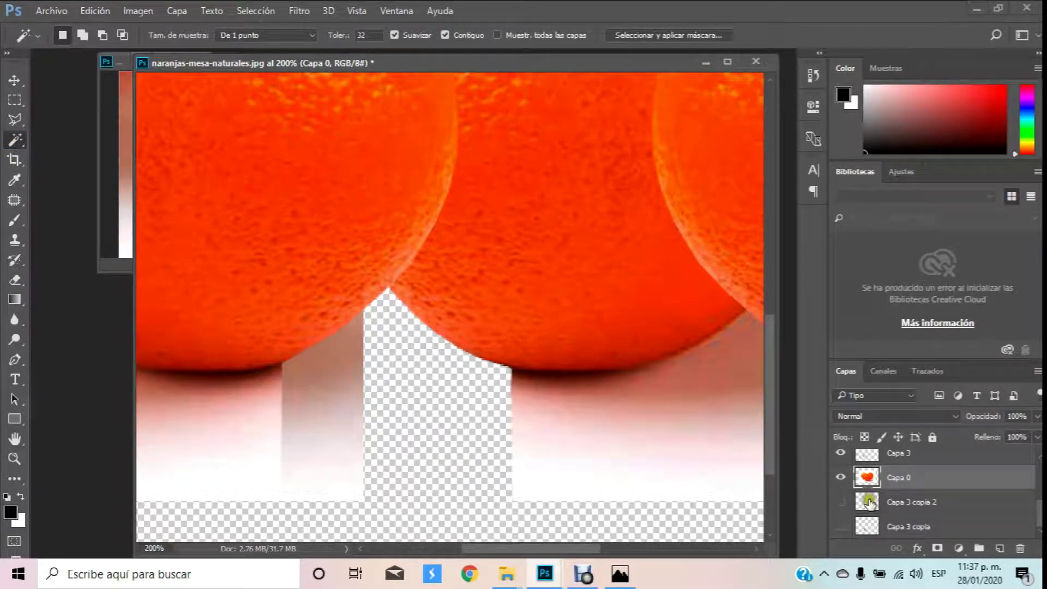
# Make Capa 3 copia 2 and Capa 3 copia visible and fit the image on screen.
pyautogui.click(842, 502)
pyautogui.click(840, 527)
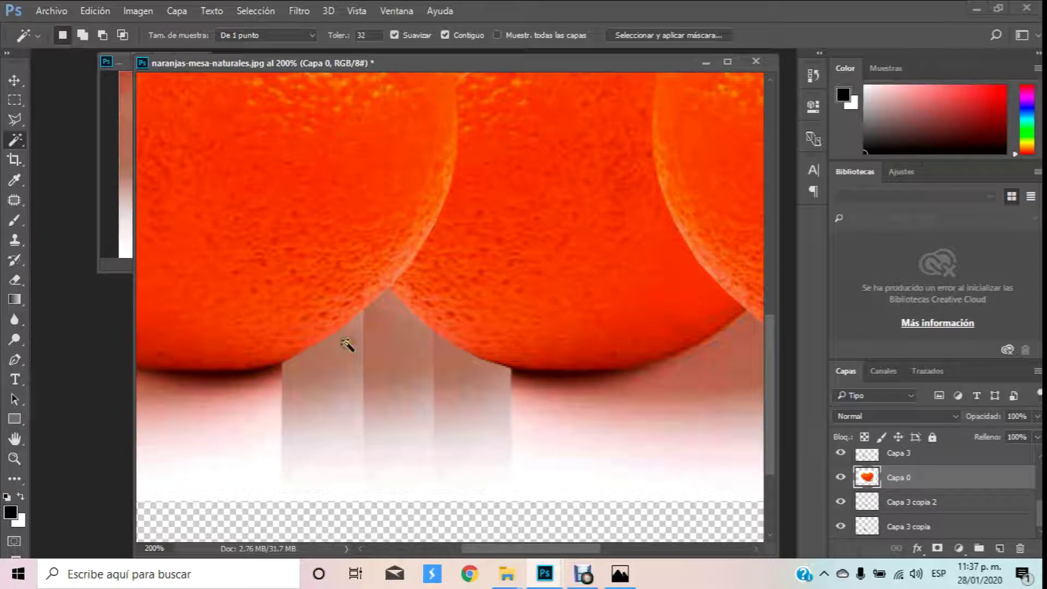
pyautogui.click(15, 458)
pyautogui.rightClick(297, 301)
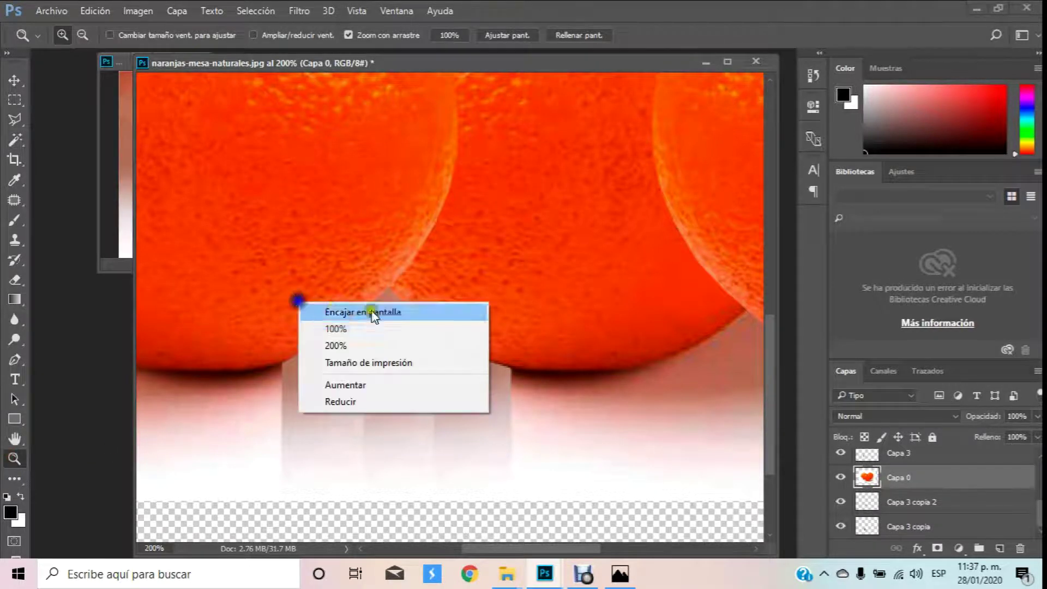
pyautogui.click(389, 313)
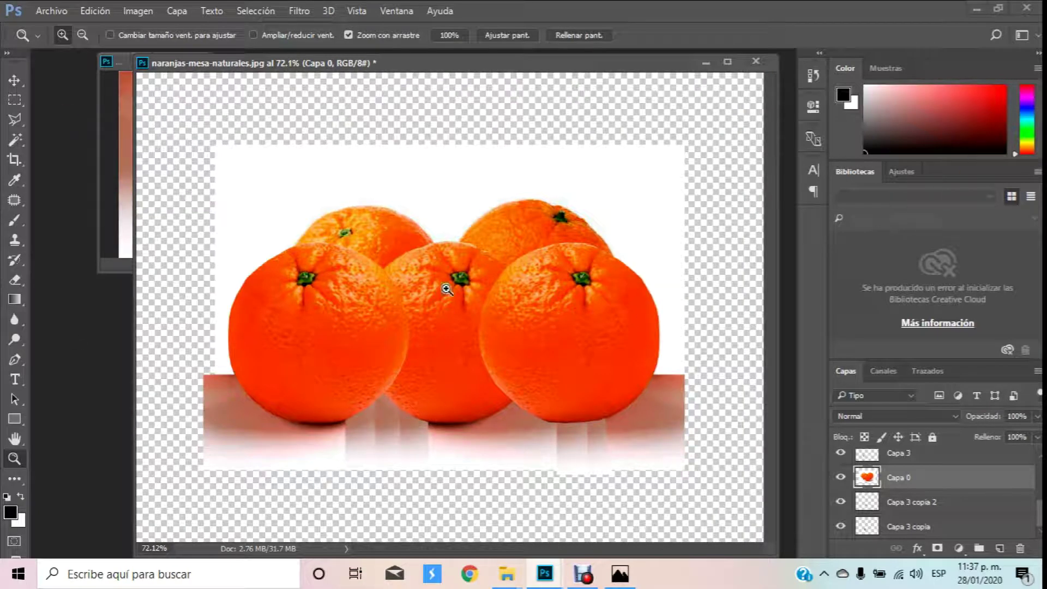
pyautogui.moveTo(544, 574)
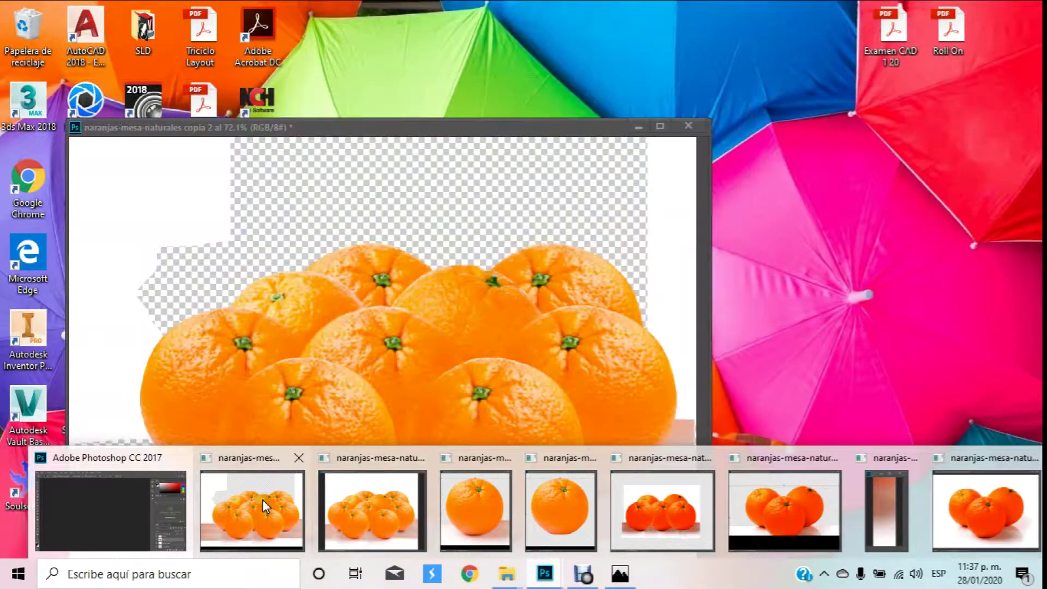
pyautogui.click(263, 500)
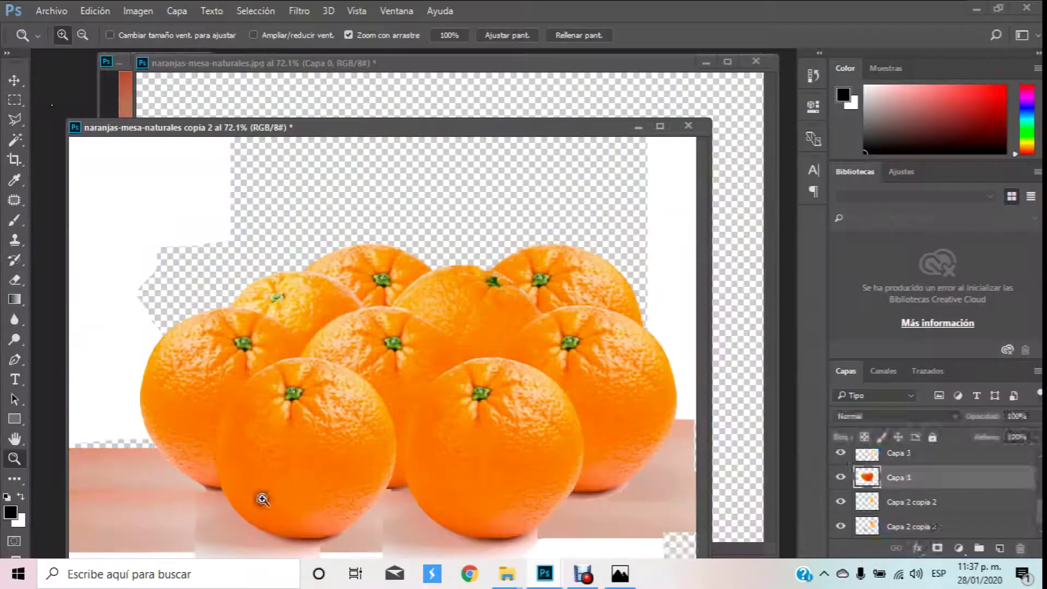
pyautogui.click(14, 79)
pyautogui.moveTo(341, 127); pyautogui.dragTo(351, 90)
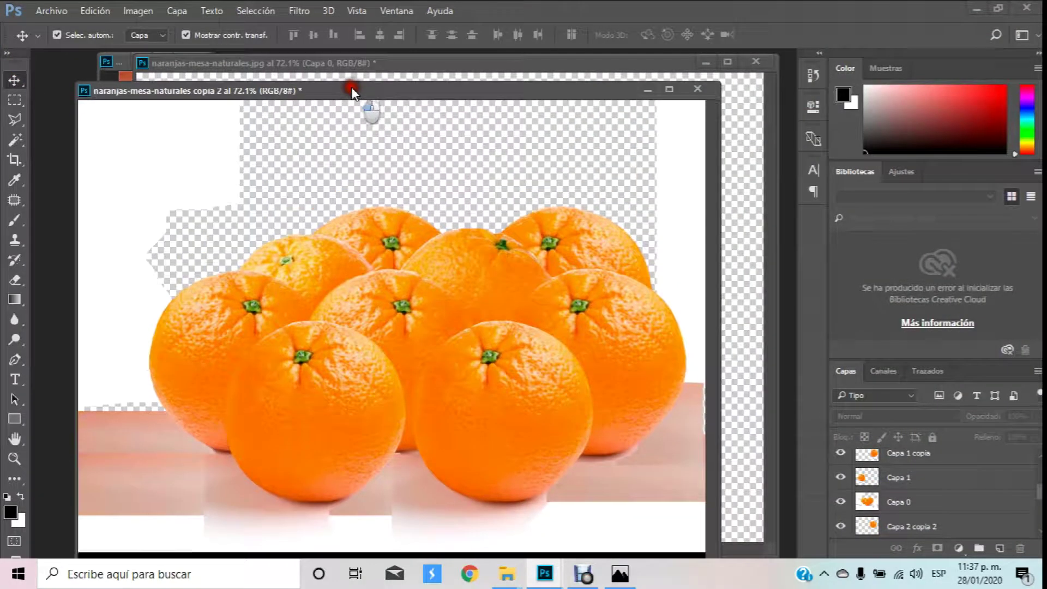
pyautogui.moveTo(568, 86)
pyautogui.mouseDown()
pyautogui.moveTo(548, 126)
pyautogui.moveTo(563, 79)
pyautogui.mouseUp()
pyautogui.moveTo(484, 375)
pyautogui.mouseDown()
pyautogui.moveTo(430, 318)
pyautogui.moveTo(499, 384)
pyautogui.moveTo(188, 305)
pyautogui.moveTo(273, 379)
pyautogui.mouseUp()
pyautogui.hotkey('ctrl', 't')
pyautogui.moveTo(183, 309); pyautogui.dragTo(105, 268)
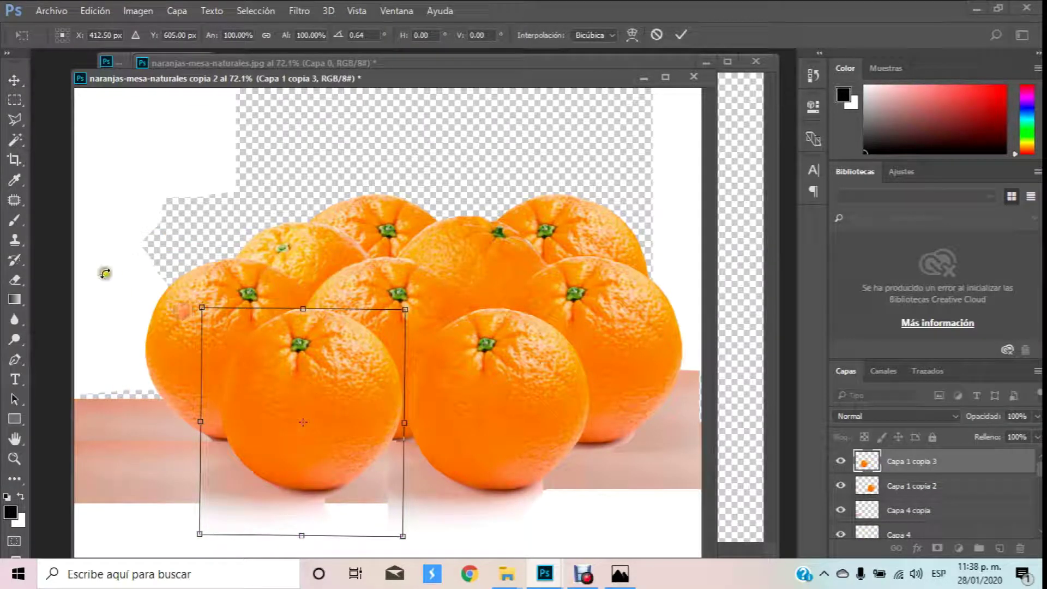
pyautogui.click(14, 79)
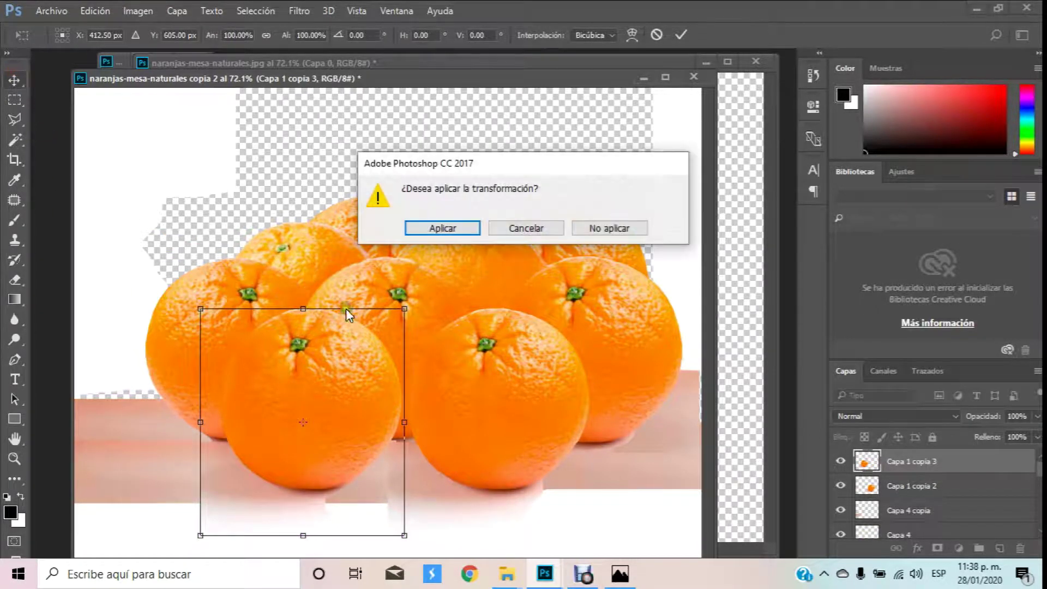
pyautogui.click(438, 236)
pyautogui.moveTo(241, 292); pyautogui.dragTo(156, 179)
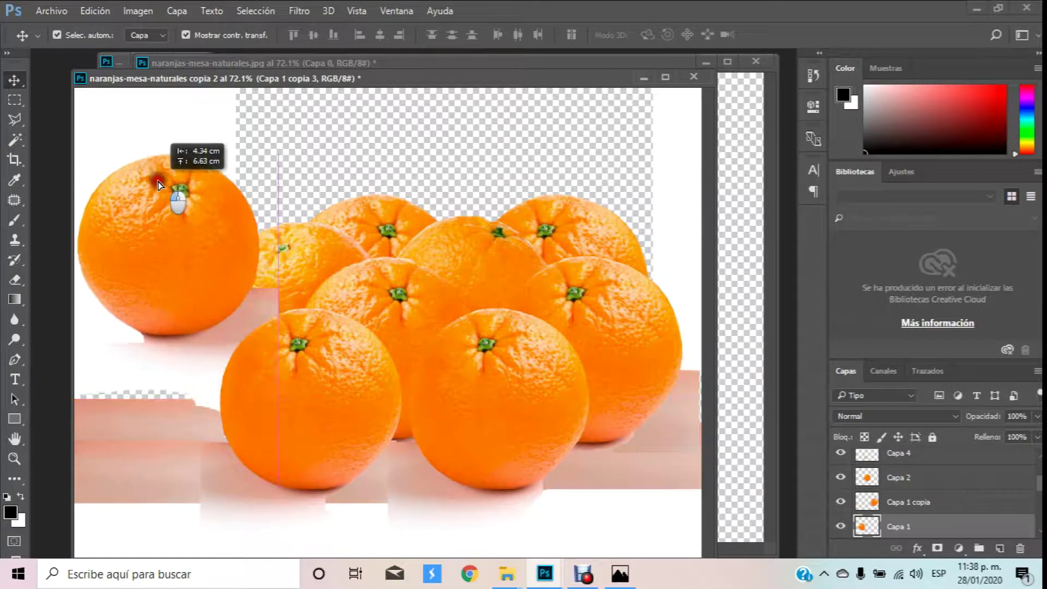
pyautogui.moveTo(381, 484)
pyautogui.mouseDown()
pyautogui.moveTo(442, 299)
pyautogui.moveTo(491, 436)
pyautogui.mouseUp()
pyautogui.moveTo(381, 281)
pyautogui.mouseDown()
pyautogui.moveTo(387, 136)
pyautogui.moveTo(384, 244)
pyautogui.mouseUp()
pyautogui.moveTo(589, 217)
pyautogui.mouseDown()
pyautogui.moveTo(587, 80)
pyautogui.moveTo(586, 219)
pyautogui.mouseUp()
pyautogui.hotkey('ctrl', 't')
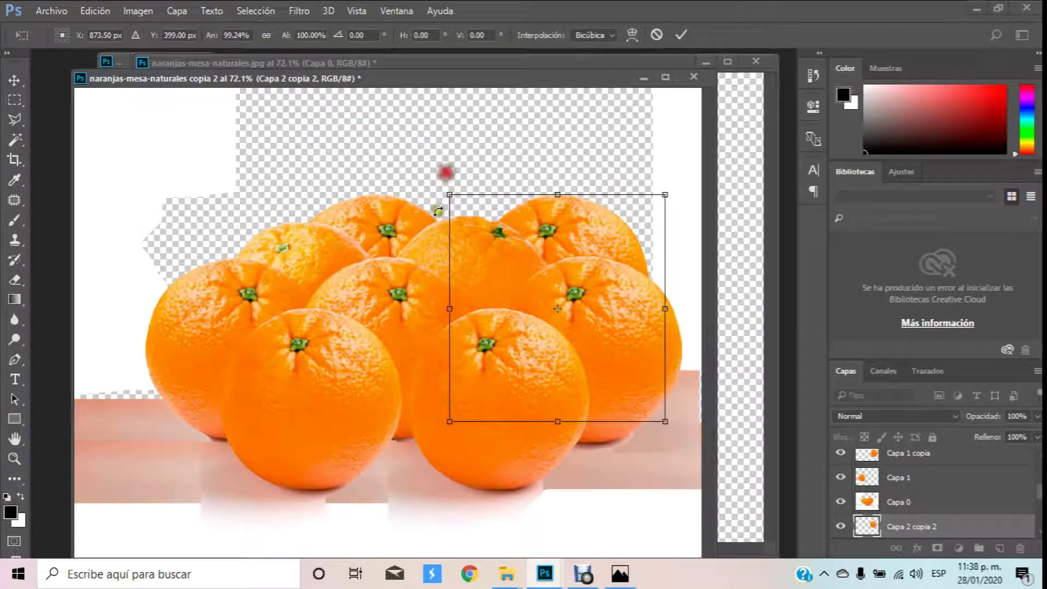
pyautogui.click(14, 80)
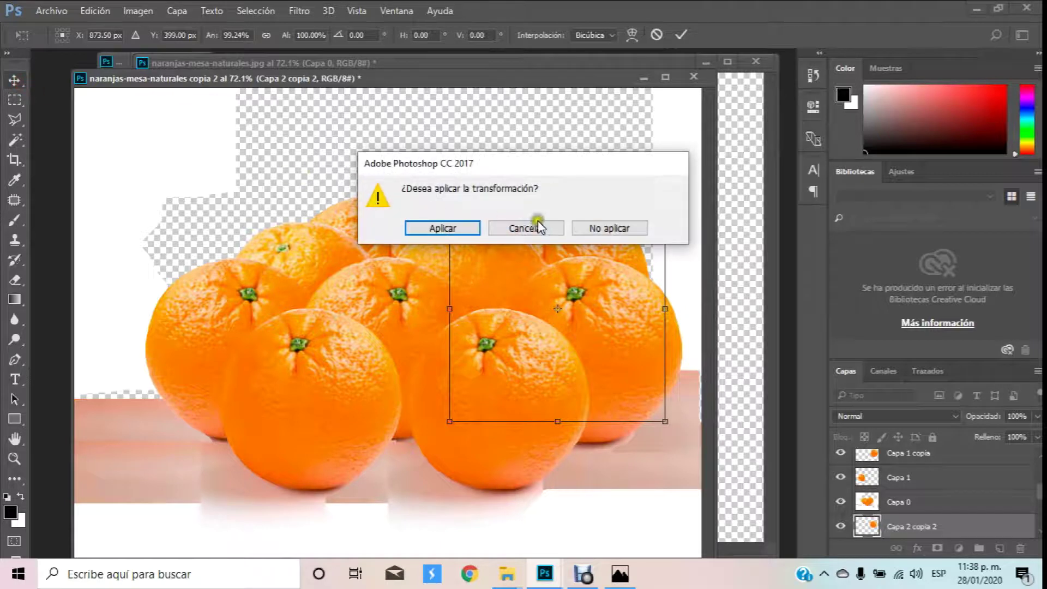
pyautogui.click(607, 226)
pyautogui.moveTo(409, 240)
pyautogui.mouseDown()
pyautogui.moveTo(393, 129)
pyautogui.moveTo(440, 262)
pyautogui.moveTo(463, 201)
pyautogui.moveTo(478, 224)
pyautogui.mouseUp()
pyautogui.click(447, 256)
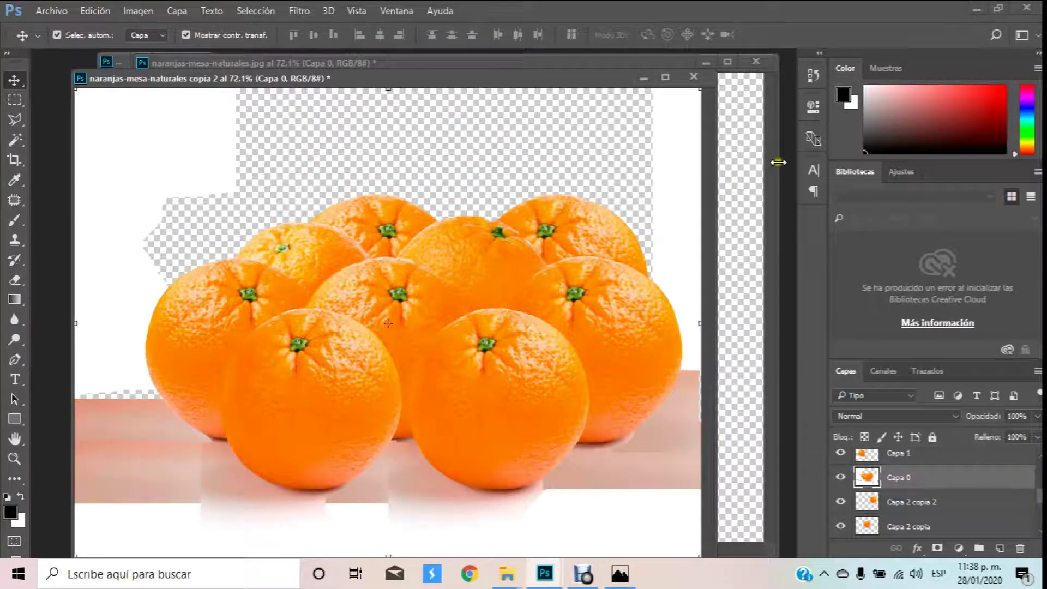
pyautogui.click(779, 161)
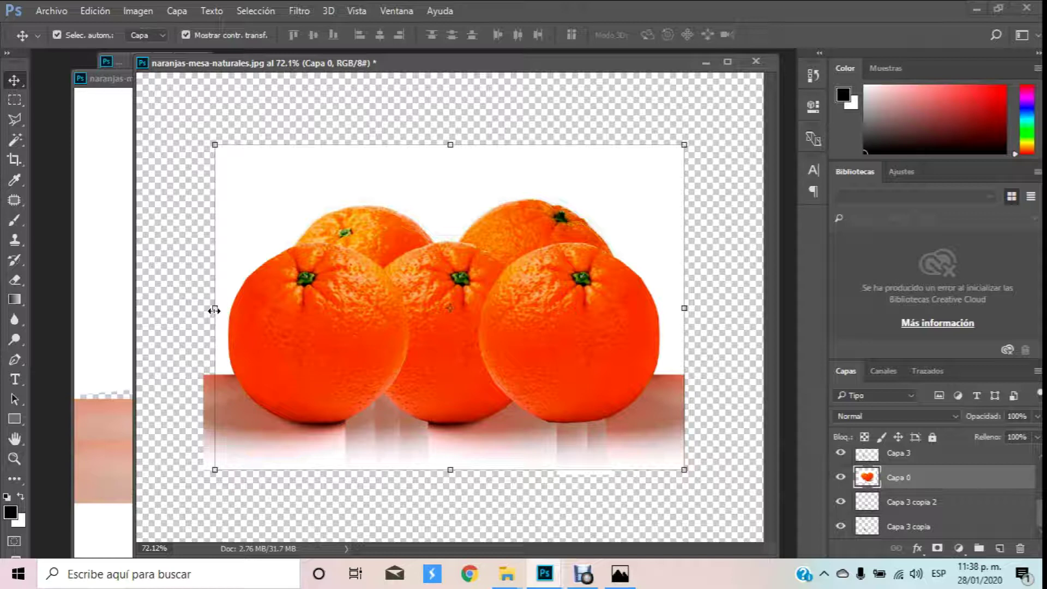
# Deselect and flatten all layers into one background with Capa > Acoplar imagen.
pyautogui.click(182, 286)
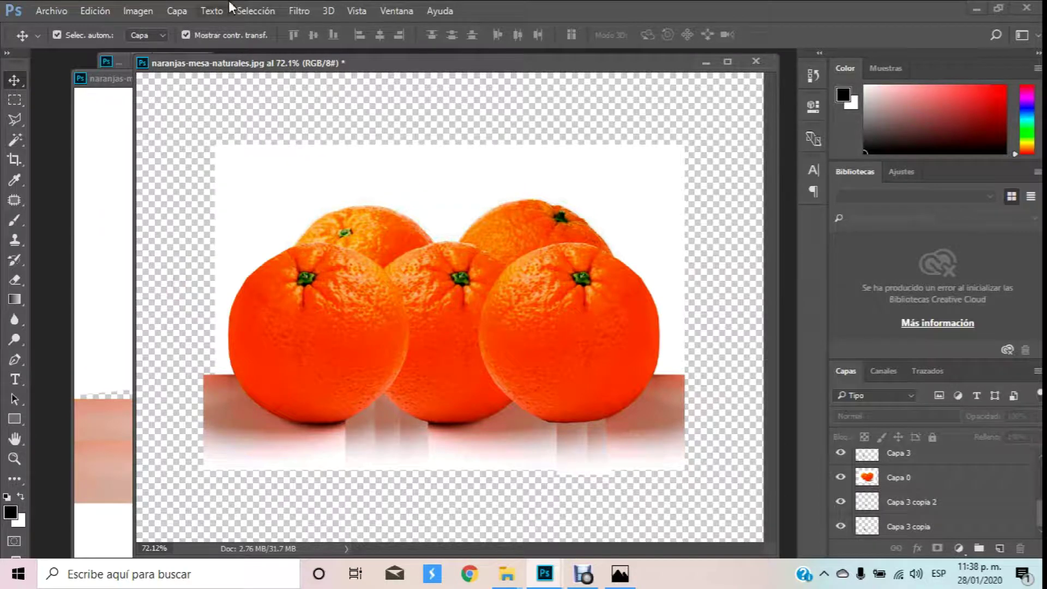
pyautogui.click(184, 12)
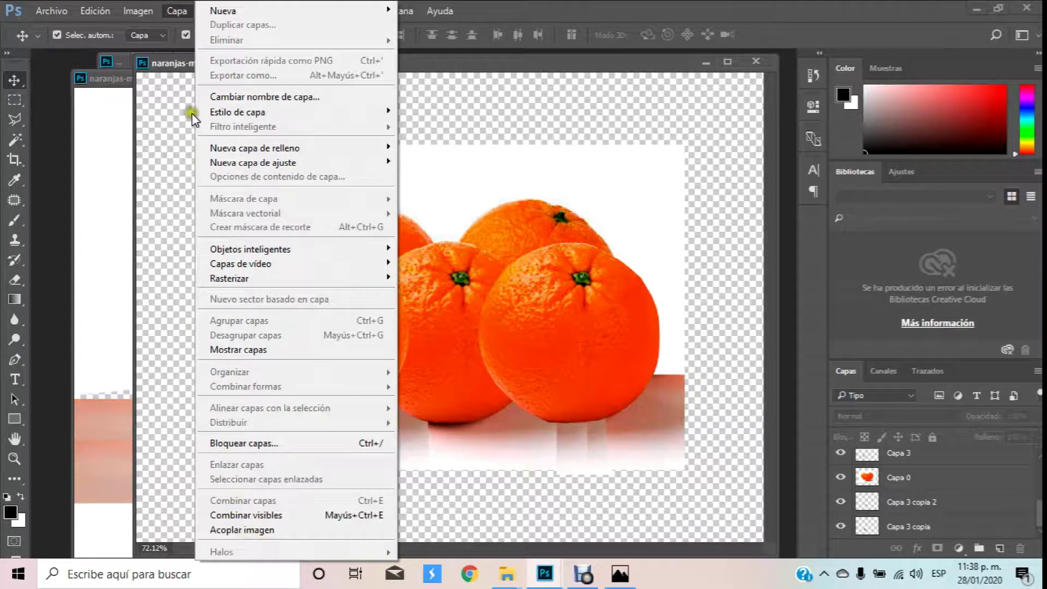
pyautogui.click(276, 531)
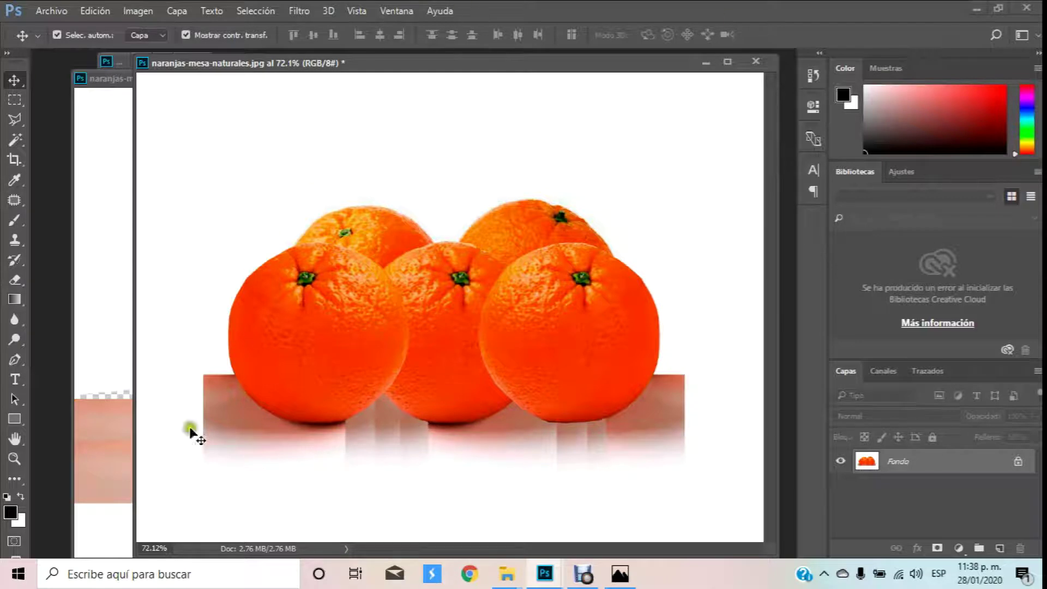
pyautogui.click(14, 459)
# Zoom to 300% on the shadow and set the Patch tool to Normal mode.
pyautogui.moveTo(288, 438); pyautogui.dragTo(370, 298)
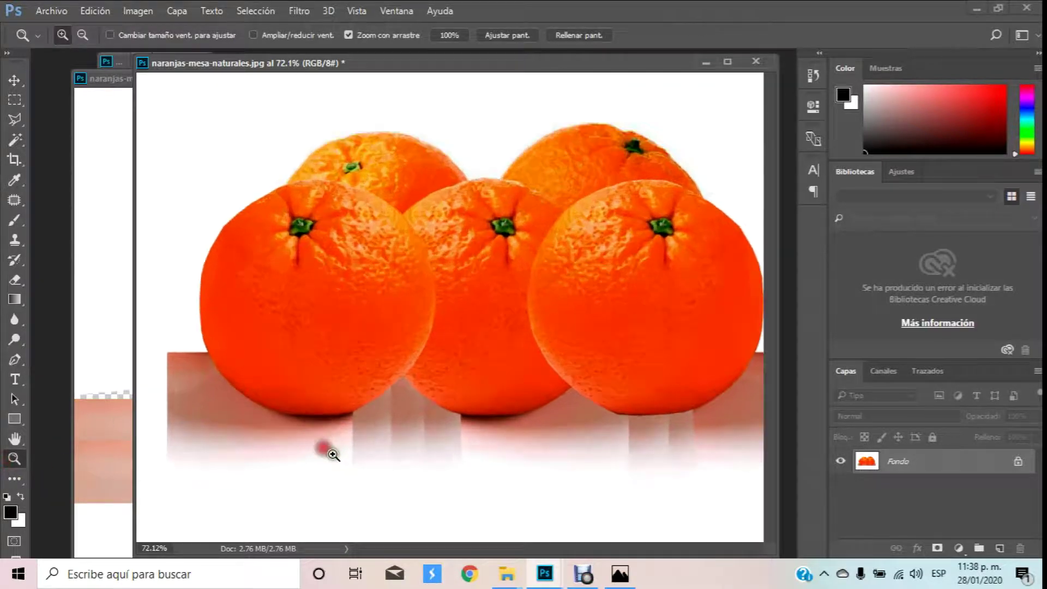
pyautogui.scroll(-1, 370, 297)
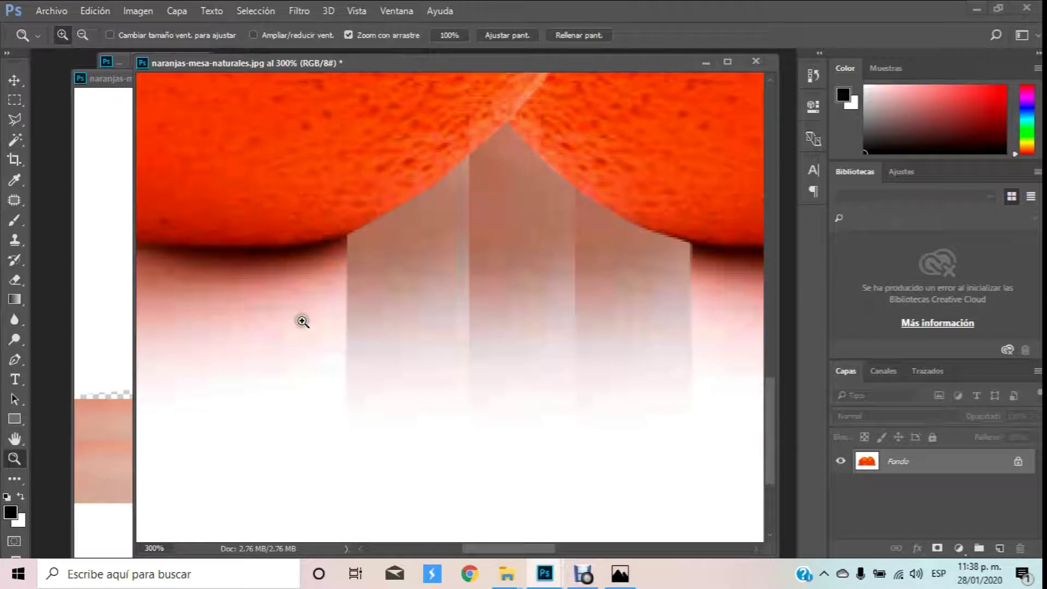
pyautogui.click(21, 202)
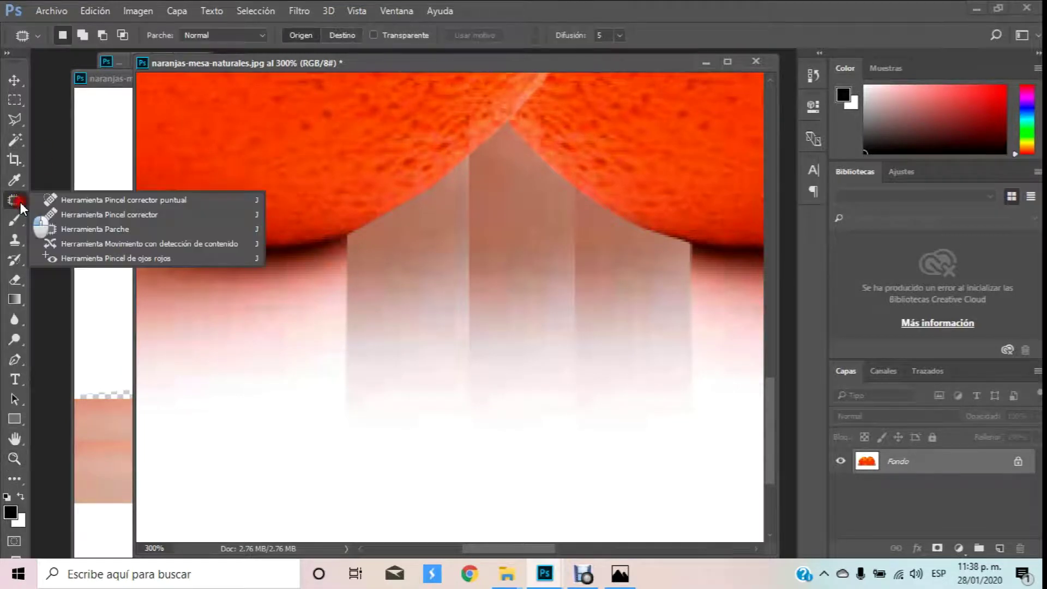
pyautogui.click(87, 227)
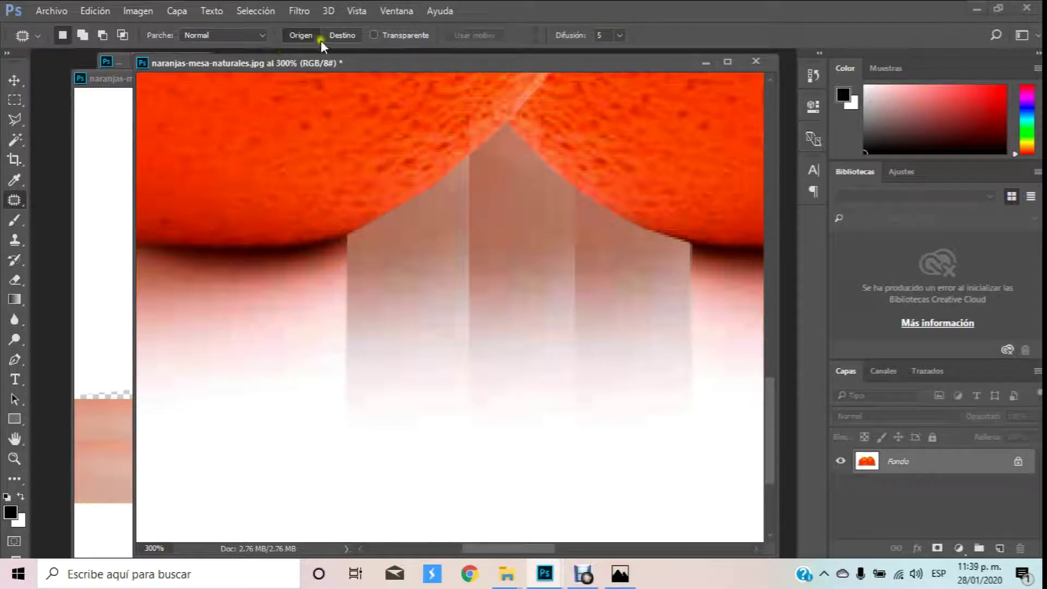
pyautogui.click(260, 38)
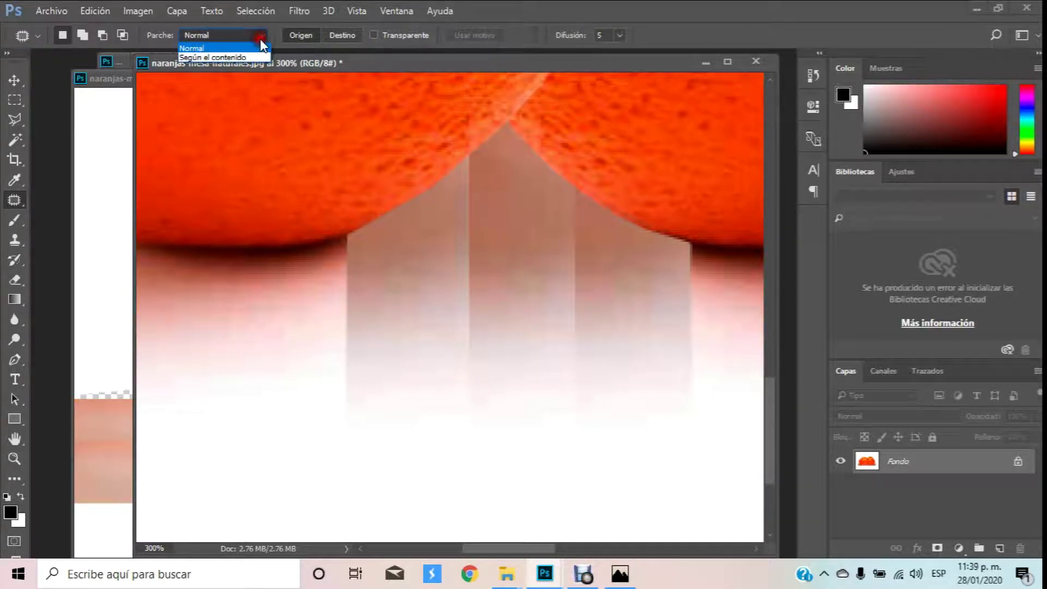
pyautogui.click(250, 56)
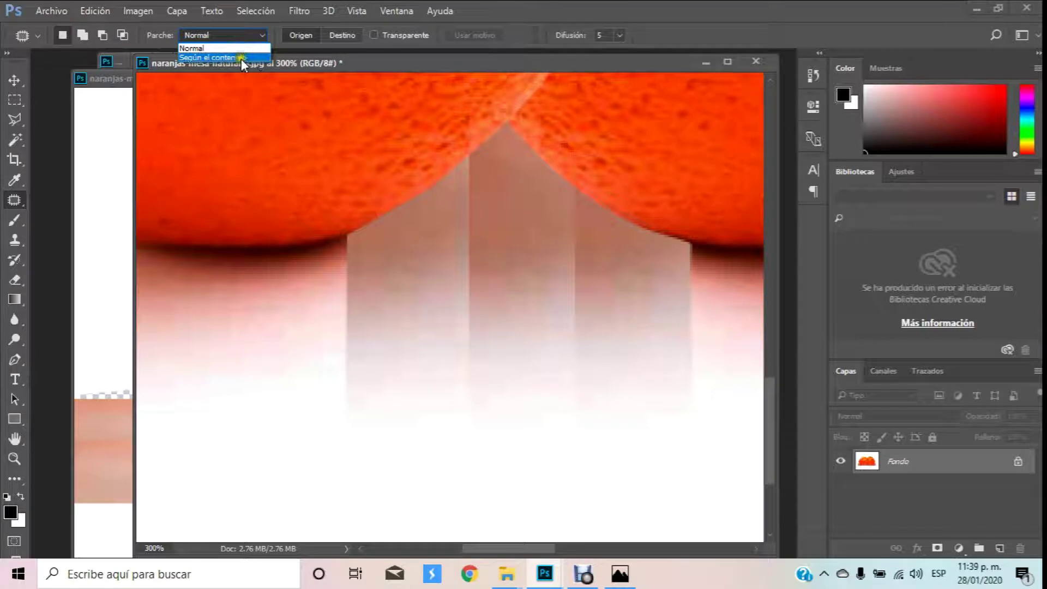
pyautogui.click(238, 35)
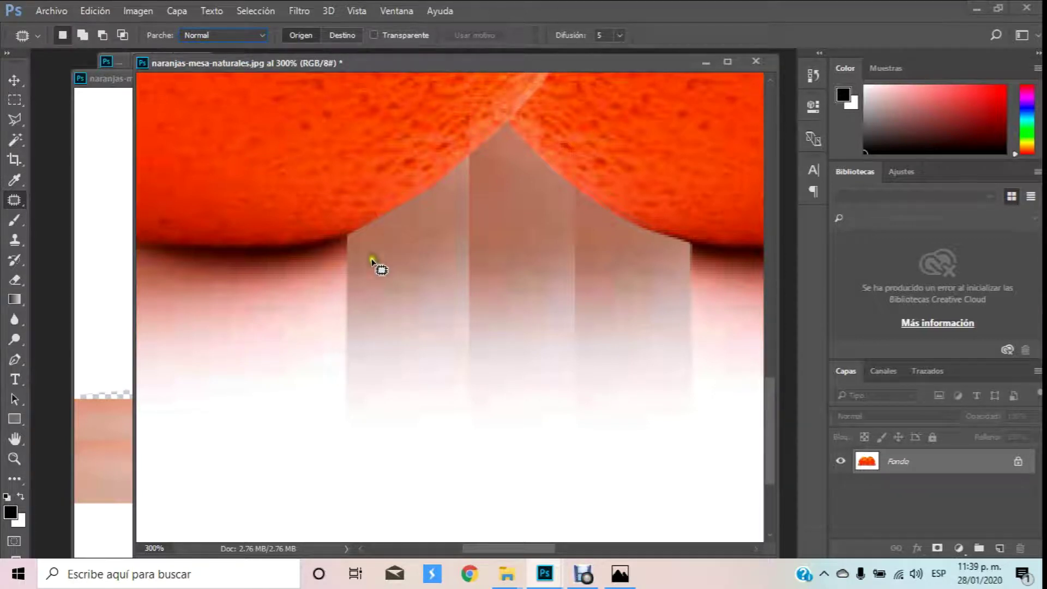
# Patch three vertical streaks in the grey shadow using clean shadow as the source.
pyautogui.moveTo(354, 238)
pyautogui.mouseDown()
pyautogui.moveTo(346, 416)
pyautogui.moveTo(363, 240)
pyautogui.mouseUp()
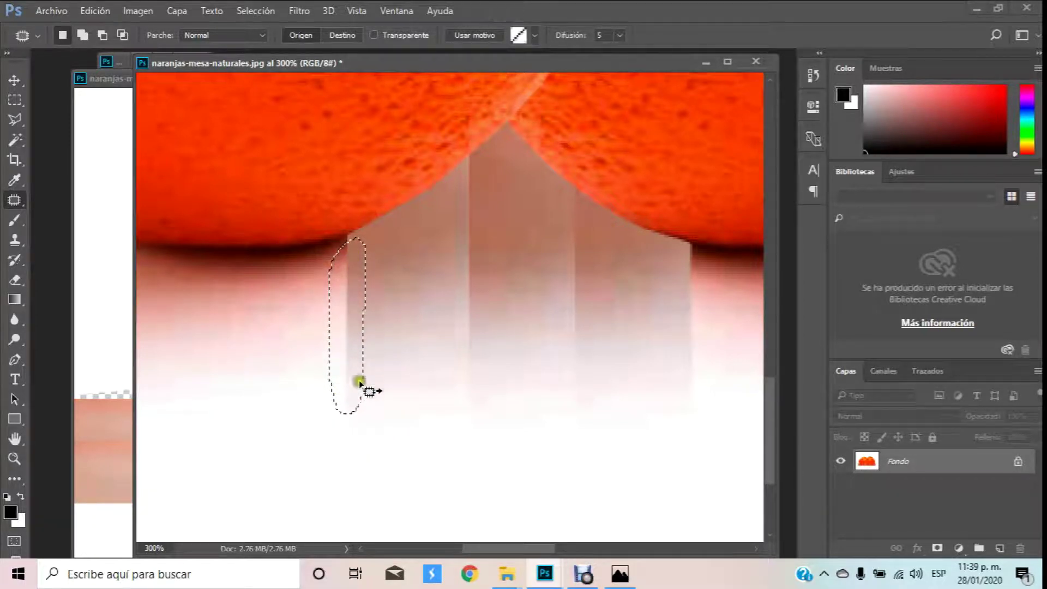
pyautogui.moveTo(355, 298); pyautogui.dragTo(230, 375)
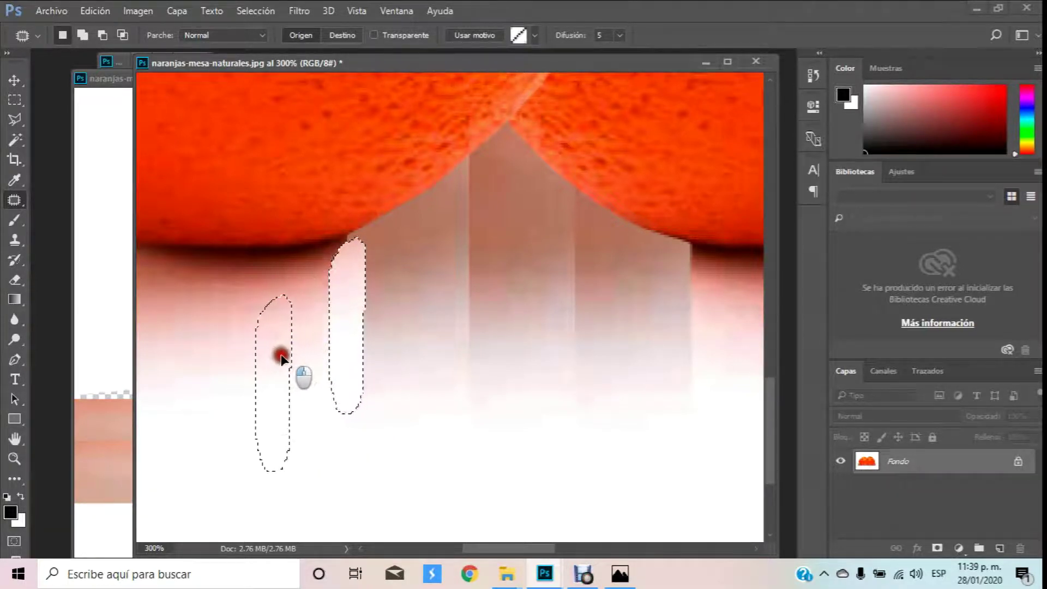
pyautogui.moveTo(230, 375)
pyautogui.mouseDown()
pyautogui.moveTo(433, 267)
pyautogui.moveTo(388, 292)
pyautogui.moveTo(435, 294)
pyautogui.moveTo(440, 264)
pyautogui.moveTo(416, 324)
pyautogui.moveTo(177, 408)
pyautogui.moveTo(433, 311)
pyautogui.moveTo(438, 264)
pyautogui.moveTo(421, 346)
pyautogui.mouseUp()
pyautogui.click(419, 345)
pyautogui.moveTo(477, 161)
pyautogui.mouseDown()
pyautogui.moveTo(456, 268)
pyautogui.moveTo(467, 420)
pyautogui.moveTo(489, 323)
pyautogui.moveTo(435, 398)
pyautogui.moveTo(522, 362)
pyautogui.moveTo(529, 329)
pyautogui.mouseUp()
pyautogui.click(564, 308)
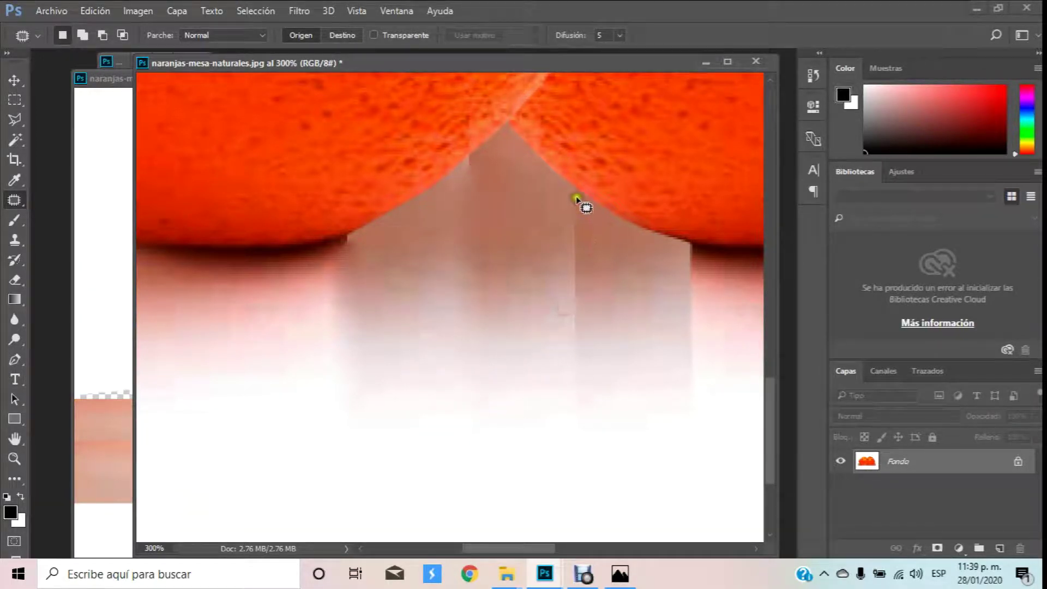
pyautogui.moveTo(578, 199)
pyautogui.mouseDown()
pyautogui.moveTo(559, 204)
pyautogui.moveTo(554, 381)
pyautogui.moveTo(602, 323)
pyautogui.moveTo(646, 370)
pyautogui.moveTo(555, 311)
pyautogui.moveTo(486, 300)
pyautogui.mouseUp()
pyautogui.click(519, 321)
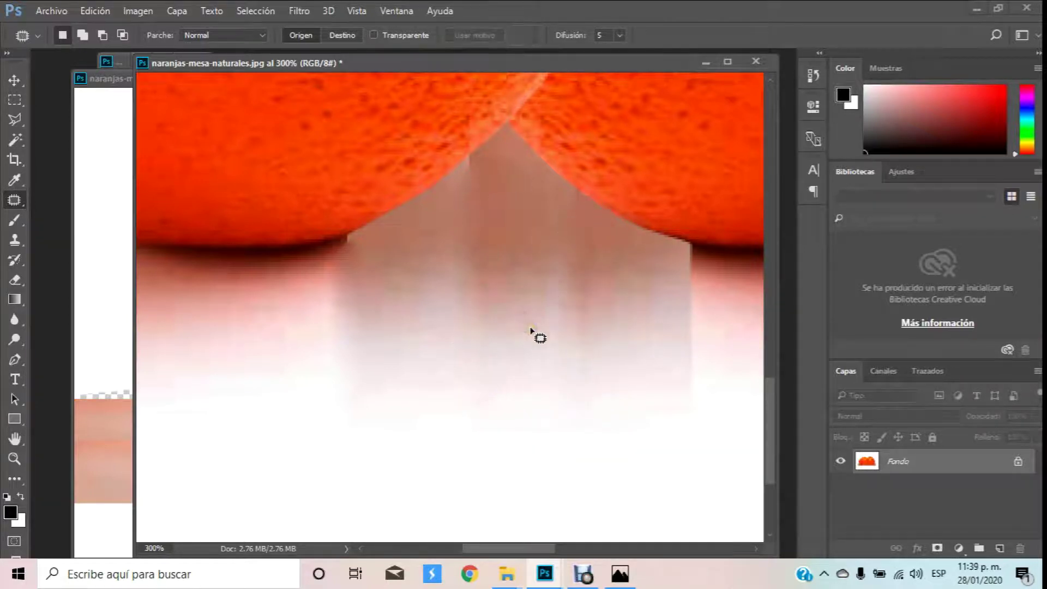
pyautogui.scroll(2, 533, 332)
pyautogui.scroll(1, 513, 333)
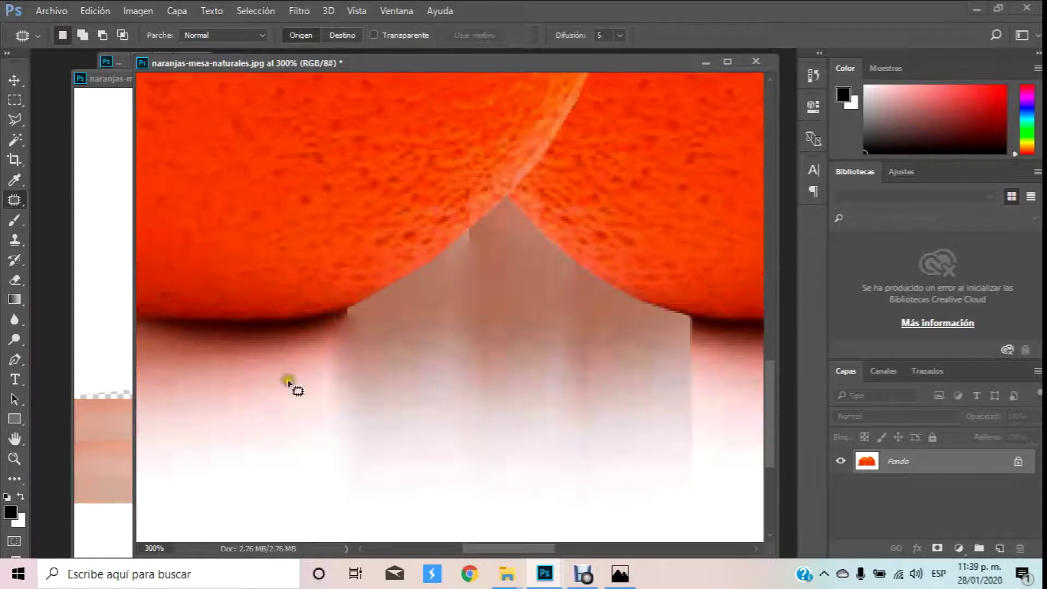
# Zoom to 500% and patch the blemishes along the orange's lower edge.
pyautogui.click(15, 458)
pyautogui.moveTo(262, 315); pyautogui.dragTo(330, 304)
pyautogui.click(15, 199)
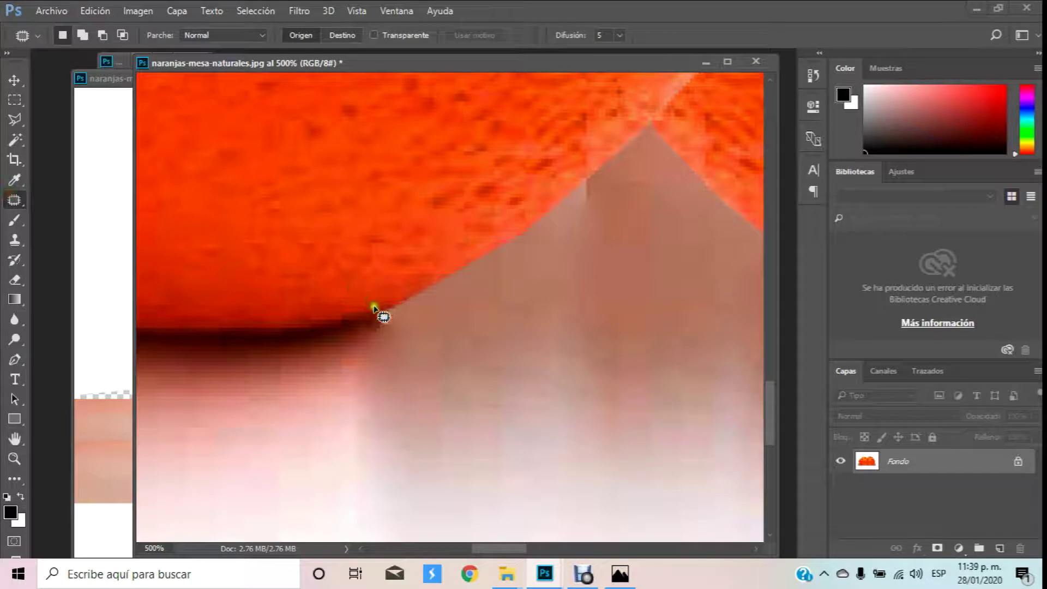
pyautogui.moveTo(397, 315)
pyautogui.mouseDown()
pyautogui.moveTo(424, 348)
pyautogui.moveTo(505, 360)
pyautogui.mouseUp()
pyautogui.click(416, 424)
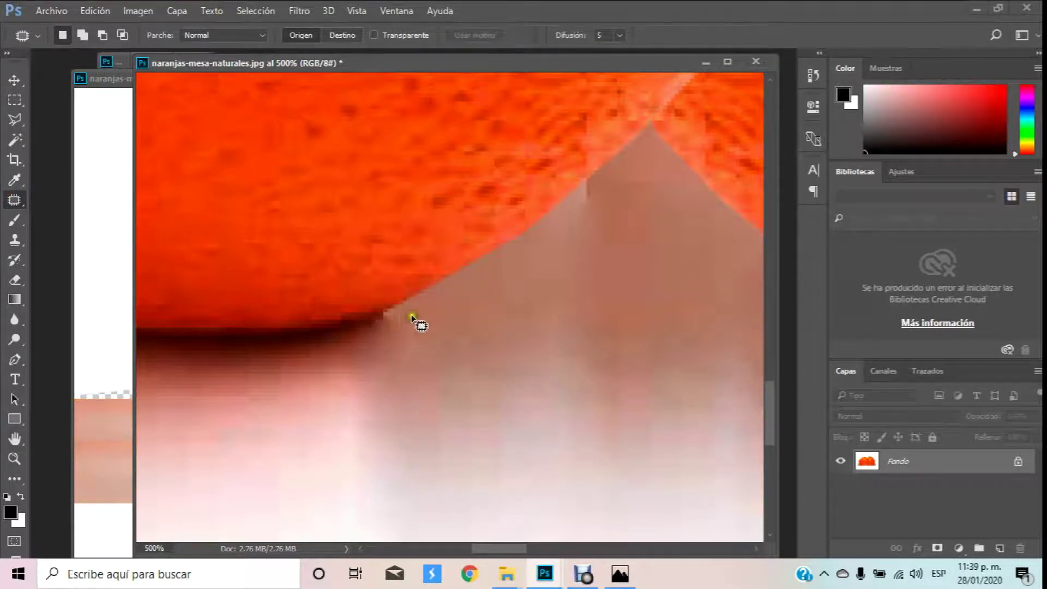
pyautogui.moveTo(409, 310)
pyautogui.mouseDown()
pyautogui.moveTo(385, 327)
pyautogui.moveTo(467, 320)
pyautogui.moveTo(465, 344)
pyautogui.mouseUp()
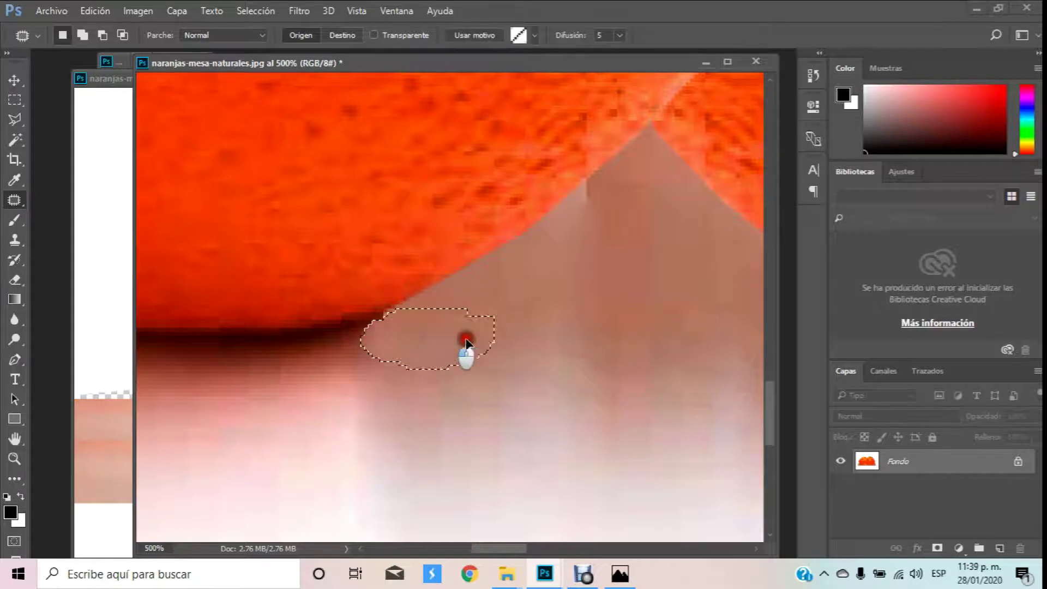
pyautogui.click(608, 192)
pyautogui.moveTo(598, 184); pyautogui.dragTo(668, 250)
pyautogui.click(614, 301)
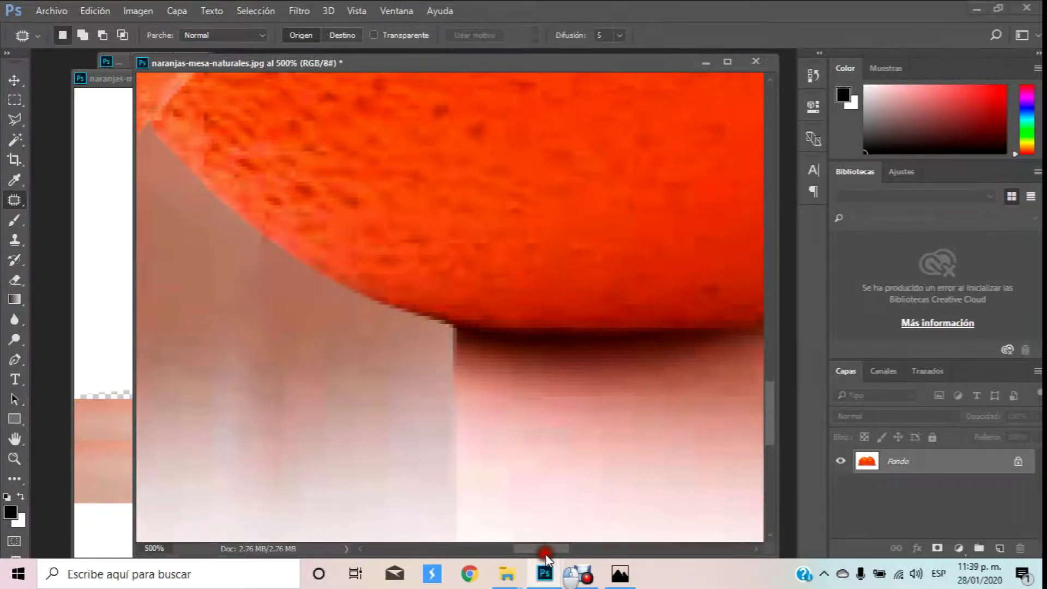
# Patch the blocky areas near the shadow peak and the lower blotchy area.
pyautogui.moveTo(505, 552); pyautogui.dragTo(526, 552)
pyautogui.scroll(-1, 414, 267)
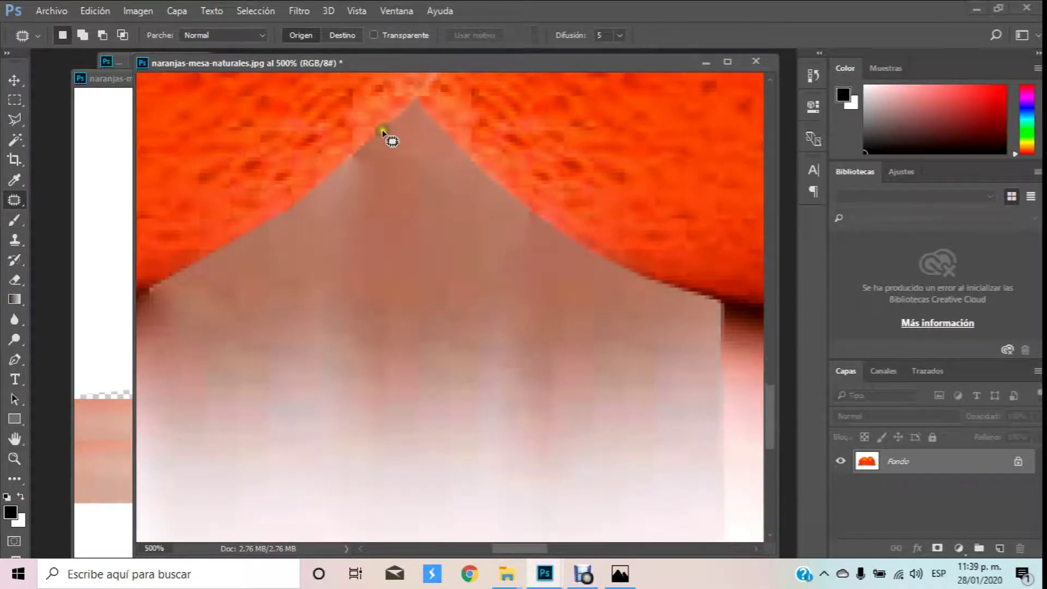
pyautogui.moveTo(386, 145)
pyautogui.mouseDown()
pyautogui.moveTo(409, 241)
pyautogui.moveTo(382, 251)
pyautogui.mouseUp()
pyautogui.click(528, 448)
pyautogui.moveTo(375, 367); pyautogui.dragTo(257, 406)
pyautogui.click(454, 392)
pyautogui.moveTo(564, 301)
pyautogui.mouseDown()
pyautogui.moveTo(625, 387)
pyautogui.moveTo(503, 272)
pyautogui.mouseUp()
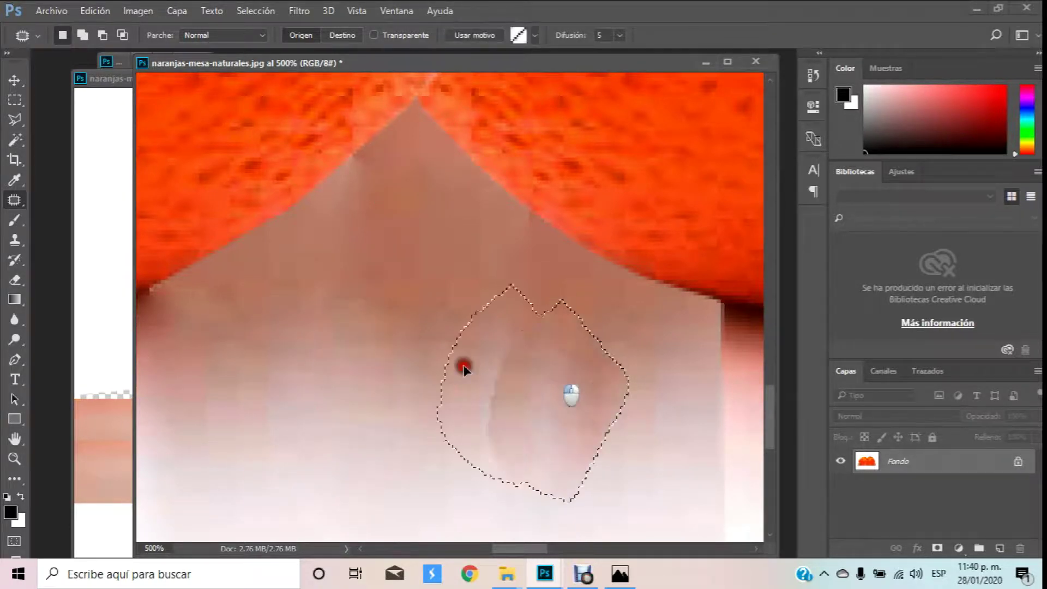
pyautogui.click(503, 273)
pyautogui.moveTo(532, 216); pyautogui.dragTo(470, 243)
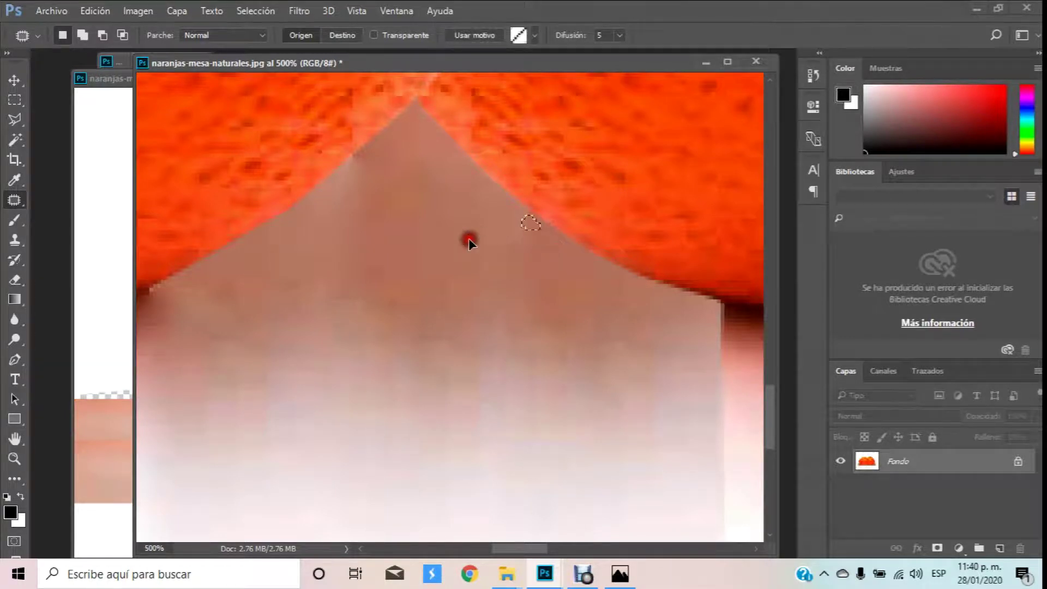
pyautogui.click(473, 227)
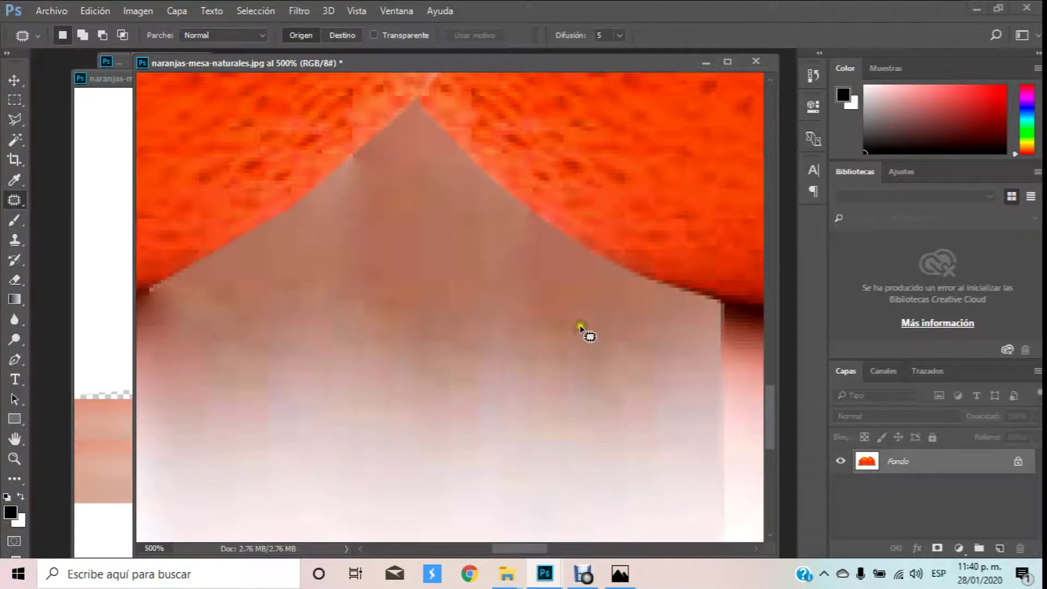
# Patch the hard seam beside the orange and the spot below it with table texture.
pyautogui.hscroll(5, 582, 328)
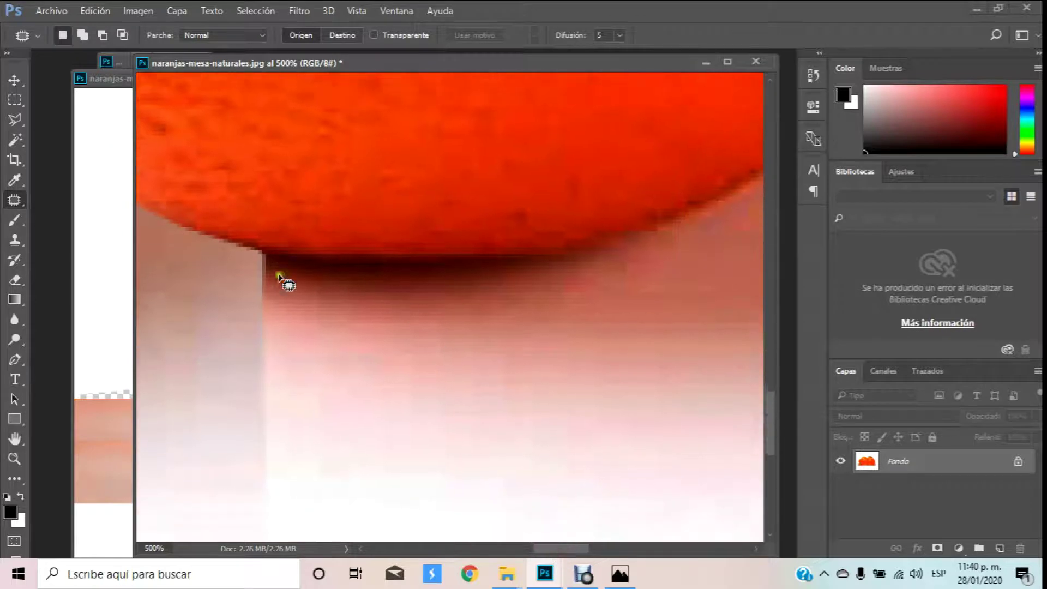
pyautogui.scroll(-3, 280, 277)
pyautogui.moveTo(283, 162)
pyautogui.mouseDown()
pyautogui.moveTo(247, 158)
pyautogui.moveTo(276, 217)
pyautogui.moveTo(280, 181)
pyautogui.moveTo(471, 263)
pyautogui.mouseUp()
pyautogui.click(391, 283)
pyautogui.moveTo(283, 190)
pyautogui.mouseDown()
pyautogui.moveTo(258, 199)
pyautogui.moveTo(281, 192)
pyautogui.mouseUp()
pyautogui.moveTo(303, 331); pyautogui.dragTo(549, 364)
pyautogui.click(561, 347)
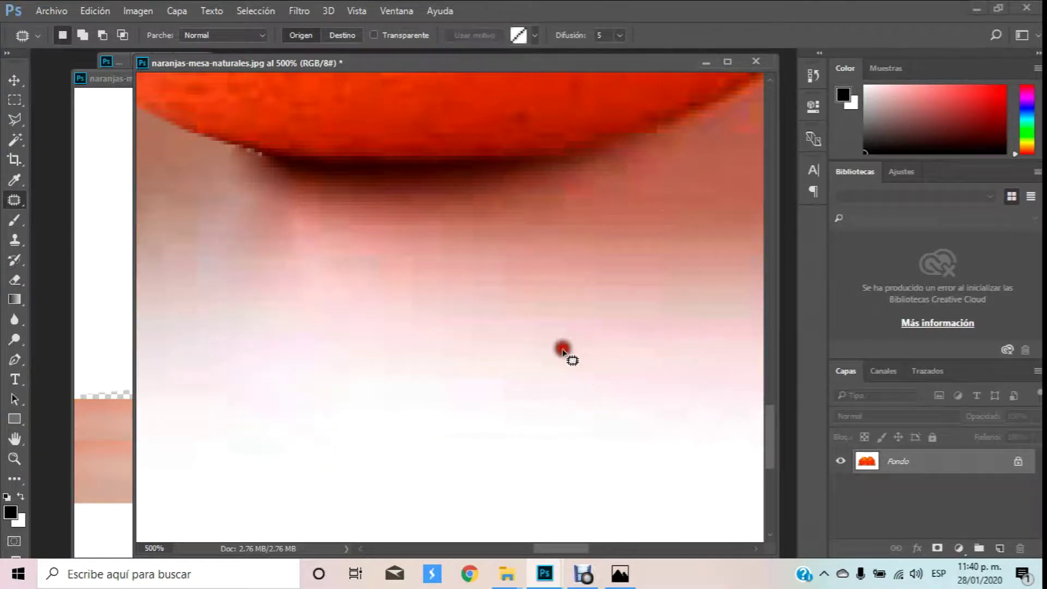
# Fit the image on screen, then zoom to 200% on the oranges' bases.
pyautogui.click(15, 459)
pyautogui.rightClick(370, 305)
pyautogui.click(436, 318)
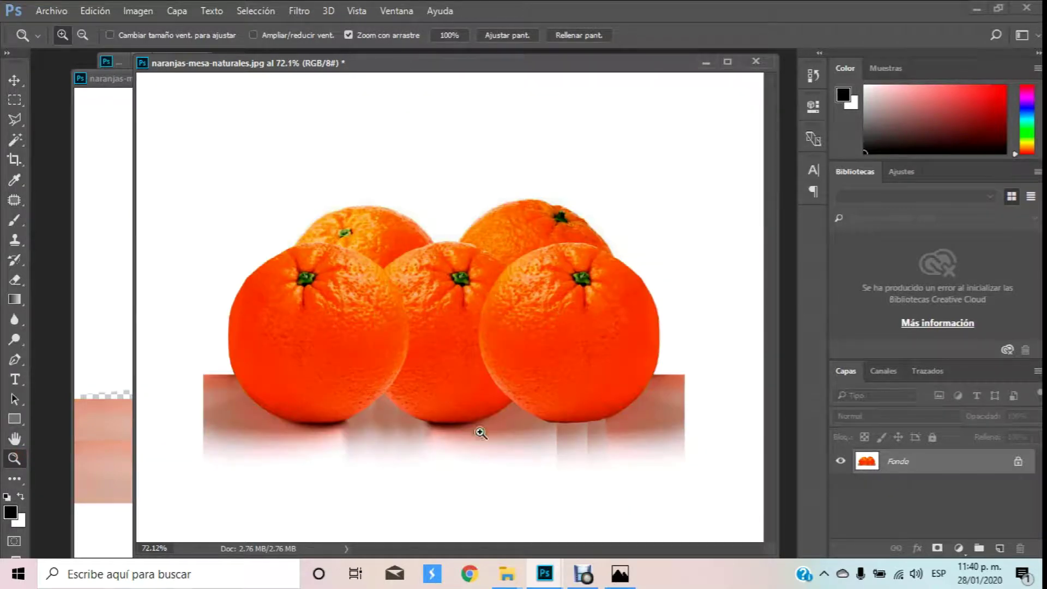
pyautogui.click(314, 478)
pyautogui.click(299, 448)
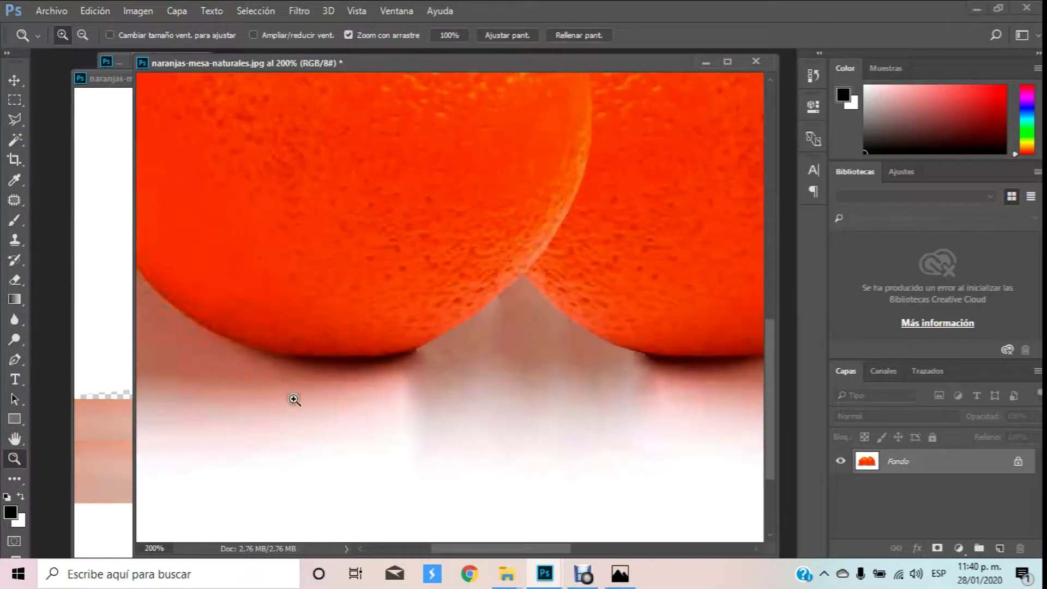
# Patch the shadow below the left orange and outline the shadow under the middle orange.
pyautogui.click(15, 200)
pyautogui.moveTo(429, 356)
pyautogui.mouseDown()
pyautogui.moveTo(437, 431)
pyautogui.moveTo(603, 491)
pyautogui.mouseUp()
pyautogui.click(517, 451)
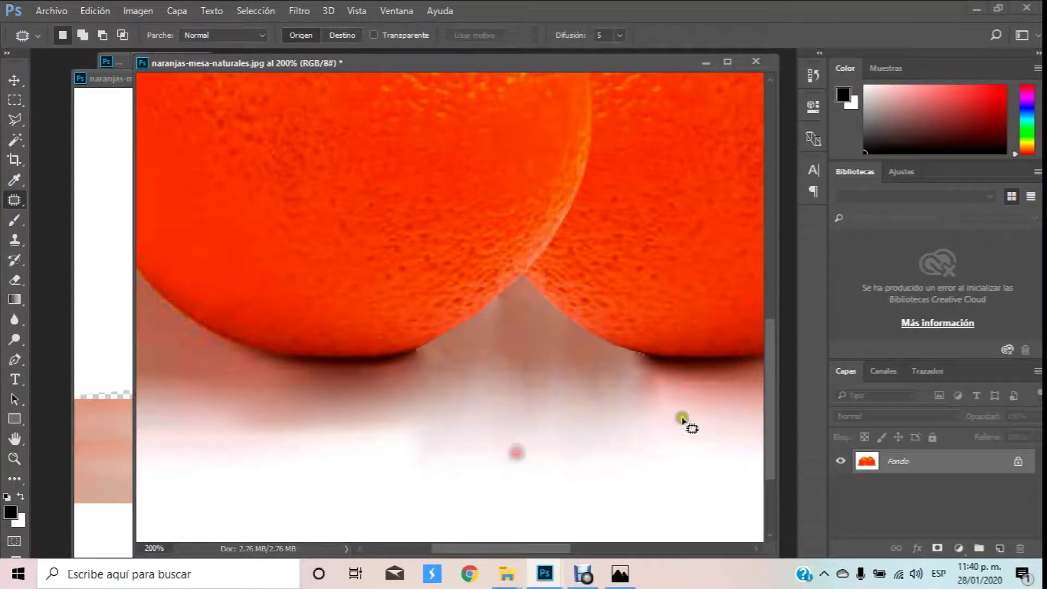
pyautogui.click(547, 572)
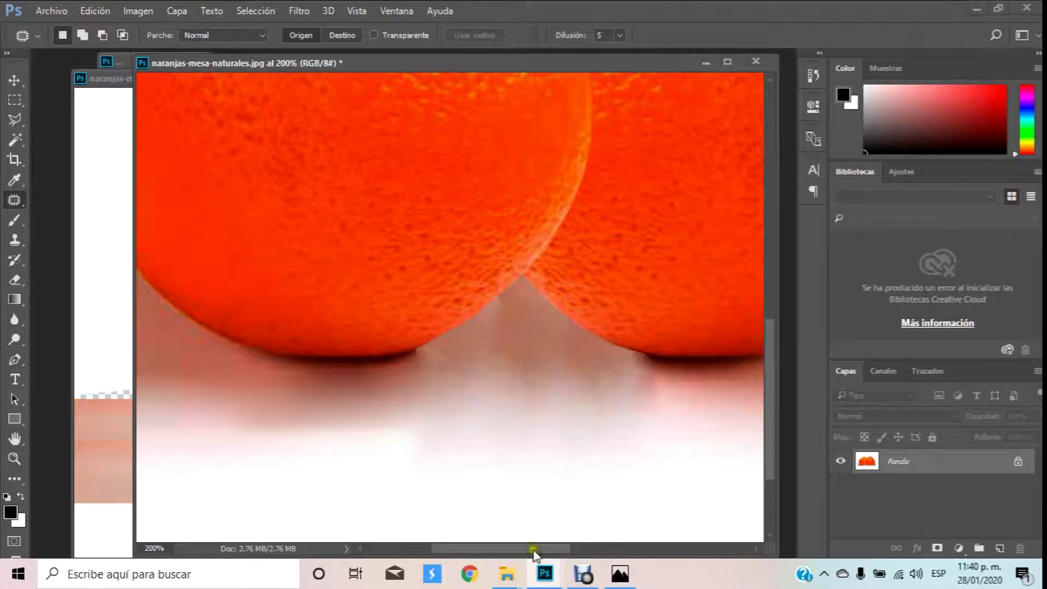
pyautogui.moveTo(533, 554); pyautogui.dragTo(586, 555)
pyautogui.moveTo(633, 370); pyautogui.dragTo(417, 388)
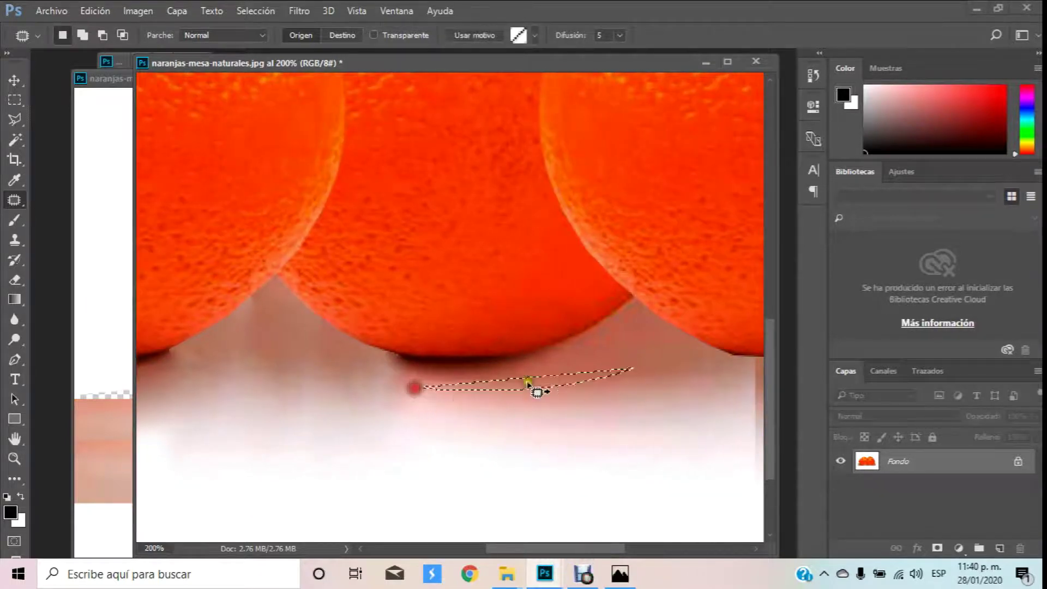
pyautogui.moveTo(622, 353)
pyautogui.mouseDown()
pyautogui.moveTo(617, 417)
pyautogui.moveTo(634, 519)
pyautogui.mouseUp()
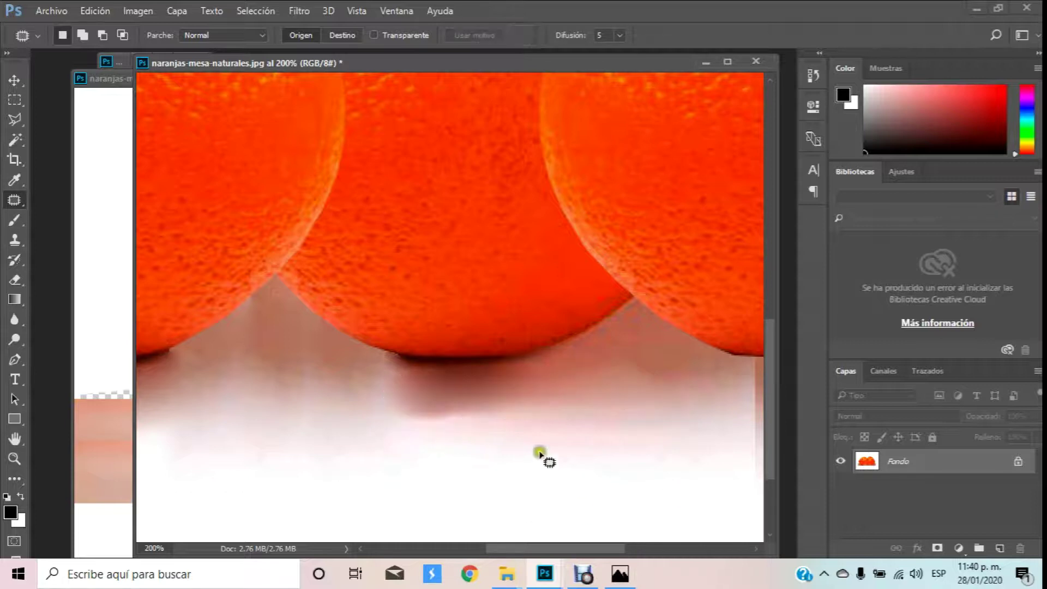
pyautogui.hotkey('ctrl', 'shift', 'z')
pyautogui.hotkey('ctrl', 'shift', 'z')
pyautogui.hotkey('ctrl', 'shift', 'z')
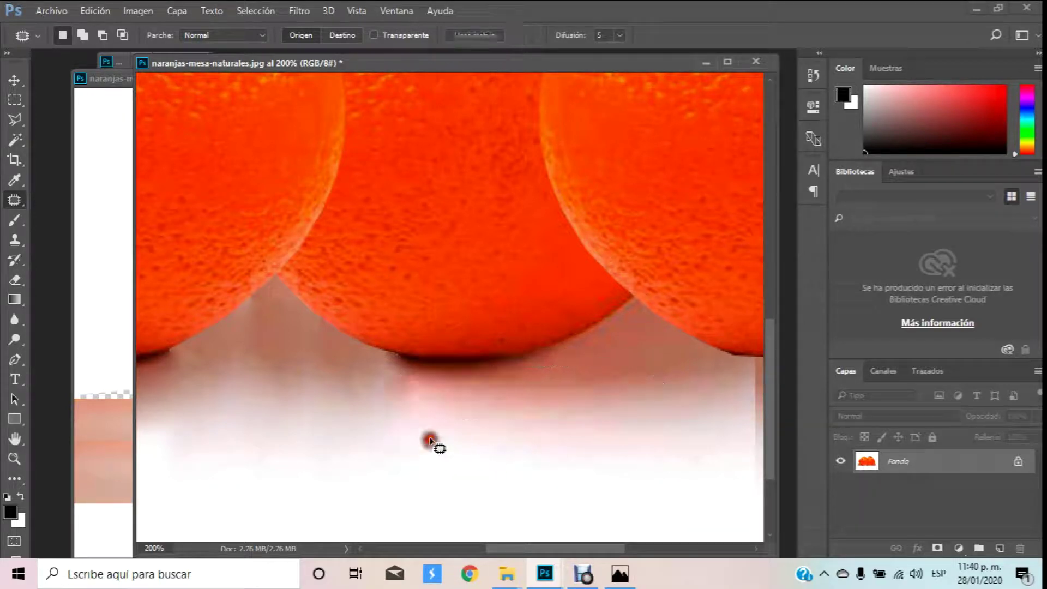
# Replace the remaining dark shadow under the middle orange with clean white, then fit on screen.
pyautogui.moveTo(416, 370)
pyautogui.mouseDown()
pyautogui.moveTo(474, 399)
pyautogui.moveTo(311, 455)
pyautogui.mouseUp()
pyautogui.click(431, 525)
pyautogui.moveTo(431, 525); pyautogui.dragTo(426, 523)
pyautogui.moveTo(538, 385)
pyautogui.mouseDown()
pyautogui.moveTo(515, 406)
pyautogui.moveTo(649, 477)
pyautogui.mouseUp()
pyautogui.click(501, 231)
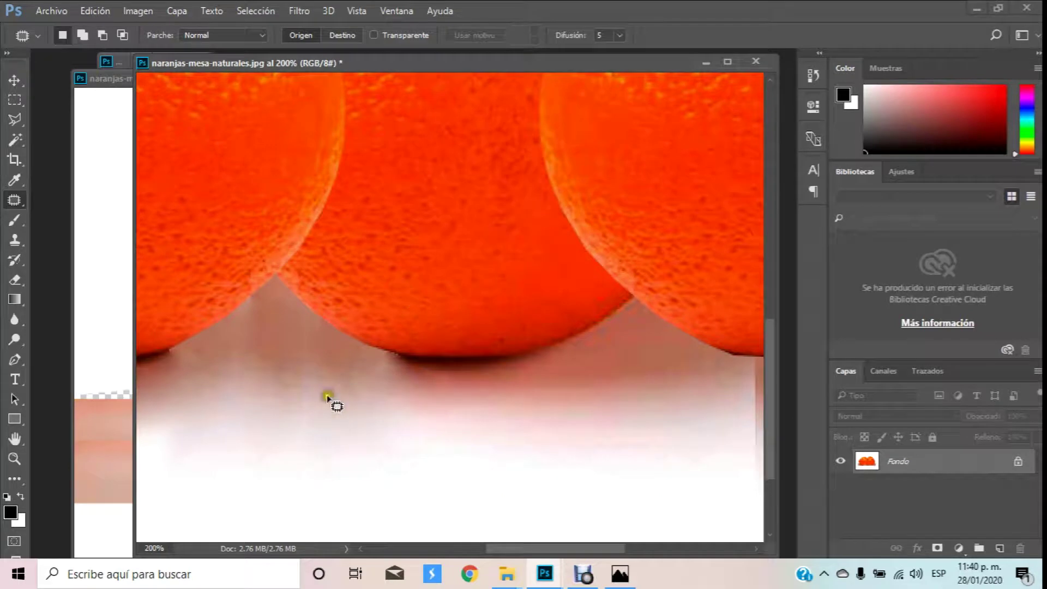
pyautogui.click(14, 458)
pyautogui.rightClick(350, 326)
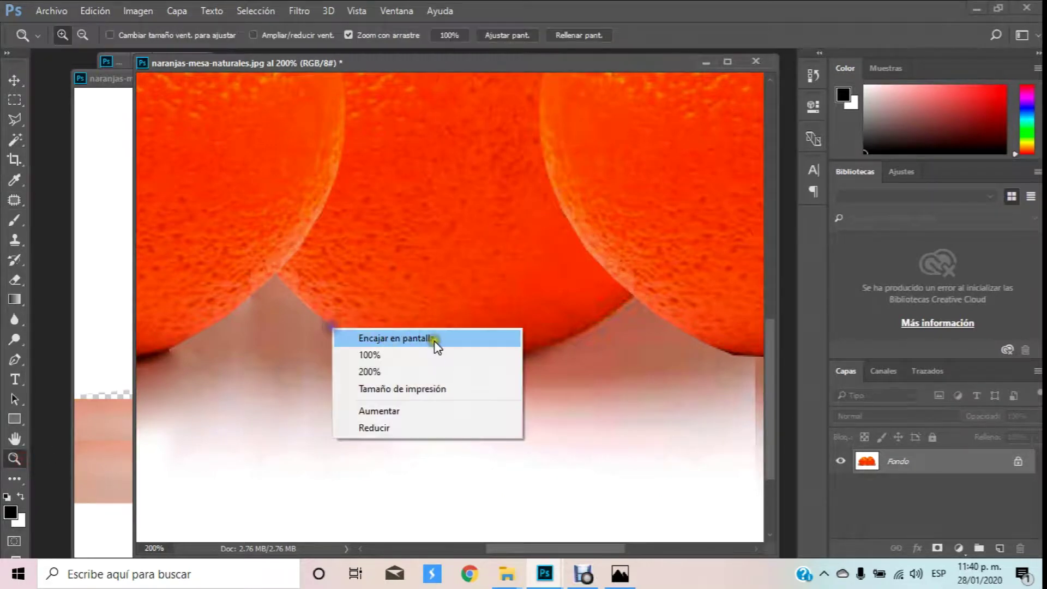
pyautogui.click(436, 341)
# Zoom in on the right orange and patch the first pale streak onto even shadow.
pyautogui.click(636, 461)
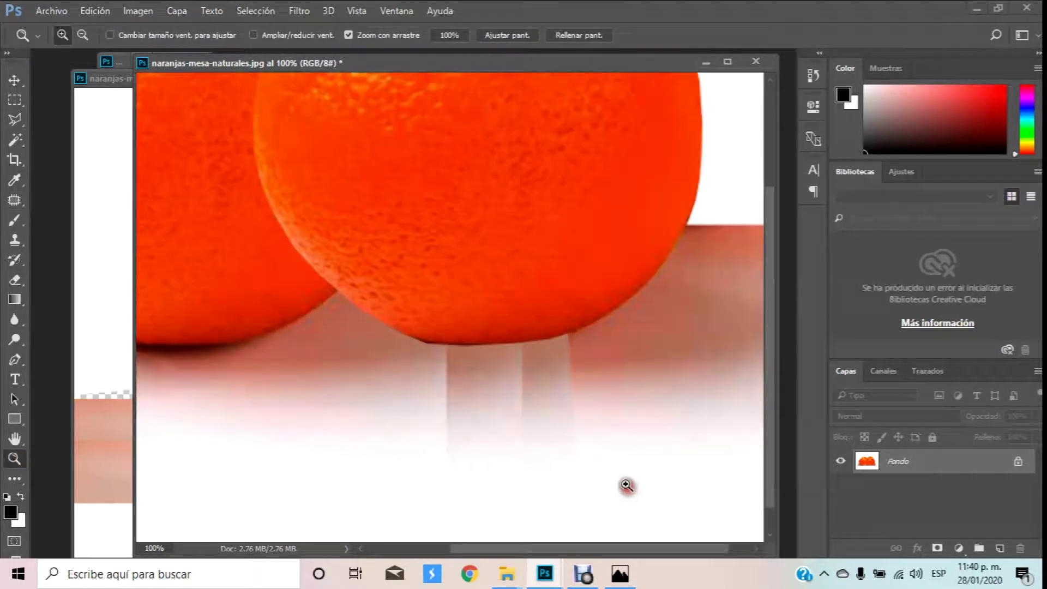
pyautogui.click(12, 202)
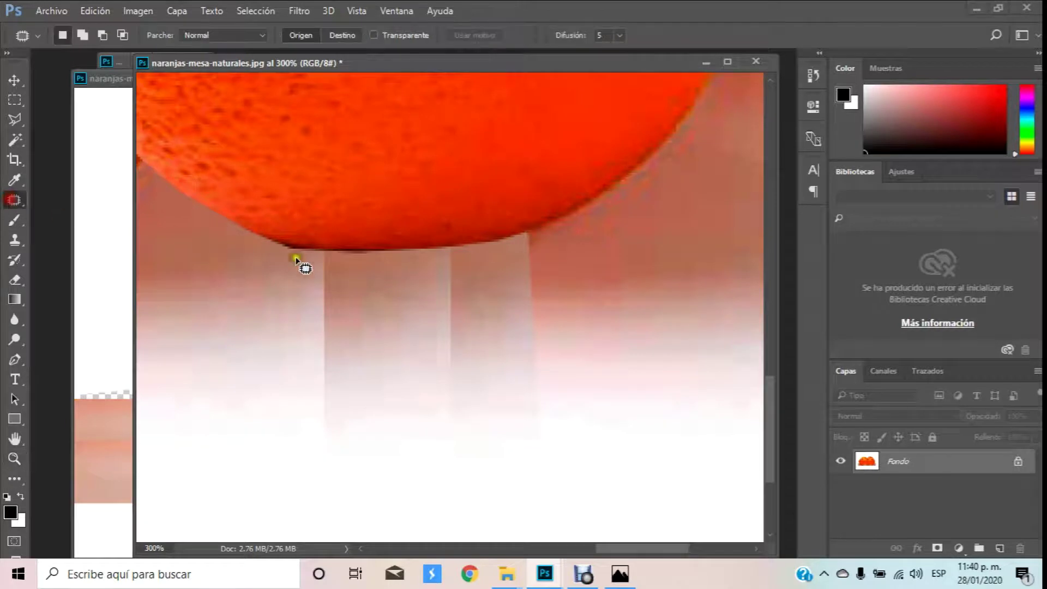
pyautogui.moveTo(327, 255)
pyautogui.mouseDown()
pyautogui.moveTo(303, 311)
pyautogui.moveTo(365, 311)
pyautogui.moveTo(367, 322)
pyautogui.moveTo(715, 334)
pyautogui.moveTo(725, 280)
pyautogui.mouseUp()
pyautogui.click(480, 226)
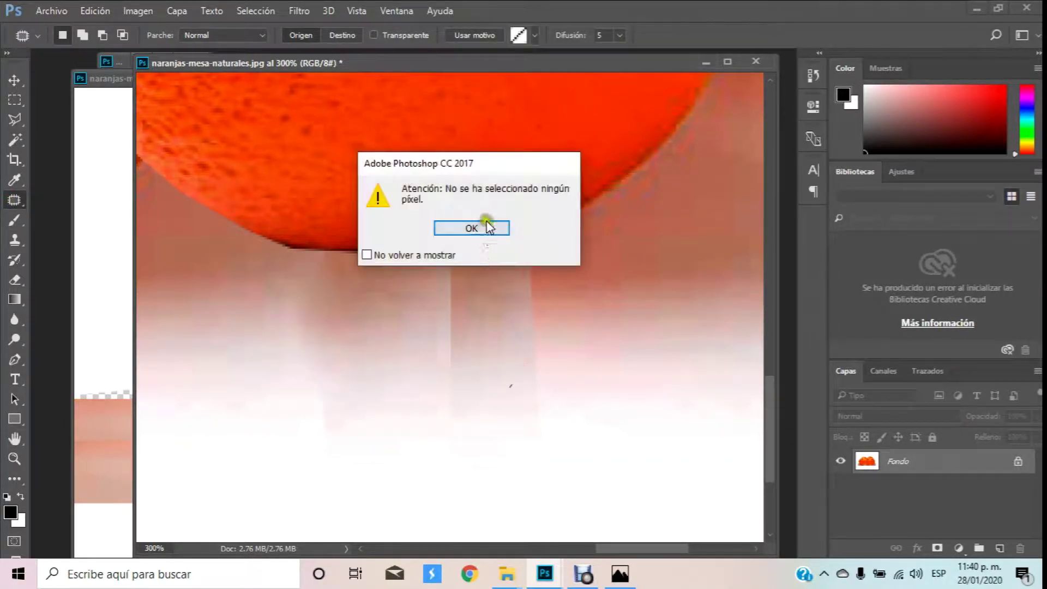
pyautogui.moveTo(451, 253); pyautogui.dragTo(453, 257)
pyautogui.moveTo(479, 319); pyautogui.dragTo(651, 309)
pyautogui.hotkey('ctrl', 'd')
# Blend the second streak and small spots under the orange's edge, then fit on screen.
pyautogui.moveTo(548, 238)
pyautogui.mouseDown()
pyautogui.moveTo(504, 373)
pyautogui.moveTo(551, 245)
pyautogui.mouseUp()
pyautogui.moveTo(544, 303); pyautogui.dragTo(724, 293)
pyautogui.click(622, 314)
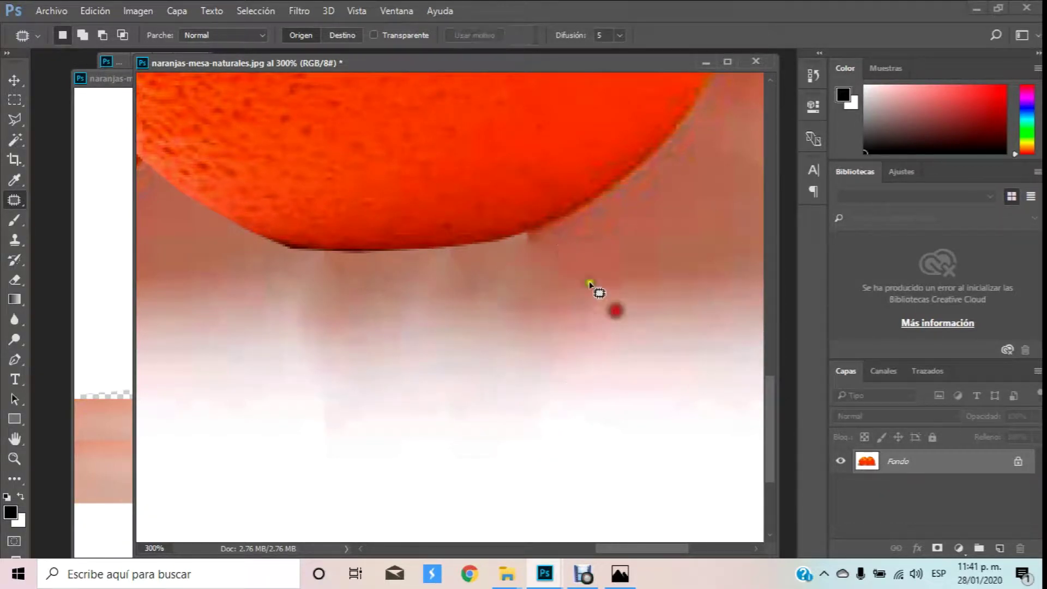
pyautogui.moveTo(535, 238); pyautogui.dragTo(537, 248)
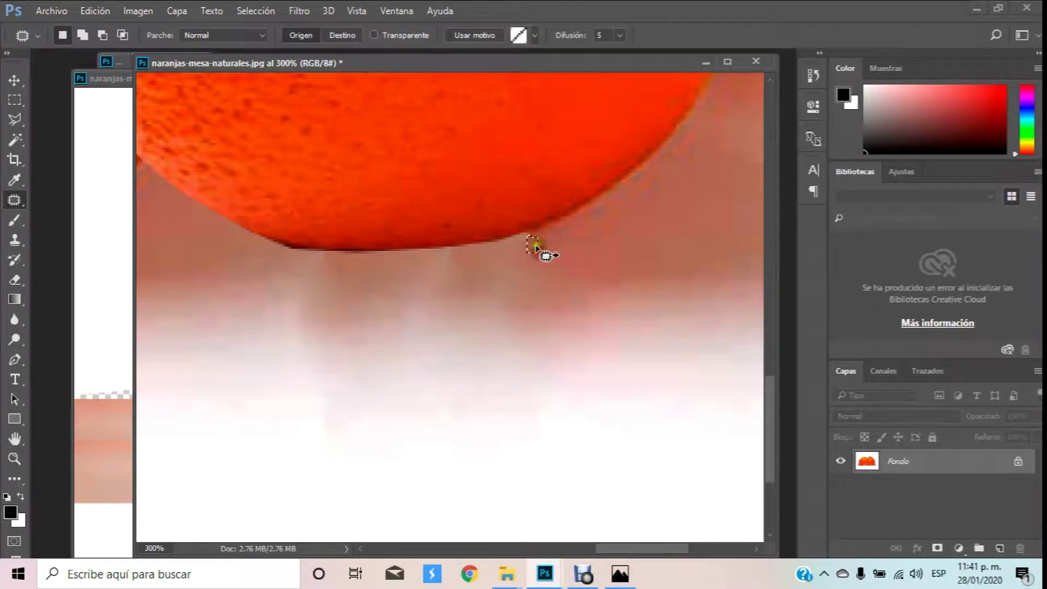
pyautogui.click(498, 264)
pyautogui.click(478, 231)
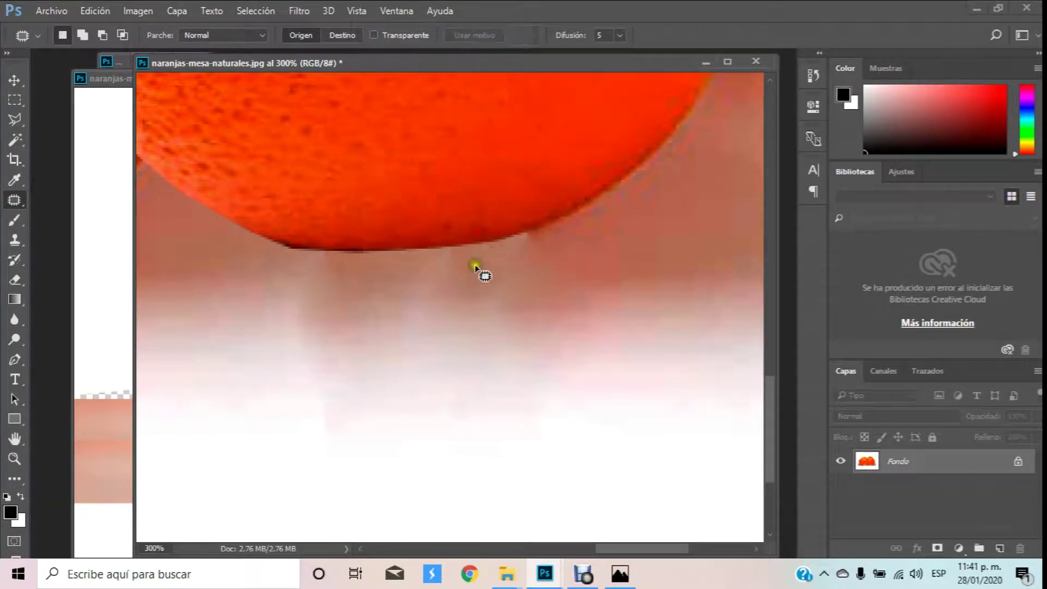
pyautogui.moveTo(453, 250)
pyautogui.mouseDown()
pyautogui.moveTo(456, 281)
pyautogui.moveTo(585, 258)
pyautogui.moveTo(548, 248)
pyautogui.mouseUp()
pyautogui.click(479, 230)
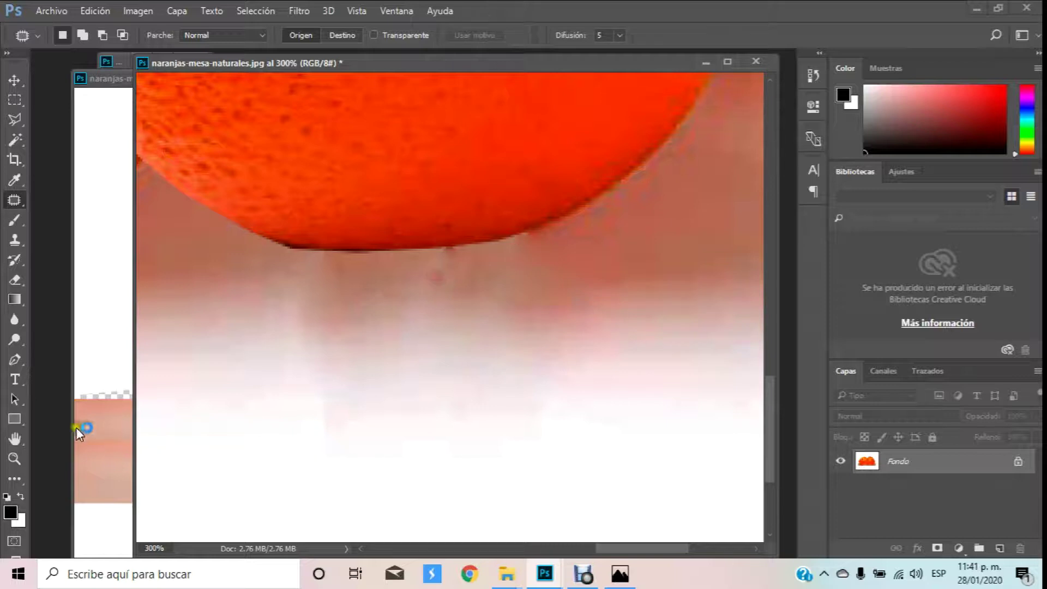
pyautogui.click(11, 460)
pyautogui.rightClick(540, 251)
pyautogui.click(597, 261)
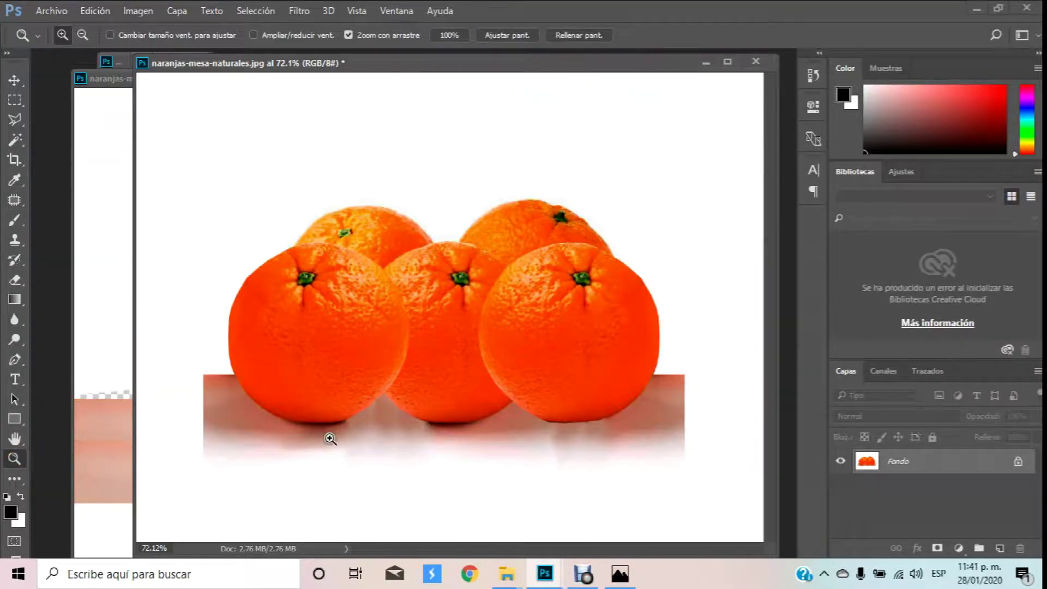
# Patch the uneven table shadow below the oranges with clean table texture.
pyautogui.click(16, 203)
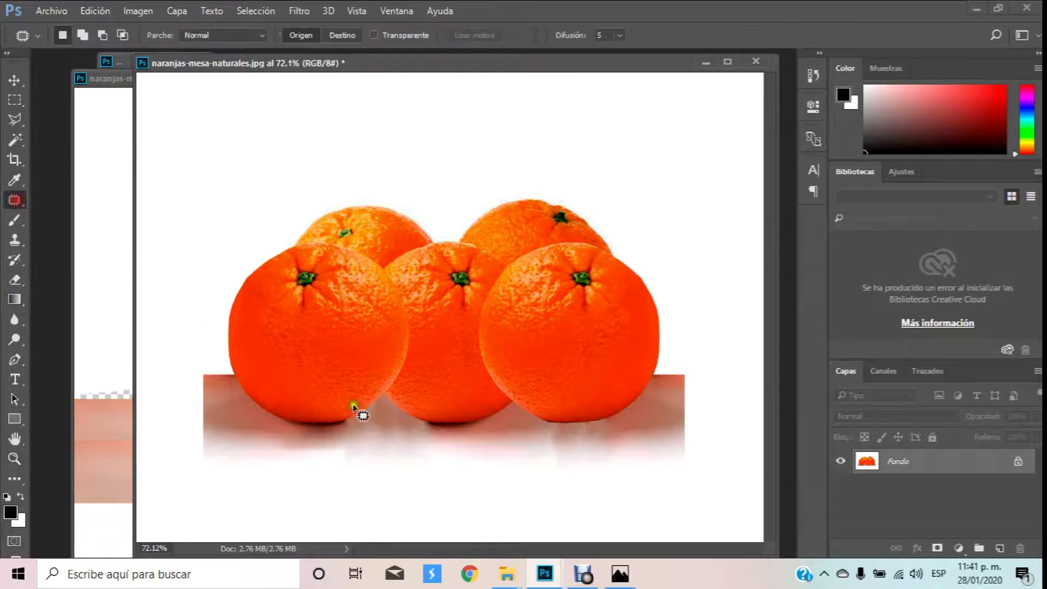
pyautogui.moveTo(448, 431); pyautogui.dragTo(451, 458)
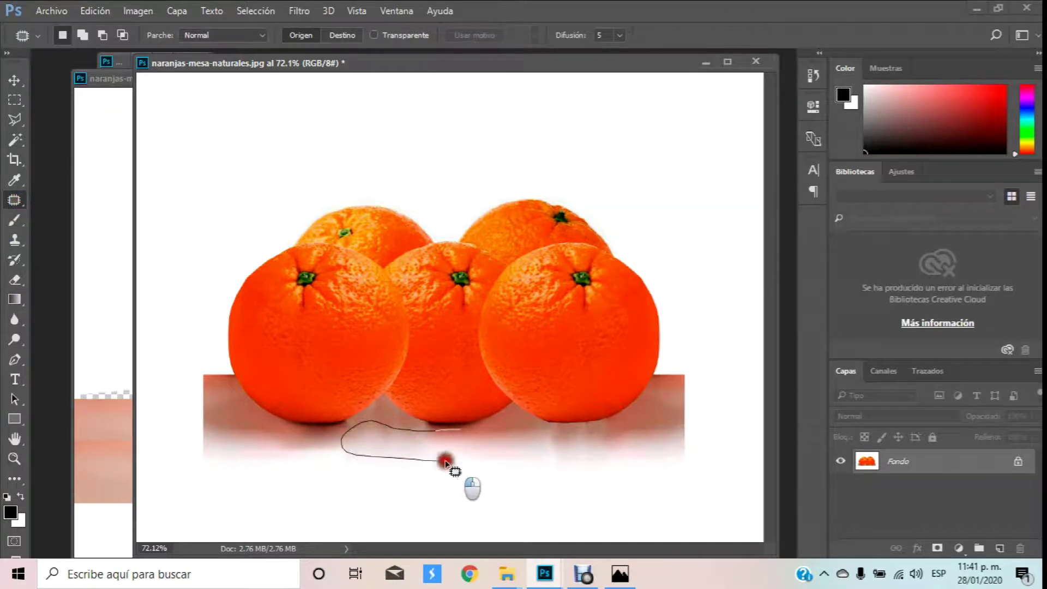
pyautogui.click(582, 495)
pyautogui.moveTo(649, 429); pyautogui.dragTo(638, 460)
pyautogui.moveTo(575, 444); pyautogui.dragTo(428, 505)
pyautogui.click(525, 511)
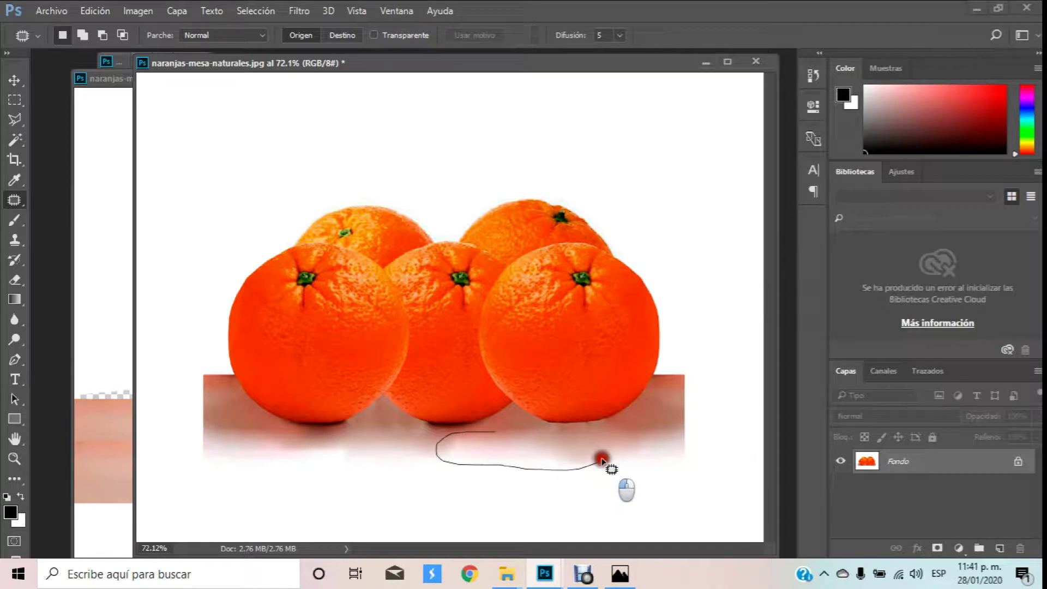
# Patch more shadow spots, including the lower left, and outline the white area past the right end.
pyautogui.moveTo(496, 434); pyautogui.dragTo(491, 470)
pyautogui.click(474, 511)
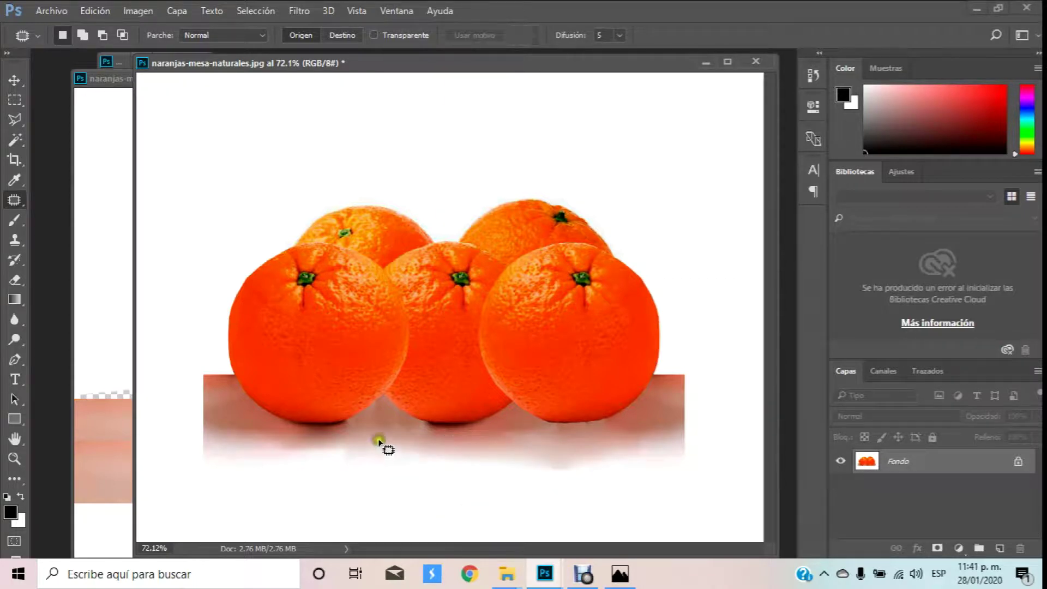
pyautogui.moveTo(383, 424); pyautogui.dragTo(412, 436)
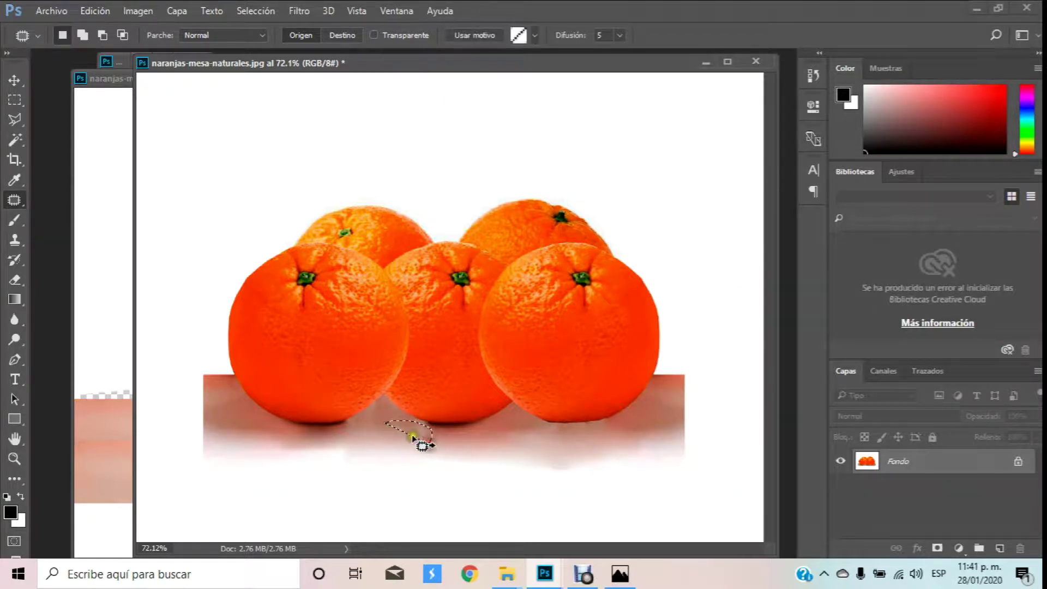
pyautogui.click(418, 436)
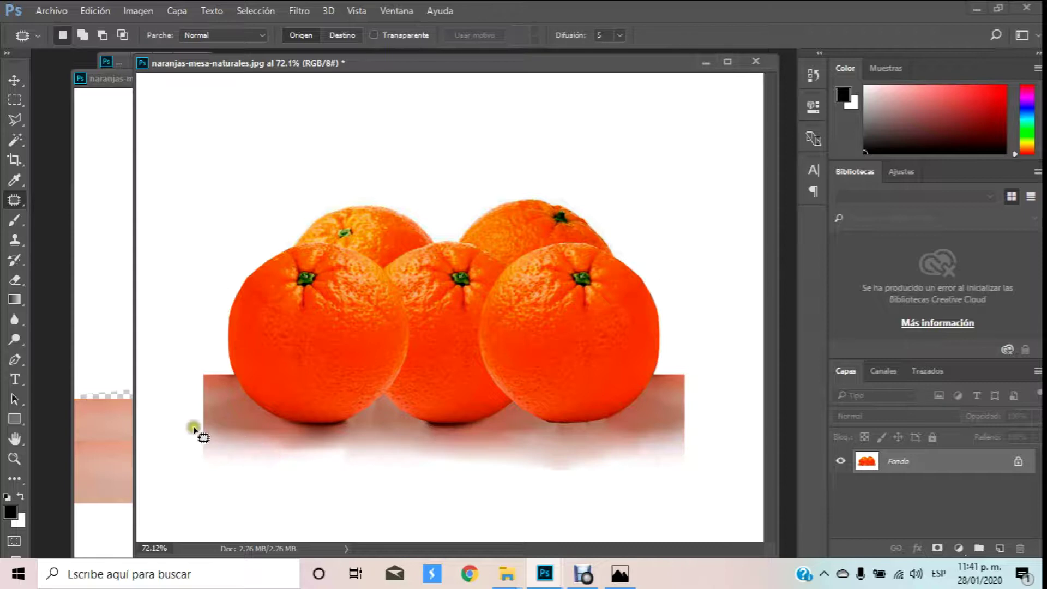
pyautogui.moveTo(193, 430); pyautogui.dragTo(257, 460)
pyautogui.click(266, 492)
pyautogui.moveTo(679, 359)
pyautogui.mouseDown()
pyautogui.moveTo(703, 440)
pyautogui.moveTo(675, 450)
pyautogui.moveTo(678, 439)
pyautogui.mouseUp()
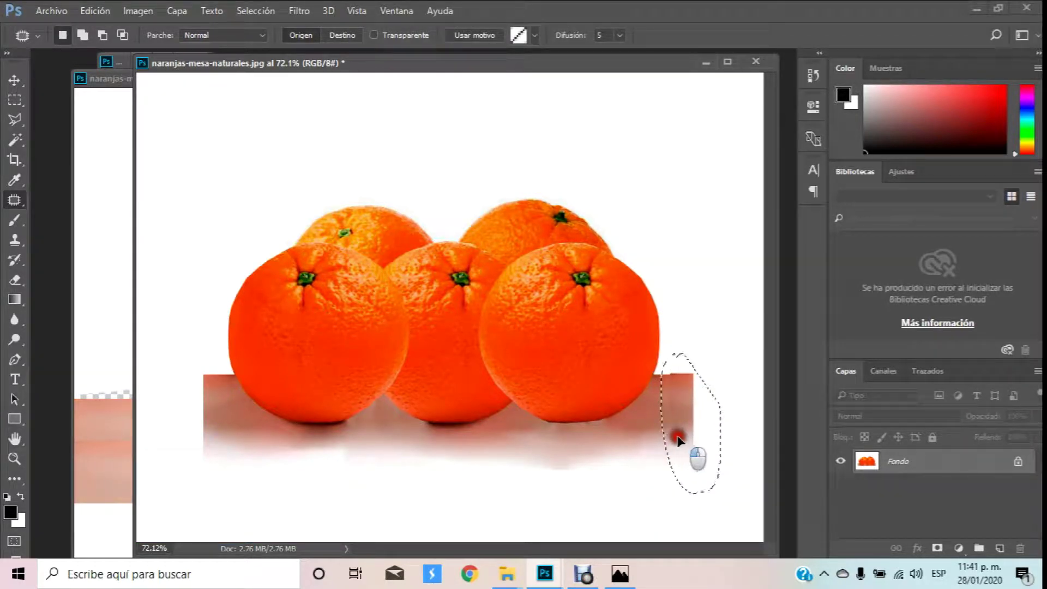
# Fill the white areas beside the table's right end with table texture.
pyautogui.moveTo(677, 440); pyautogui.dragTo(678, 439)
pyautogui.moveTo(709, 348)
pyautogui.mouseDown()
pyautogui.moveTo(687, 454)
pyautogui.moveTo(739, 384)
pyautogui.mouseUp()
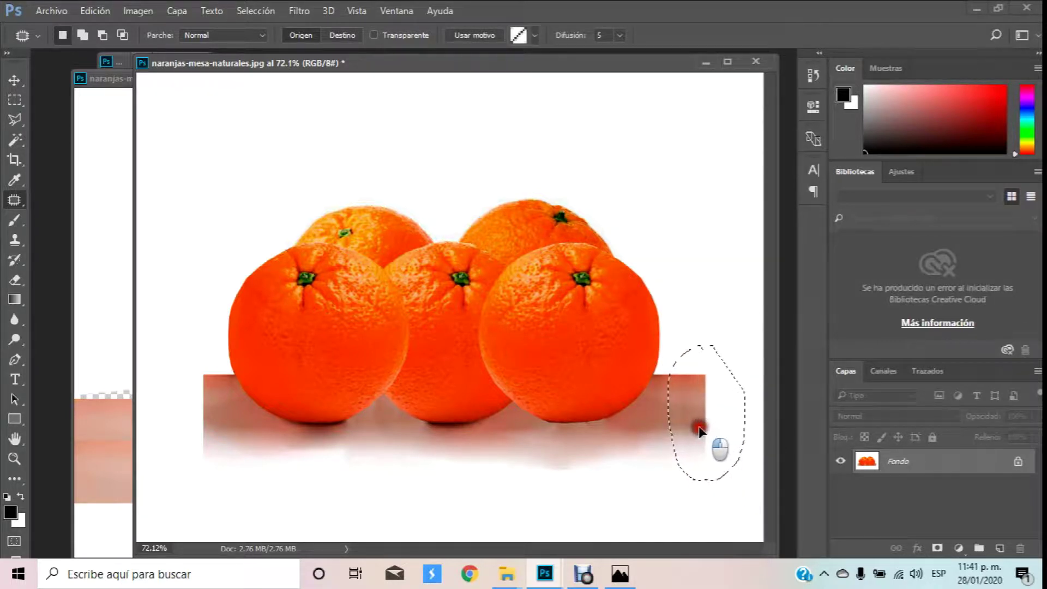
pyautogui.moveTo(733, 337)
pyautogui.mouseDown()
pyautogui.moveTo(737, 408)
pyautogui.moveTo(708, 421)
pyautogui.mouseUp()
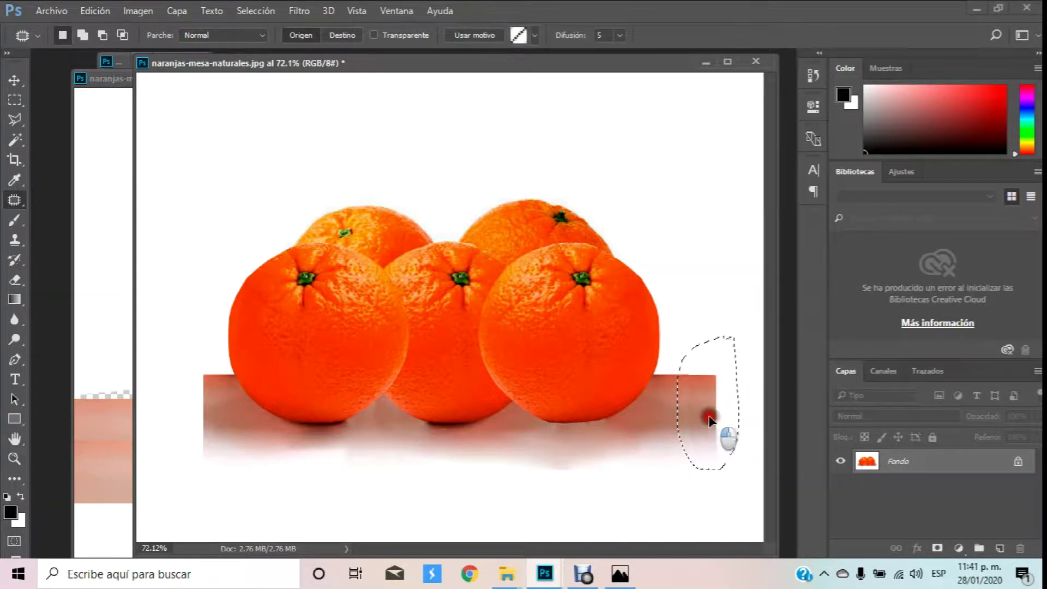
pyautogui.click(631, 481)
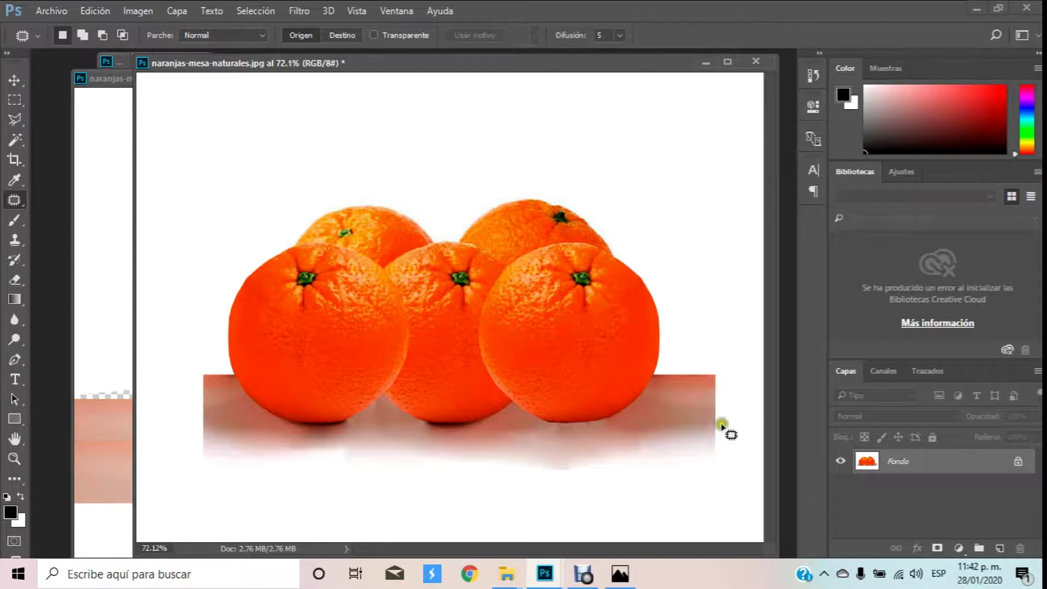
# Extend the table's left end by patching two white areas with table texture.
pyautogui.moveTo(183, 353); pyautogui.dragTo(213, 363)
pyautogui.moveTo(187, 434)
pyautogui.mouseDown()
pyautogui.moveTo(204, 434)
pyautogui.moveTo(192, 427)
pyautogui.mouseUp()
pyautogui.click(186, 322)
pyautogui.moveTo(203, 350)
pyautogui.mouseDown()
pyautogui.moveTo(169, 443)
pyautogui.moveTo(217, 355)
pyautogui.mouseUp()
pyautogui.moveTo(205, 411); pyautogui.dragTo(206, 409)
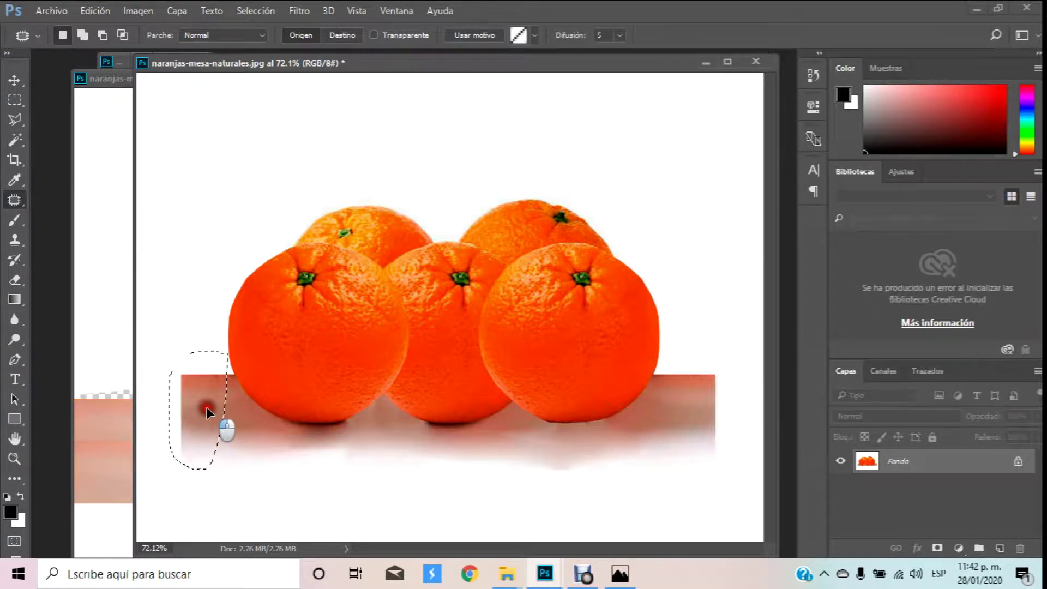
pyautogui.click(596, 514)
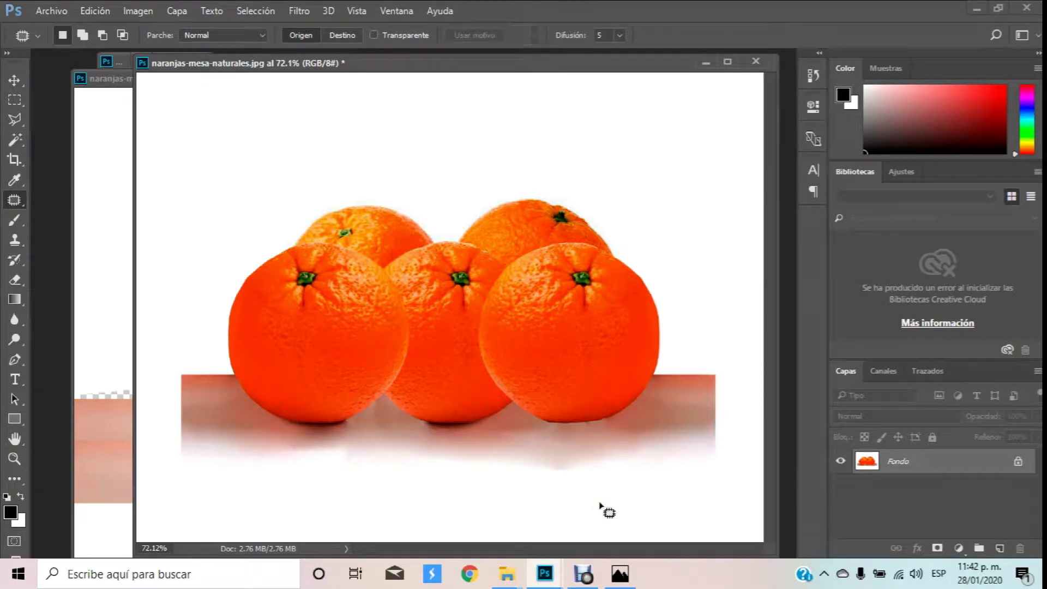
# Crop inward from left, right, top and bottom around the oranges and table, and commit.
pyautogui.click(12, 157)
pyautogui.moveTo(136, 306); pyautogui.dragTo(162, 308)
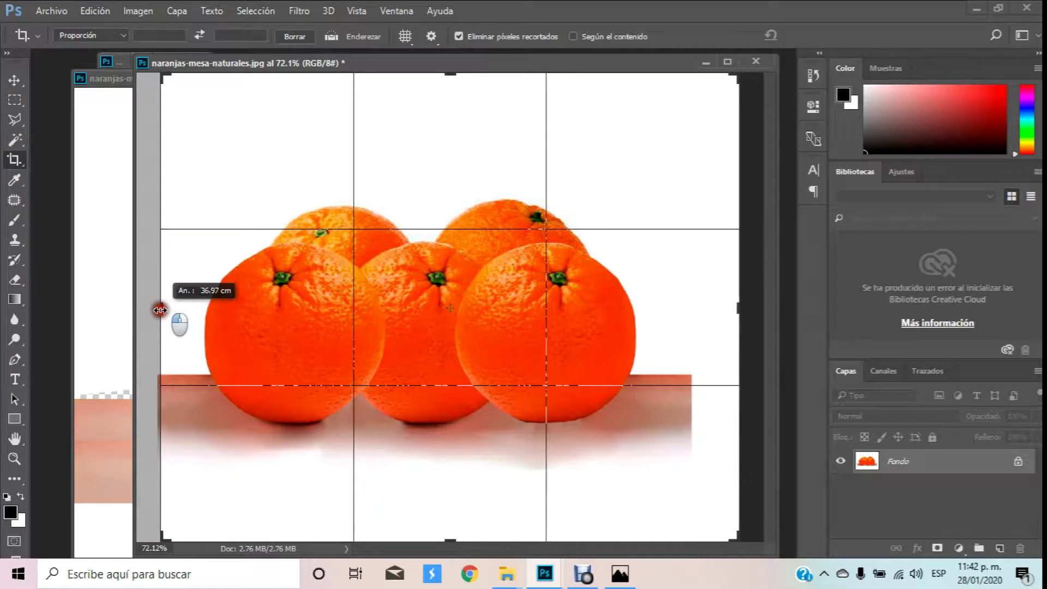
pyautogui.moveTo(743, 309); pyautogui.dragTo(714, 303)
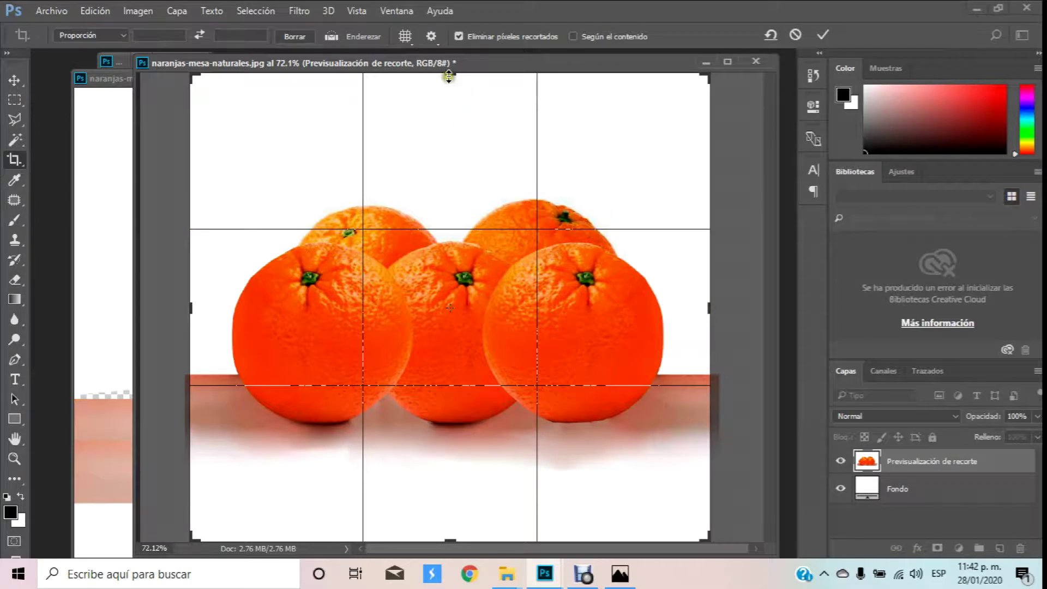
pyautogui.moveTo(448, 76); pyautogui.dragTo(454, 124)
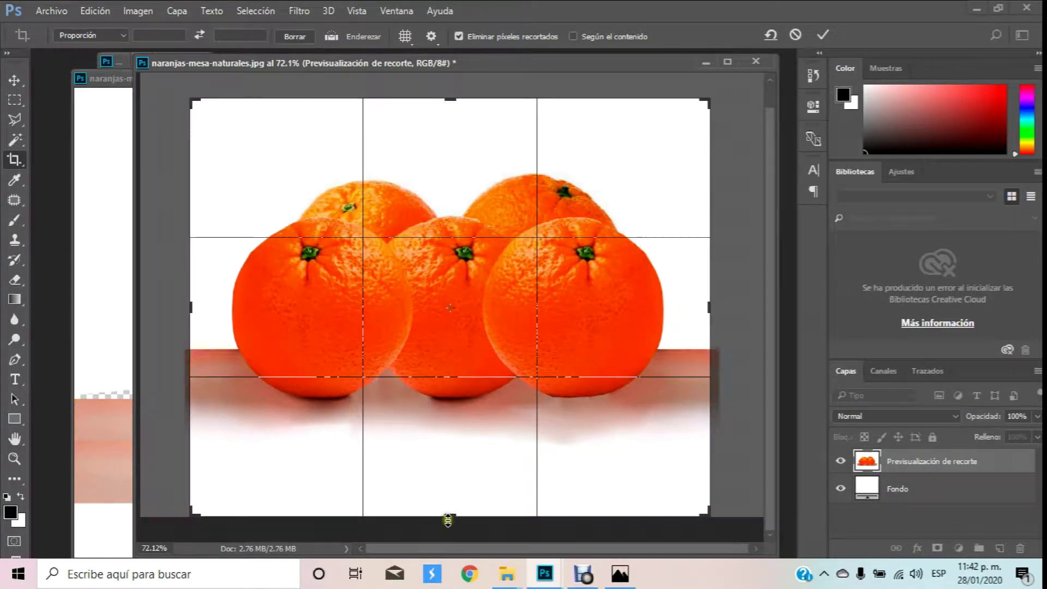
pyautogui.moveTo(447, 519); pyautogui.dragTo(449, 497)
pyautogui.doubleClick(549, 415)
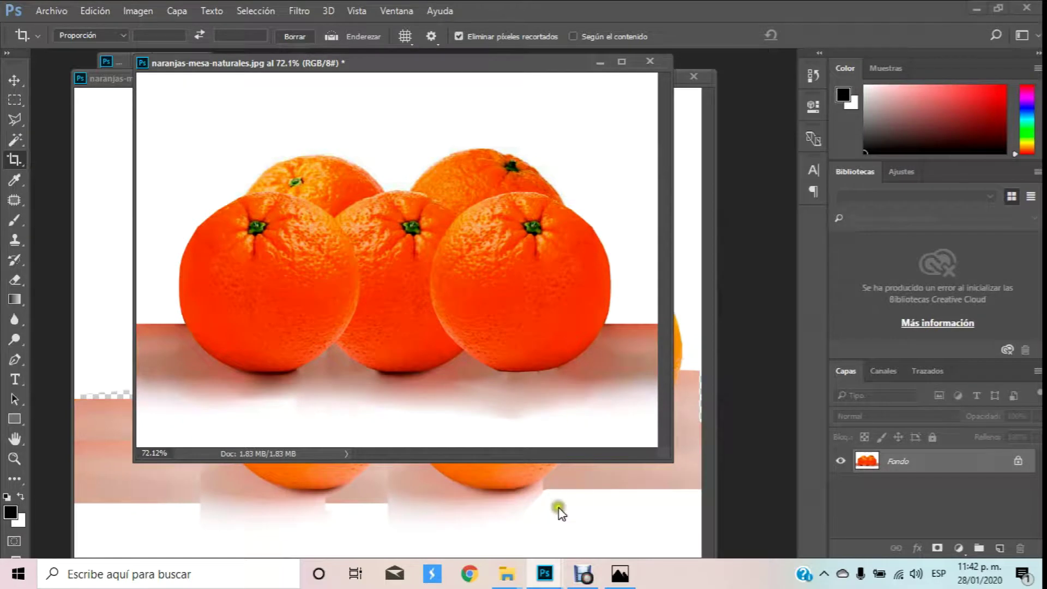
# Minimize copia 2 and move the seven-orange copia 5 window to the right.
pyautogui.click(682, 192)
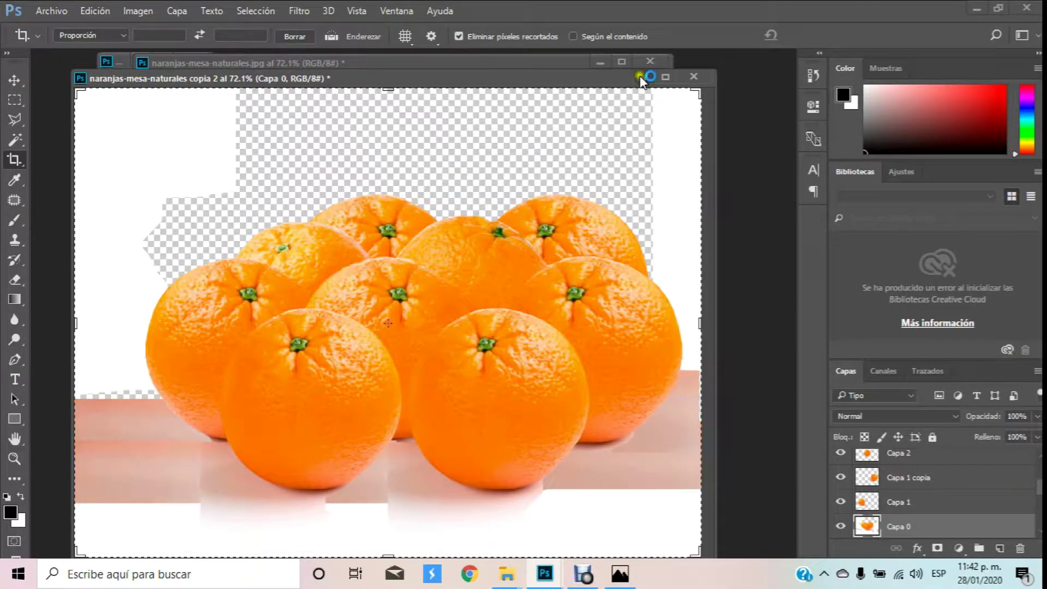
pyautogui.click(640, 77)
pyautogui.moveTo(545, 574)
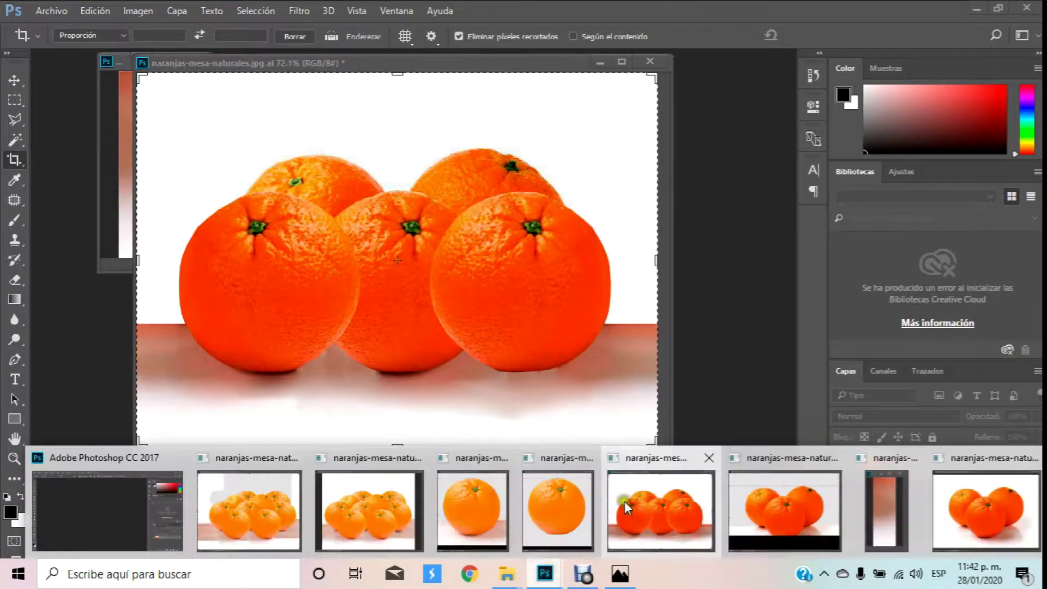
pyautogui.click(366, 520)
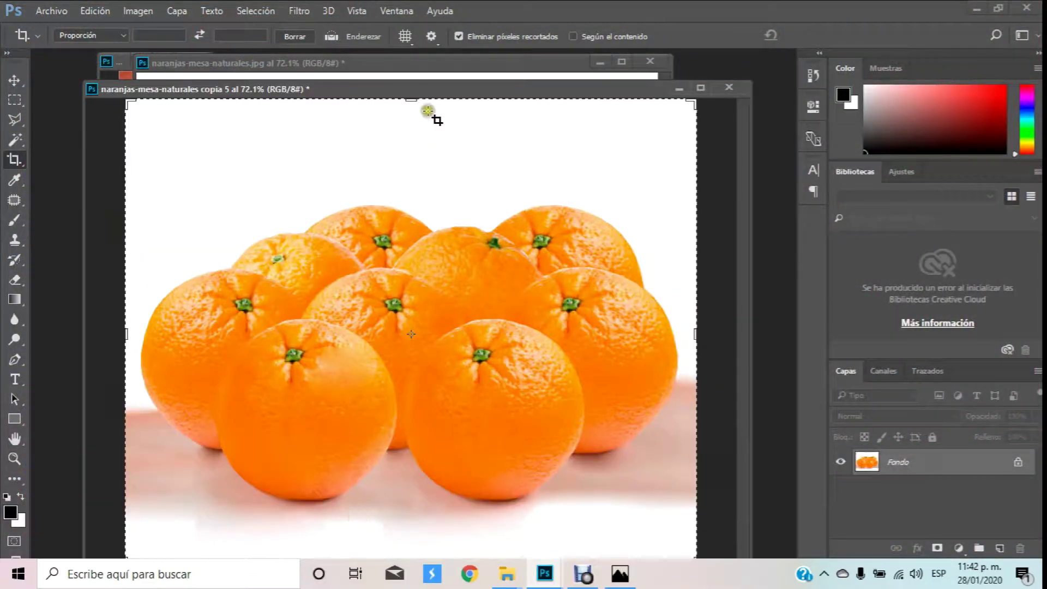
pyautogui.moveTo(427, 97); pyautogui.dragTo(644, 91)
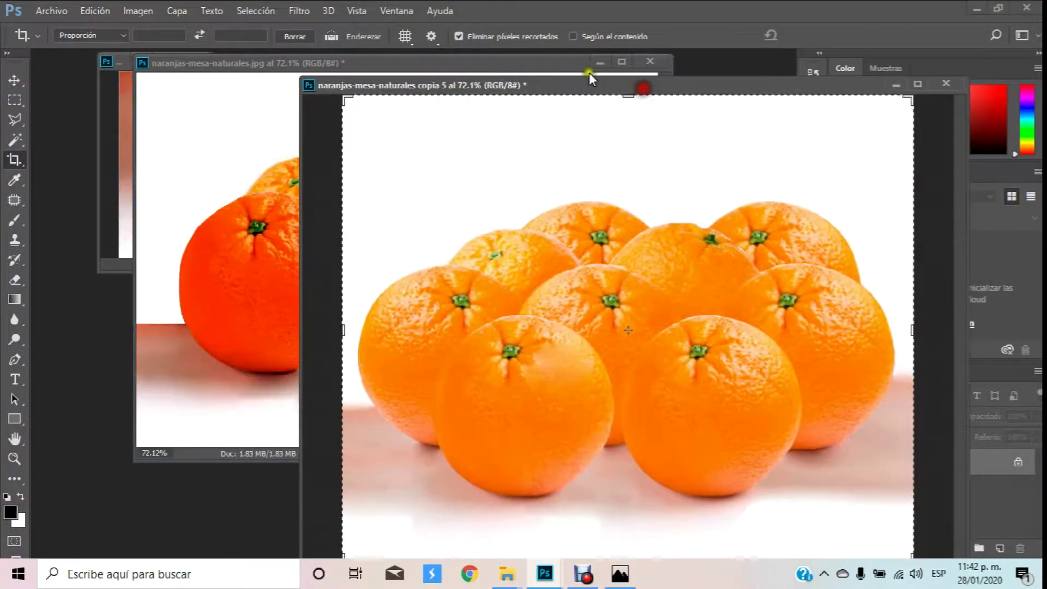
# Move the cropped five-orange window left and close a leftover document without saving.
pyautogui.click(555, 66)
pyautogui.moveTo(555, 65); pyautogui.dragTo(367, 133)
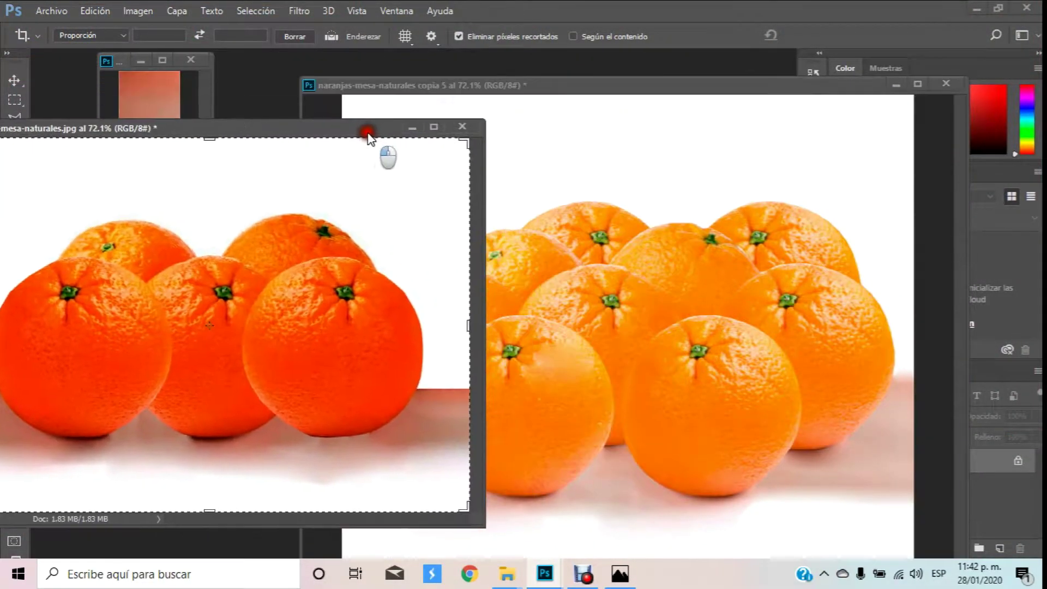
pyautogui.click(191, 60)
pyautogui.click(524, 227)
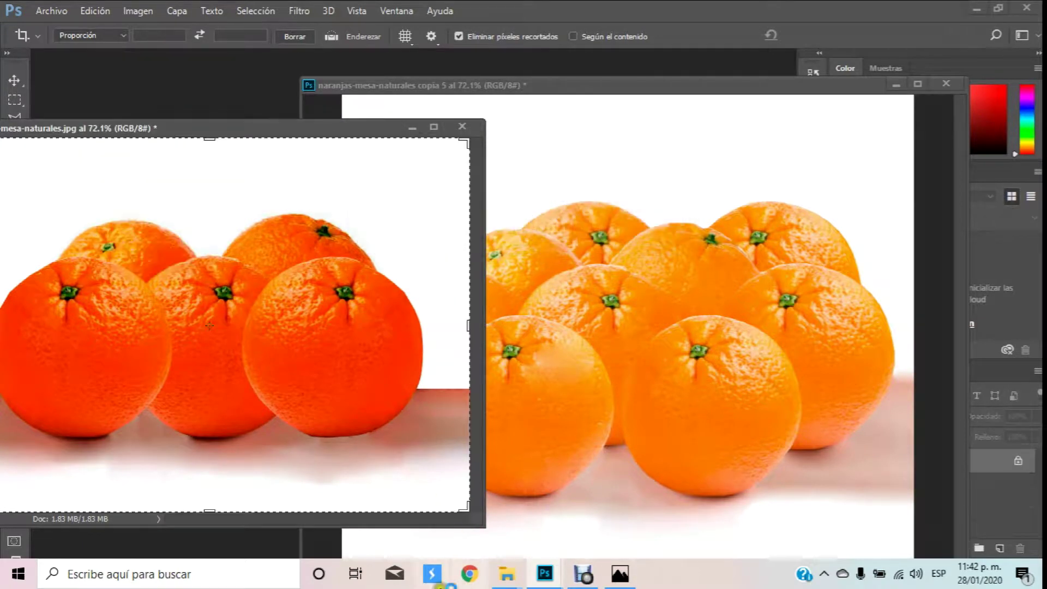
pyautogui.moveTo(544, 574)
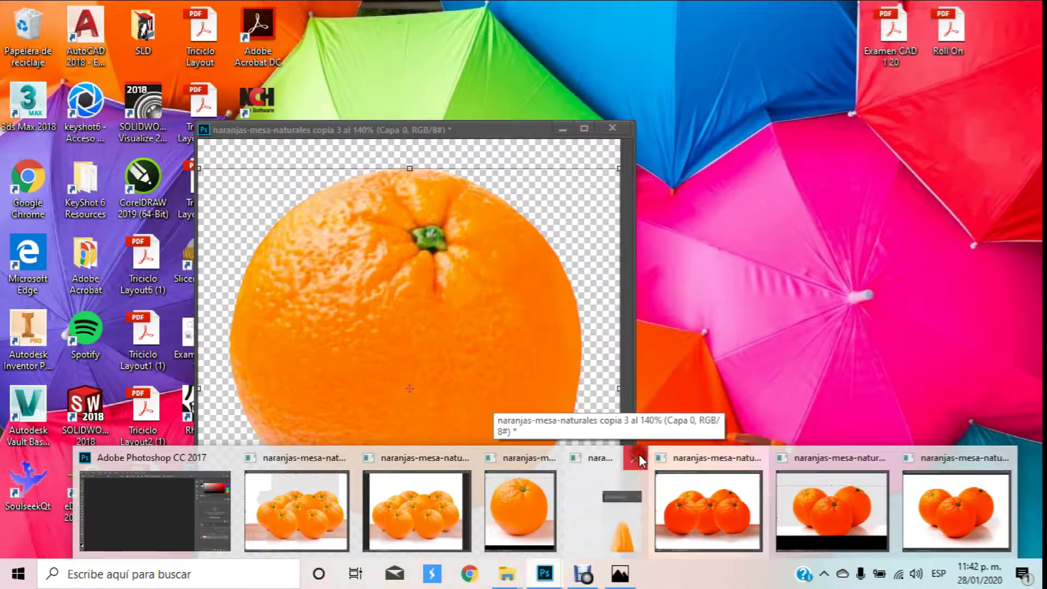
# Close the copia 3 and copia documents without saving their changes.
pyautogui.click(637, 457)
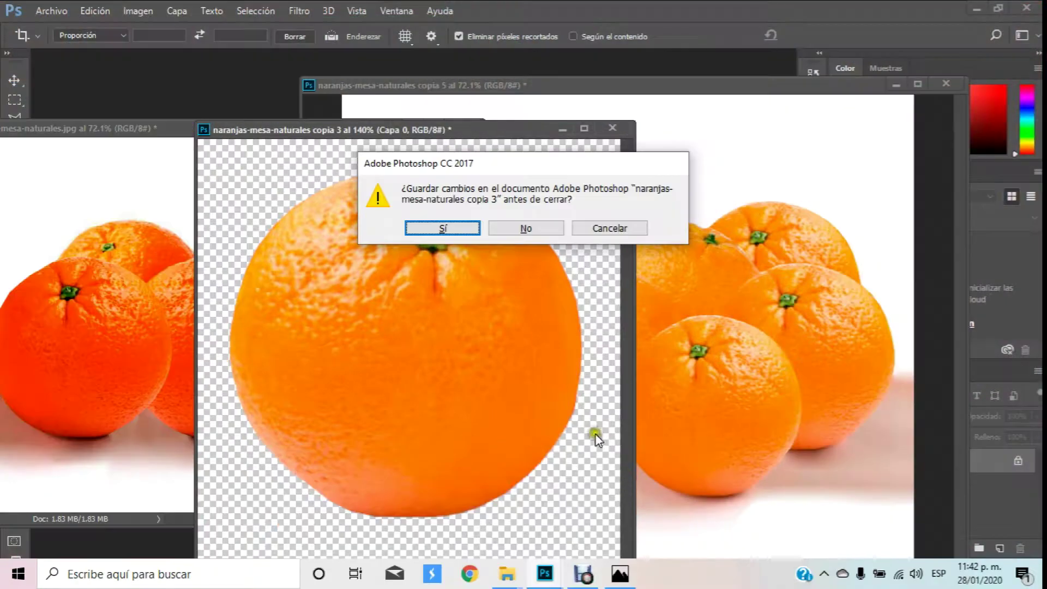
pyautogui.click(540, 228)
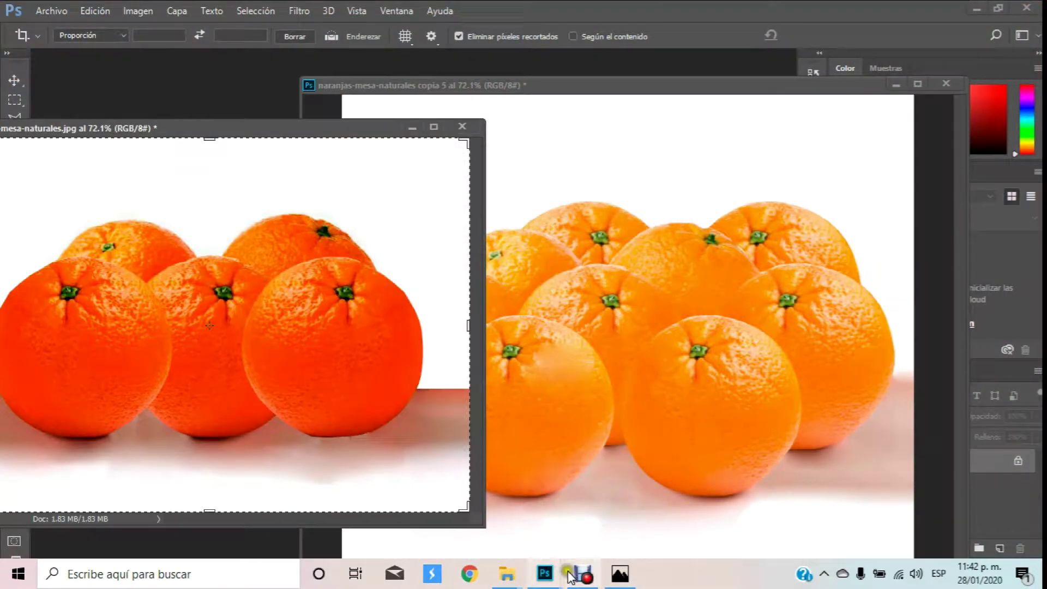
pyautogui.click(594, 459)
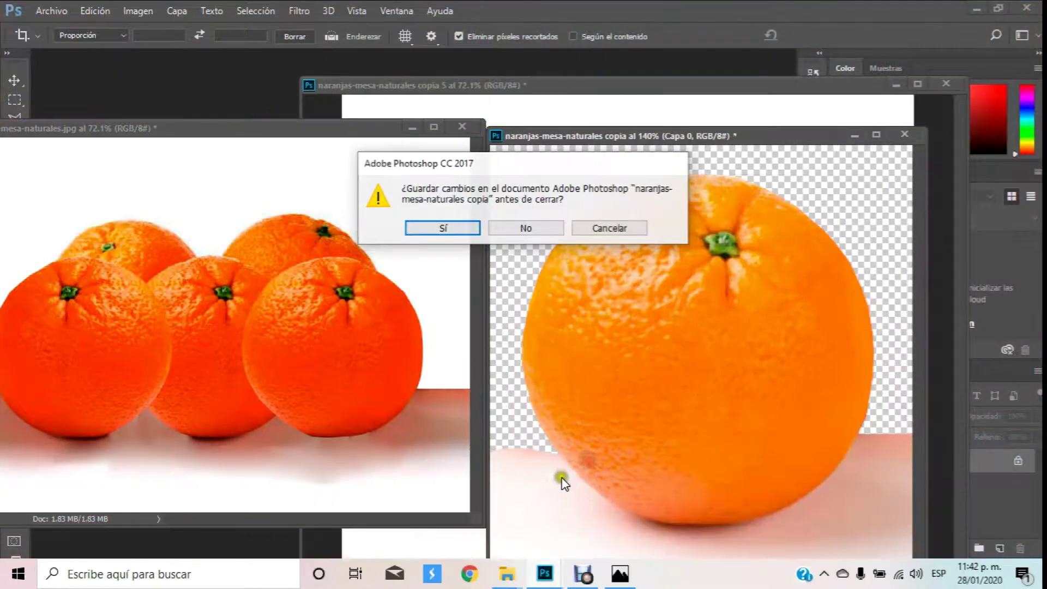
pyautogui.click(541, 229)
pyautogui.moveTo(544, 573)
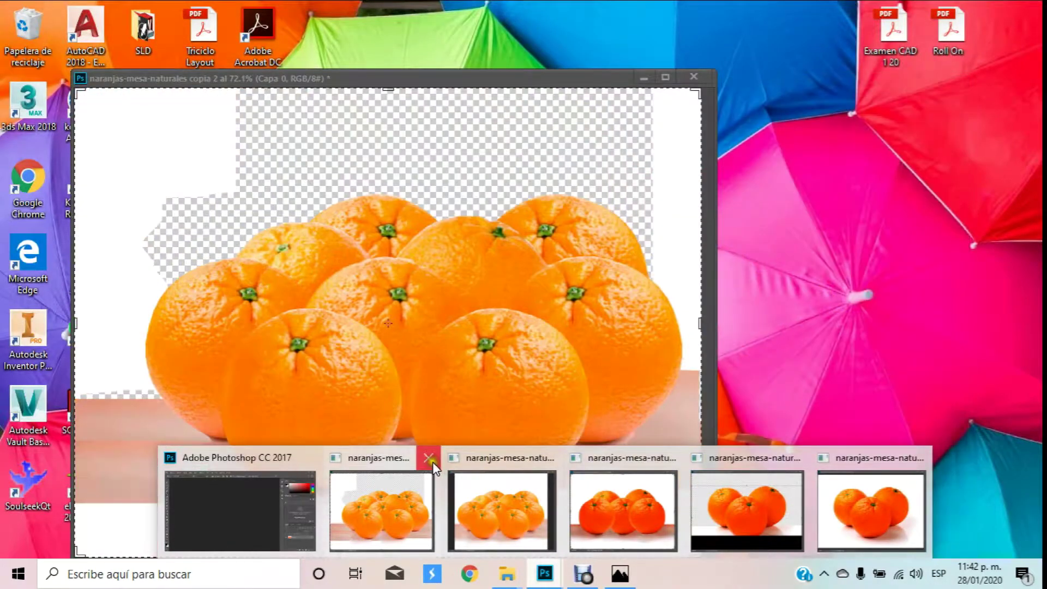
# Cancel closing copia 2, keeping it open, and minimize its window.
pyautogui.click(433, 462)
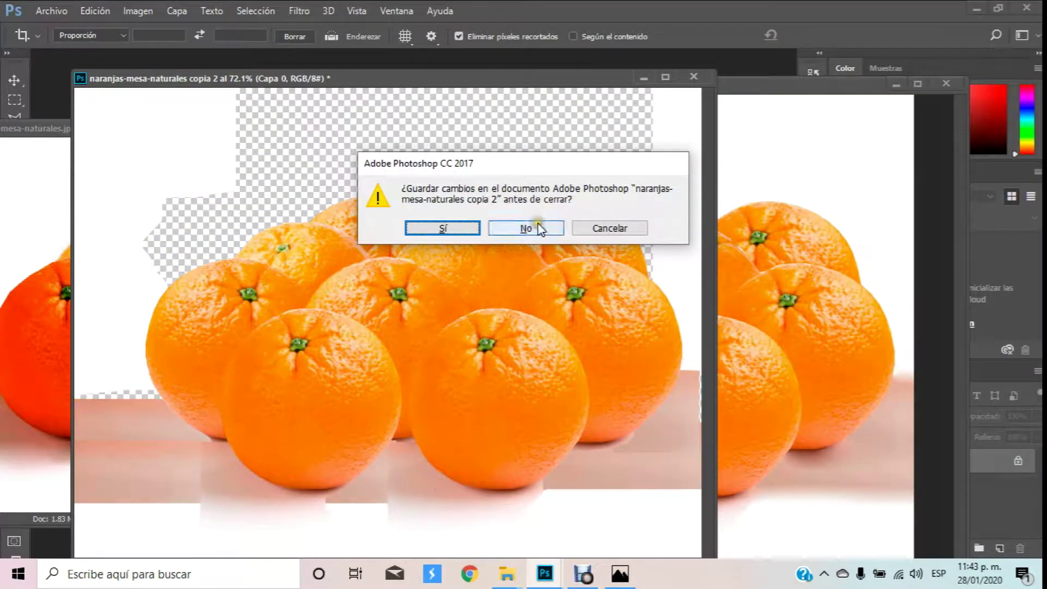
pyautogui.click(499, 224)
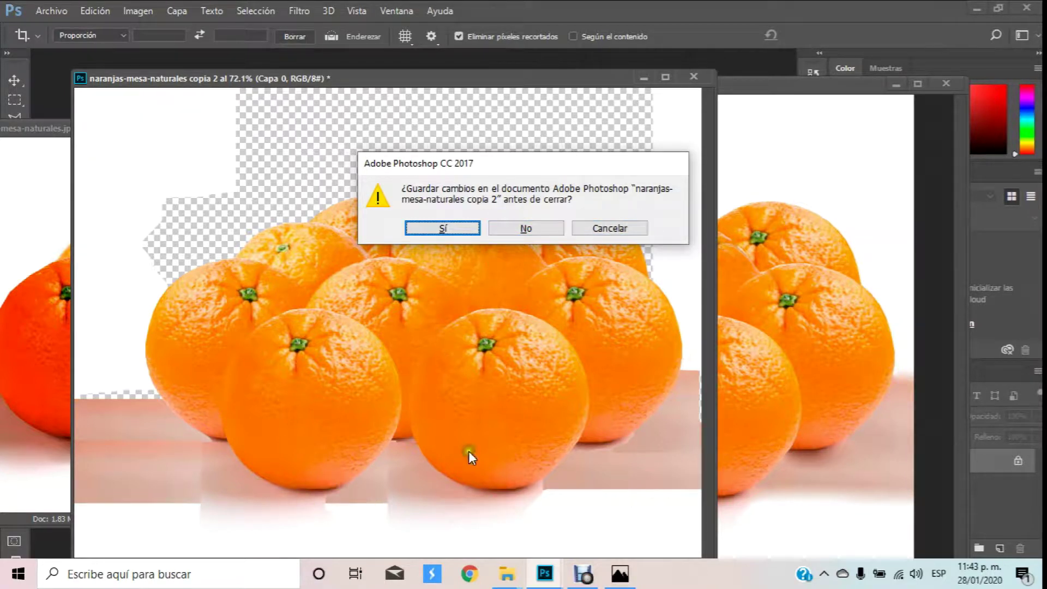
pyautogui.click(600, 229)
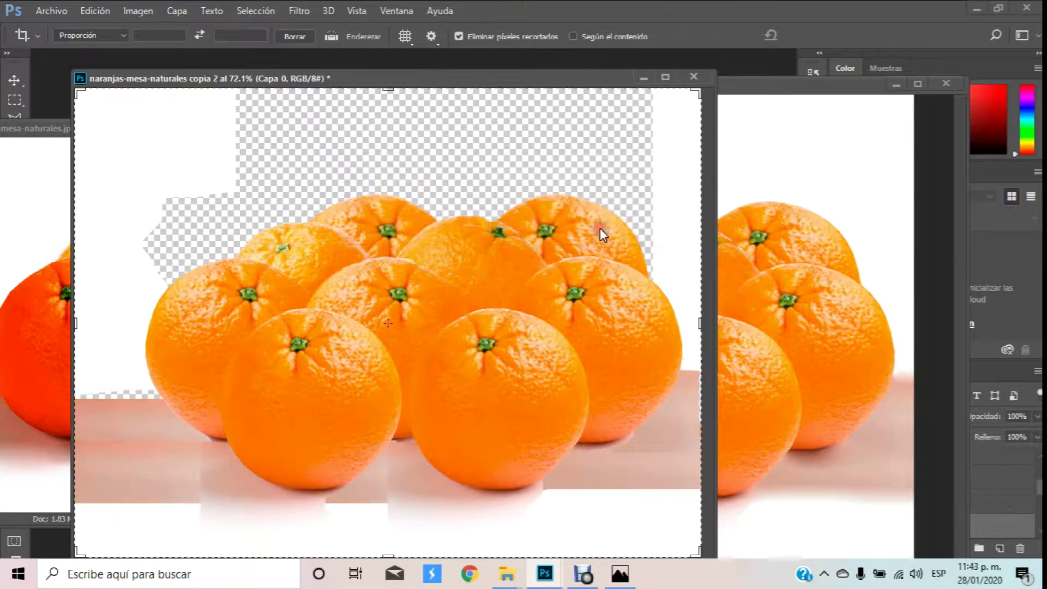
pyautogui.click(644, 77)
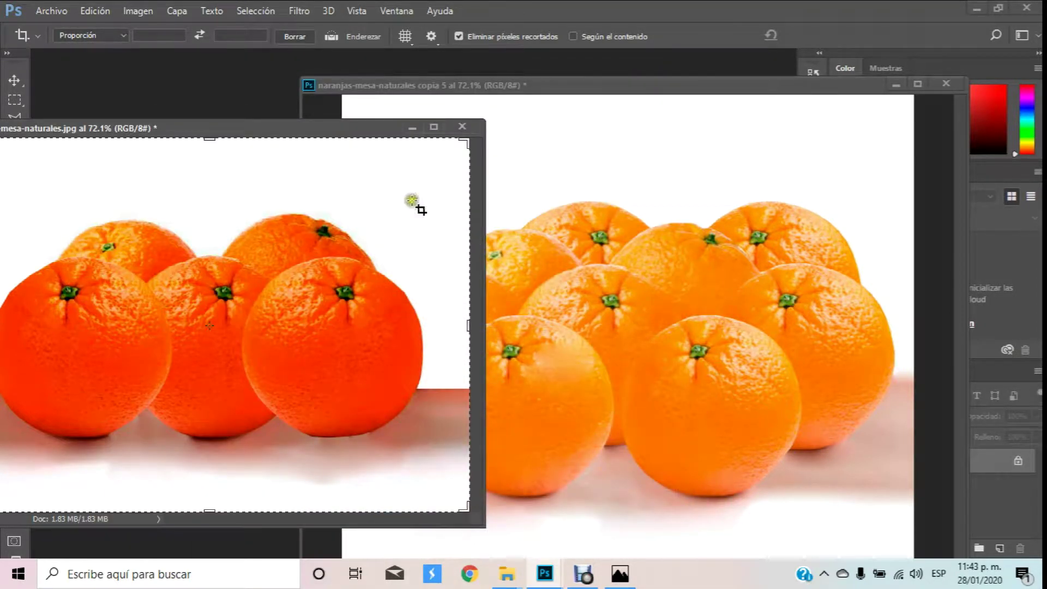
pyautogui.moveTo(361, 134); pyautogui.dragTo(575, 117)
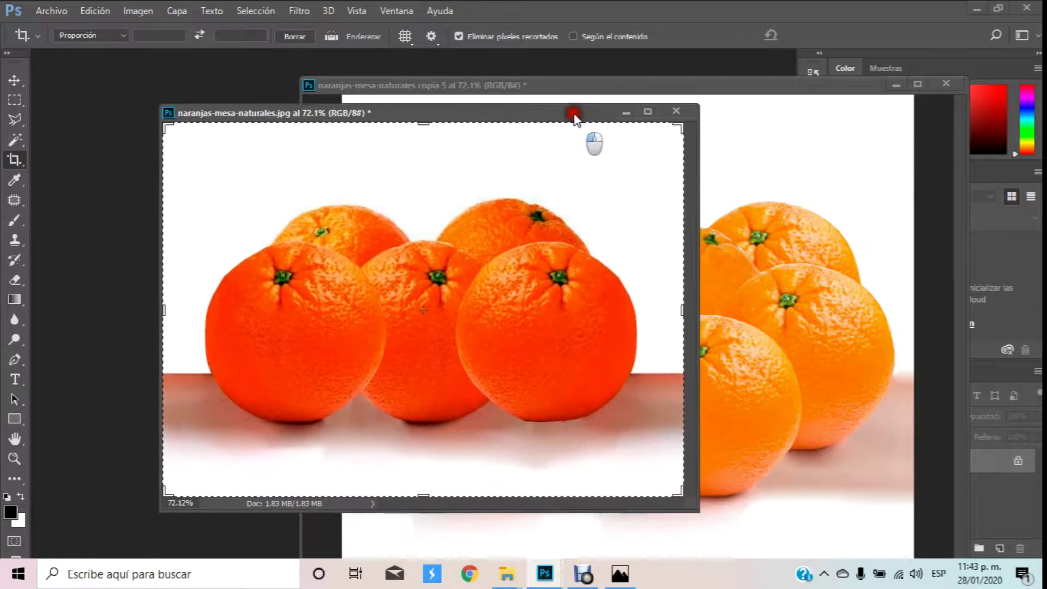
pyautogui.click(43, 11)
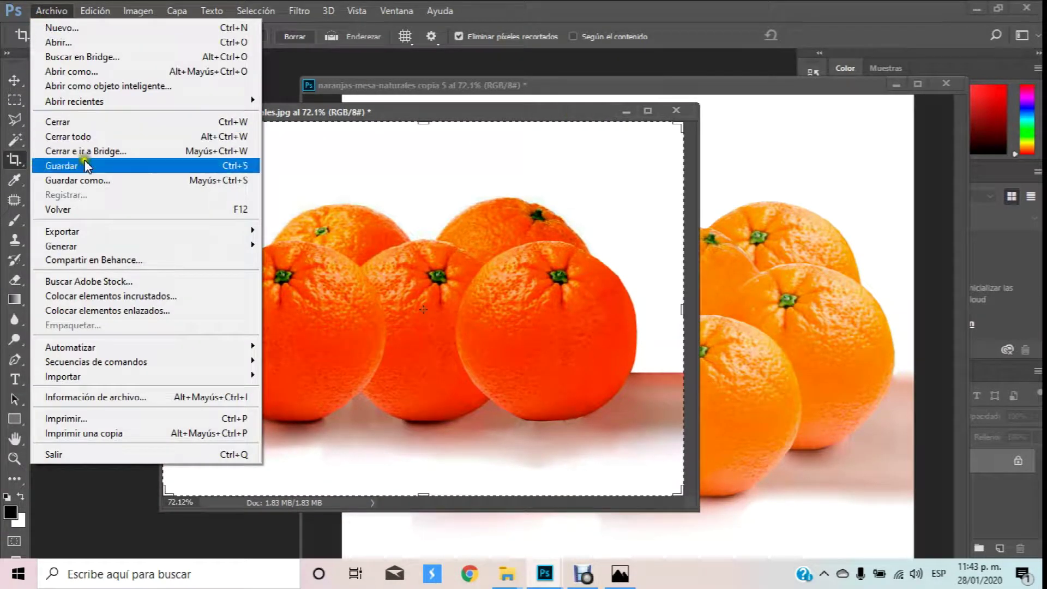
pyautogui.moveTo(61, 246)
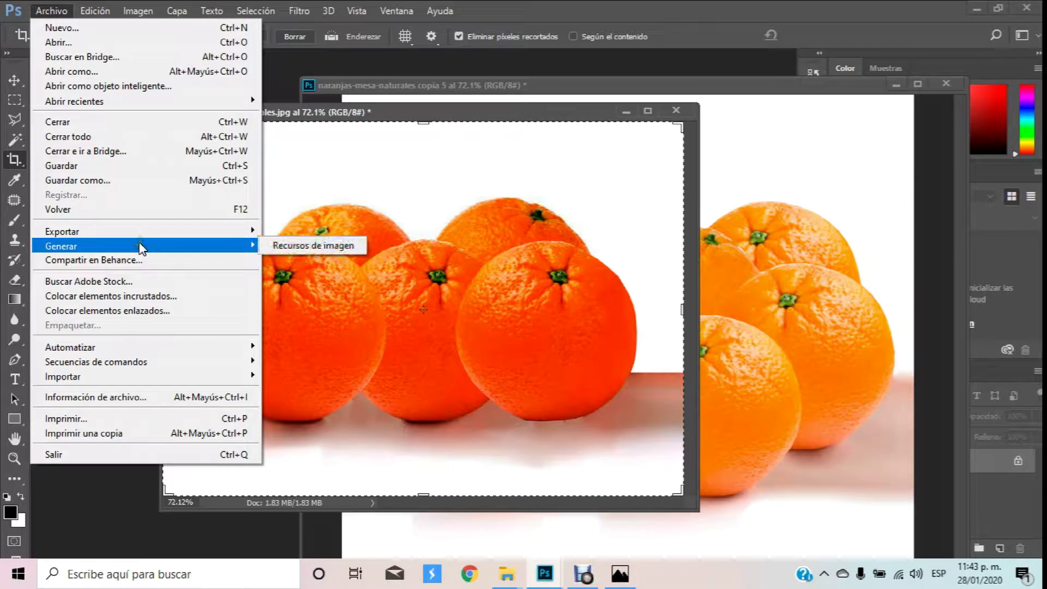
pyautogui.click(139, 163)
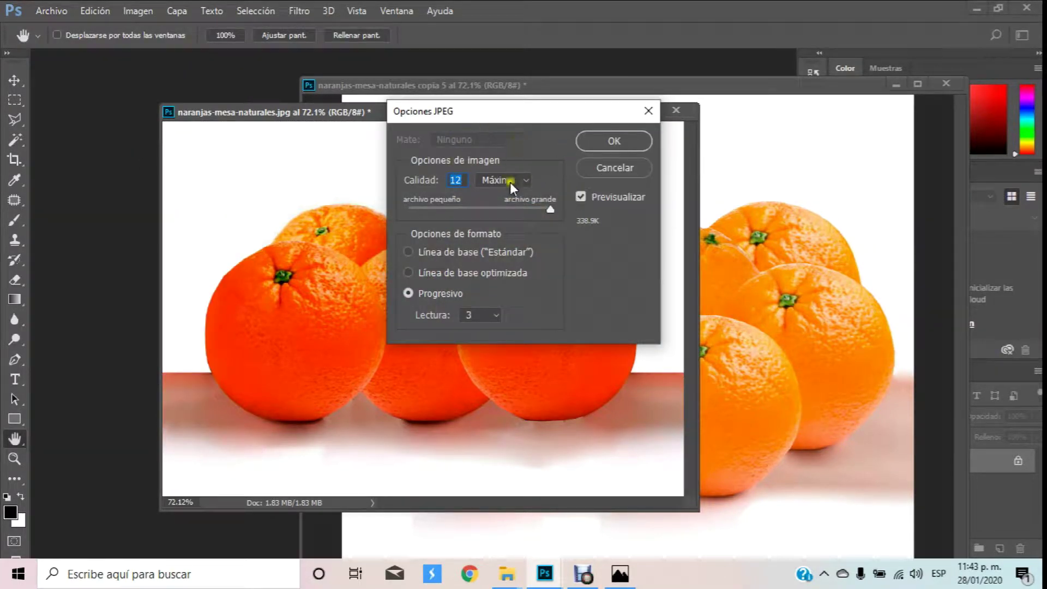
pyautogui.click(626, 169)
pyautogui.press('c')
pyautogui.click(52, 7)
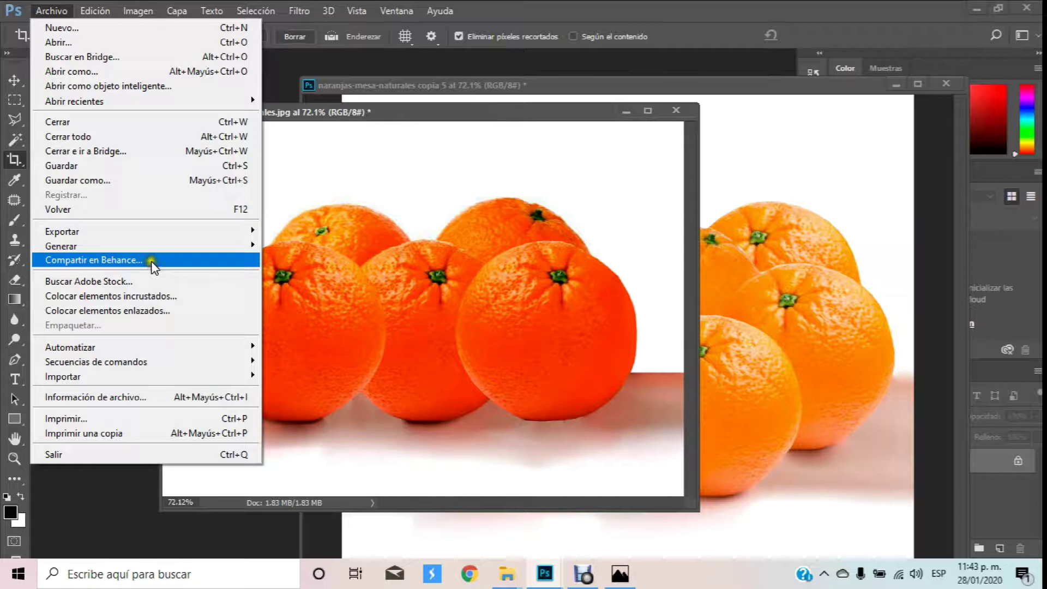
pyautogui.click(143, 181)
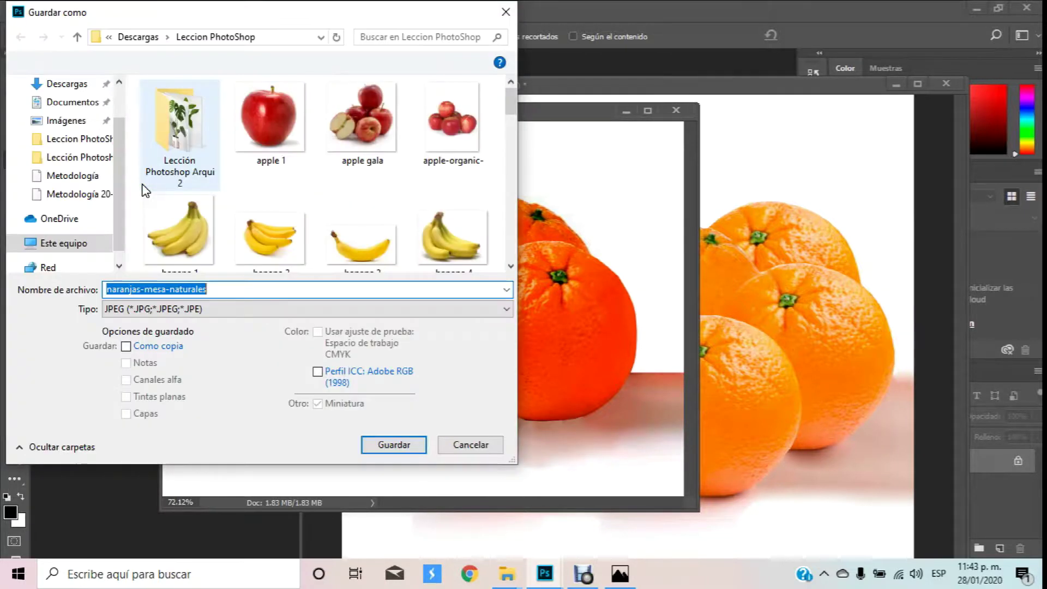
pyautogui.click(218, 309)
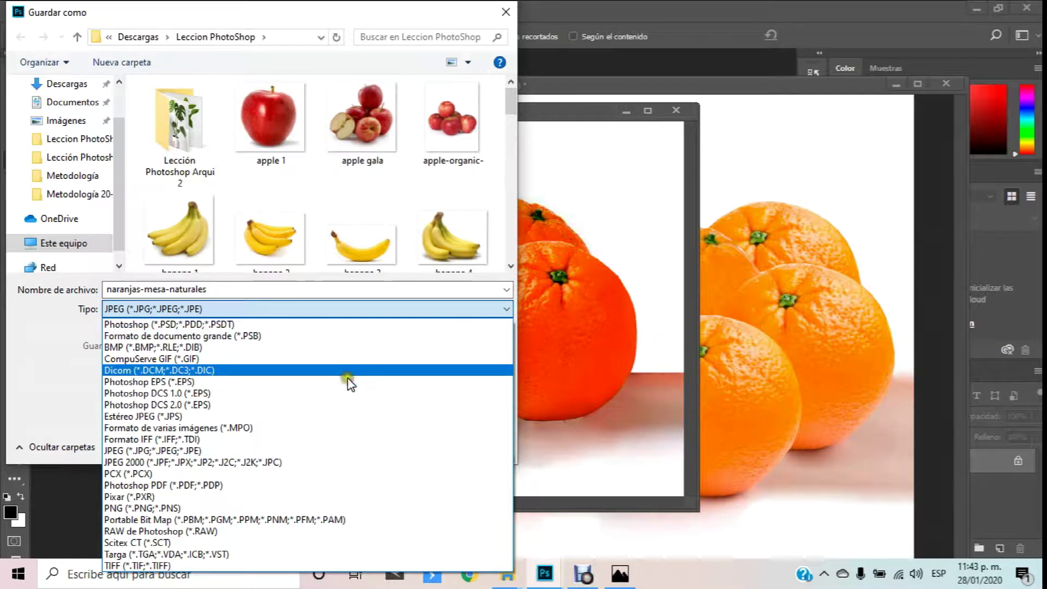
pyautogui.click(178, 450)
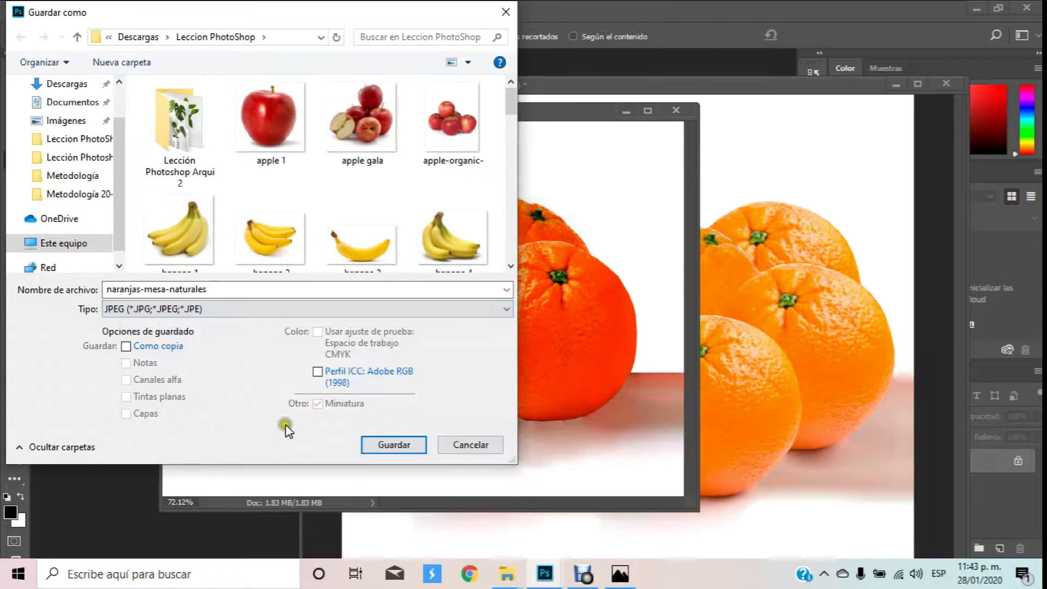
pyautogui.click(394, 445)
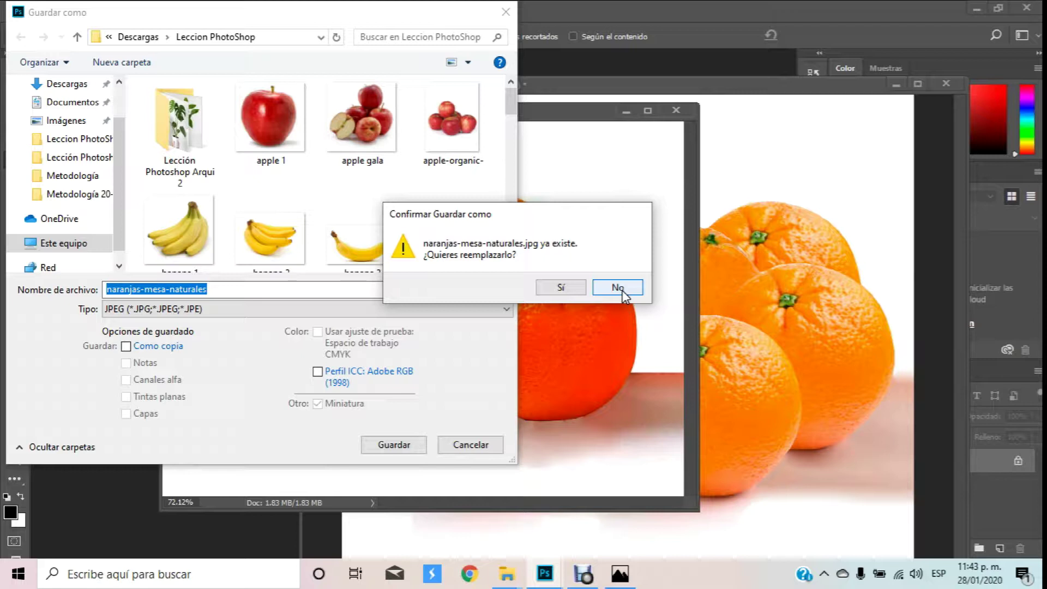
pyautogui.click(619, 288)
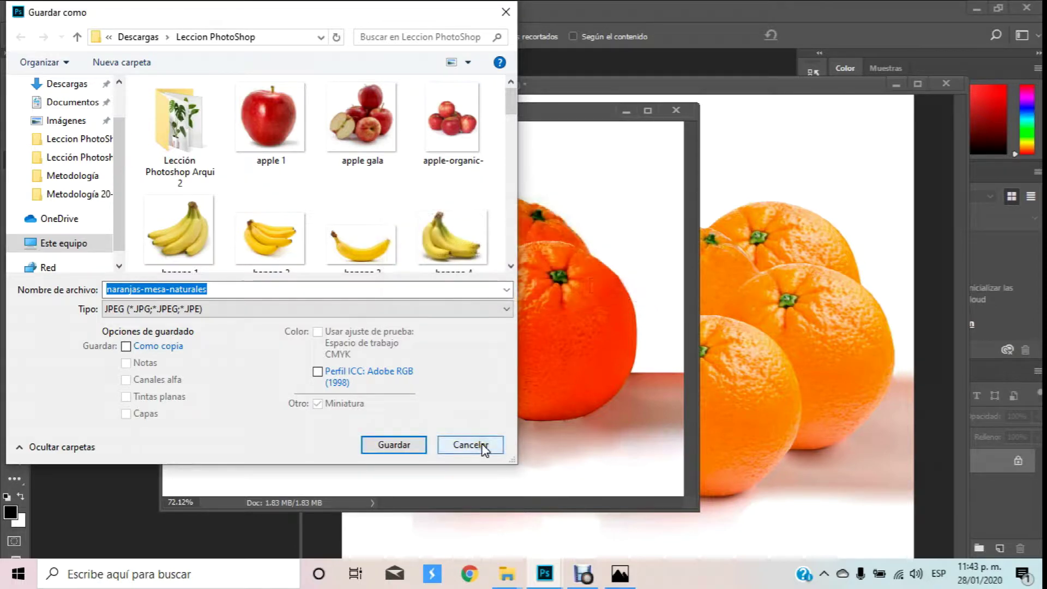
pyautogui.click(470, 445)
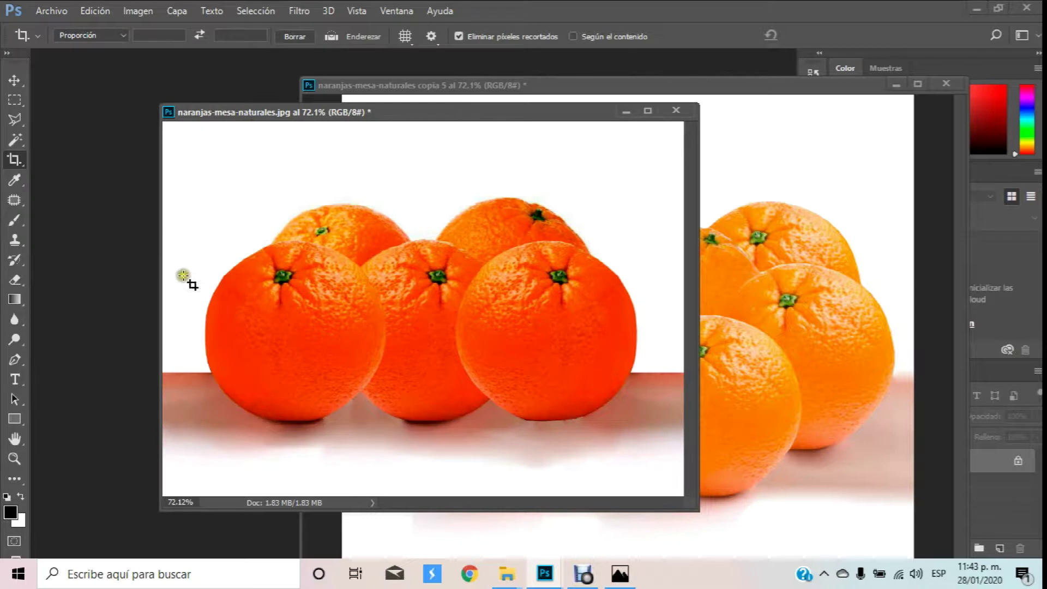
# In Save for Web, set the format to JPEG with Máxima quality.
pyautogui.click(59, 11)
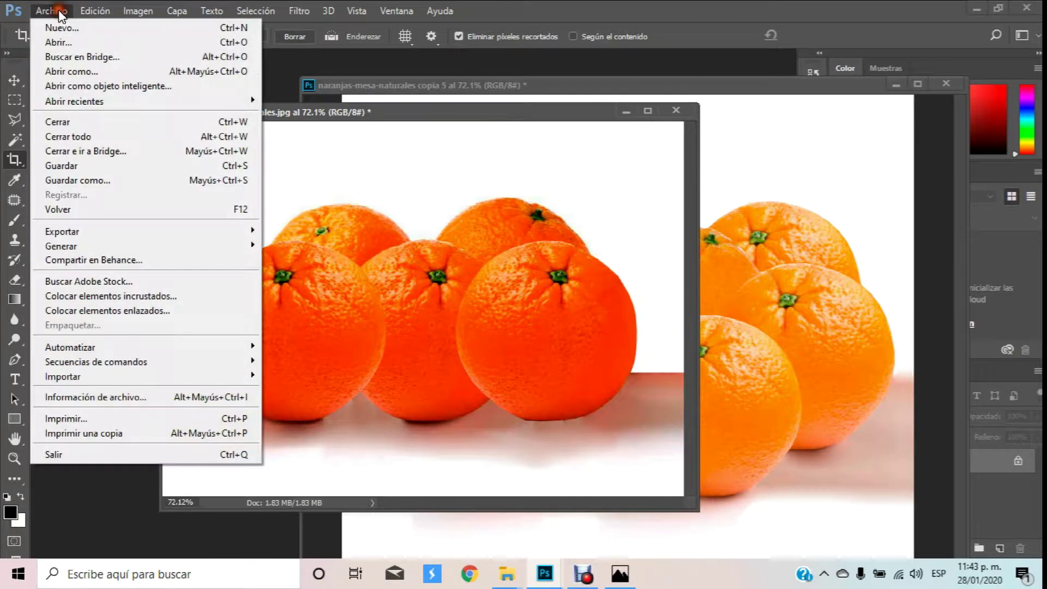
pyautogui.moveTo(62, 231)
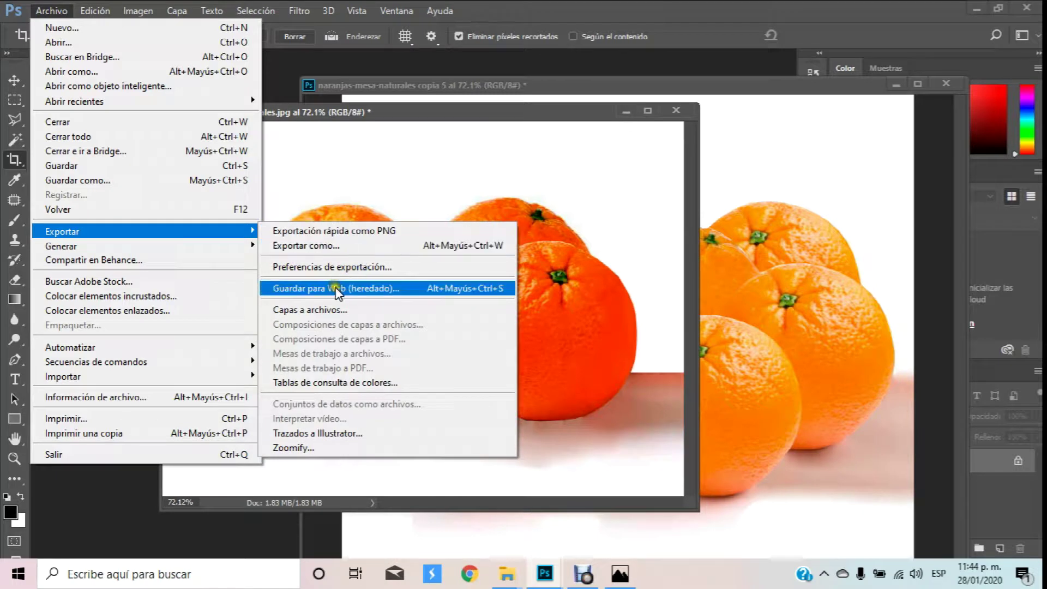
pyautogui.click(373, 289)
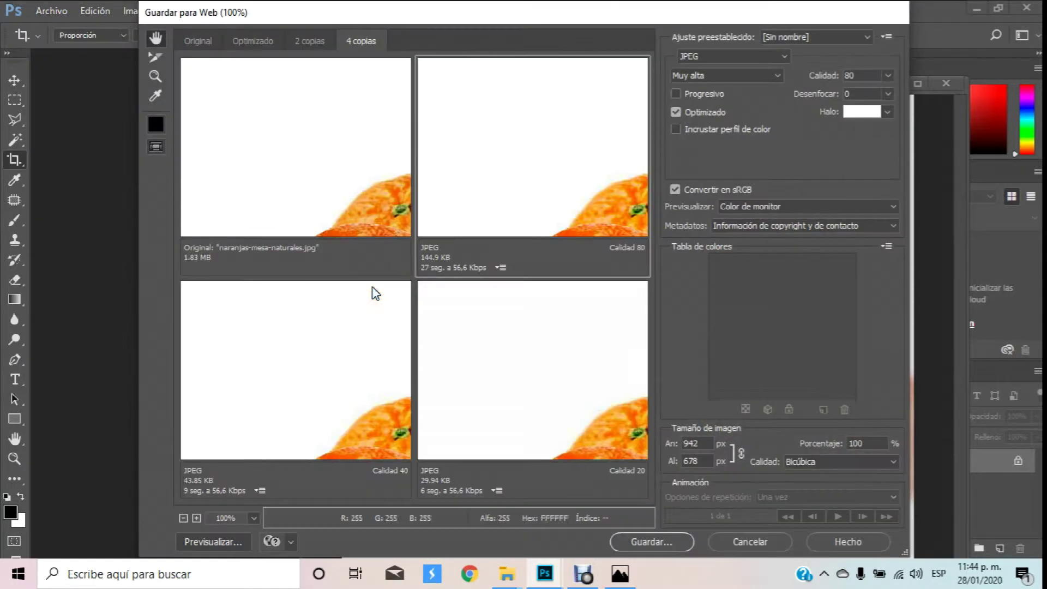
pyautogui.click(709, 57)
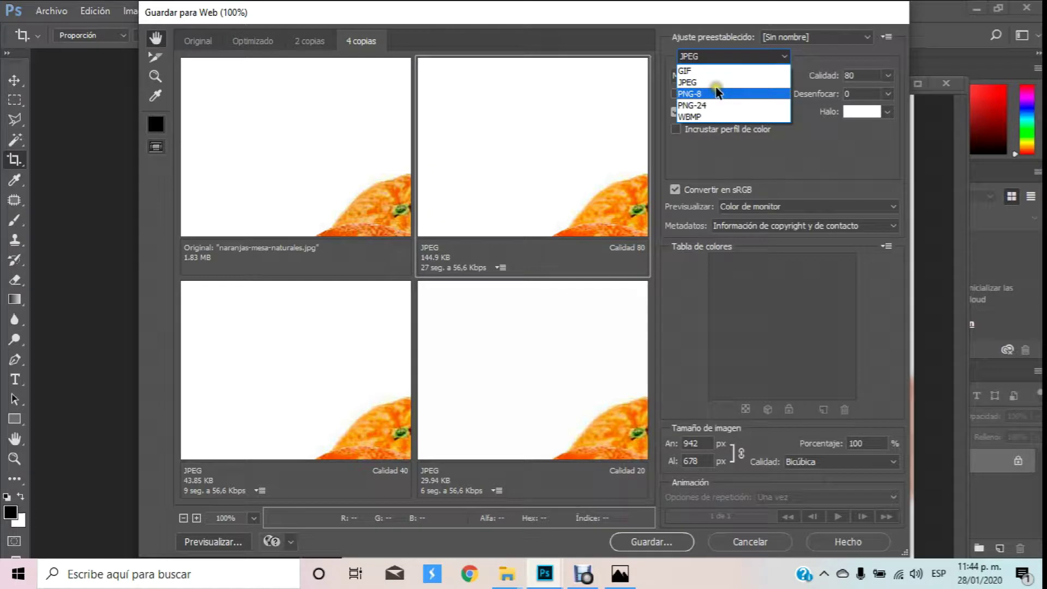
pyautogui.click(718, 83)
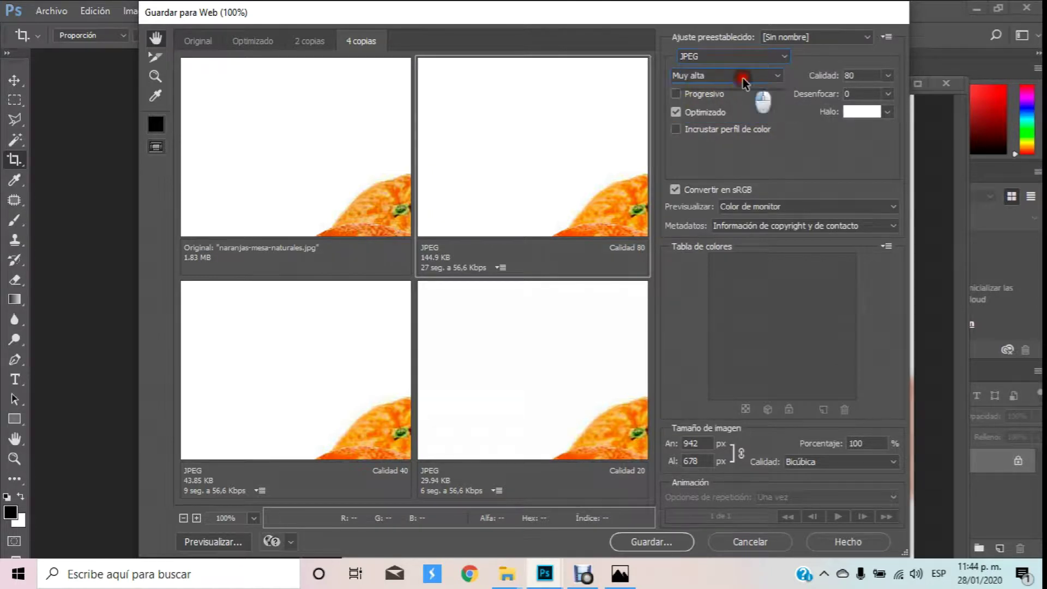
pyautogui.click(745, 76)
pyautogui.click(701, 136)
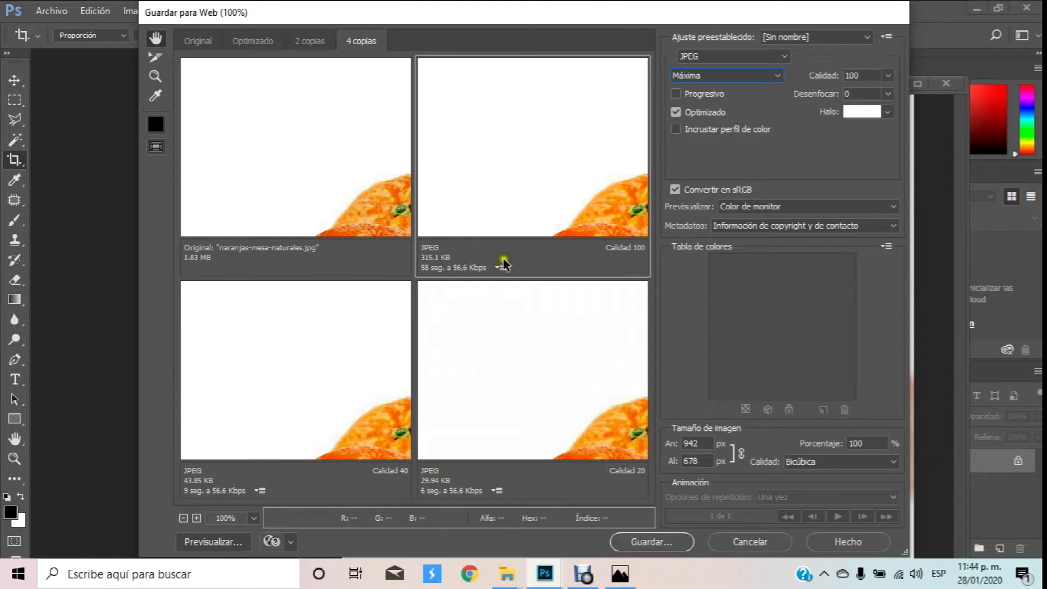
# Save the optimized JPEG under the new name 'ejercicio naranjas'.
pyautogui.click(312, 183)
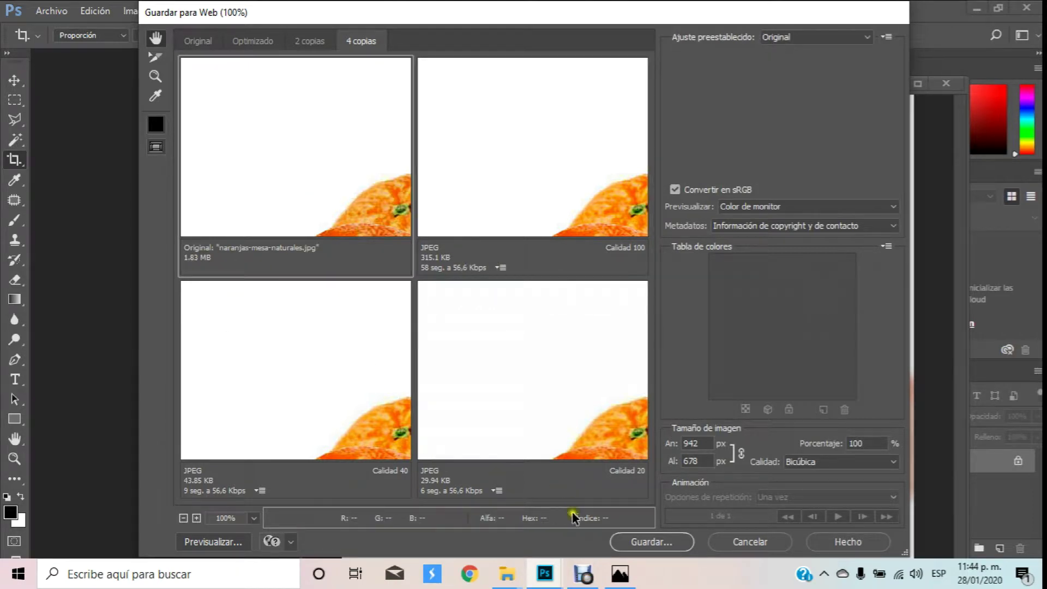
pyautogui.click(654, 542)
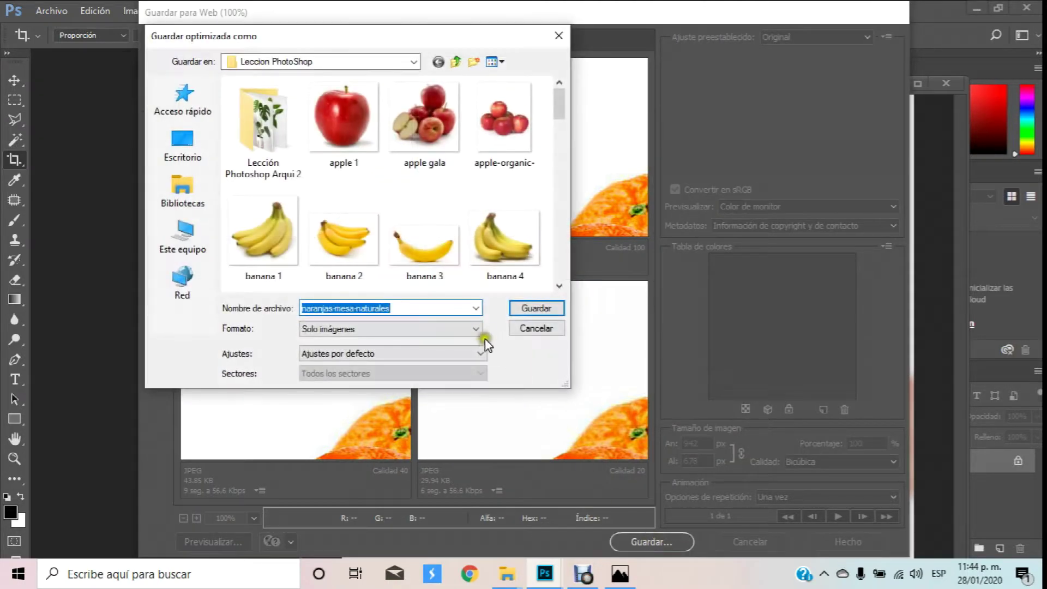
pyautogui.write('ejercicio naranja')
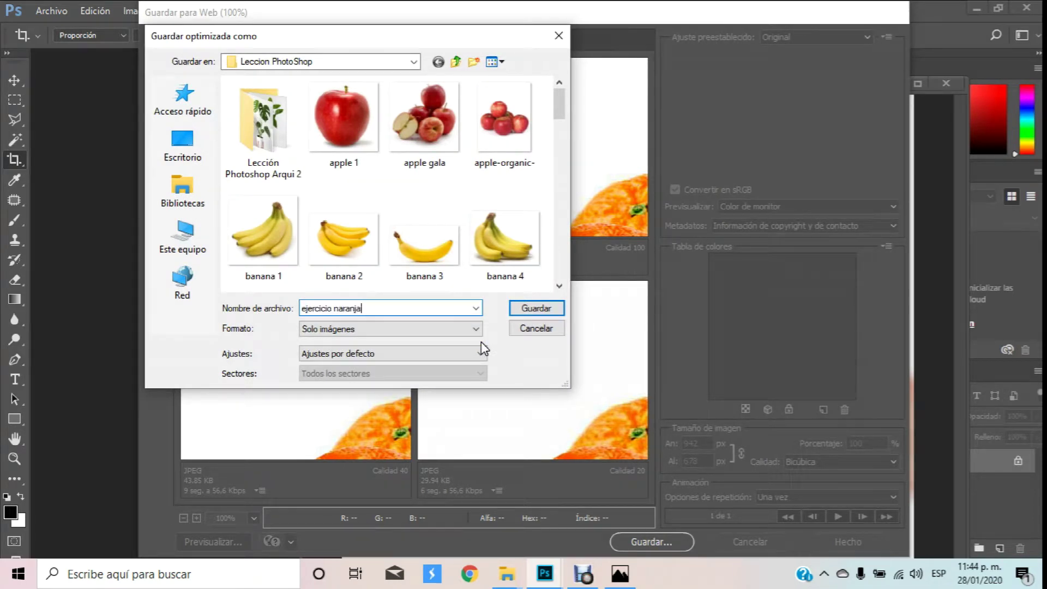
pyautogui.press('Return')
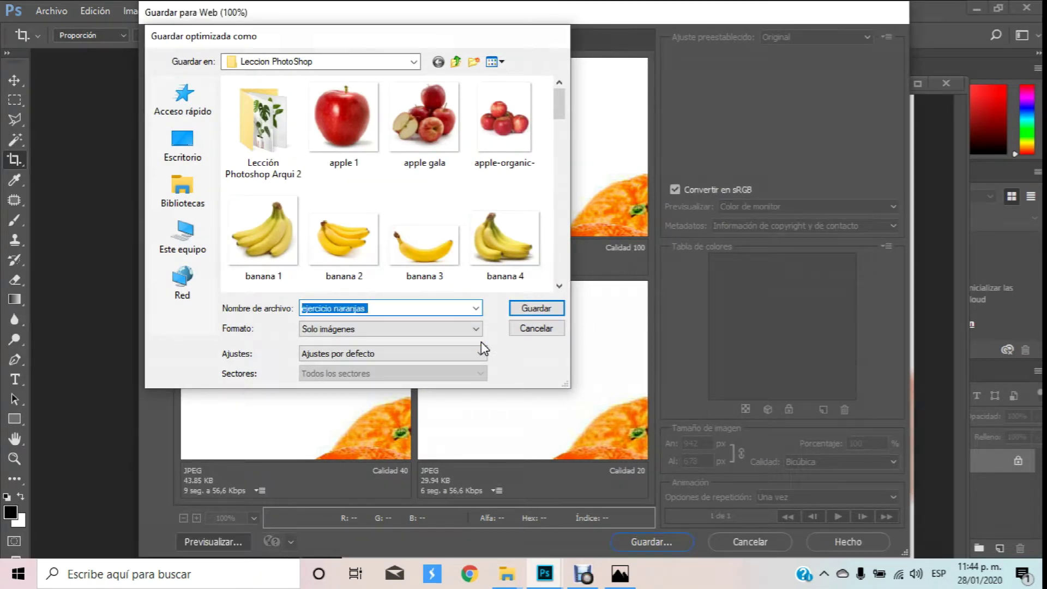
pyautogui.moveTo(507, 574)
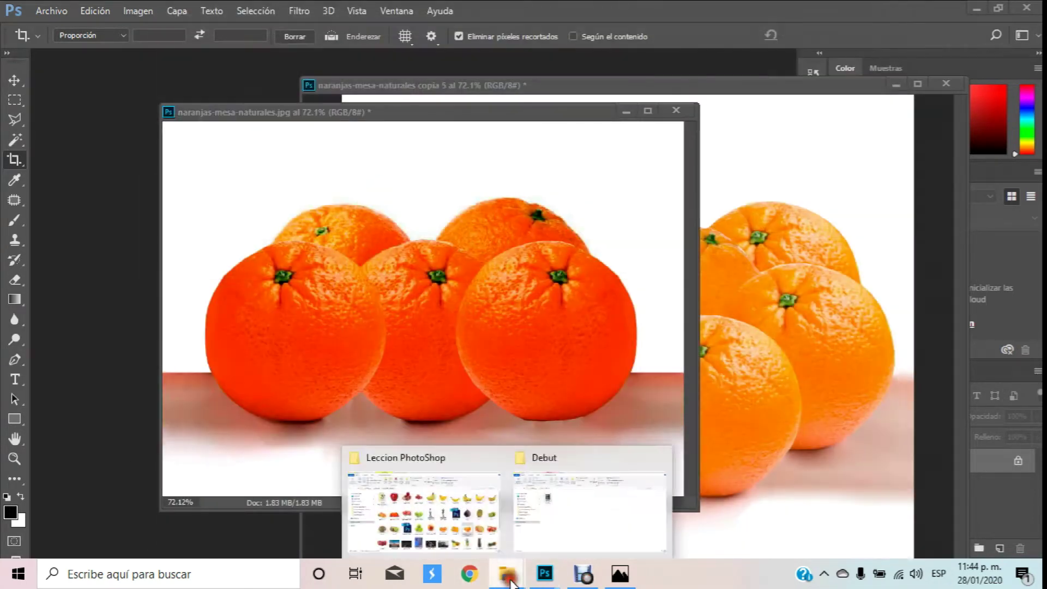
# Open the ejercicio-naranjas JPEG from the Leccion PhotoShop folder in File Explorer.
pyautogui.click(436, 512)
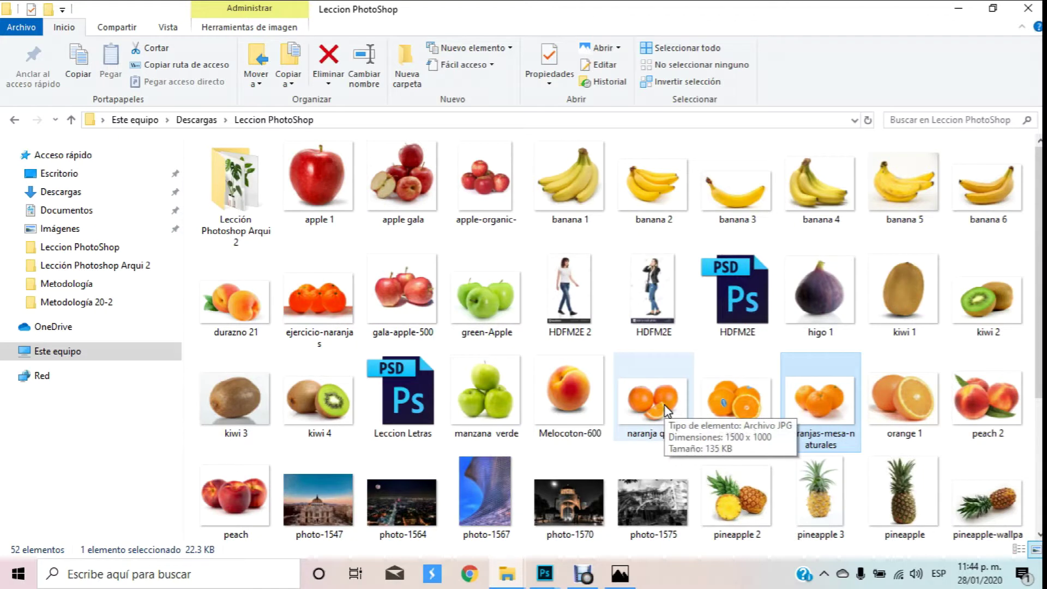
pyautogui.scroll(-3, 664, 409)
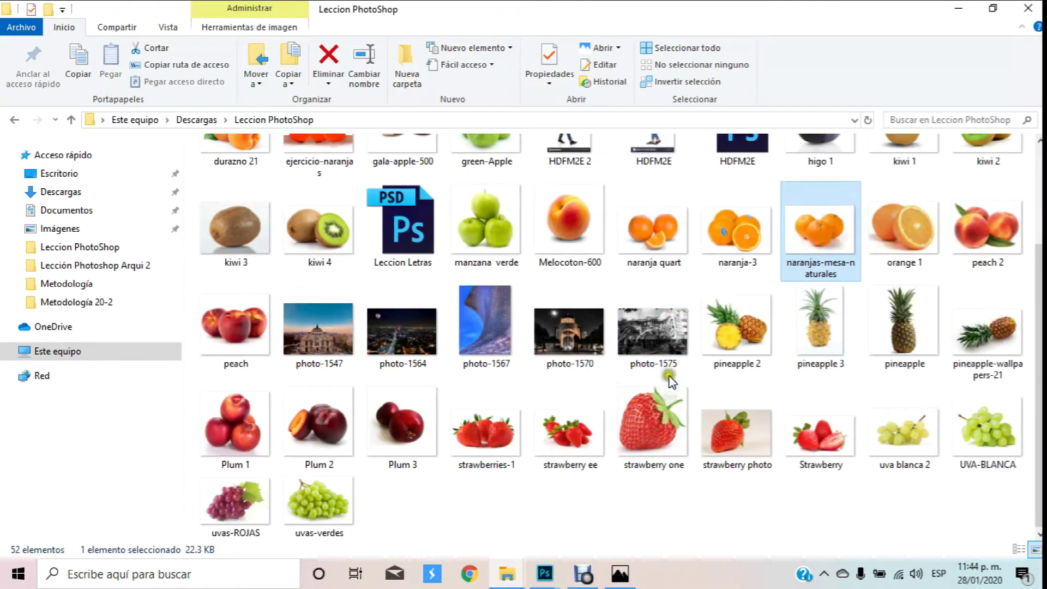
pyautogui.click(636, 504)
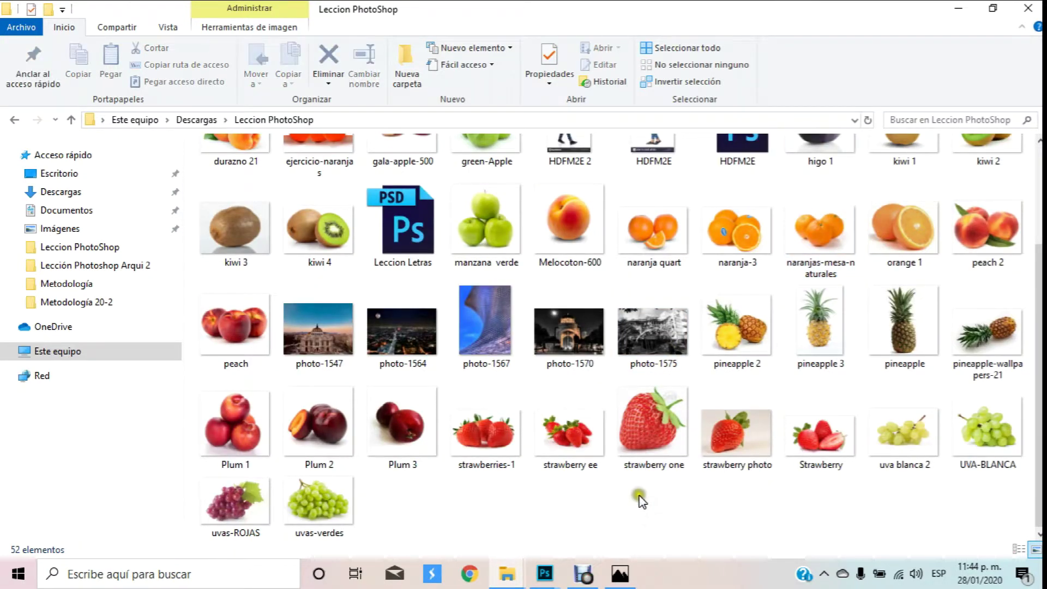
pyautogui.scroll(3, 641, 494)
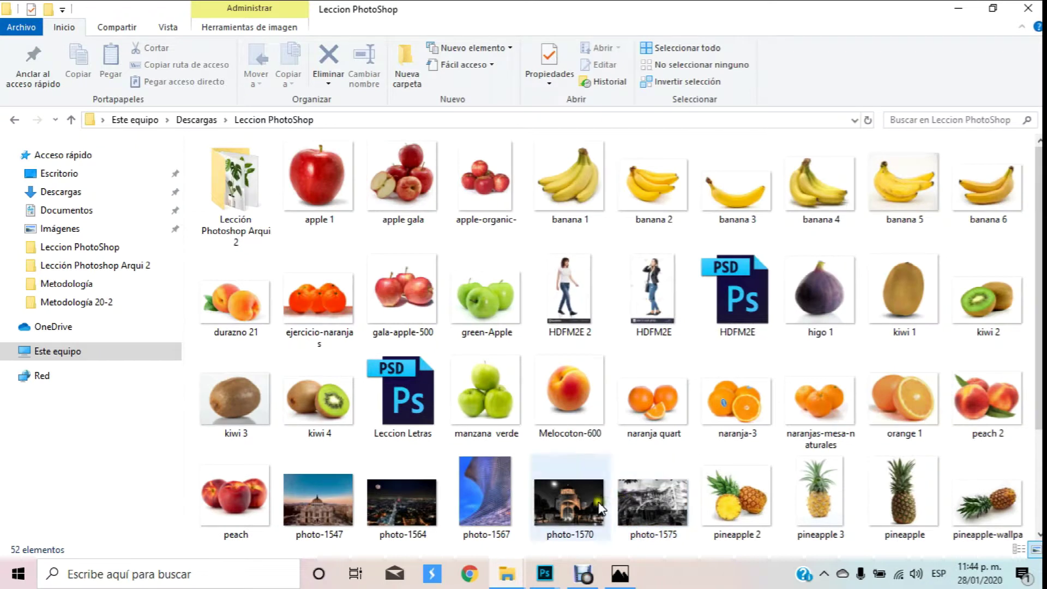
pyautogui.doubleClick(344, 313)
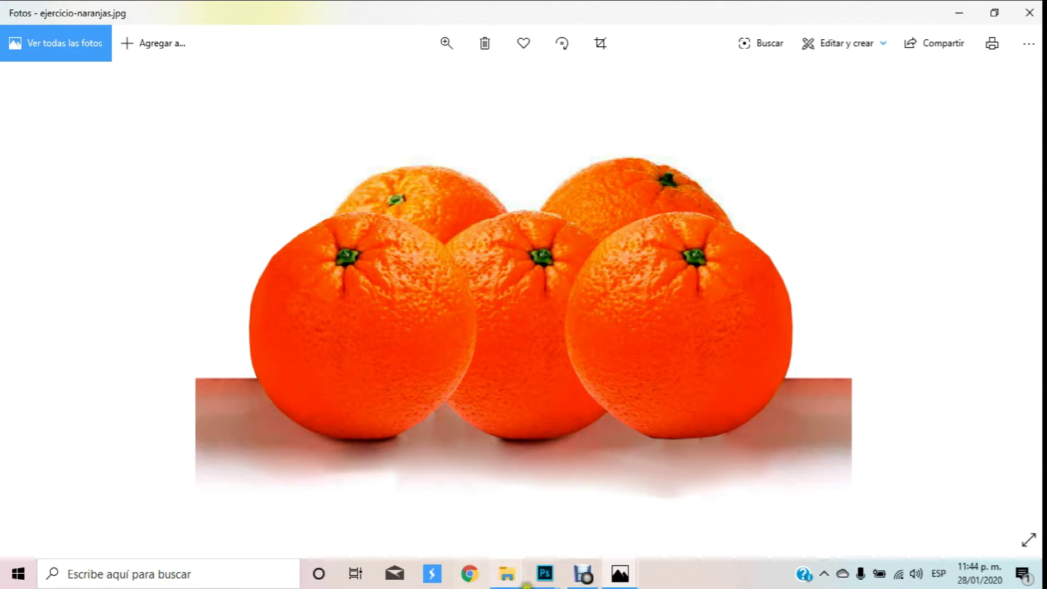
# Switch from Photos back to Photoshop's copia 2 document.
pyautogui.click(553, 574)
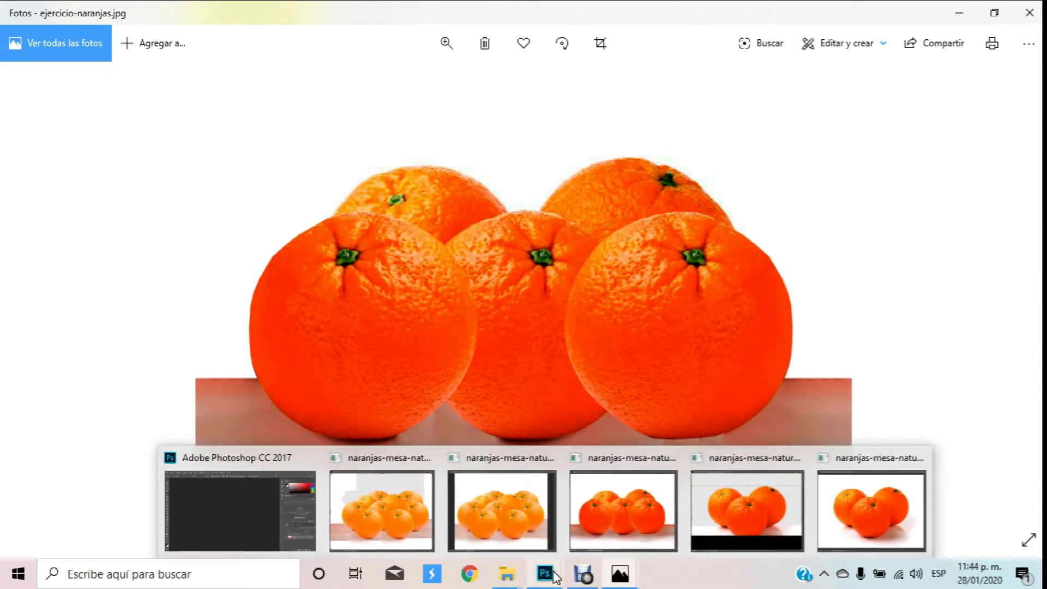
pyautogui.click(422, 526)
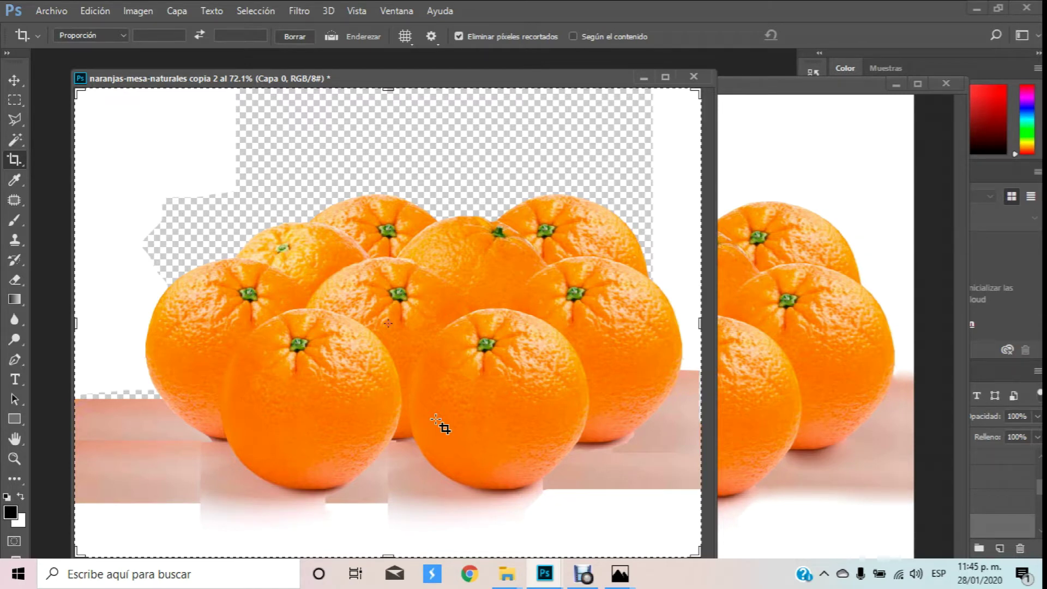
# Minimize copia 2, move the copia 5 window up and left, then show the recorder.
pyautogui.click(639, 74)
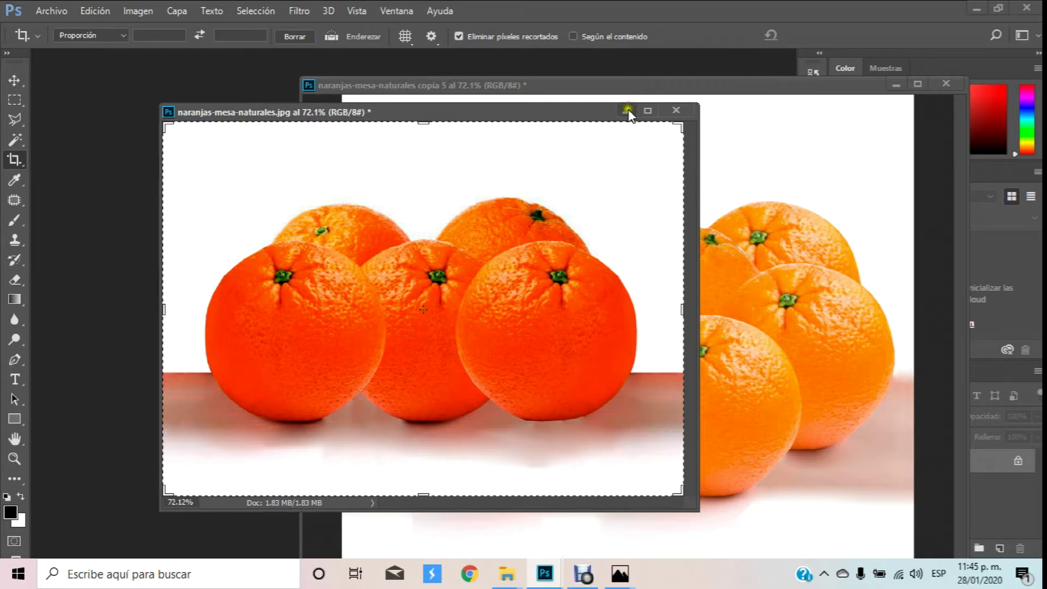
pyautogui.click(632, 87)
pyautogui.click(693, 85)
pyautogui.moveTo(693, 86); pyautogui.dragTo(538, 90)
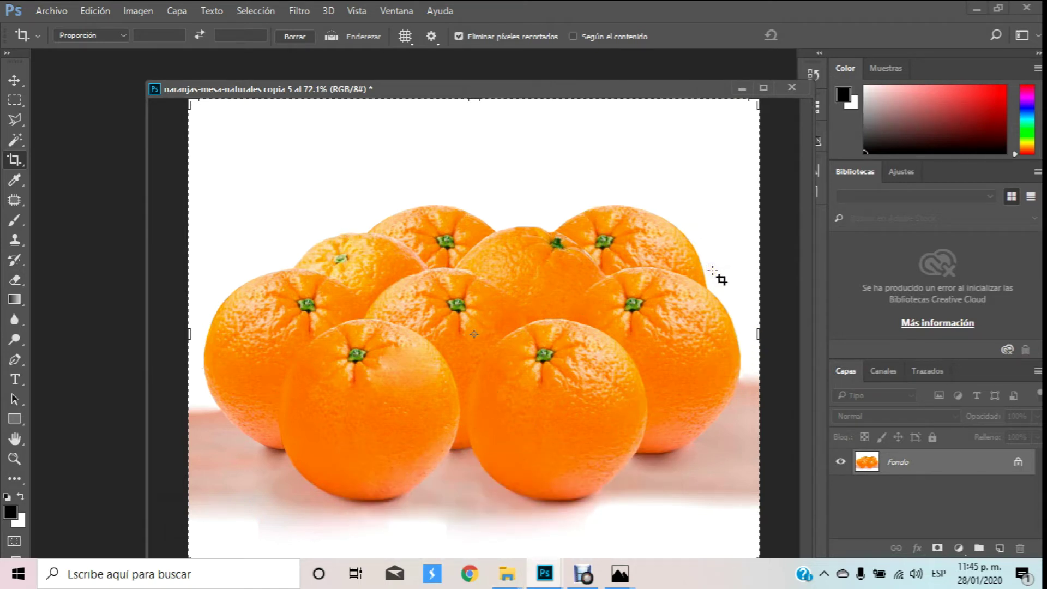
pyautogui.moveTo(672, 90); pyautogui.dragTo(656, 80)
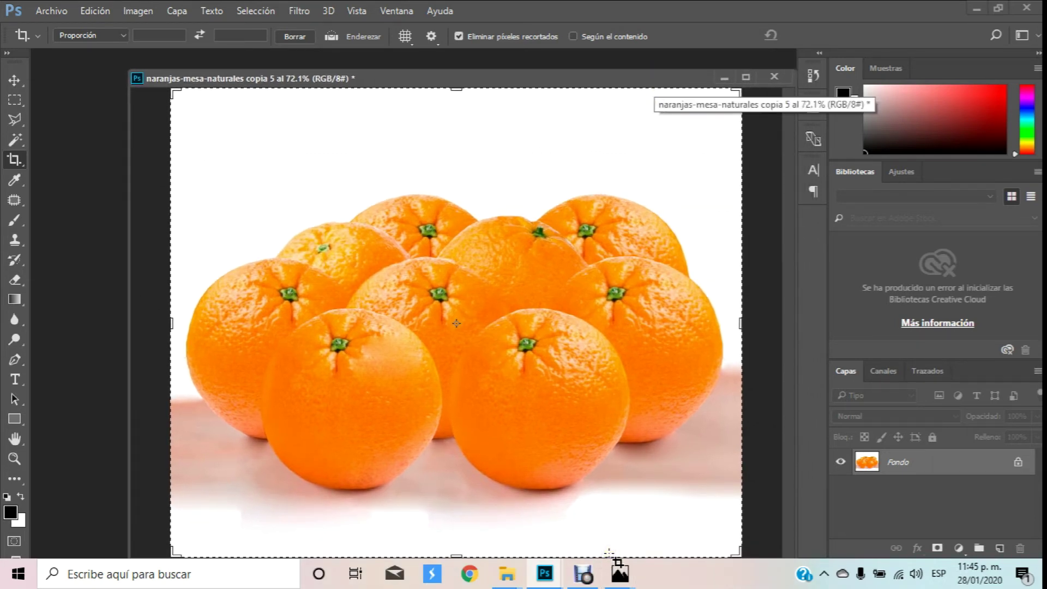
pyautogui.click(585, 574)
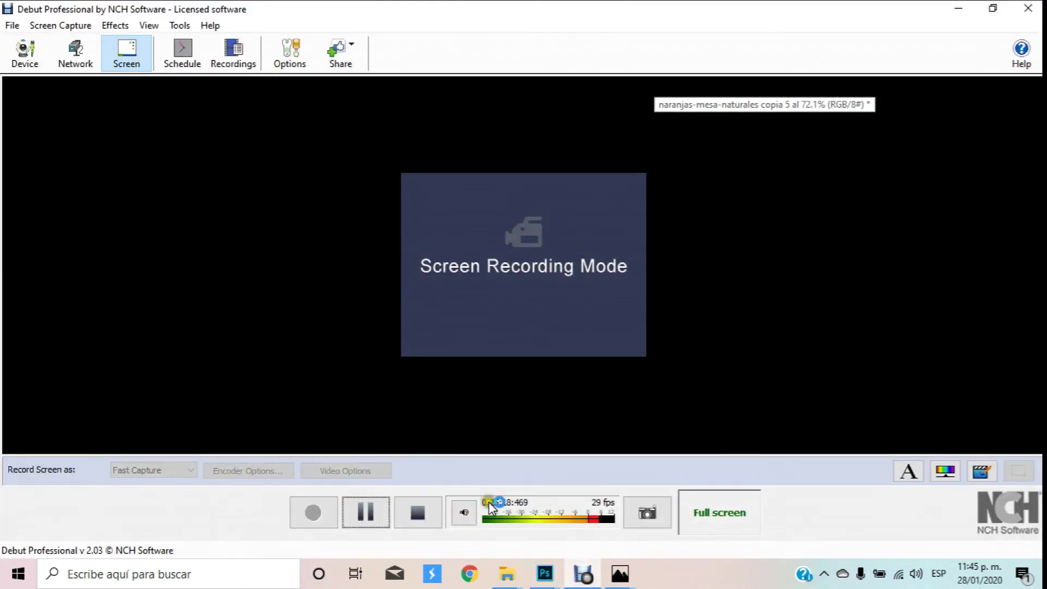